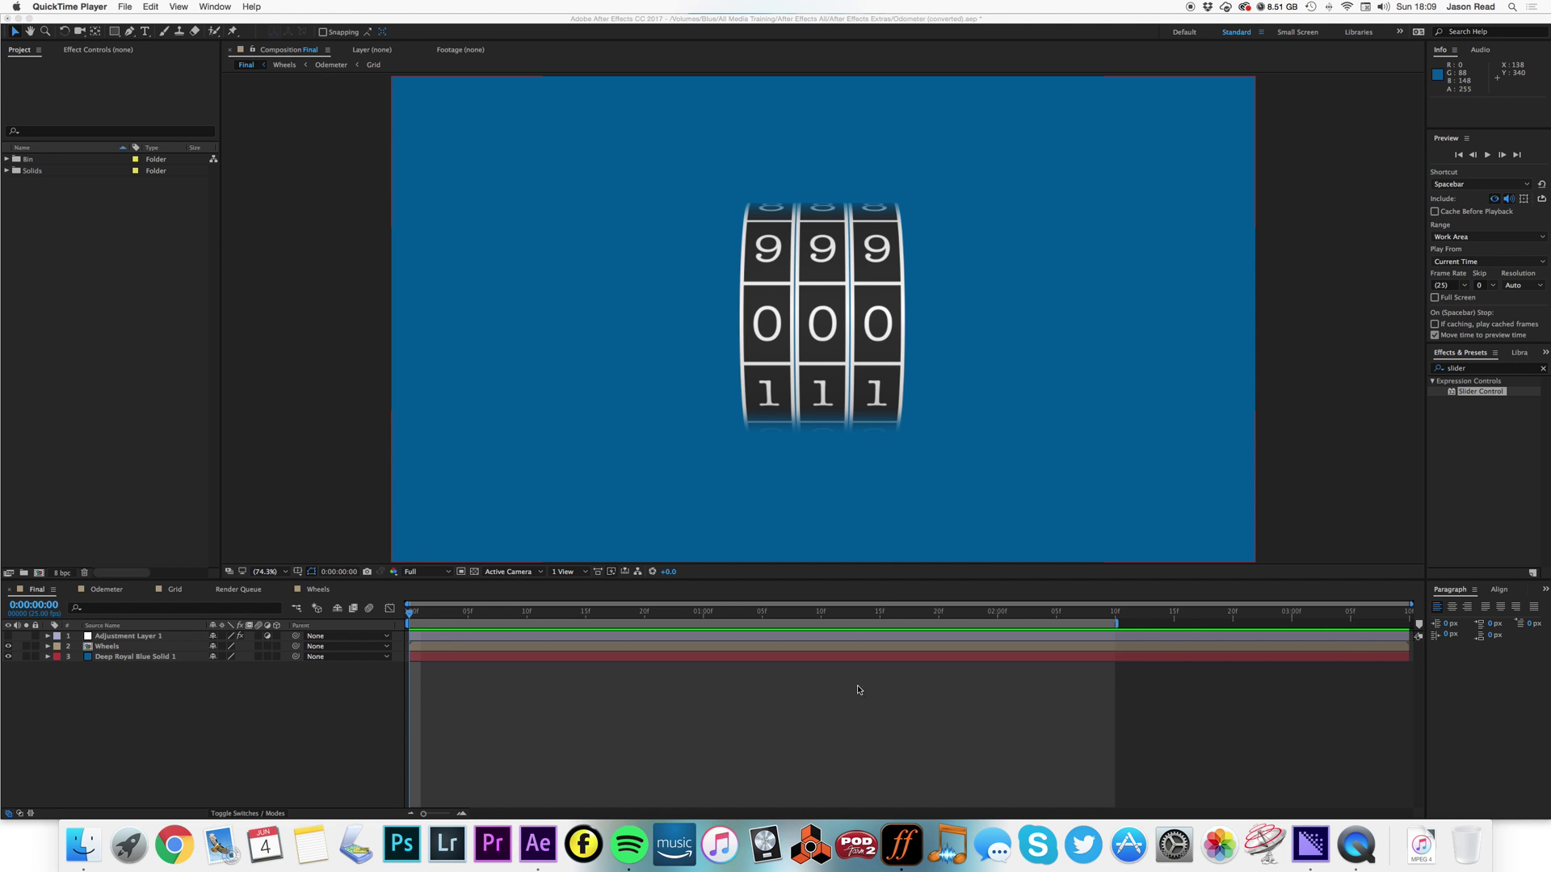
Preview the finished odometer animation, then rewind to the first frame.
{"action": "left_click", "coordinate": [862, 739]}
{"action": "key", "text": "space"}
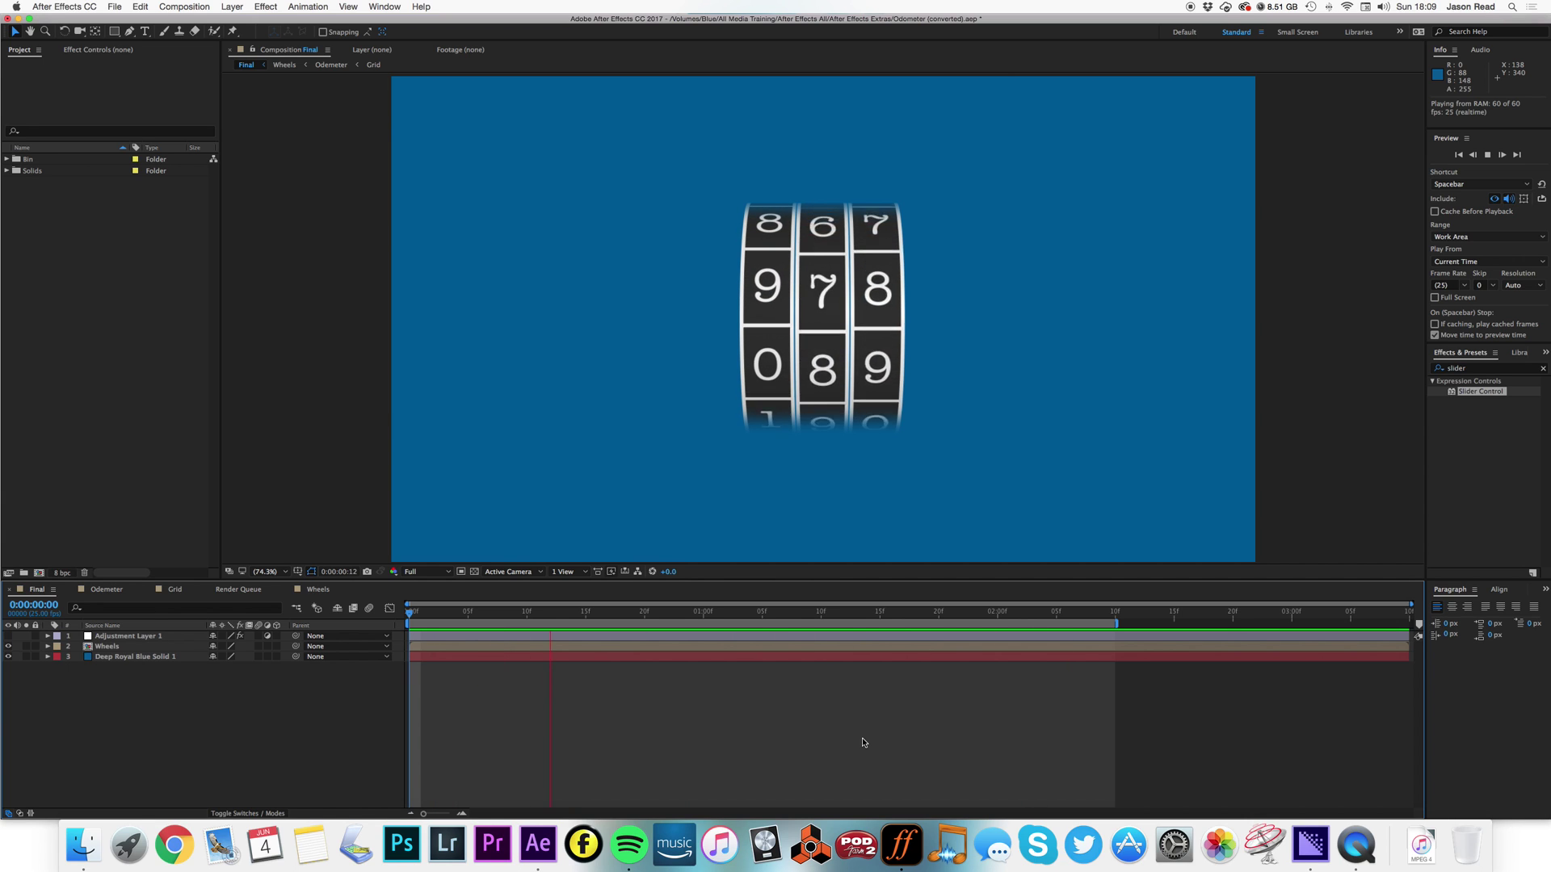
{"action": "left_click", "coordinate": [568, 649]}
{"action": "key", "text": "F2"}
{"action": "key", "text": "Home"}
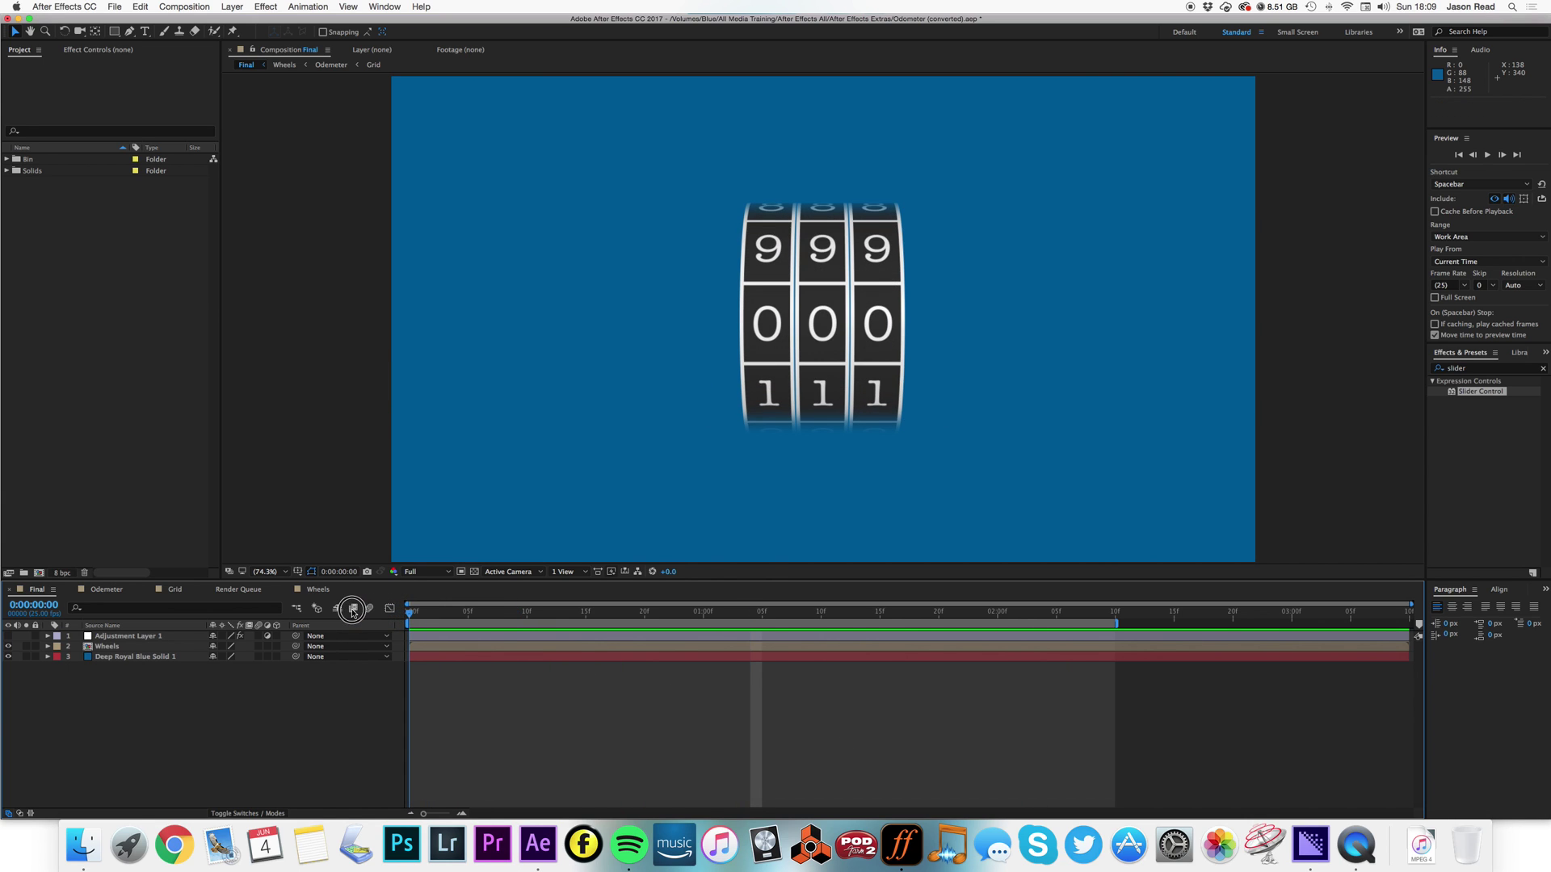
Create a new composition named Grid.
{"action": "left_click", "coordinate": [185, 7]}
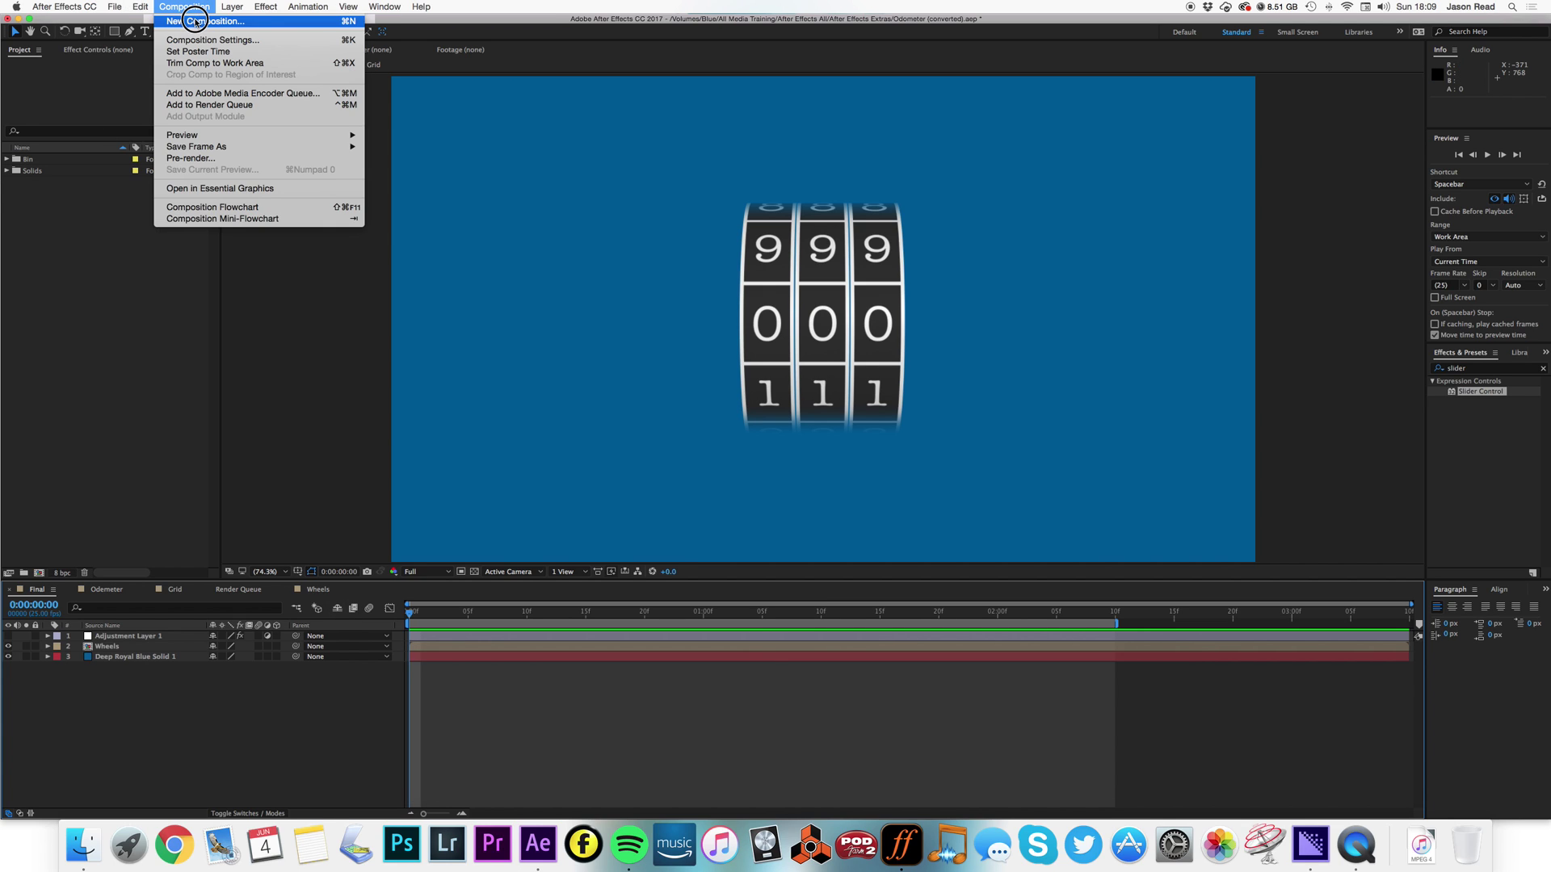
{"action": "left_click", "coordinate": [206, 16]}
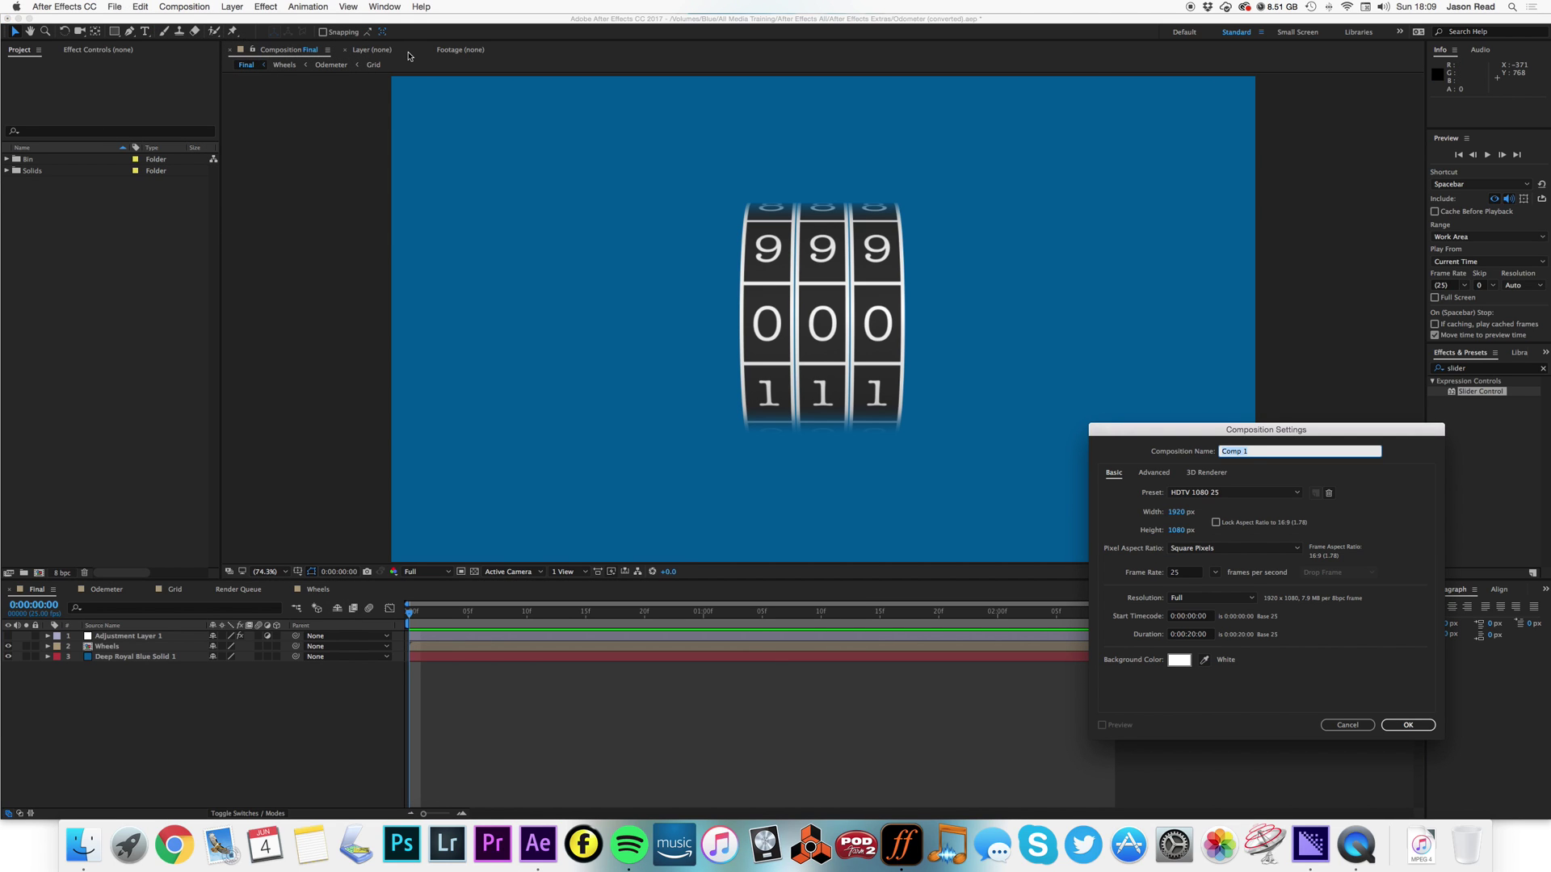
{"action": "type", "text": "Grid"}
{"action": "left_click", "coordinate": [1408, 726]}
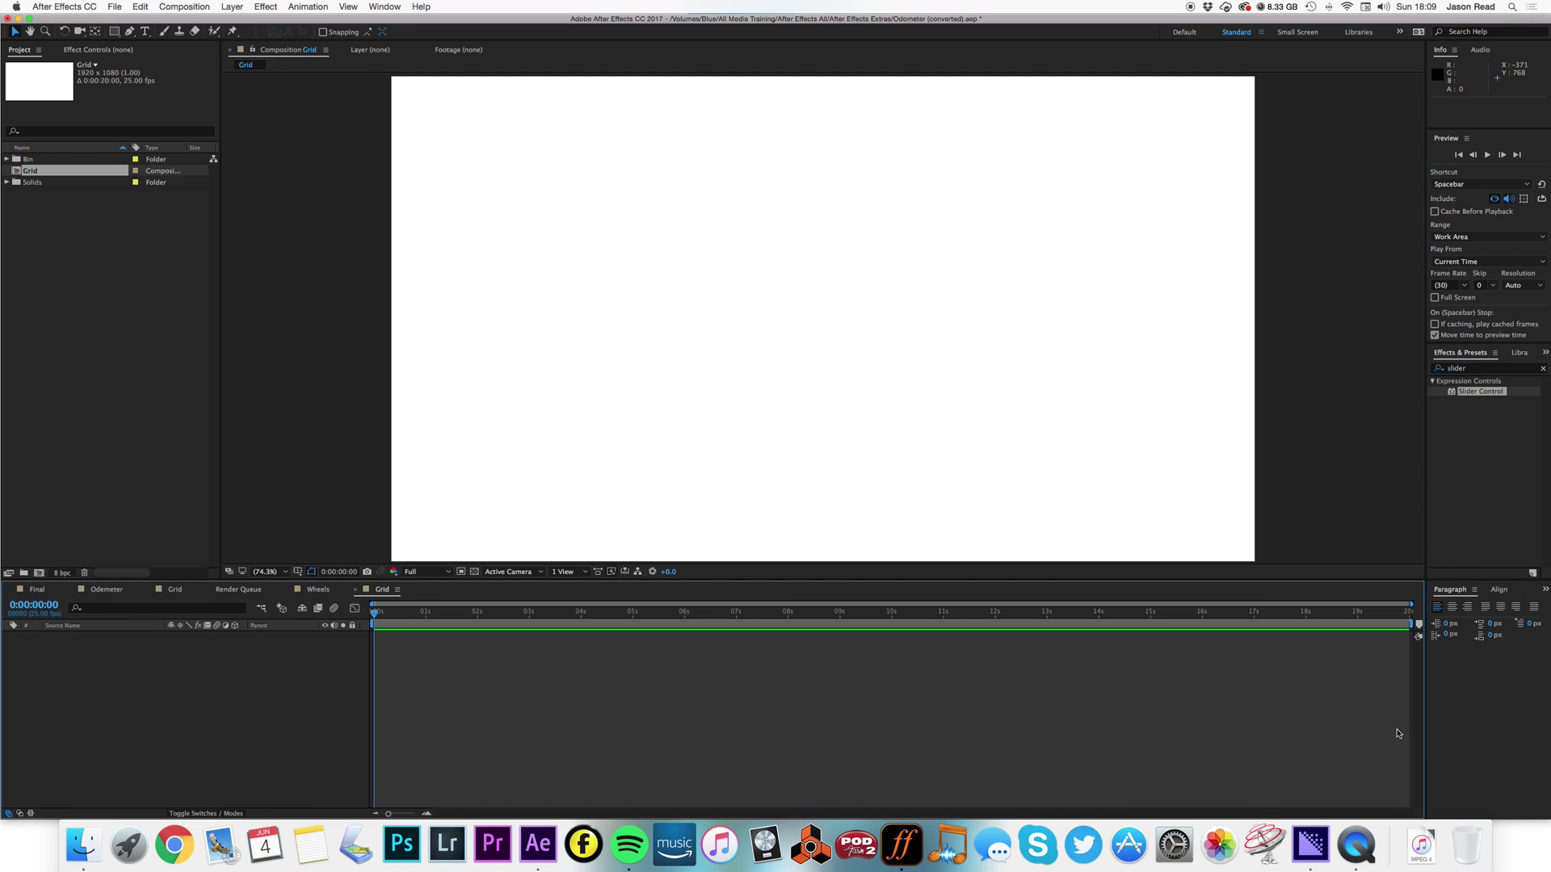
Start a new gold solid layer named Gold Grid.
{"action": "left_click", "coordinate": [240, 8]}
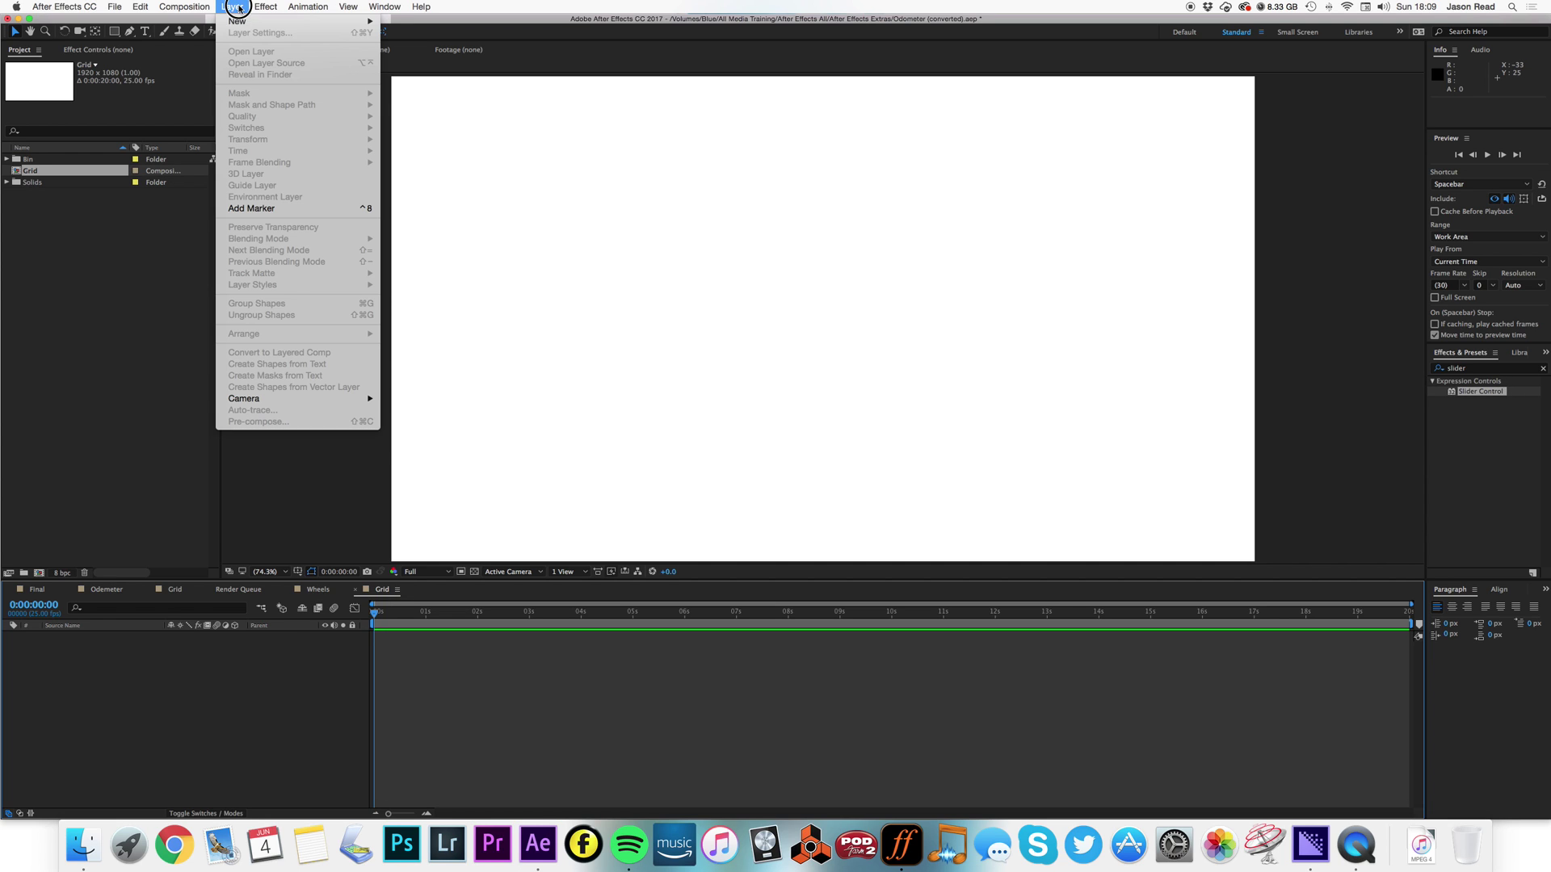
{"action": "mouse_move", "coordinate": [250, 21]}
{"action": "left_click", "coordinate": [454, 38]}
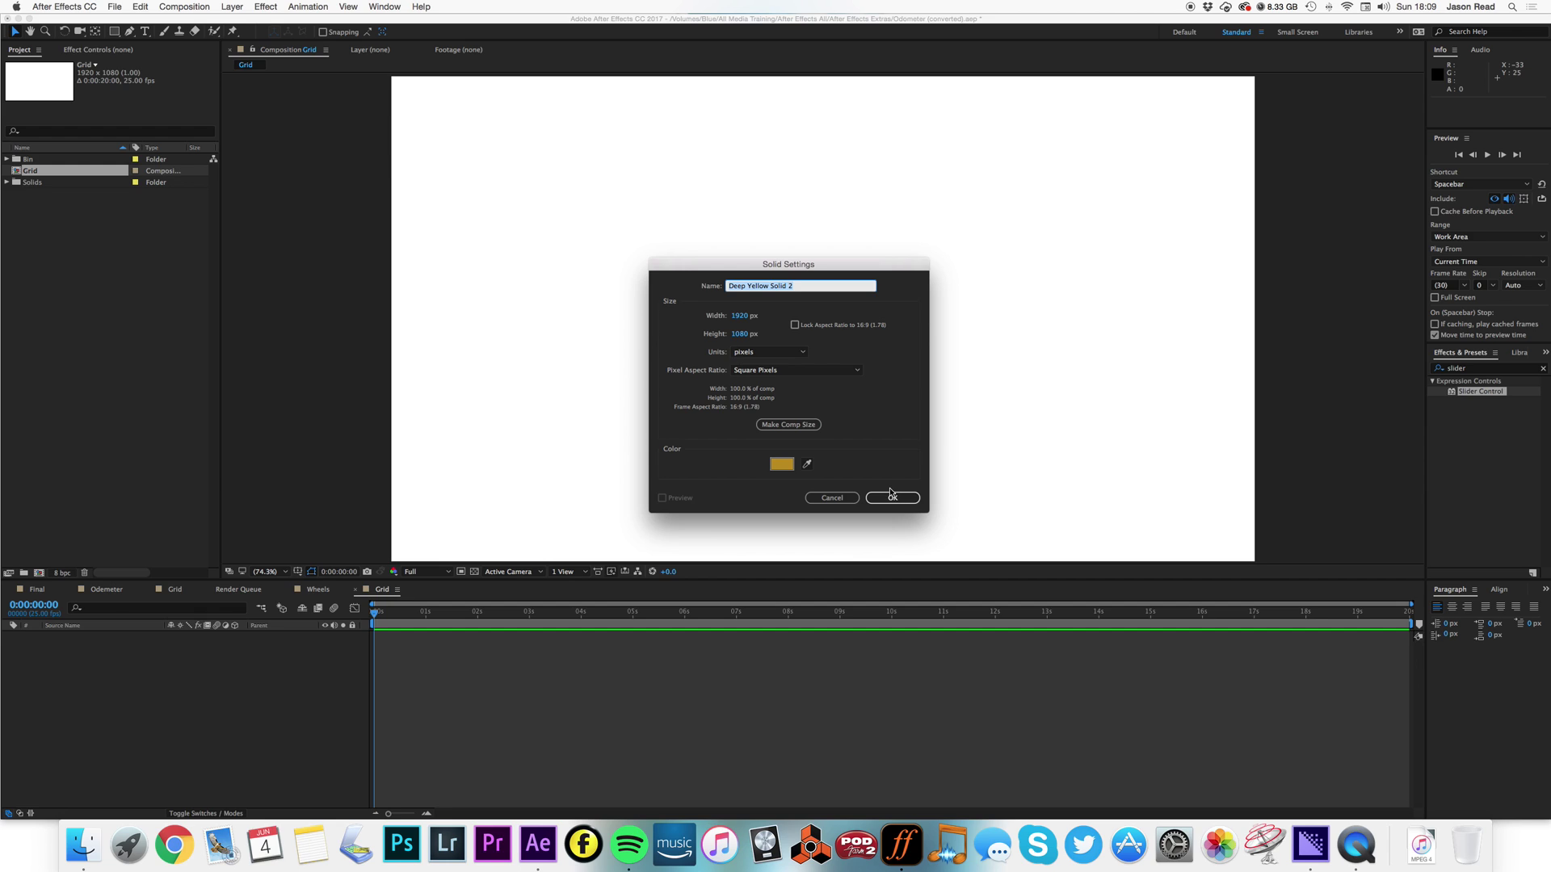
{"action": "type", "text": "Gold Grid"}
Add the Gold Grid solid and apply the Grid effect to it.
{"action": "left_click", "coordinate": [892, 498]}
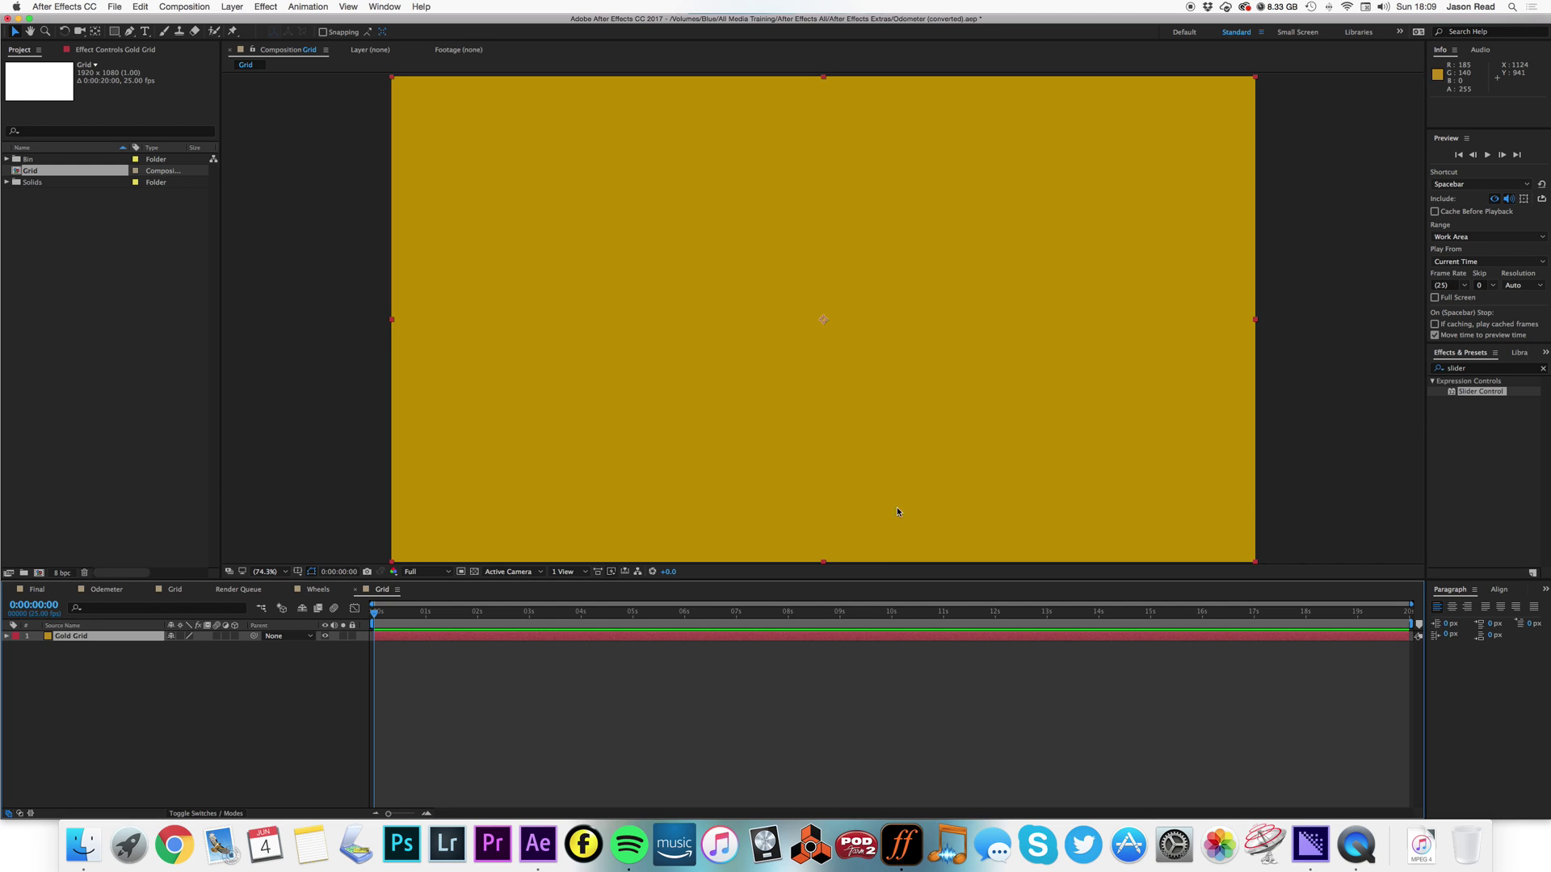
{"action": "double_click", "coordinate": [1483, 370]}
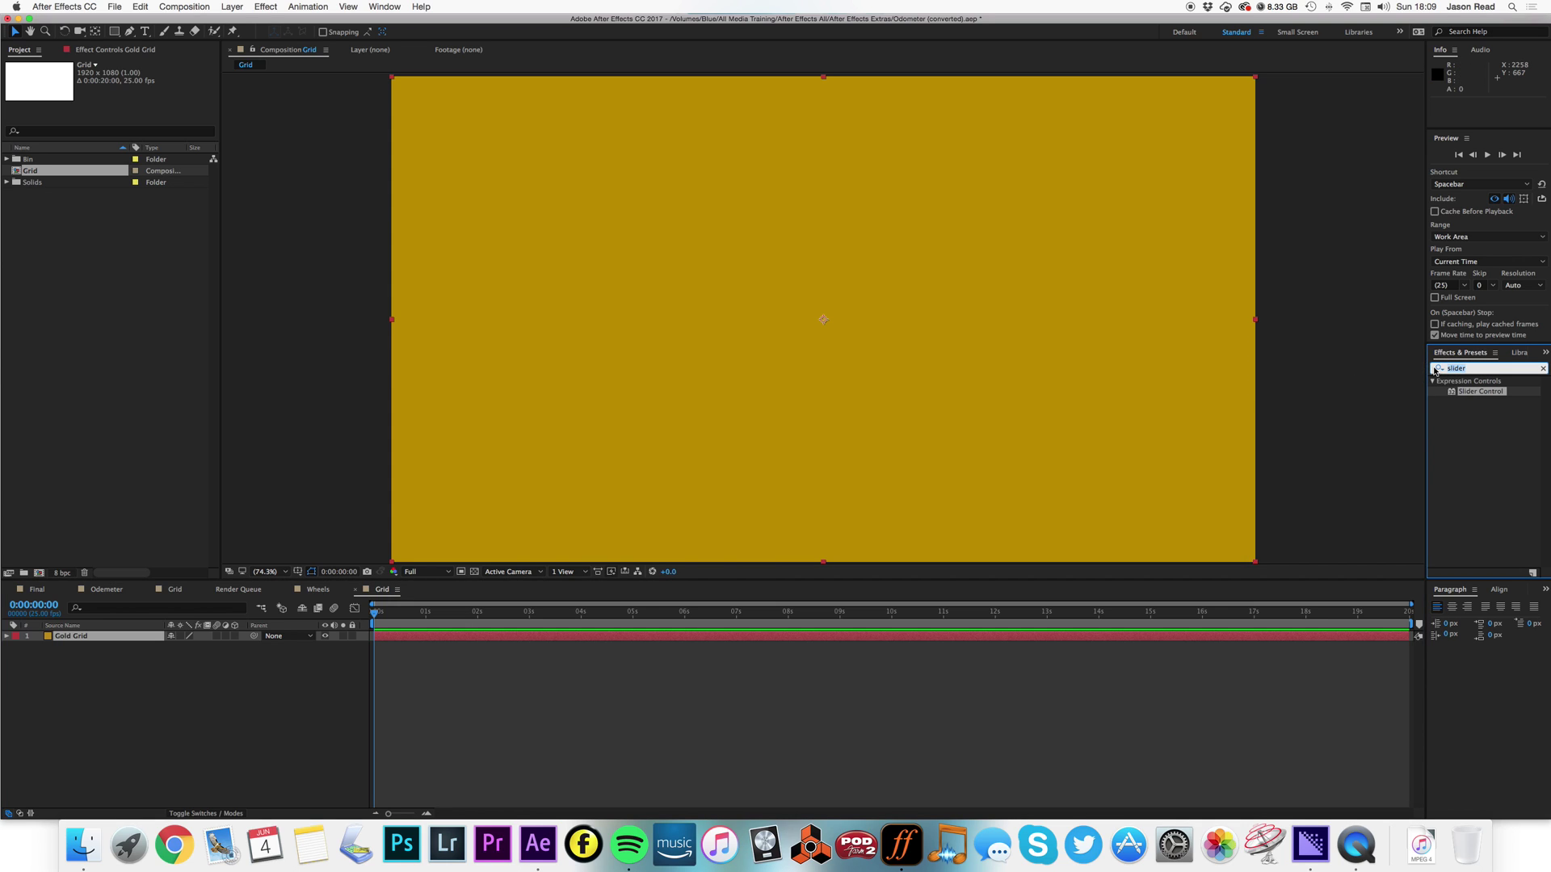
{"action": "type", "text": "grid"}
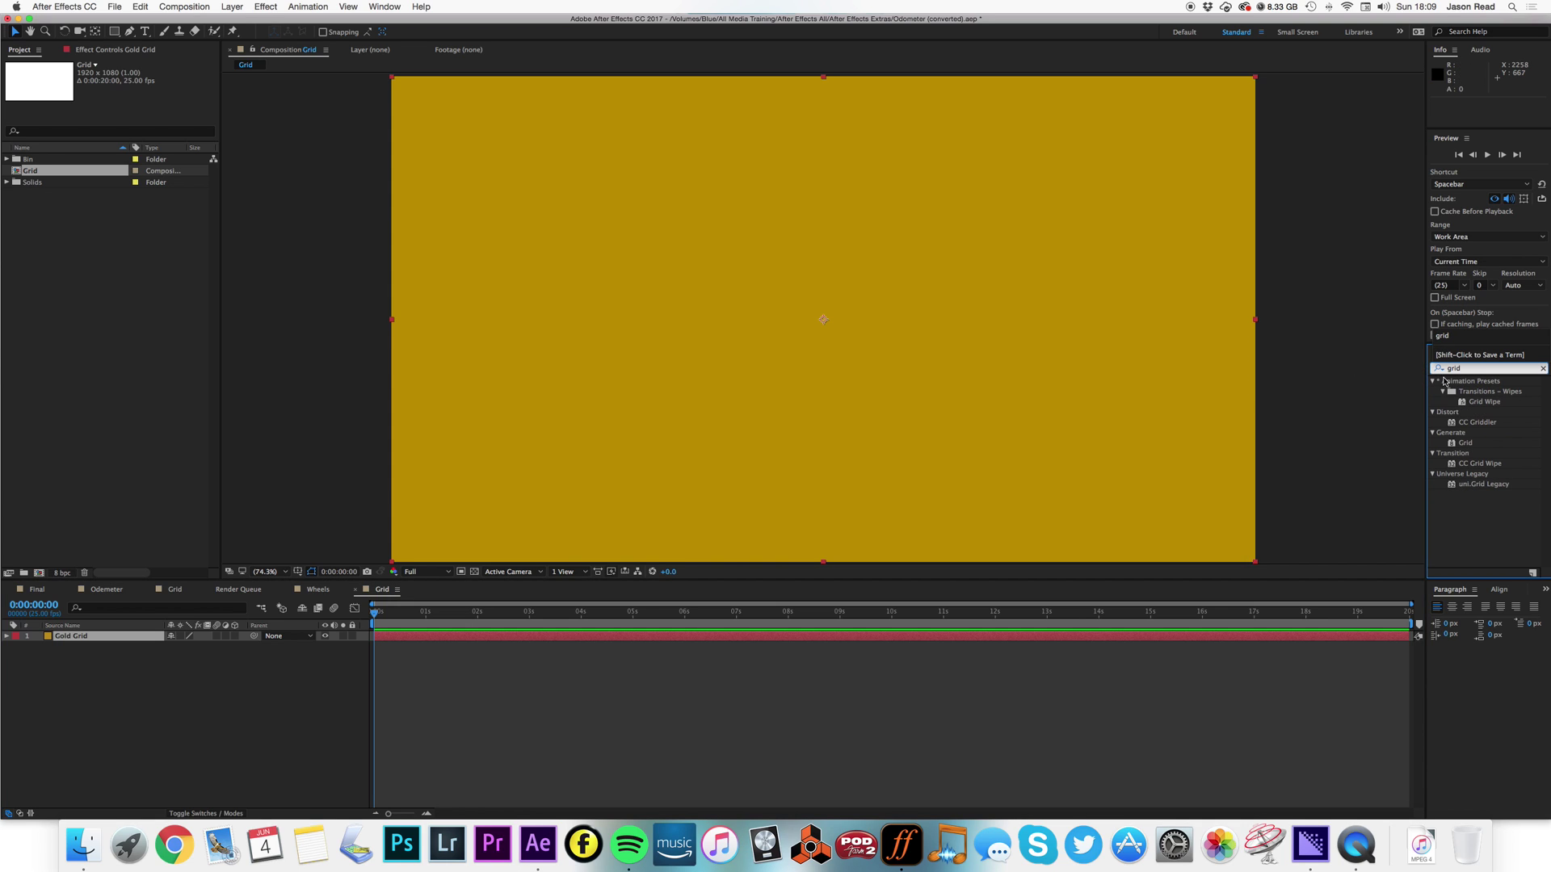
{"action": "left_click_drag", "start_coordinate": [1465, 443], "coordinate": [1189, 638]}
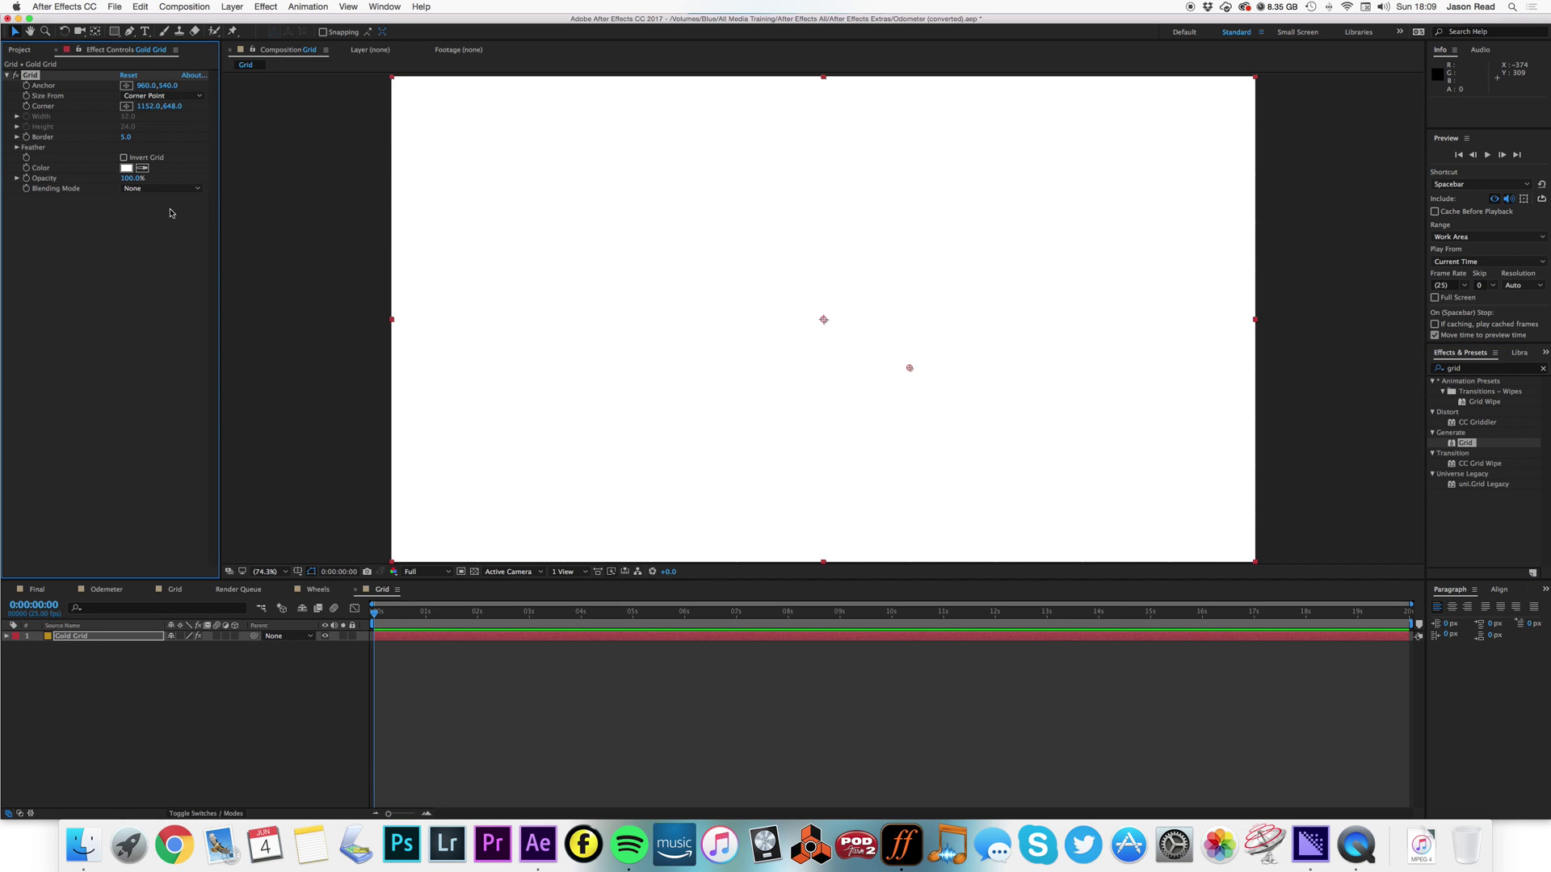
Set the Grid to Add blending, Width & Height Sliders, width 192, height 118.
{"action": "left_click", "coordinate": [155, 188]}
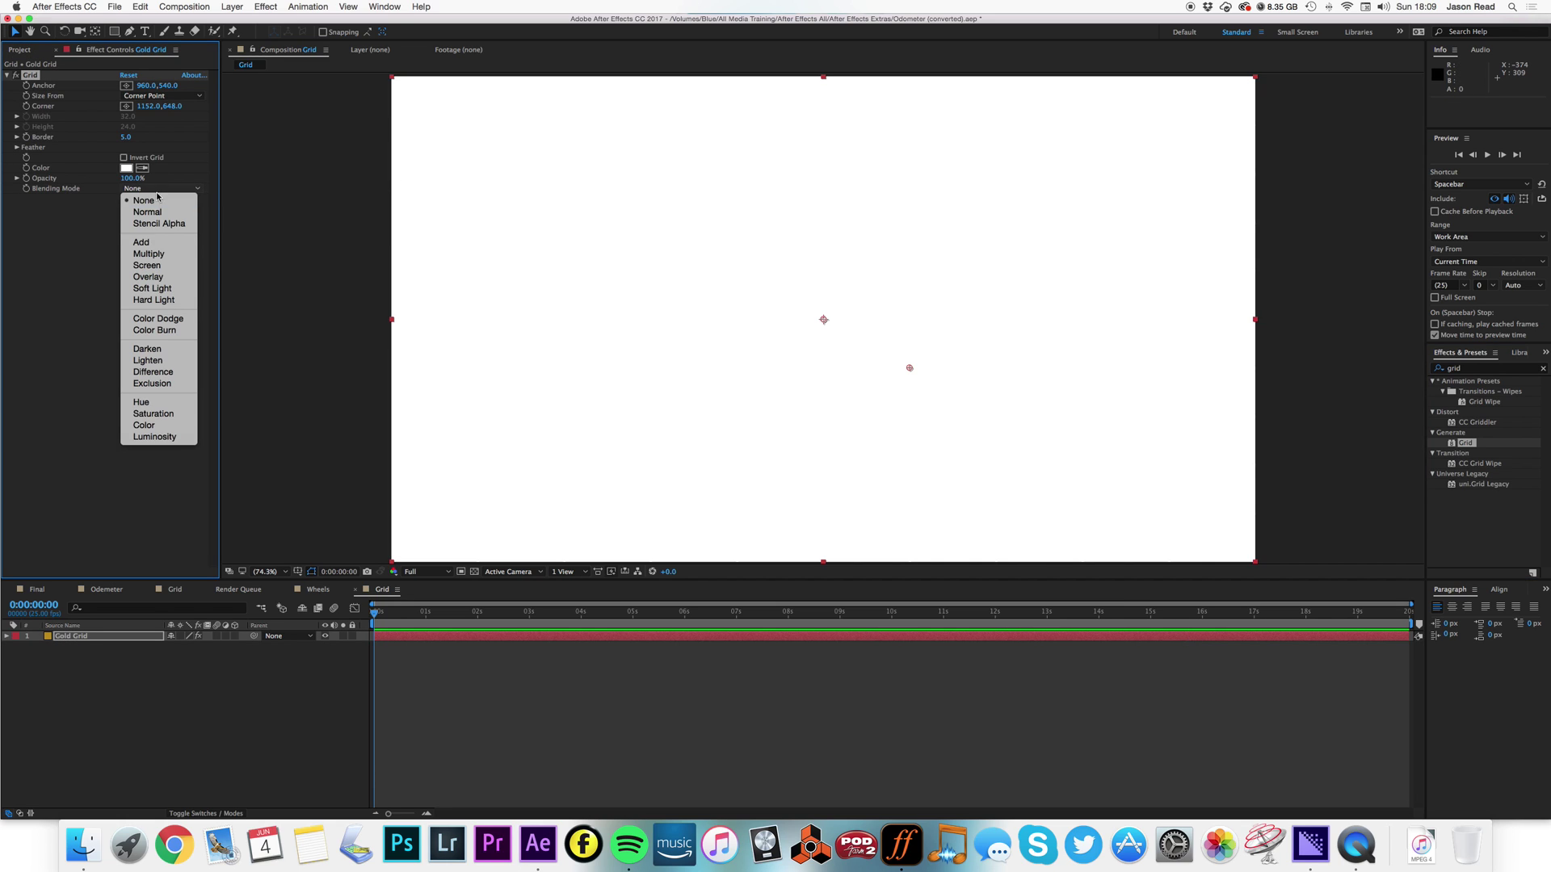
{"action": "left_click", "coordinate": [165, 242]}
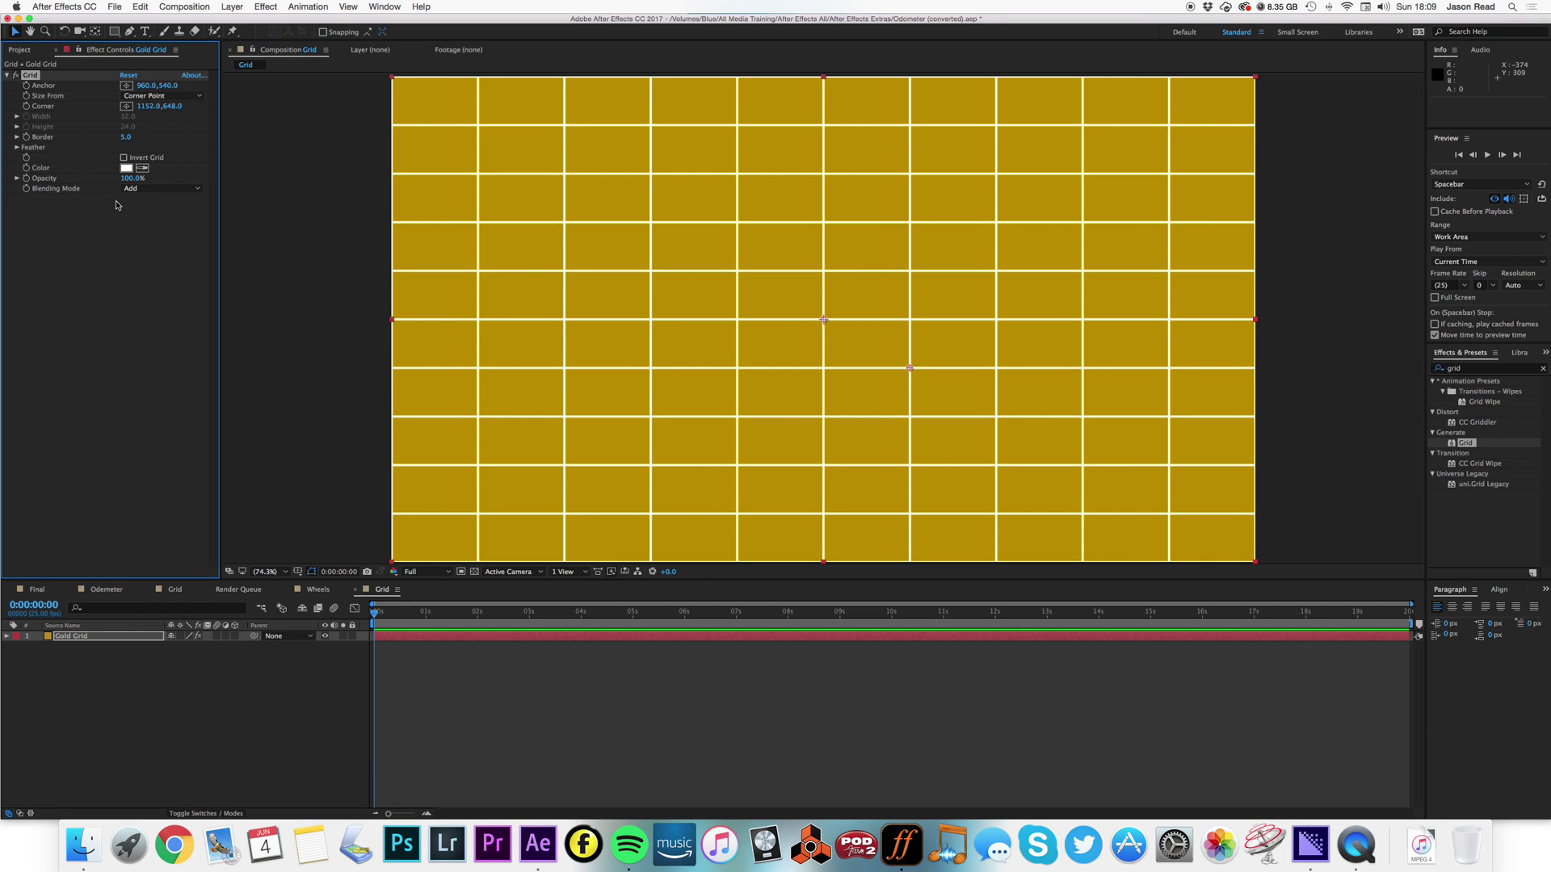
{"action": "left_click", "coordinate": [161, 96]}
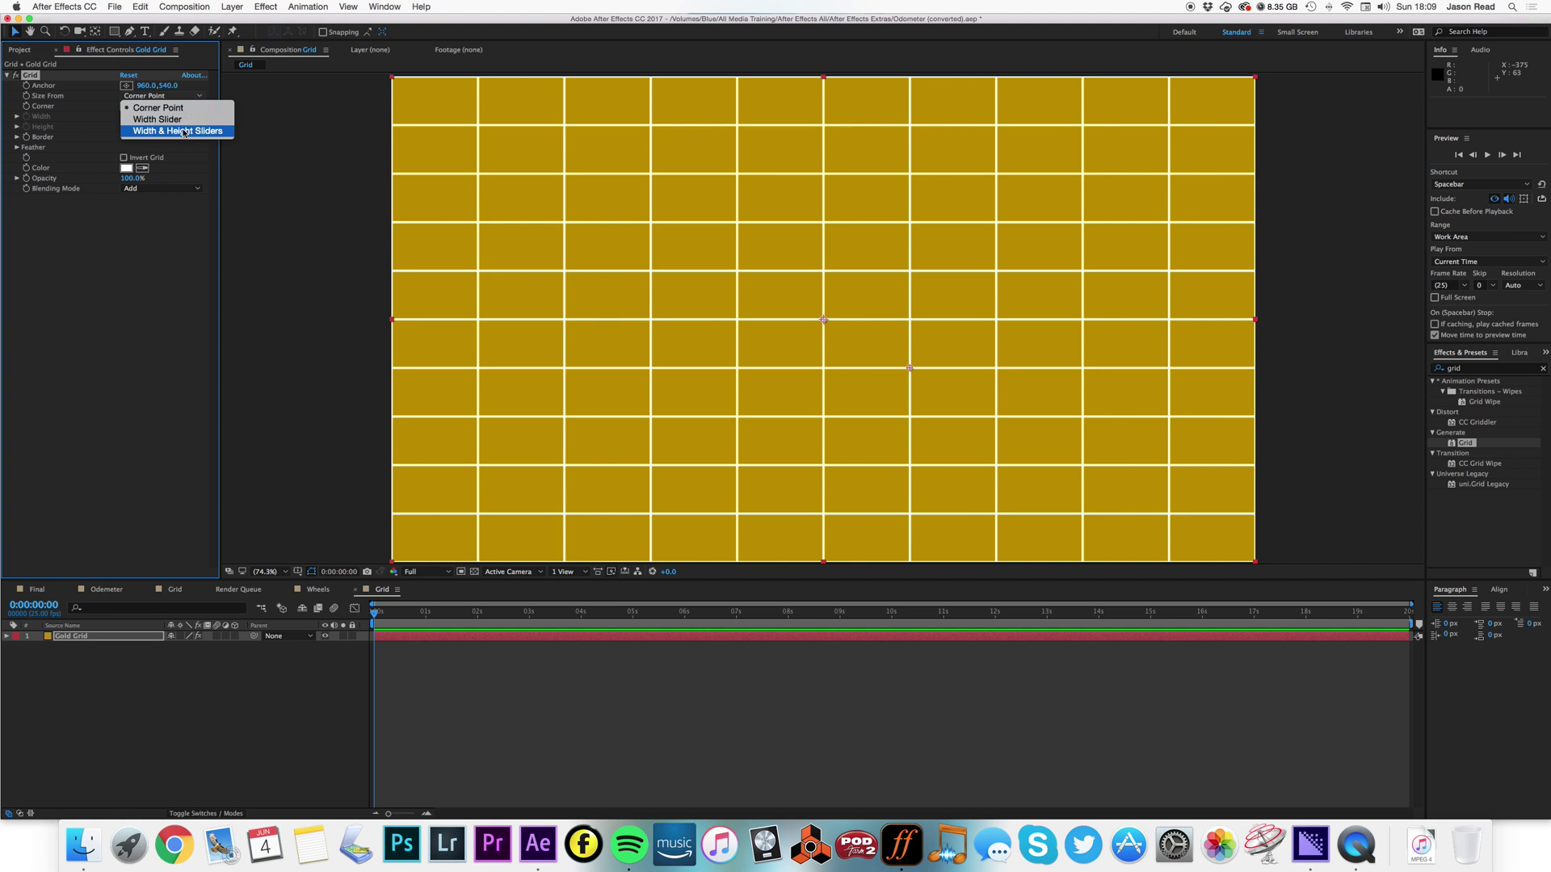
{"action": "left_click", "coordinate": [184, 131]}
{"action": "left_click", "coordinate": [131, 117]}
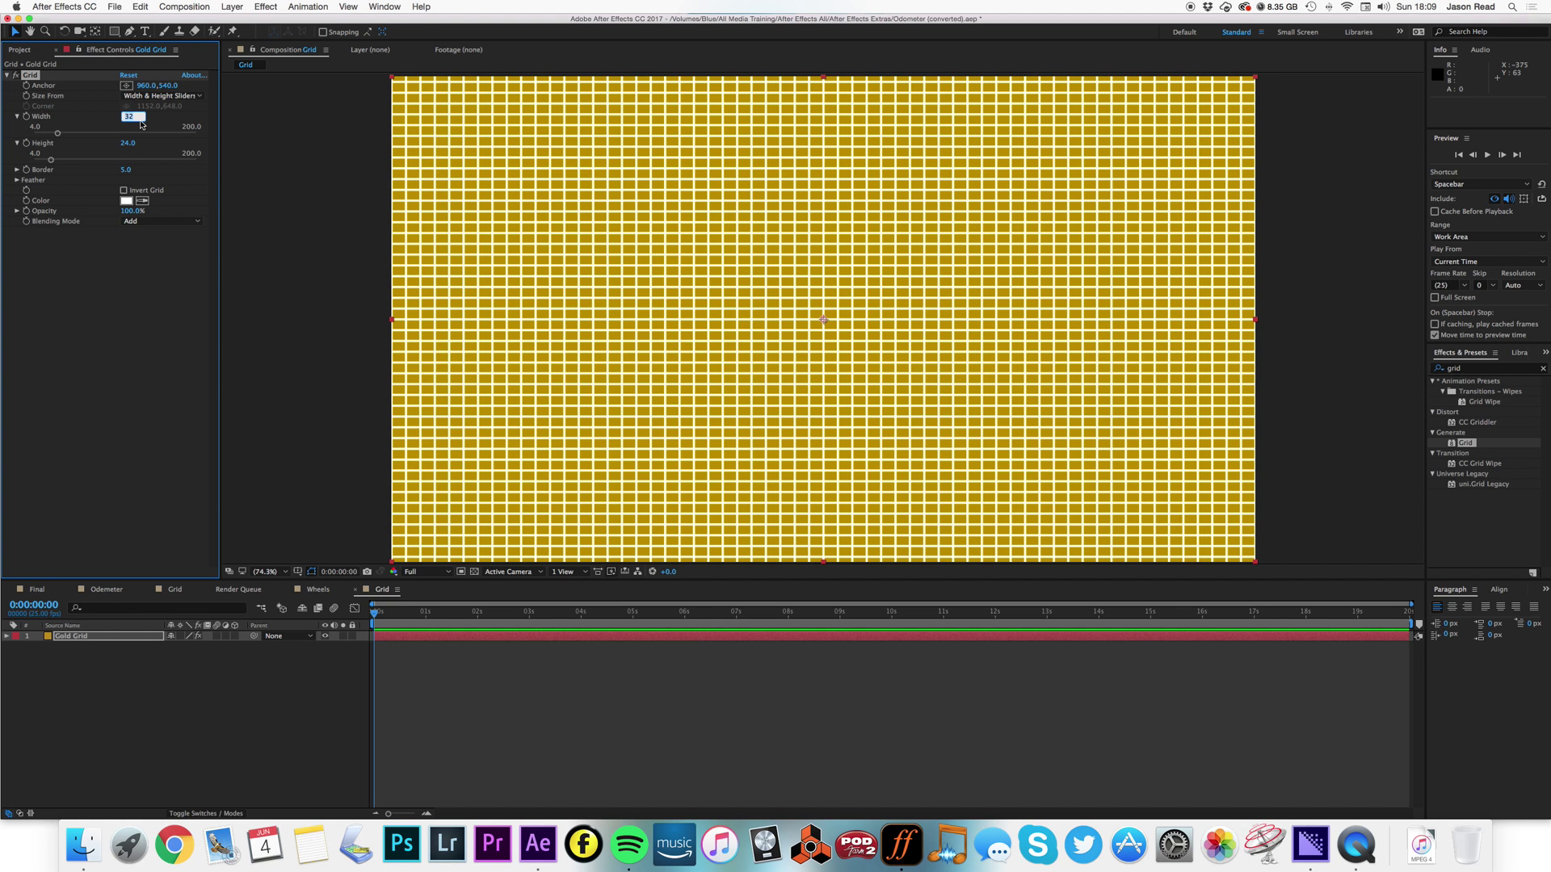
{"action": "type", "text": "19"}
{"action": "key", "text": "Return"}
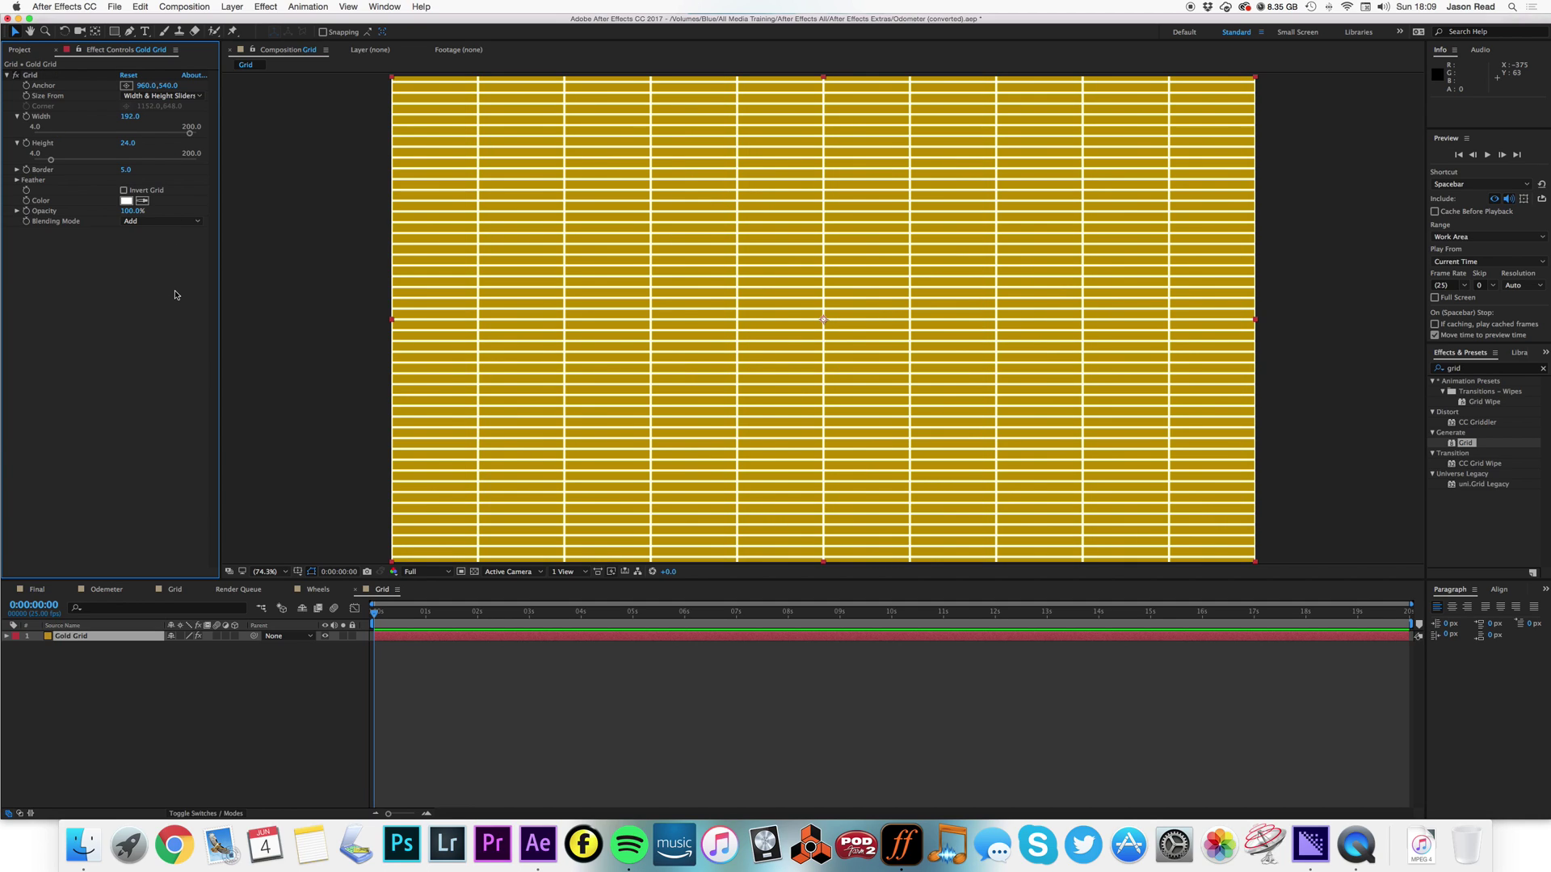
{"action": "left_click", "coordinate": [129, 144]}
{"action": "key", "text": "Return"}
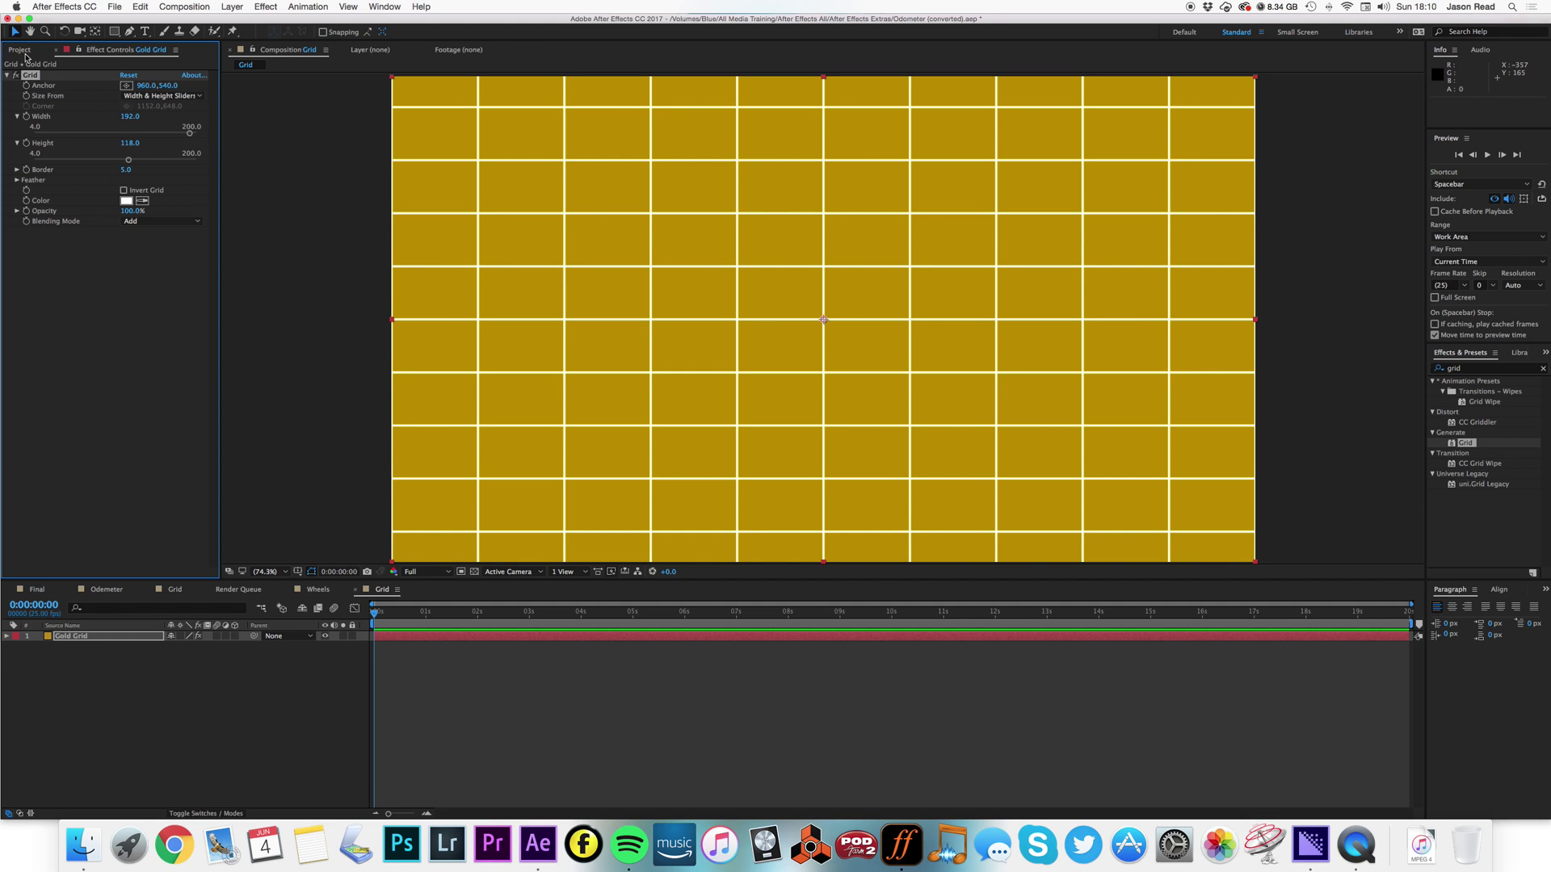
Move the grid anchor's Y position to 602, shifting the lines down.
{"action": "left_click", "coordinate": [168, 86]}
{"action": "type", "text": "602"}
{"action": "key", "text": "Return"}
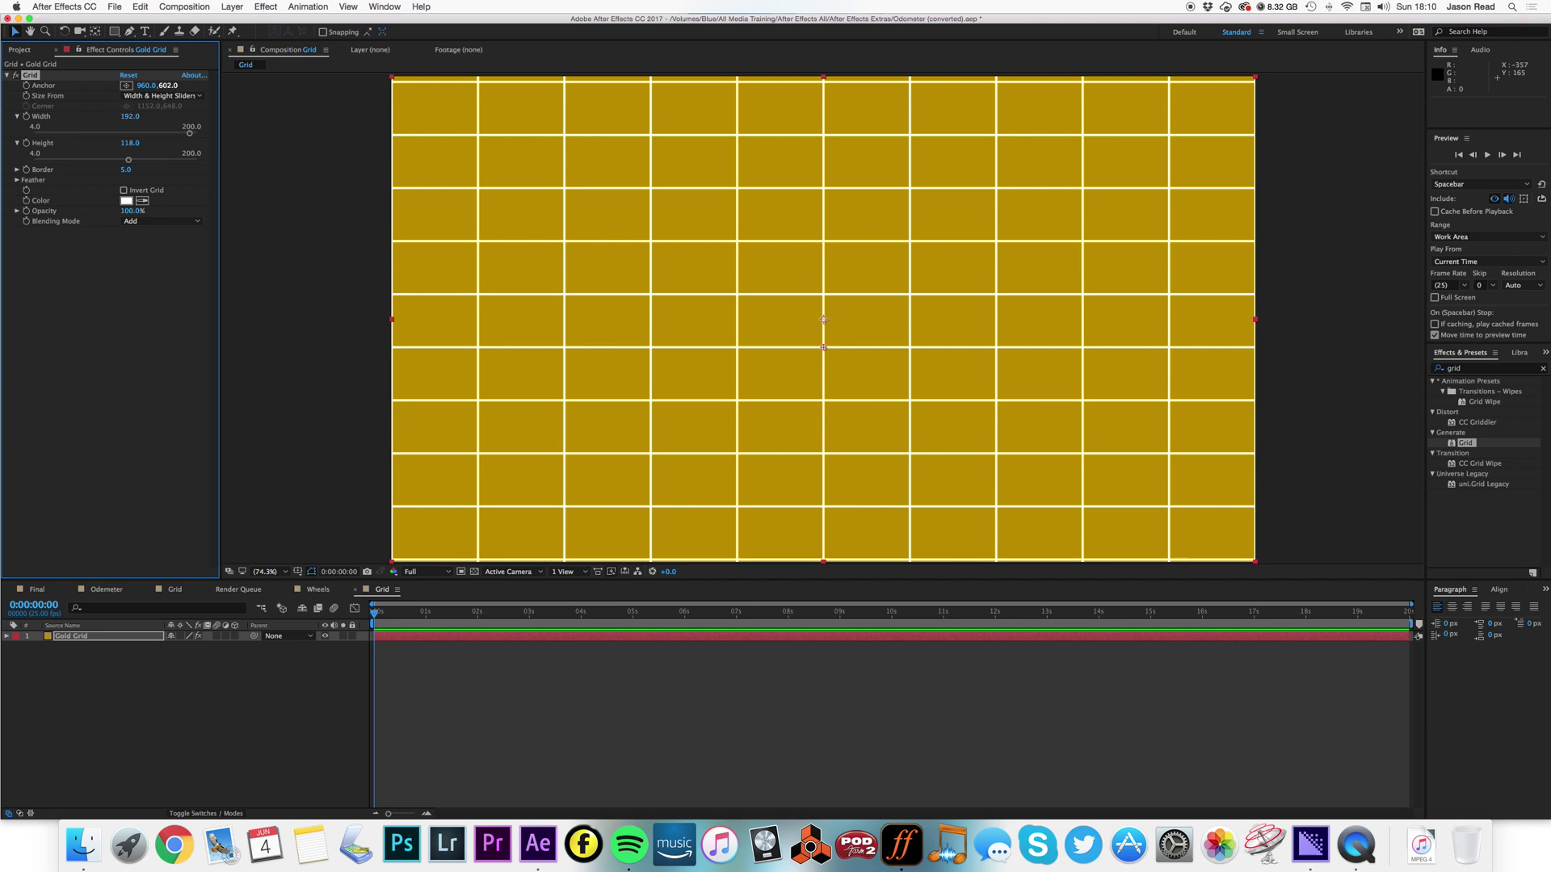
{"action": "left_click", "coordinate": [439, 720]}
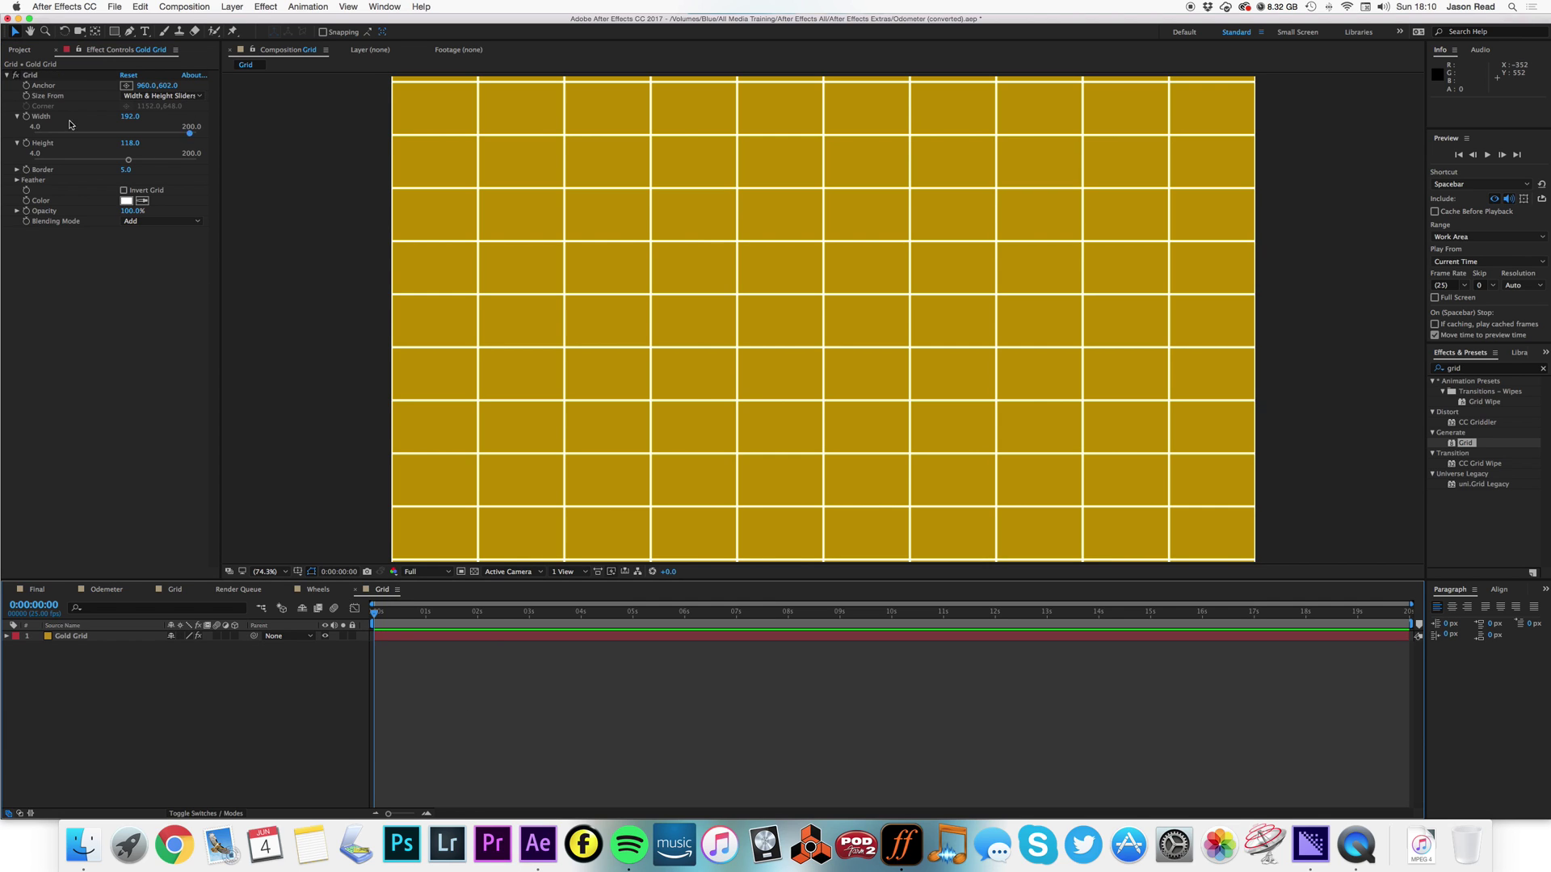
Create a Wheel composition and nest the Grid comp inside it.
{"action": "left_click", "coordinate": [20, 51]}
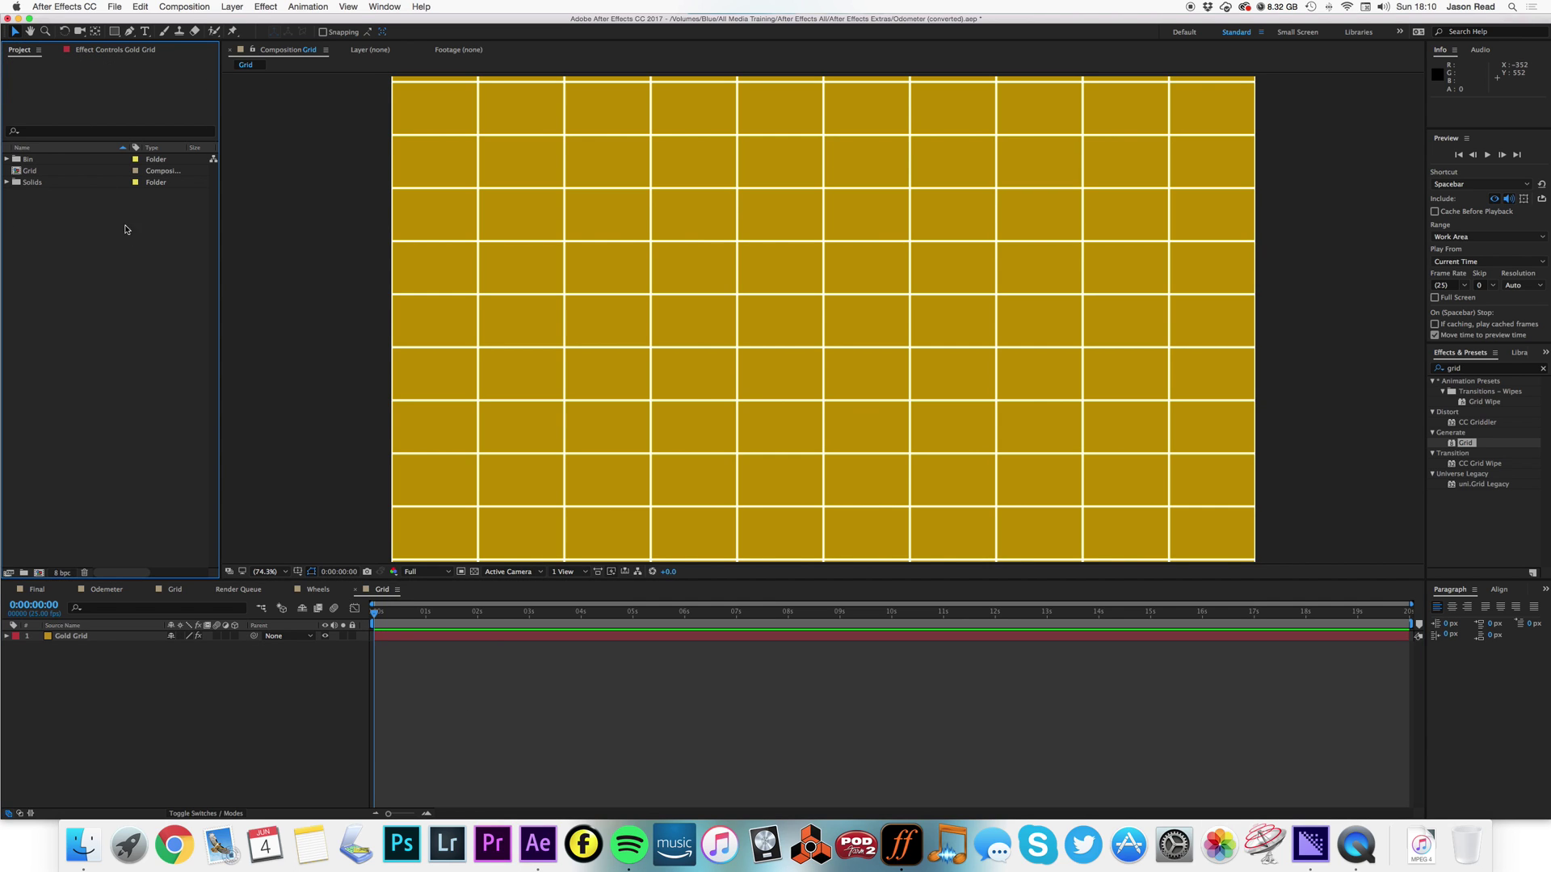
{"action": "left_click", "coordinate": [184, 6]}
{"action": "left_click", "coordinate": [258, 22]}
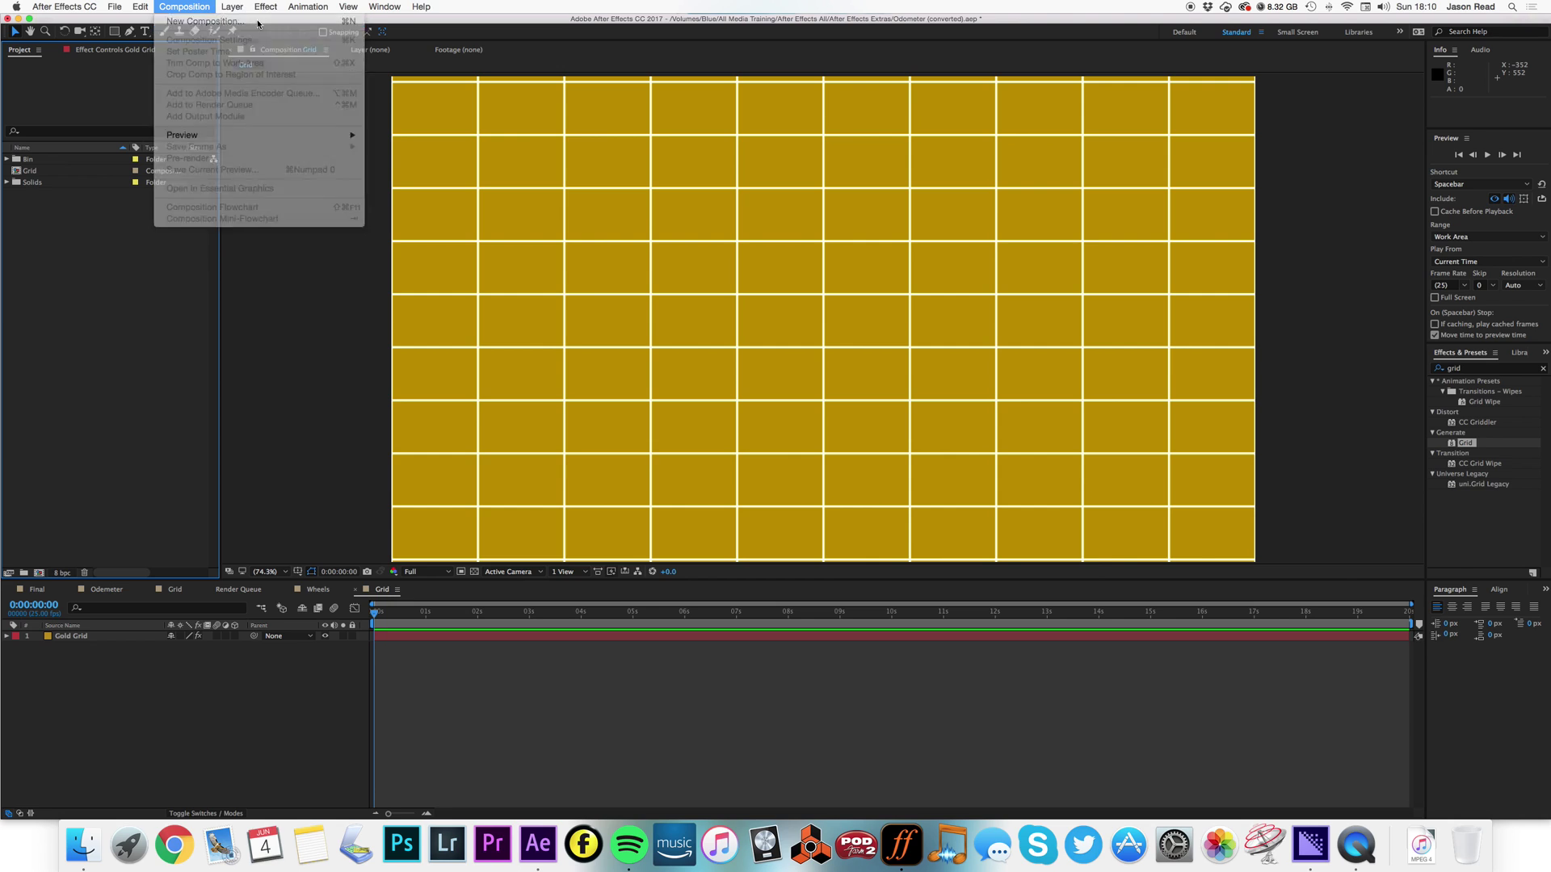
{"action": "type", "text": "Wheel"}
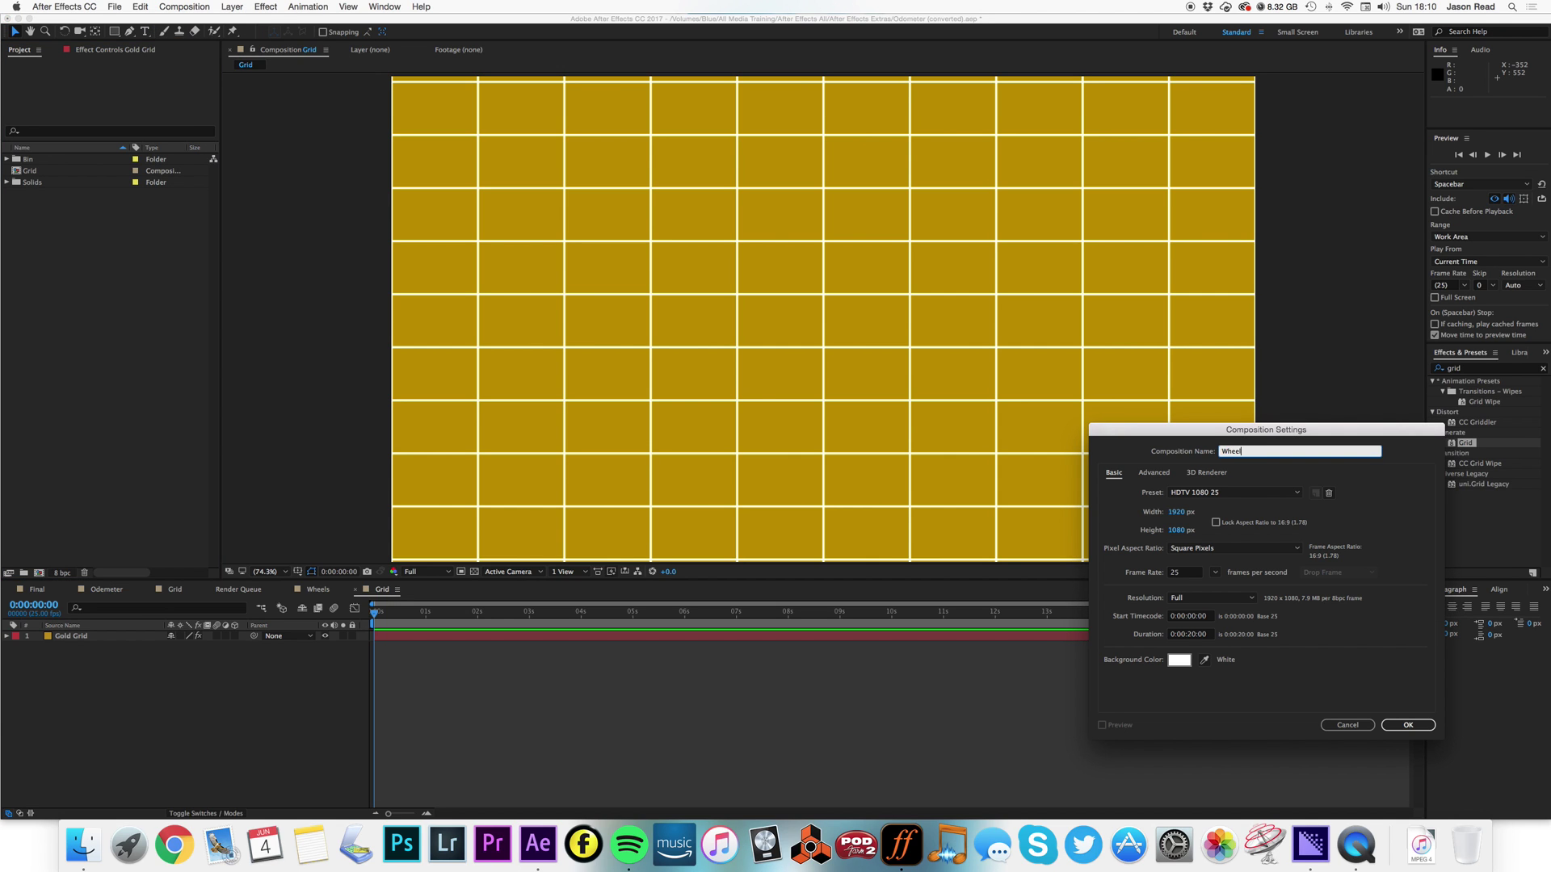
{"action": "key", "text": "Return"}
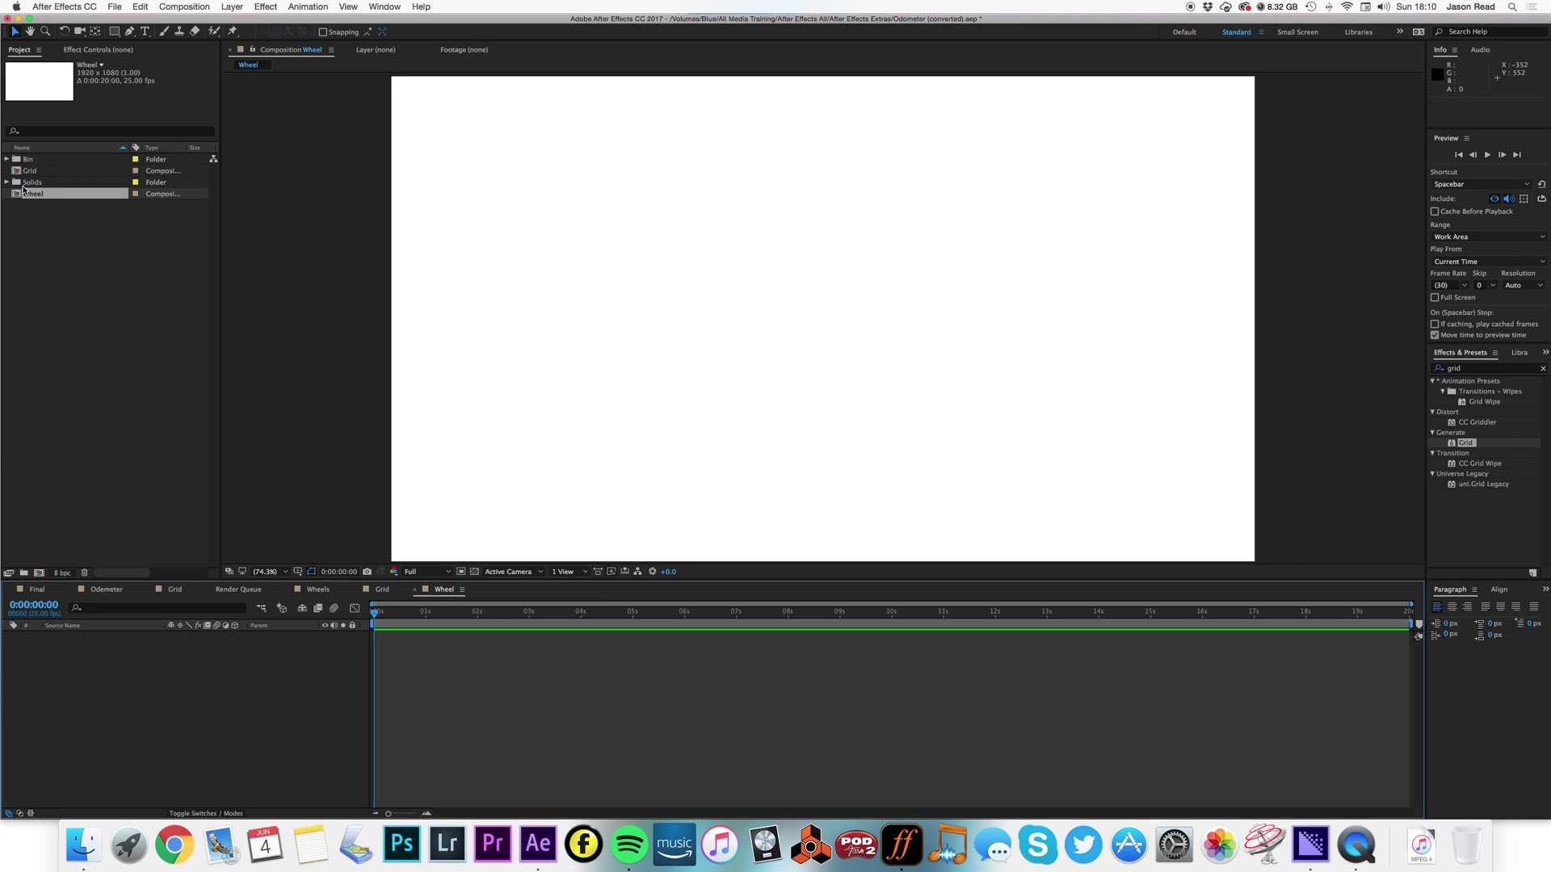
{"action": "left_click_drag", "start_coordinate": [30, 171], "coordinate": [315, 675]}
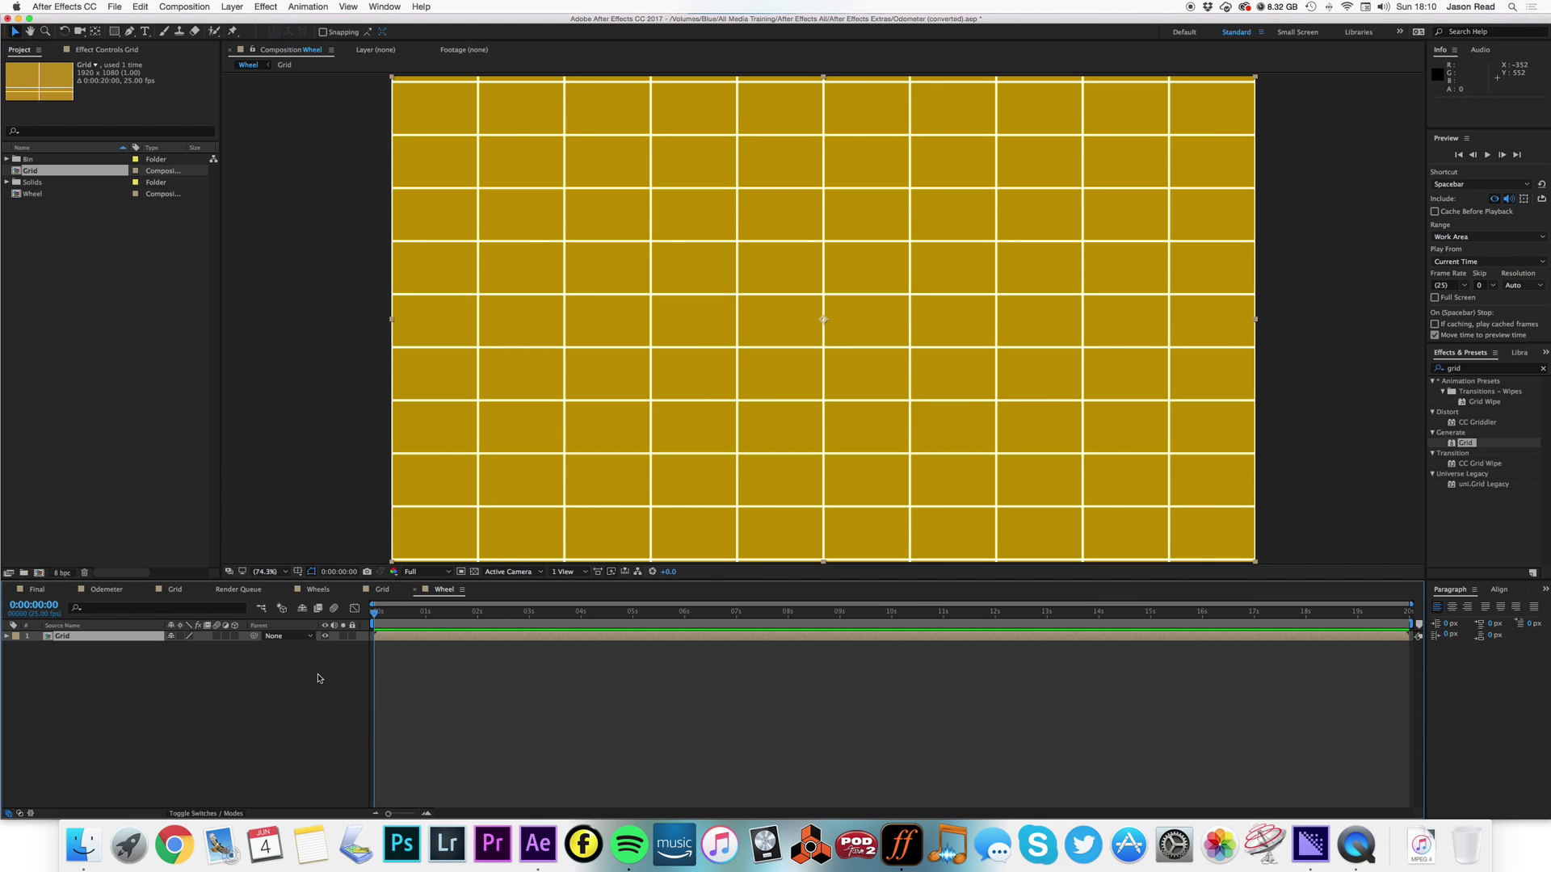
Thicken the Grid effect's lines in the Grid comp to a border of 10.
{"action": "left_click", "coordinate": [116, 34]}
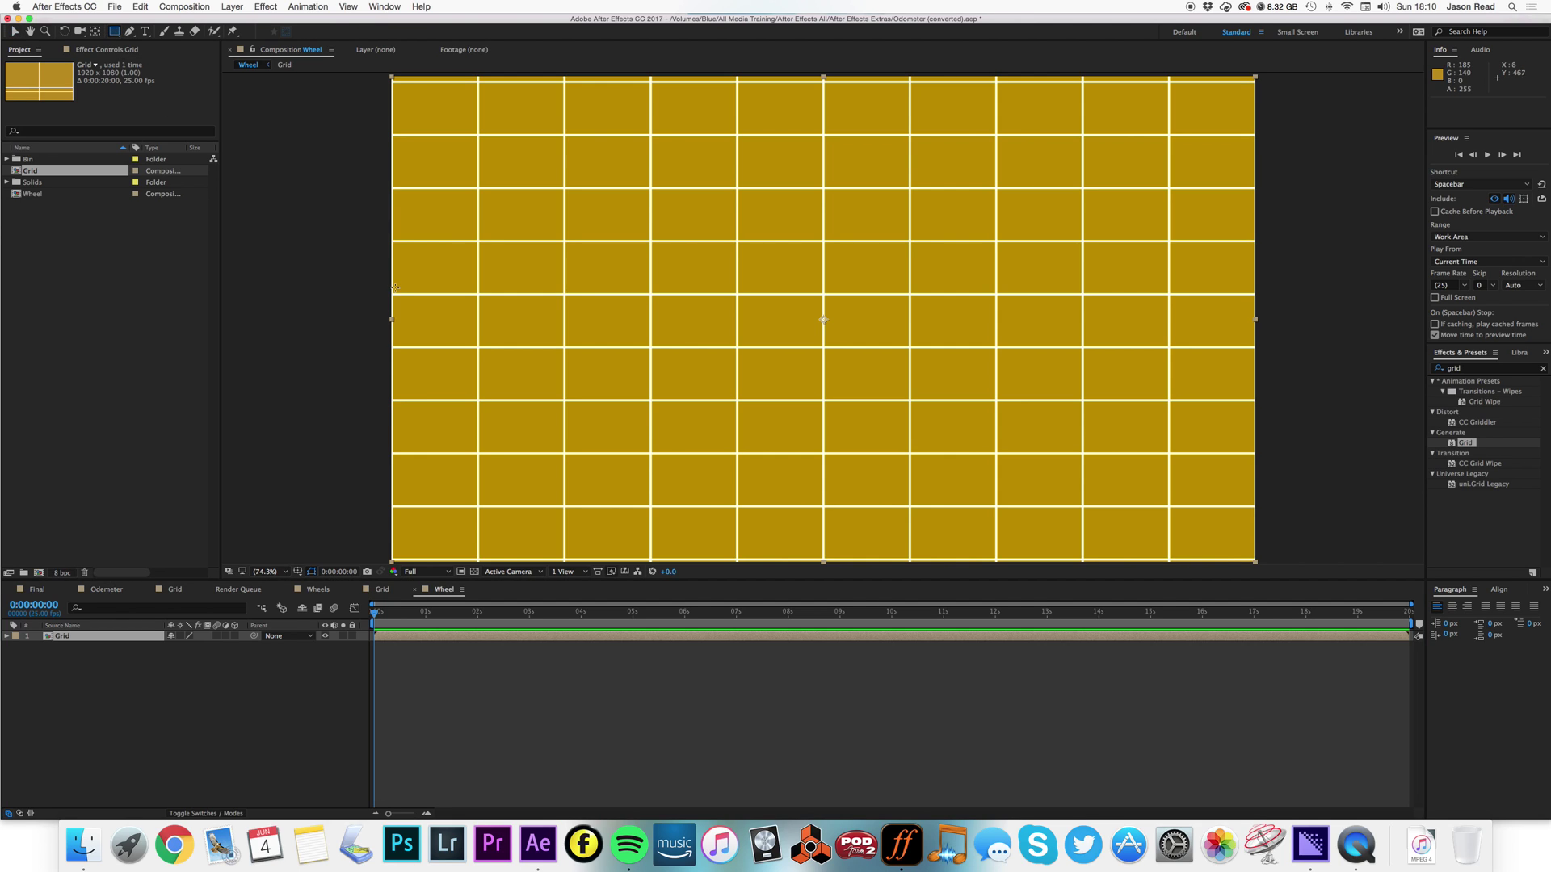
{"action": "double_click", "coordinate": [467, 637]}
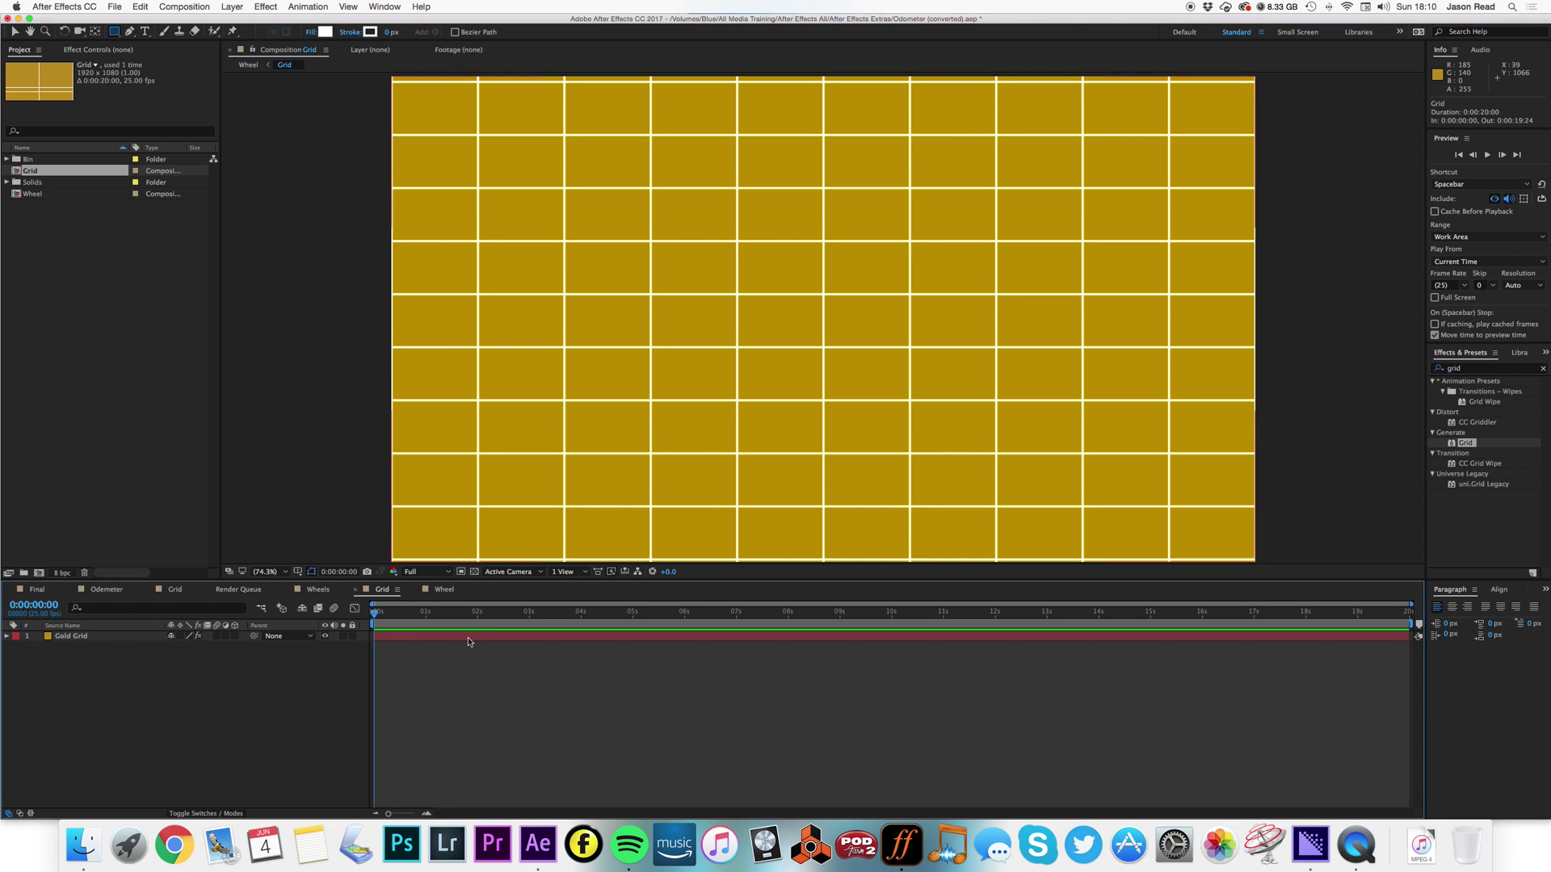
{"action": "left_click", "coordinate": [113, 49]}
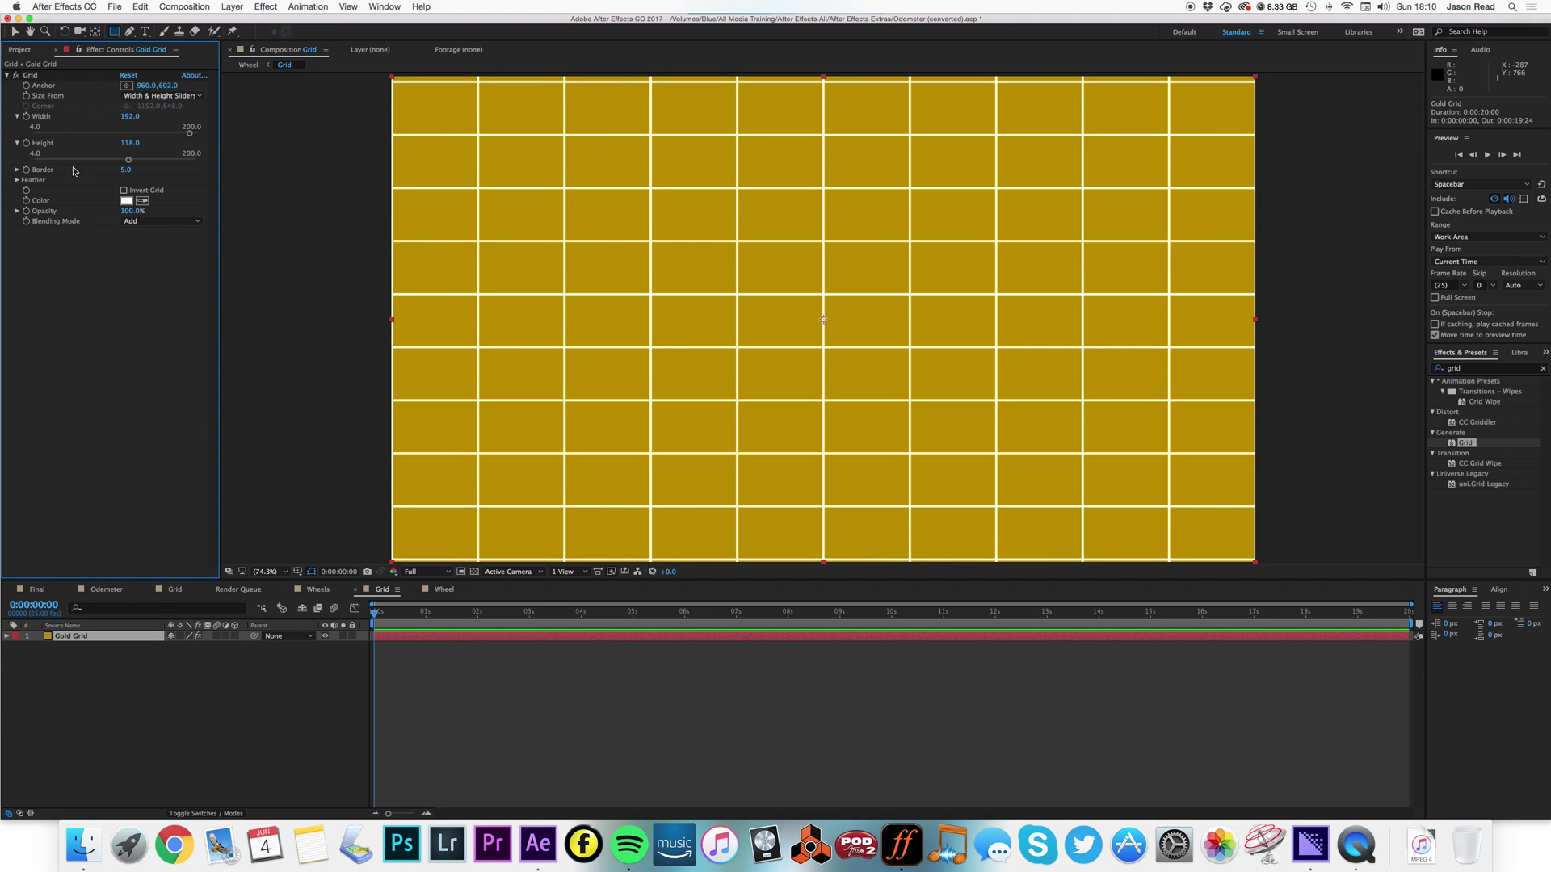
{"action": "left_click", "coordinate": [129, 169]}
{"action": "type", "text": "10"}
{"action": "key", "text": "Return"}
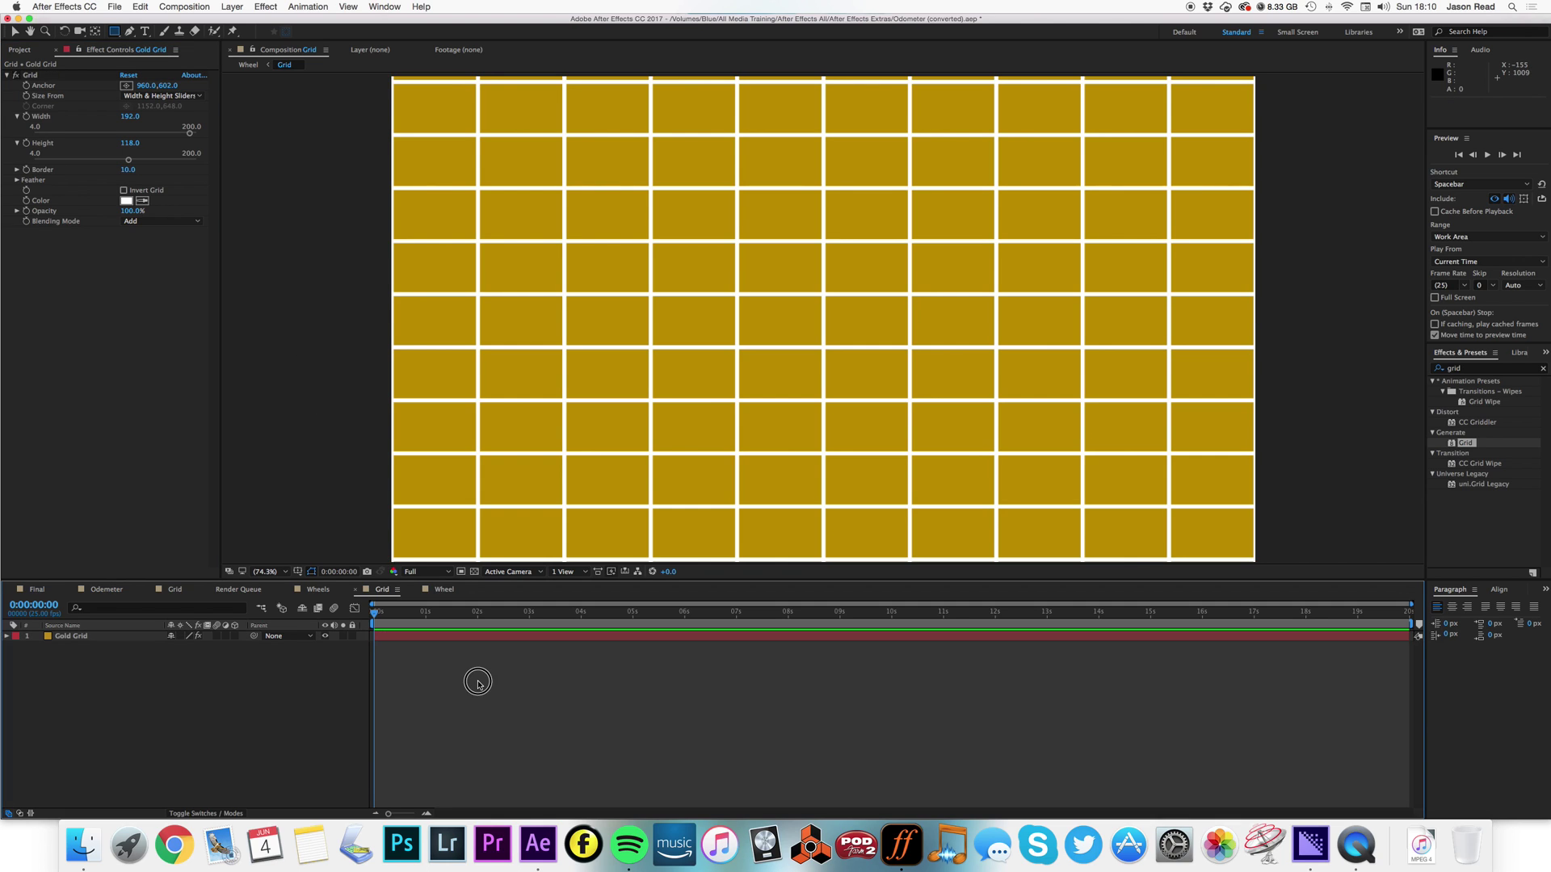
Mask the nested Grid to one horizontal row and show the transparency grid.
{"action": "left_click", "coordinate": [445, 589]}
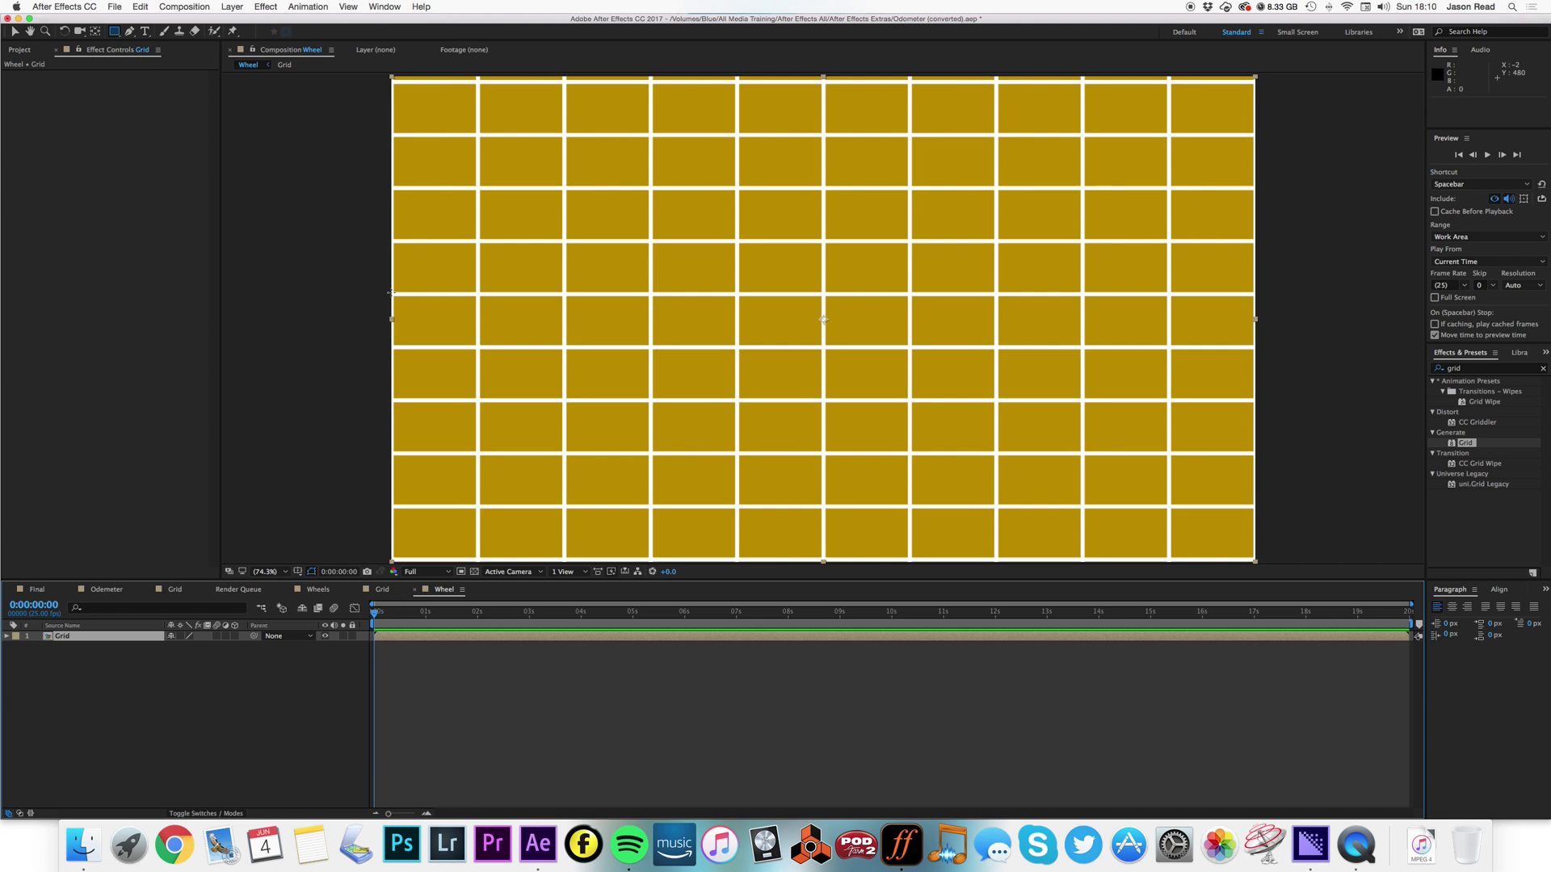
{"action": "left_click_drag", "start_coordinate": [390, 292], "coordinate": [1257, 348]}
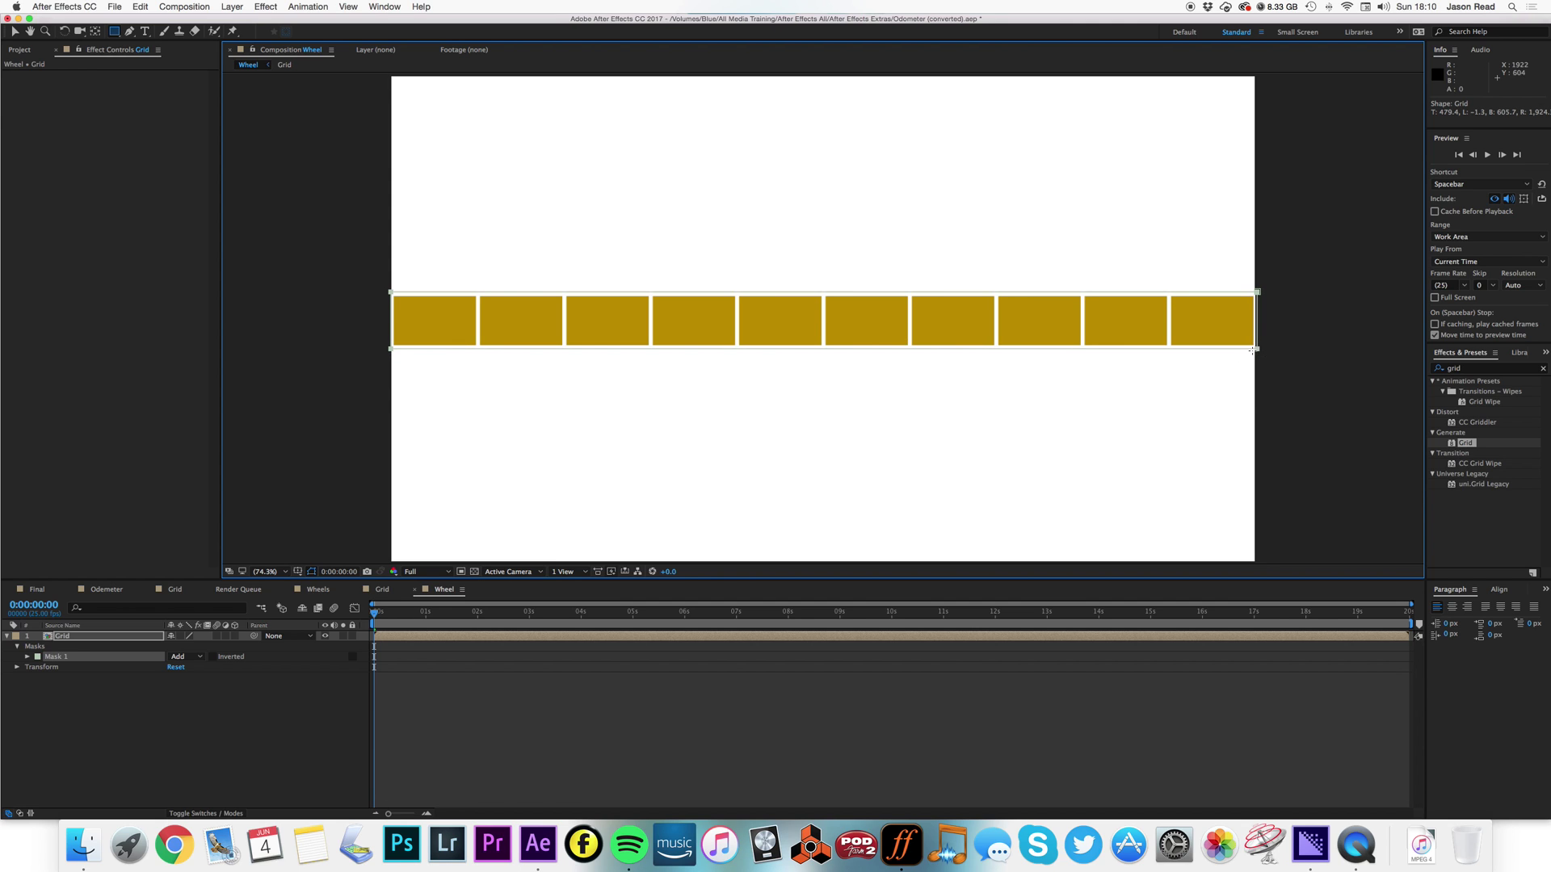
{"action": "left_click", "coordinate": [475, 571]}
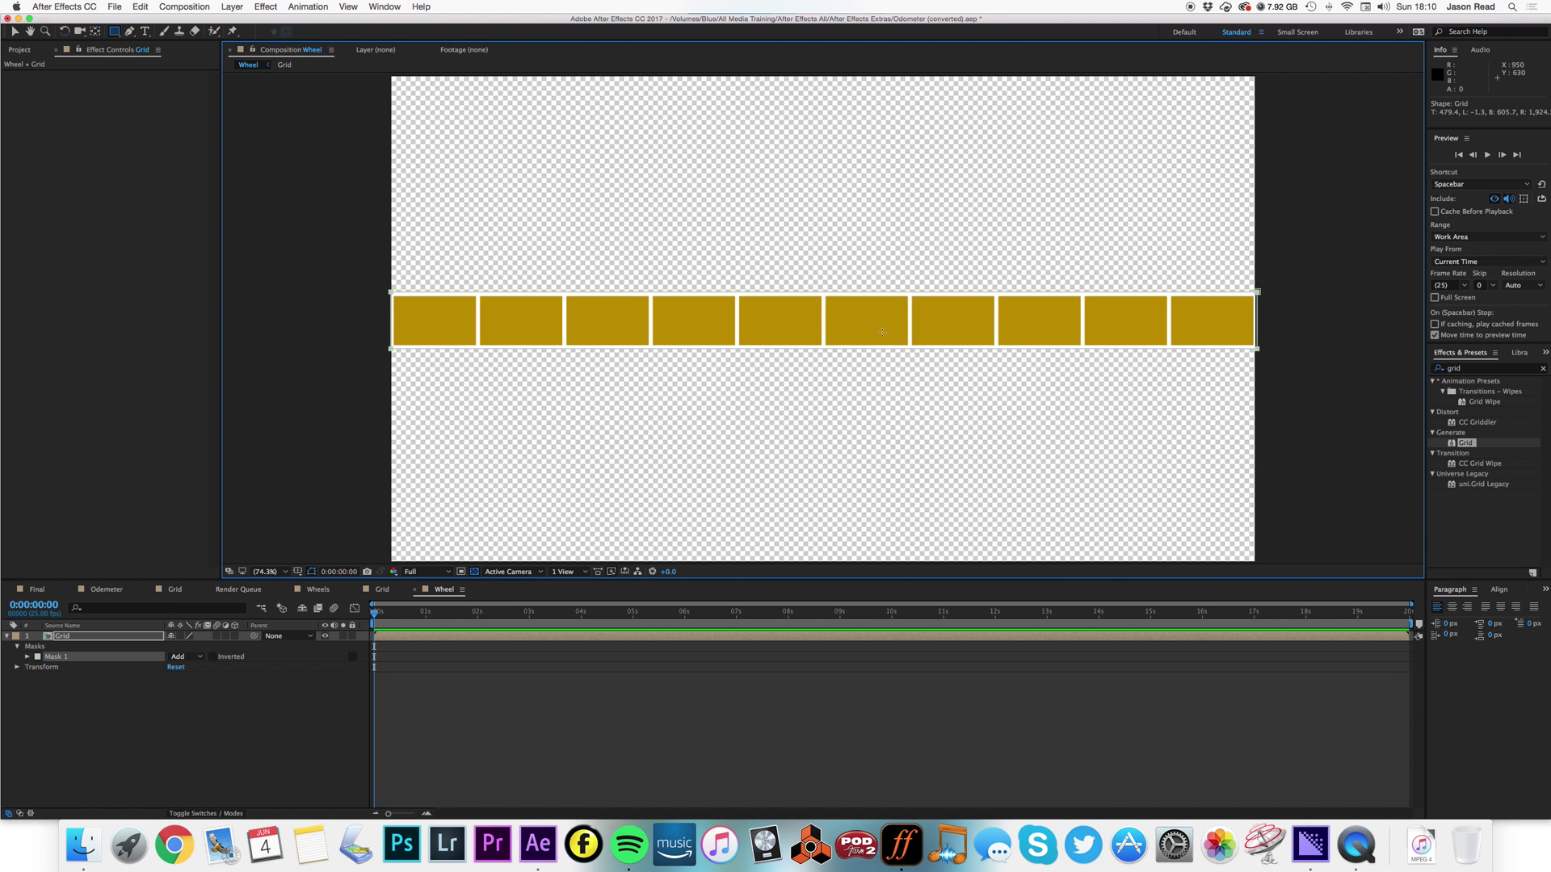
{"action": "left_click", "coordinate": [818, 768]}
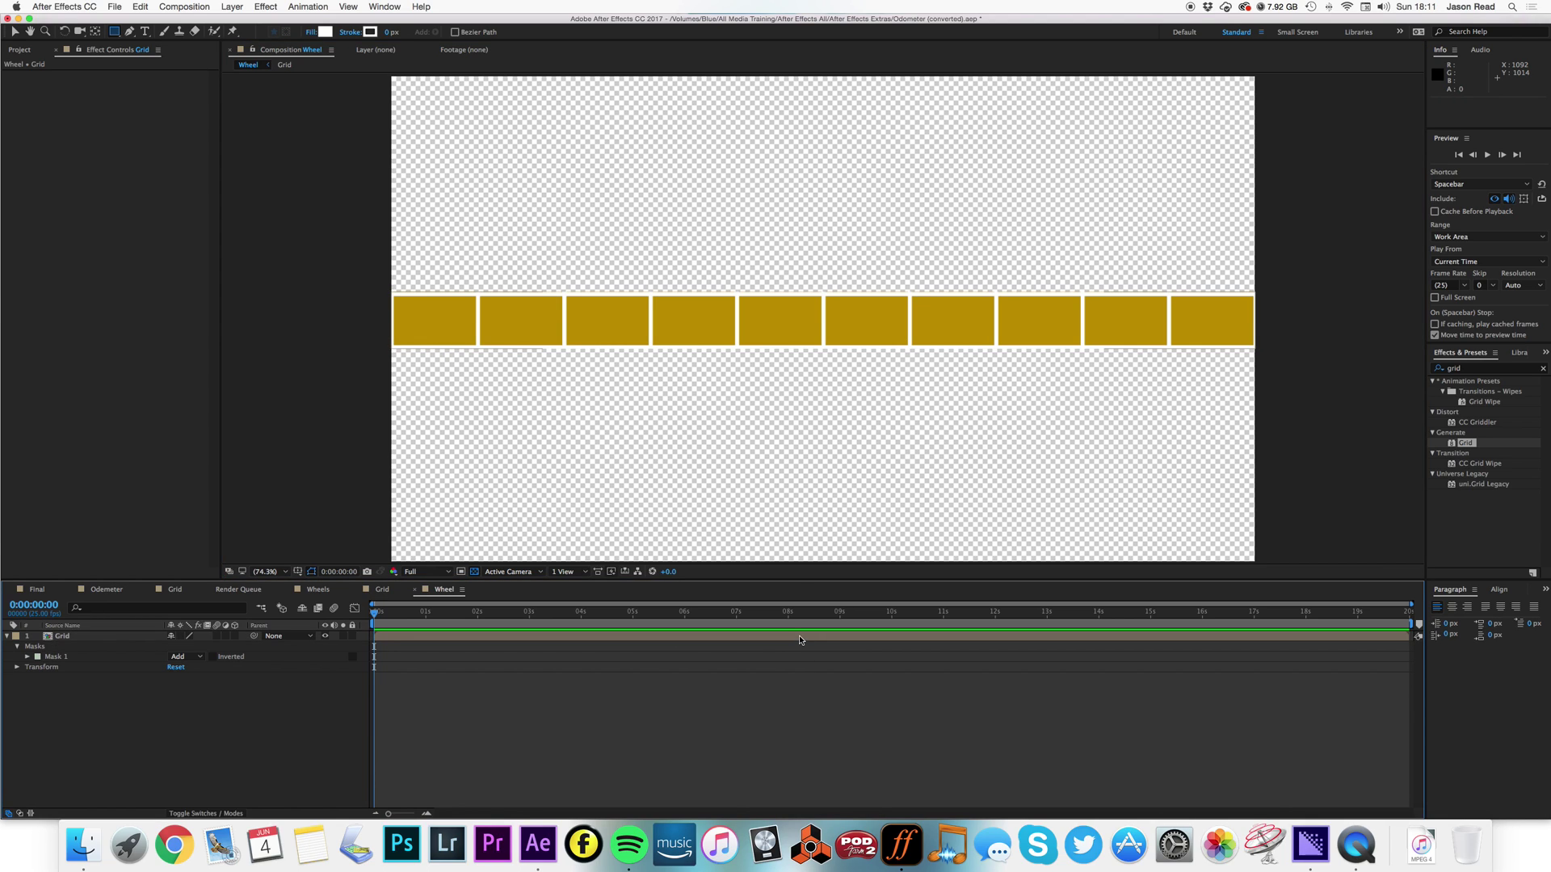
{"action": "left_click", "coordinate": [801, 637]}
Select the Grid layer and its rectangular mask to check the cropped strip.
{"action": "left_click", "coordinate": [15, 31]}
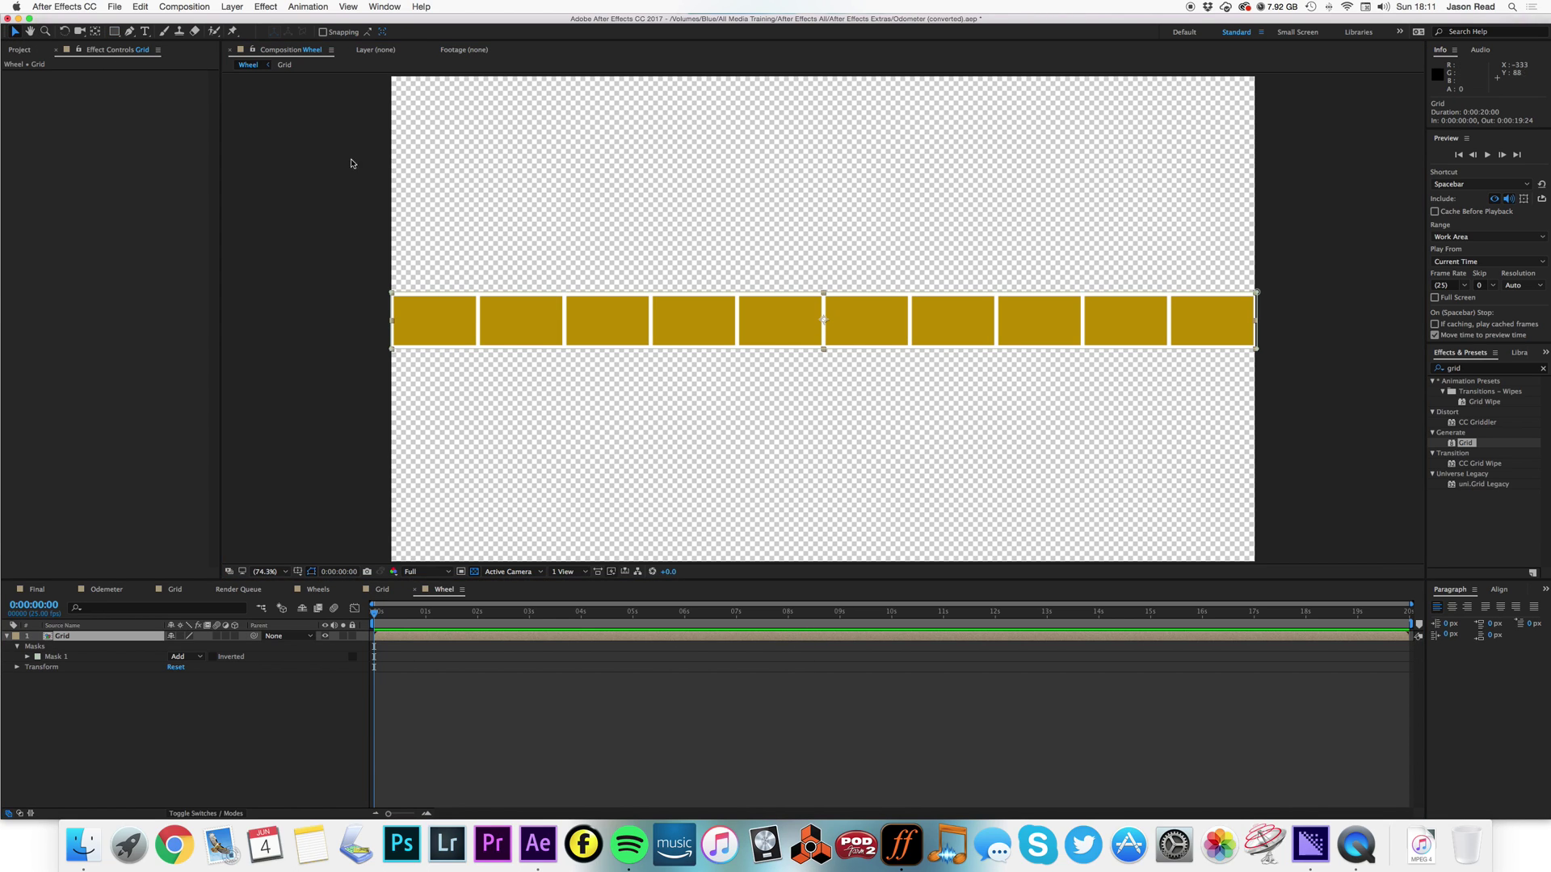
{"action": "left_click", "coordinate": [823, 295]}
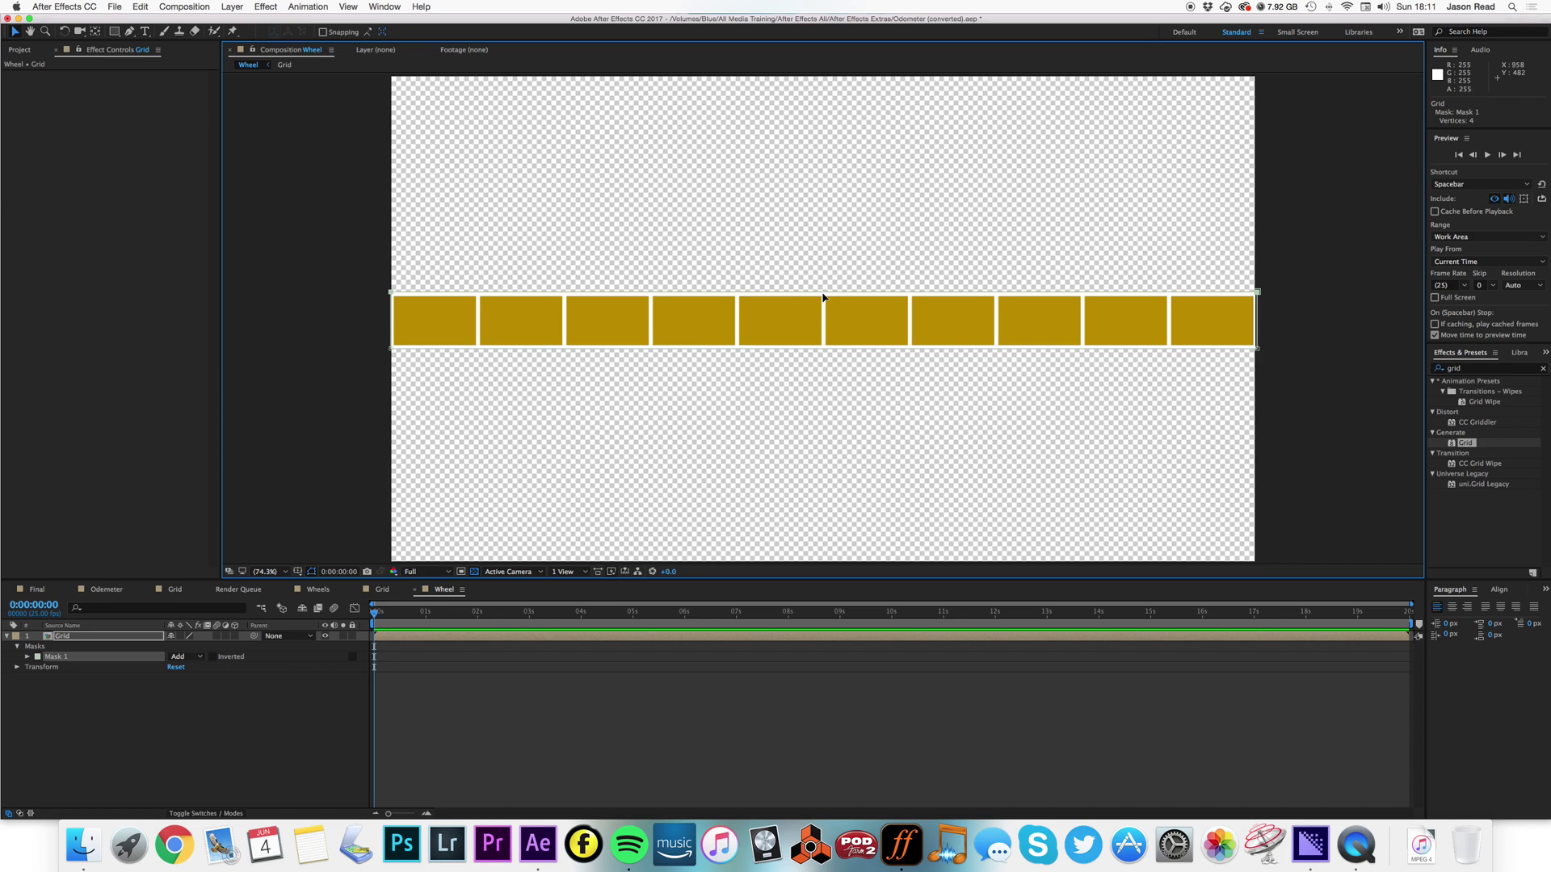
{"action": "left_click", "coordinate": [823, 295]}
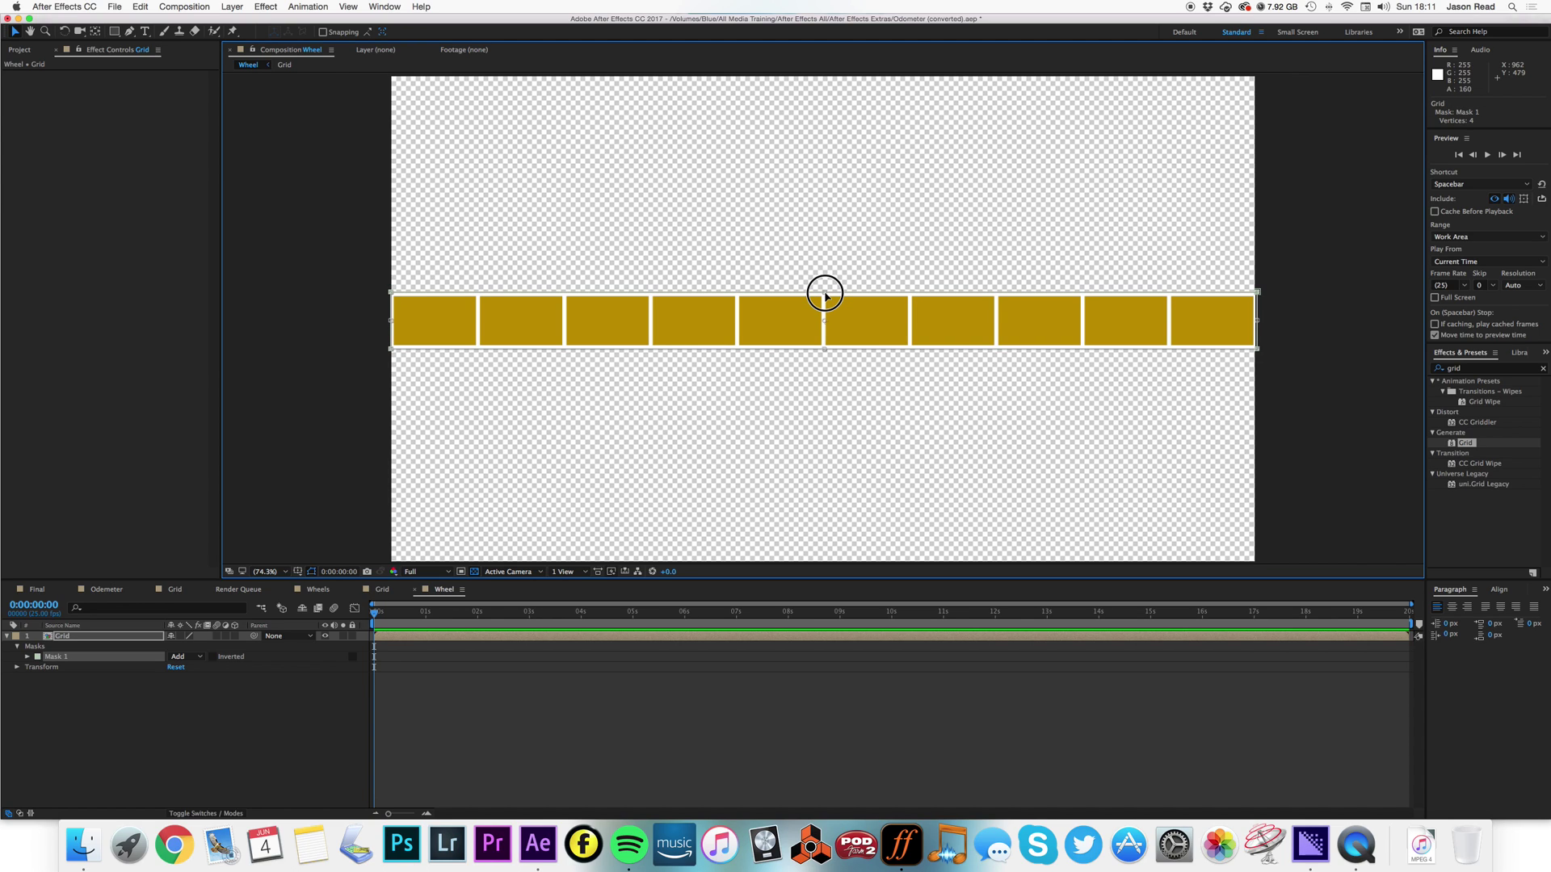
{"action": "left_click", "coordinate": [825, 295]}
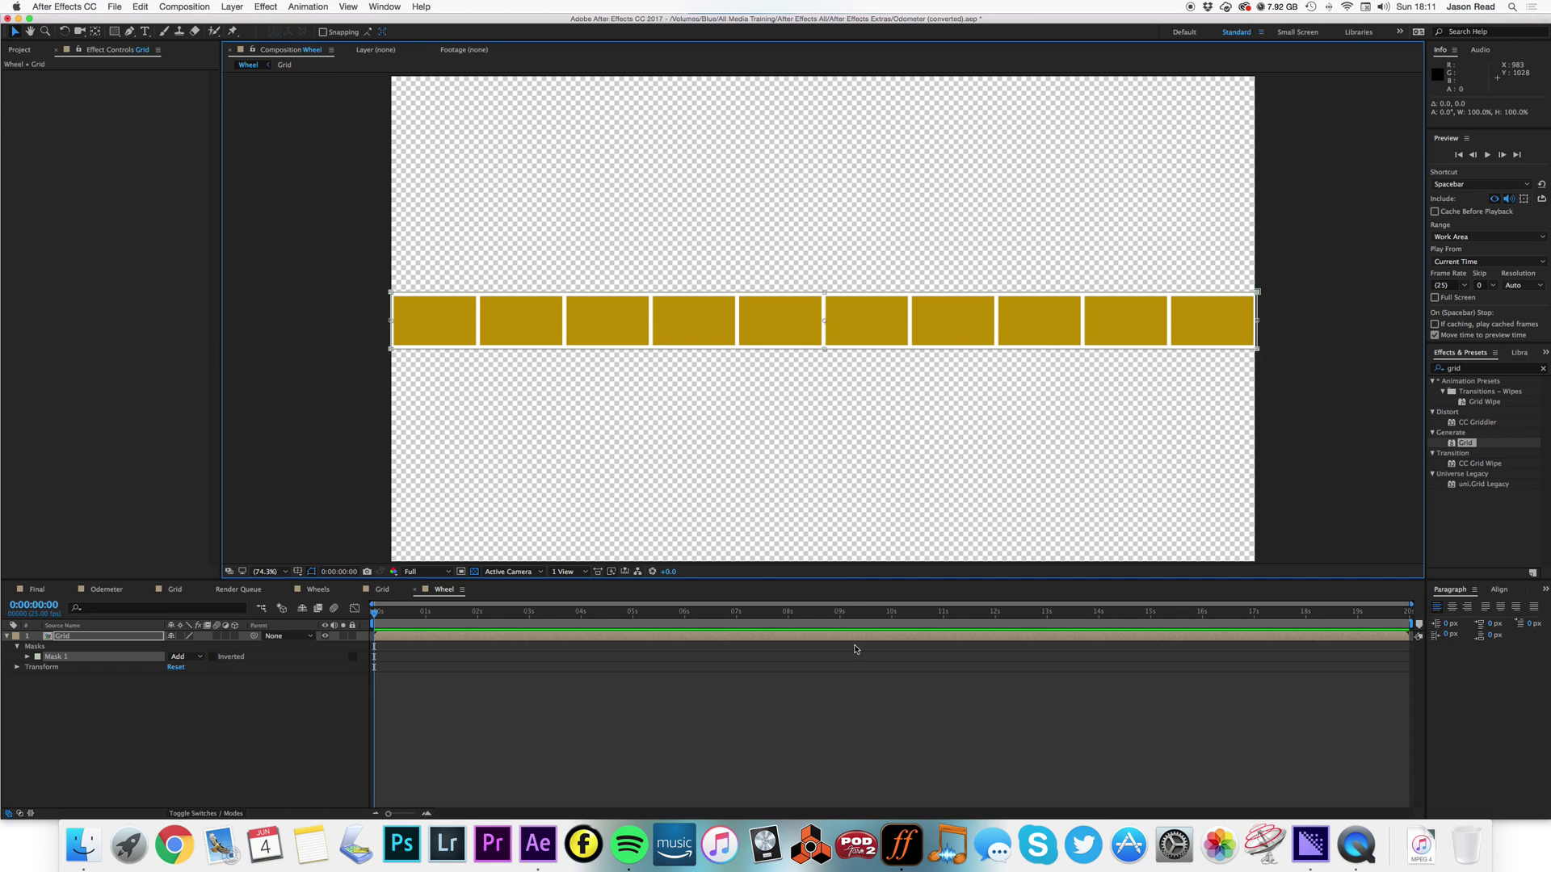
{"action": "left_click", "coordinate": [913, 757]}
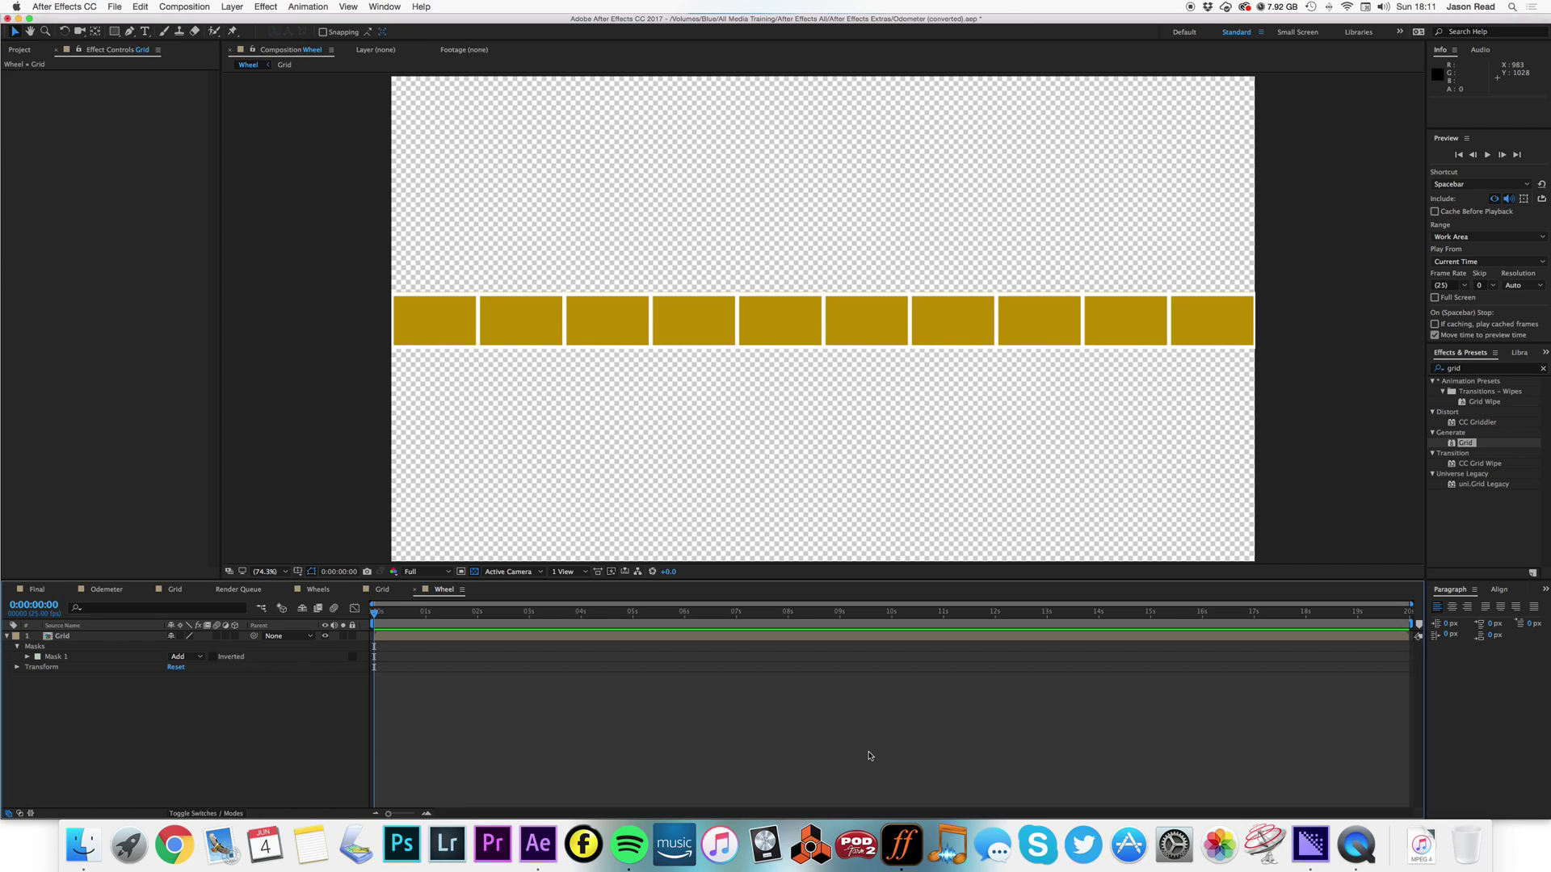
{"action": "left_click", "coordinate": [891, 639]}
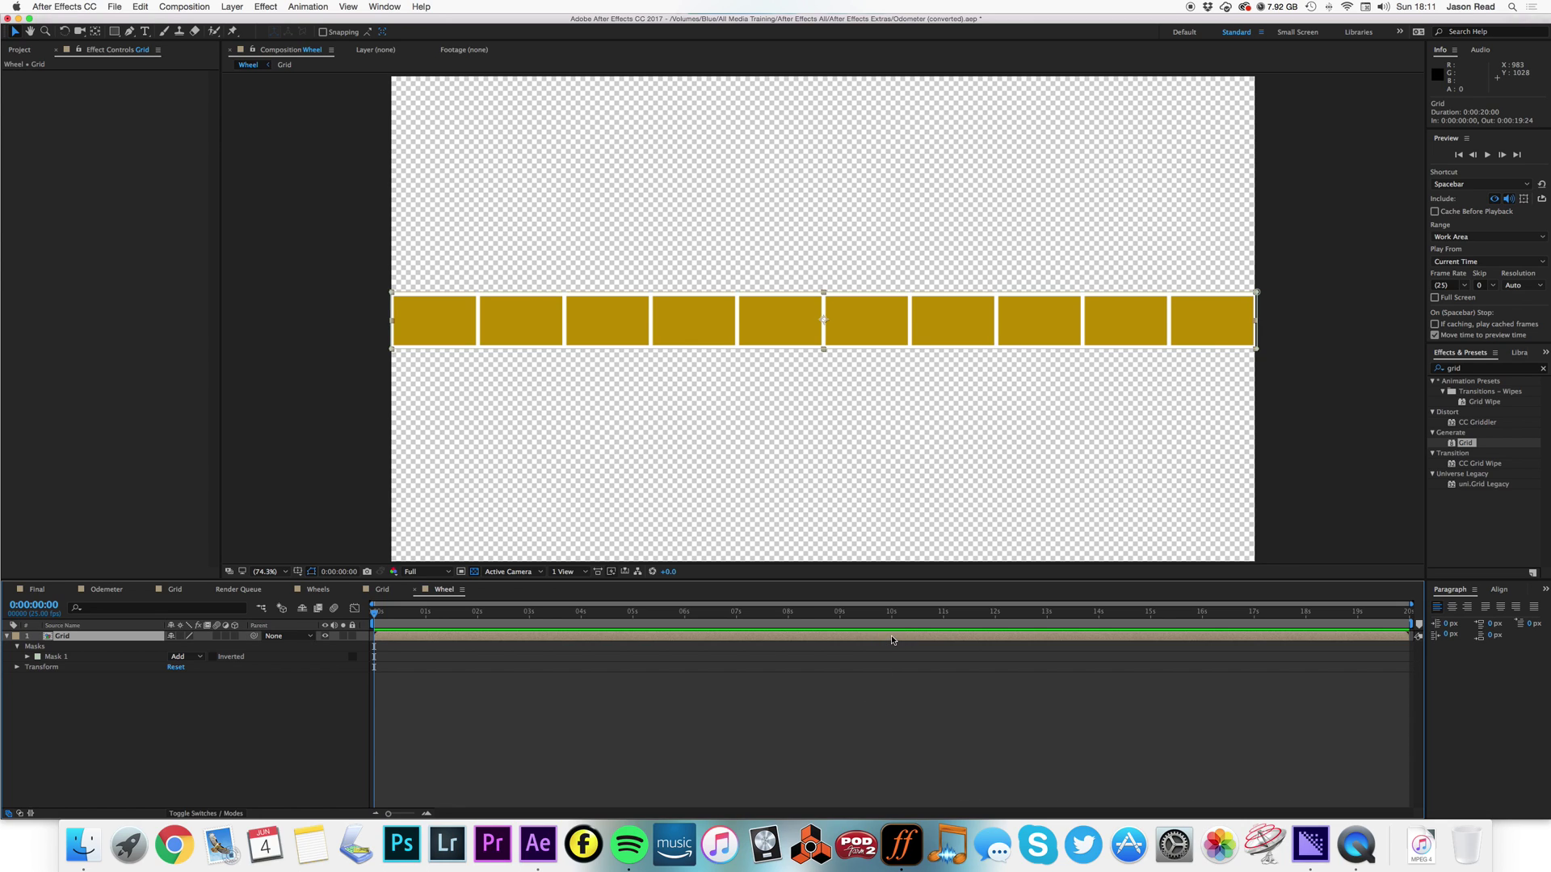
{"action": "left_click", "coordinate": [391, 320]}
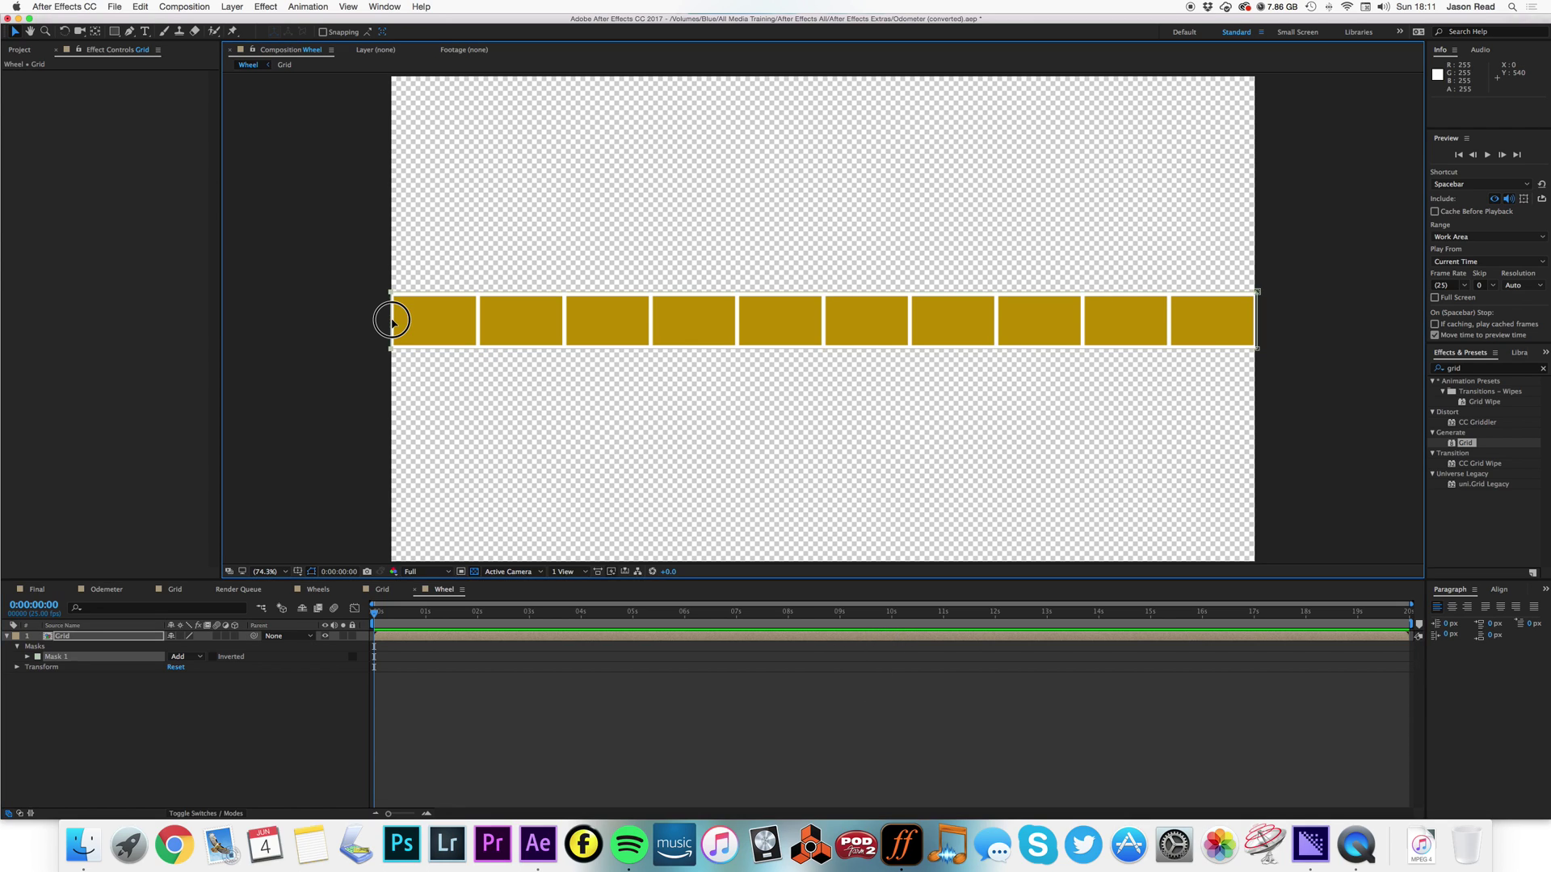
{"action": "left_click", "coordinate": [668, 731]}
{"action": "left_click", "coordinate": [145, 32]}
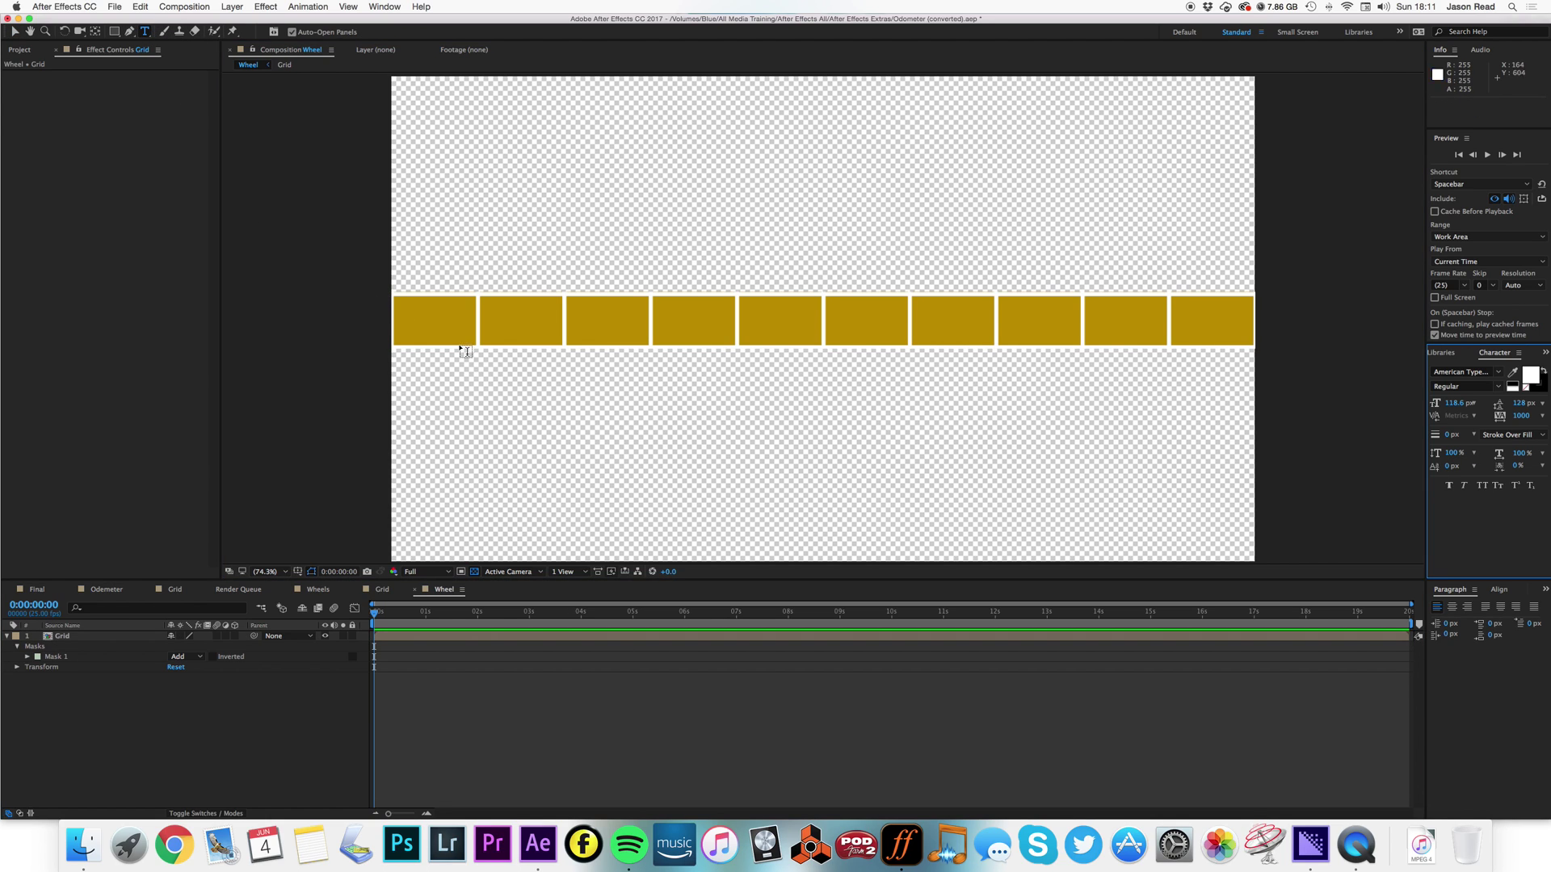
{"action": "left_click", "coordinate": [433, 341]}
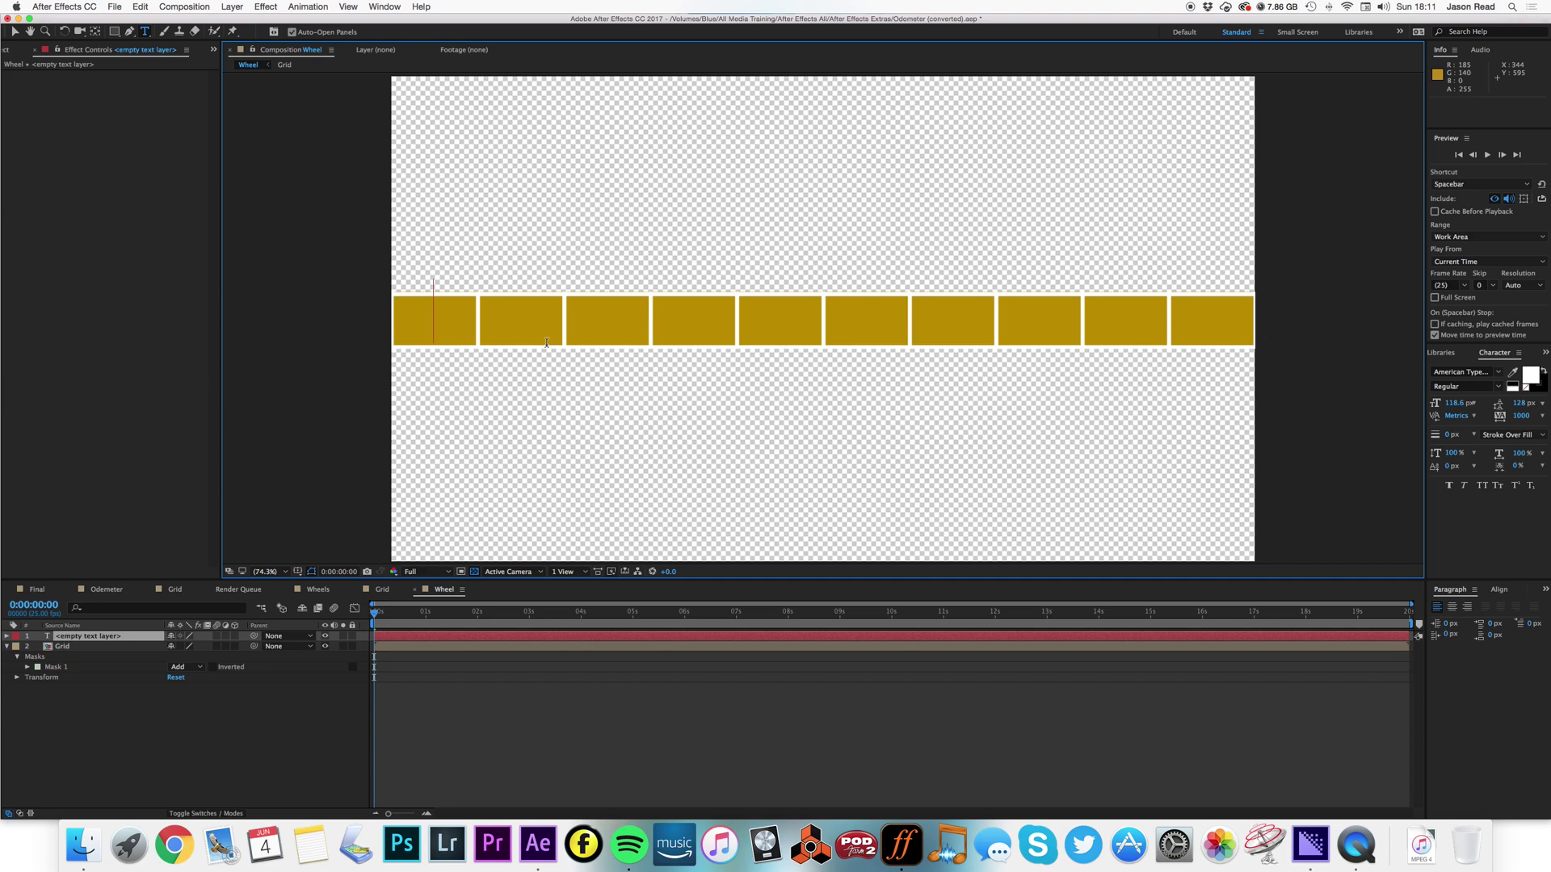
{"action": "type", "text": "678"}
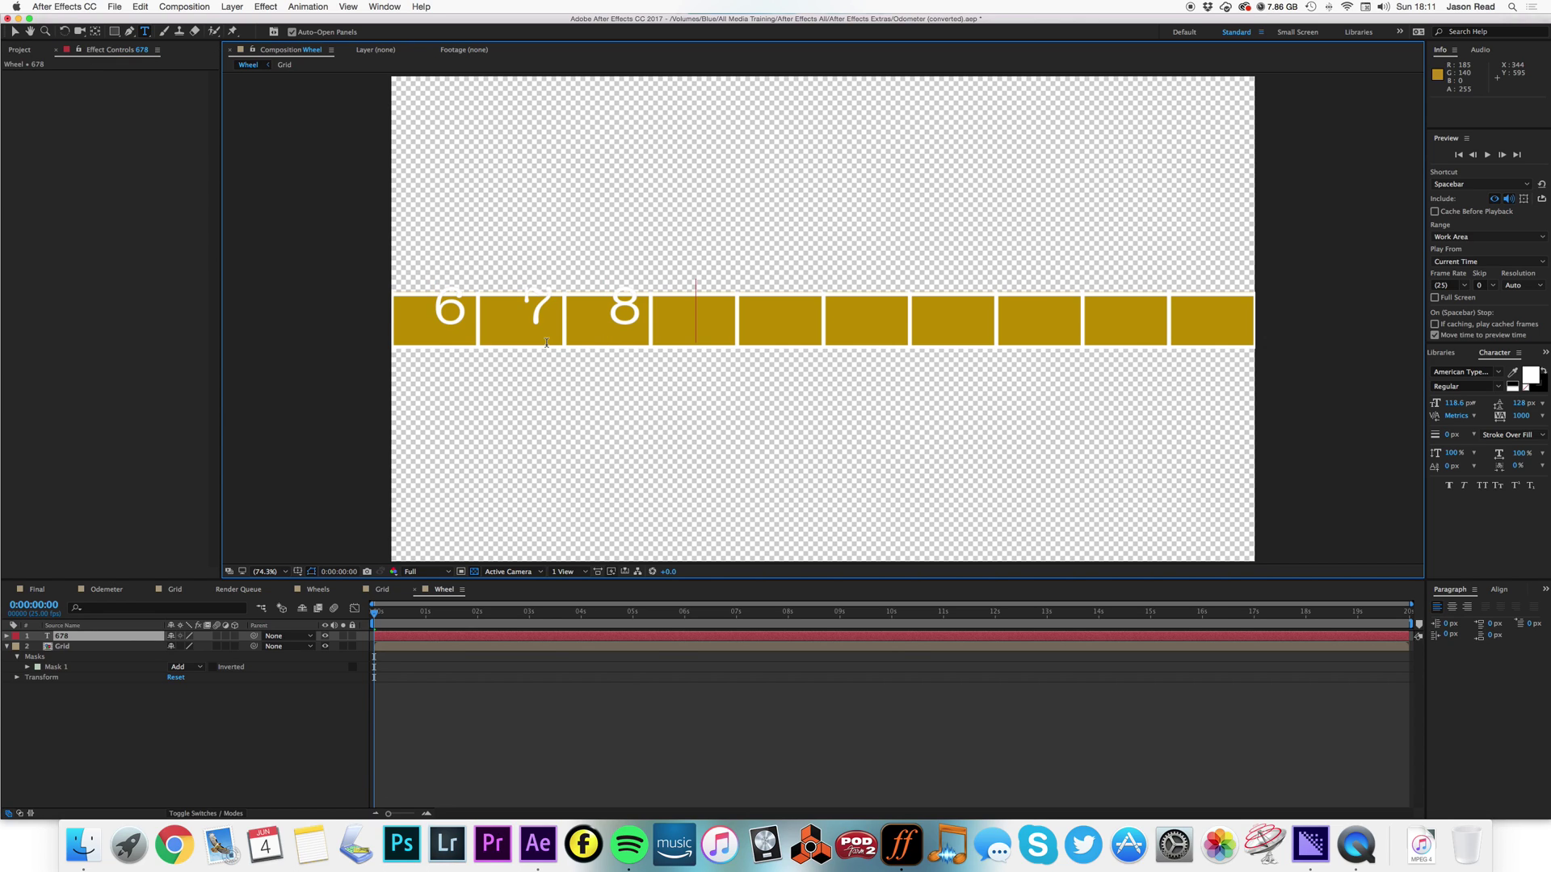
{"action": "type", "text": "90"}
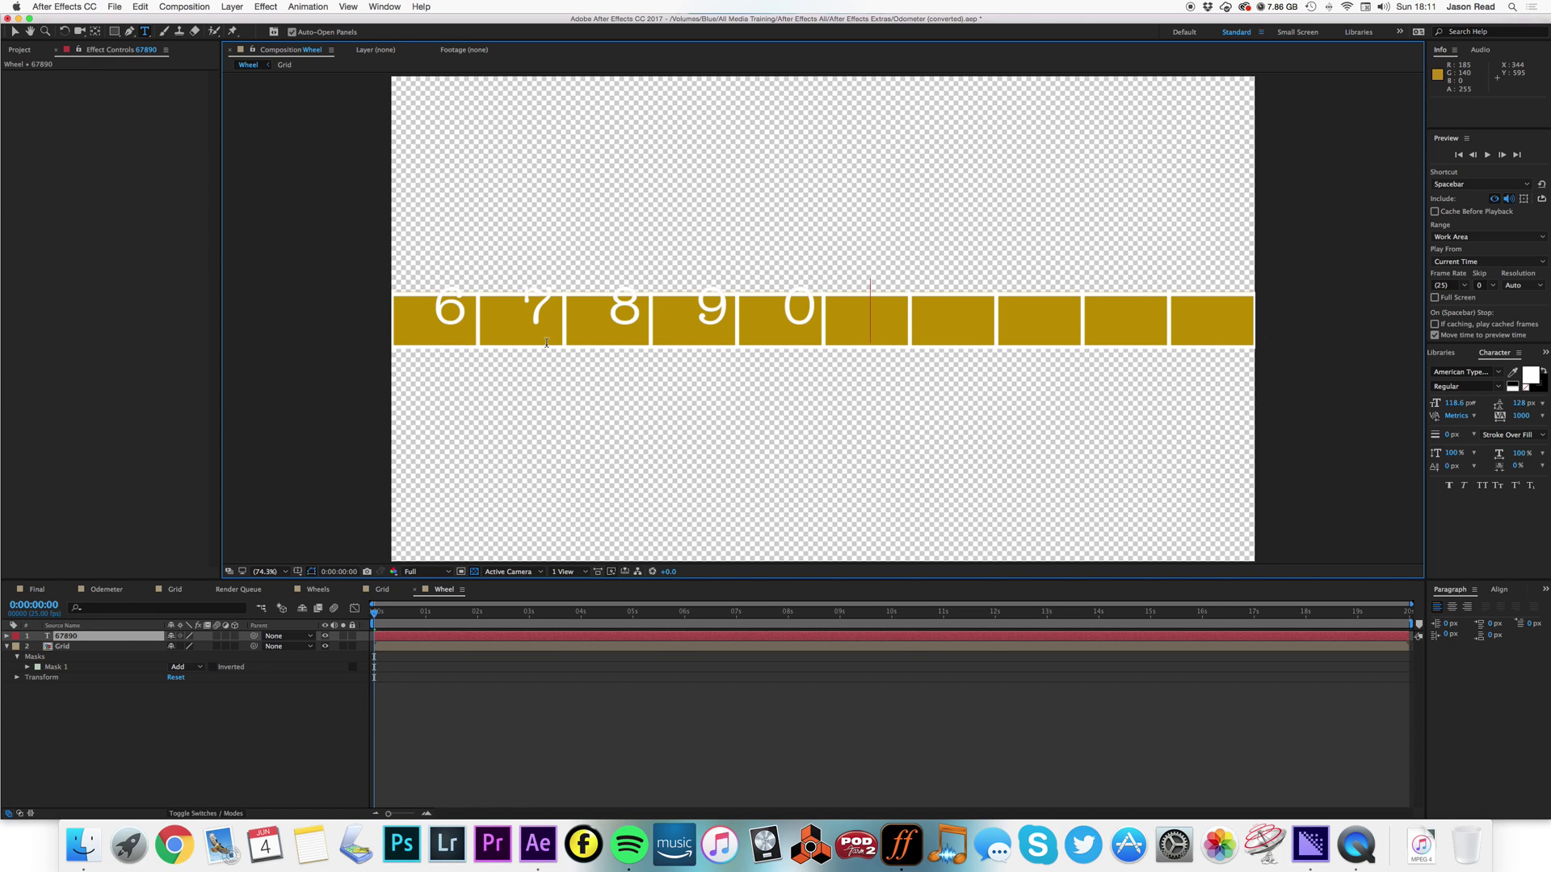
{"action": "type", "text": "12345"}
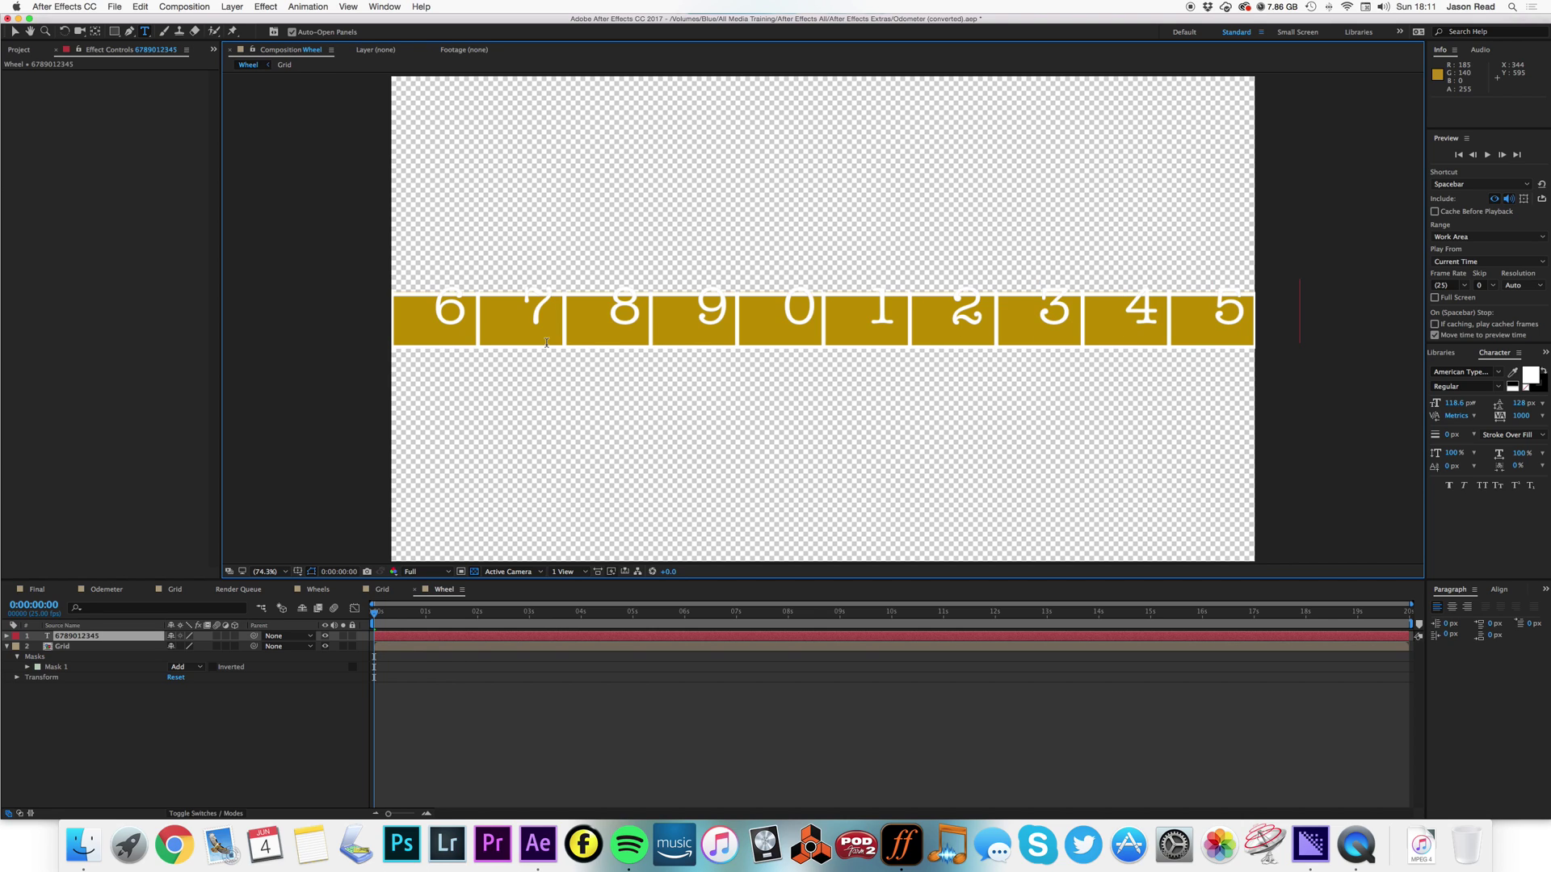
{"action": "left_click", "coordinate": [14, 31]}
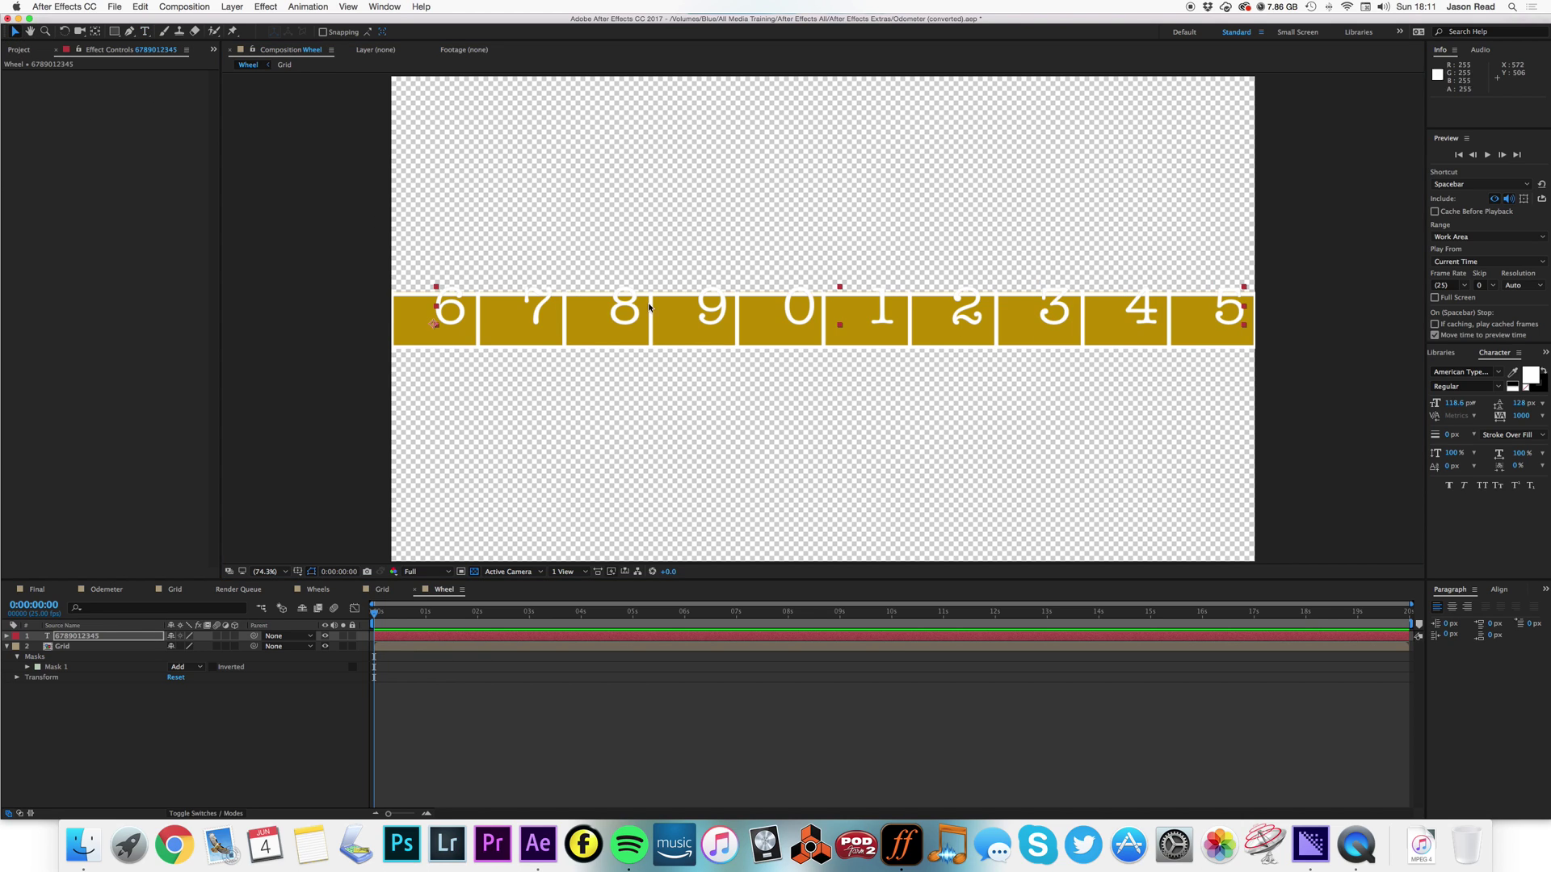
{"action": "left_click_drag", "start_coordinate": [811, 311], "coordinate": [776, 329]}
{"action": "left_click_drag", "start_coordinate": [1199, 327], "coordinate": [1205, 330]}
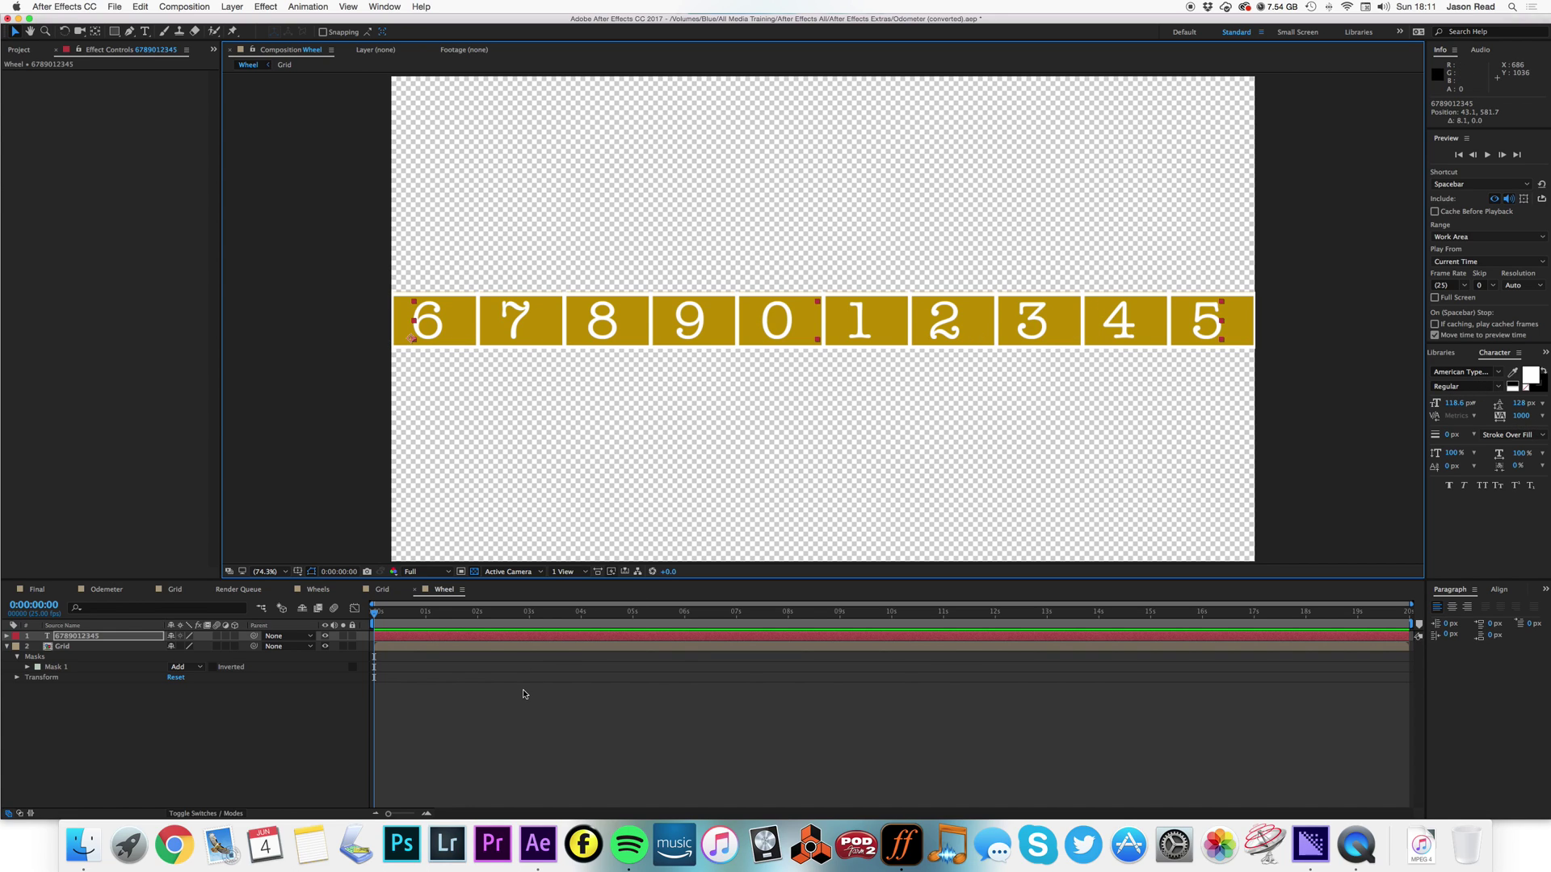
Add a 90° Rotation animator to the digits and re-centre them in the cells.
{"action": "left_click", "coordinate": [6, 635]}
{"action": "left_click", "coordinate": [240, 647]}
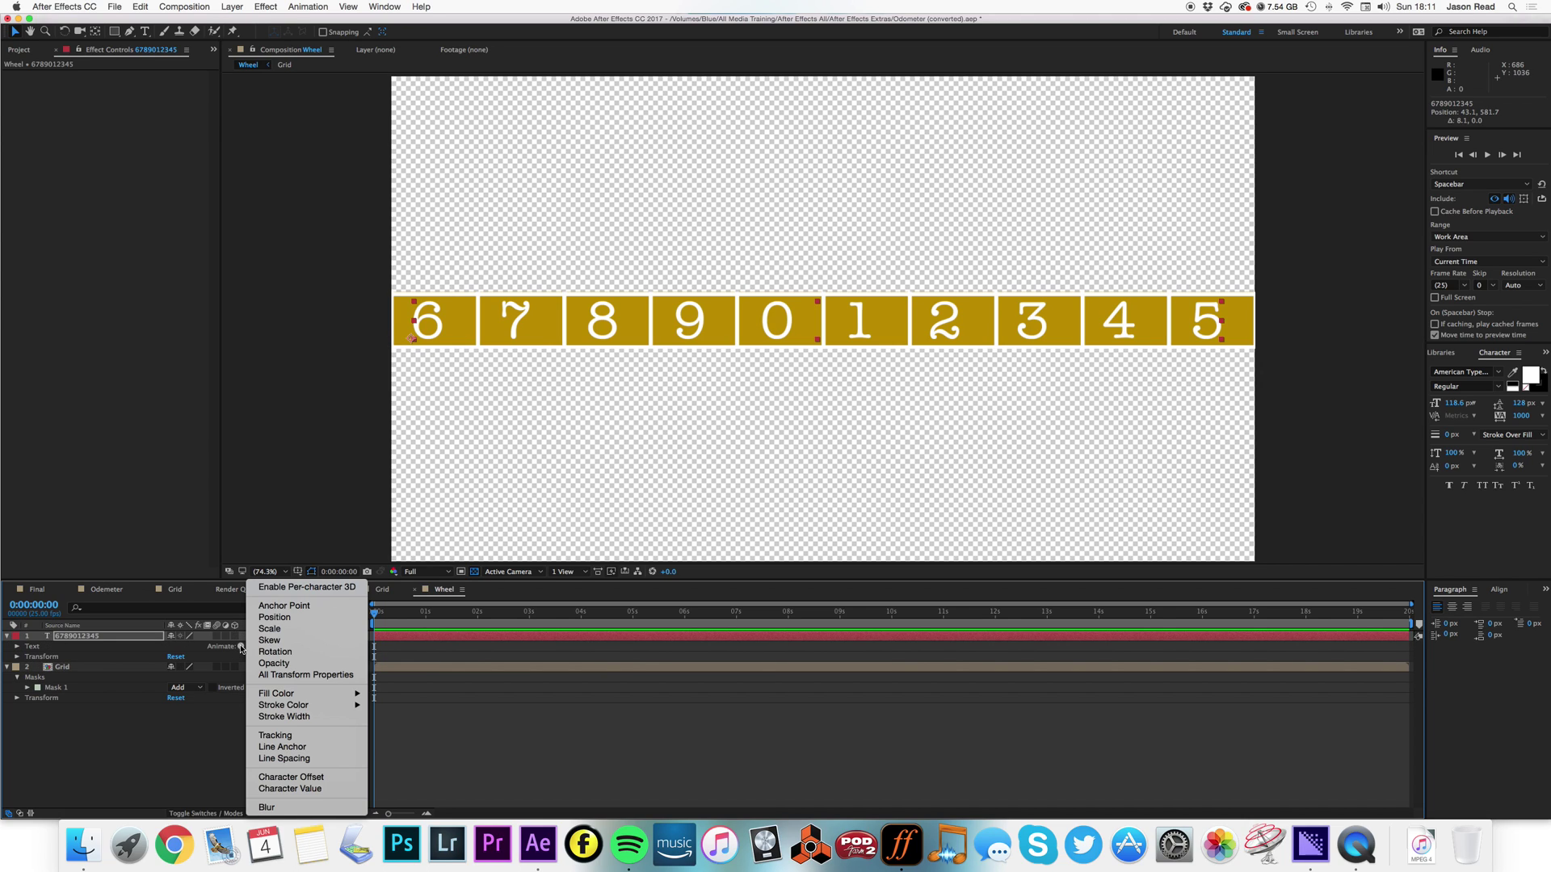
{"action": "left_click", "coordinate": [293, 651]}
{"action": "left_click", "coordinate": [187, 707]}
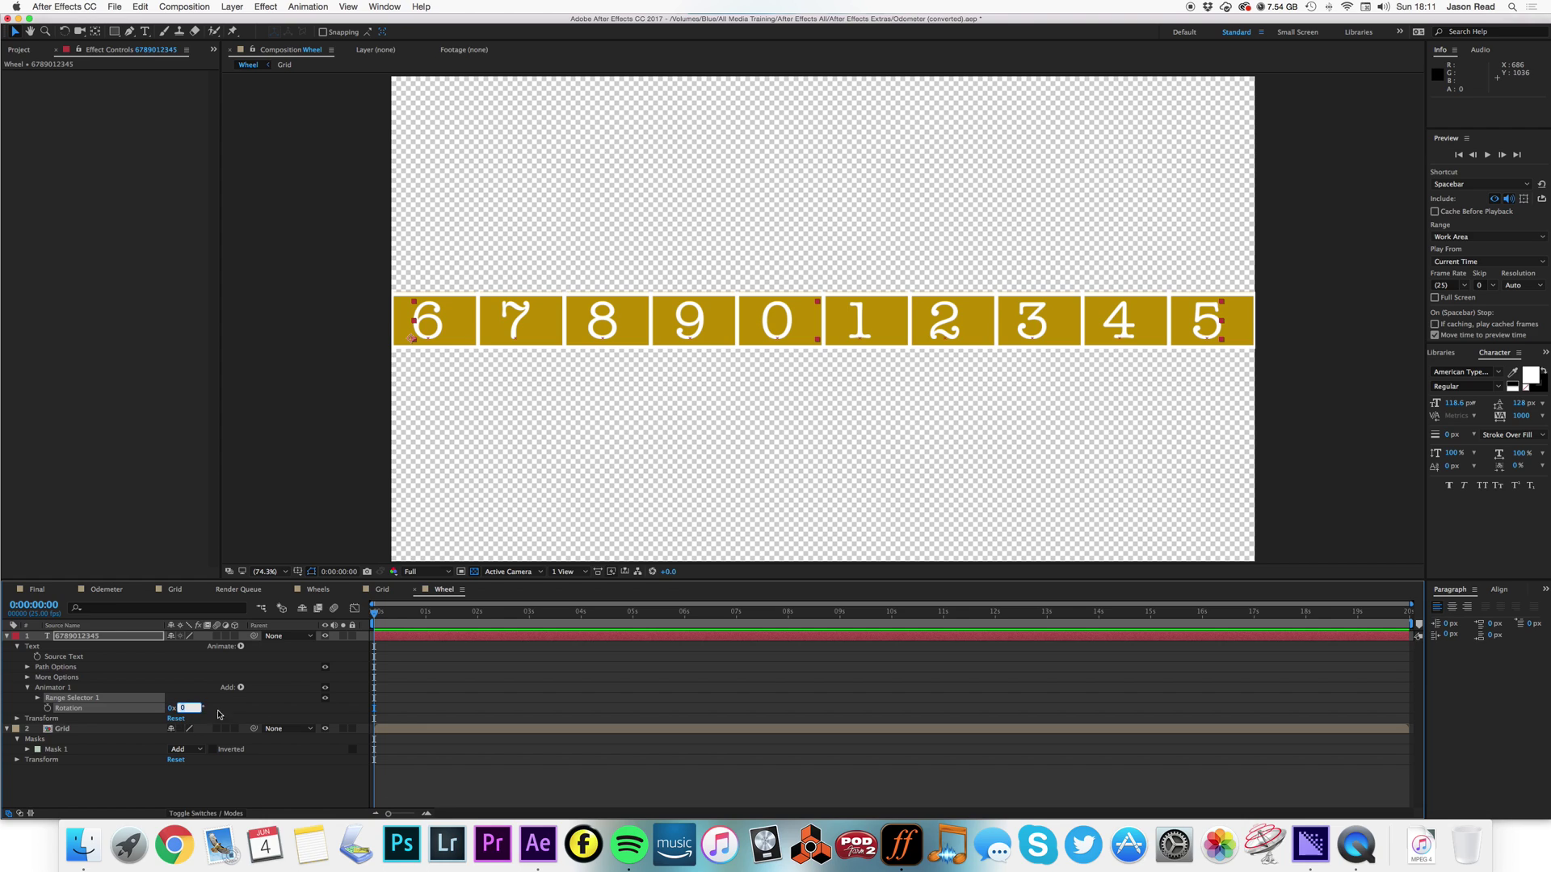
{"action": "type", "text": "90"}
{"action": "key", "text": "Return"}
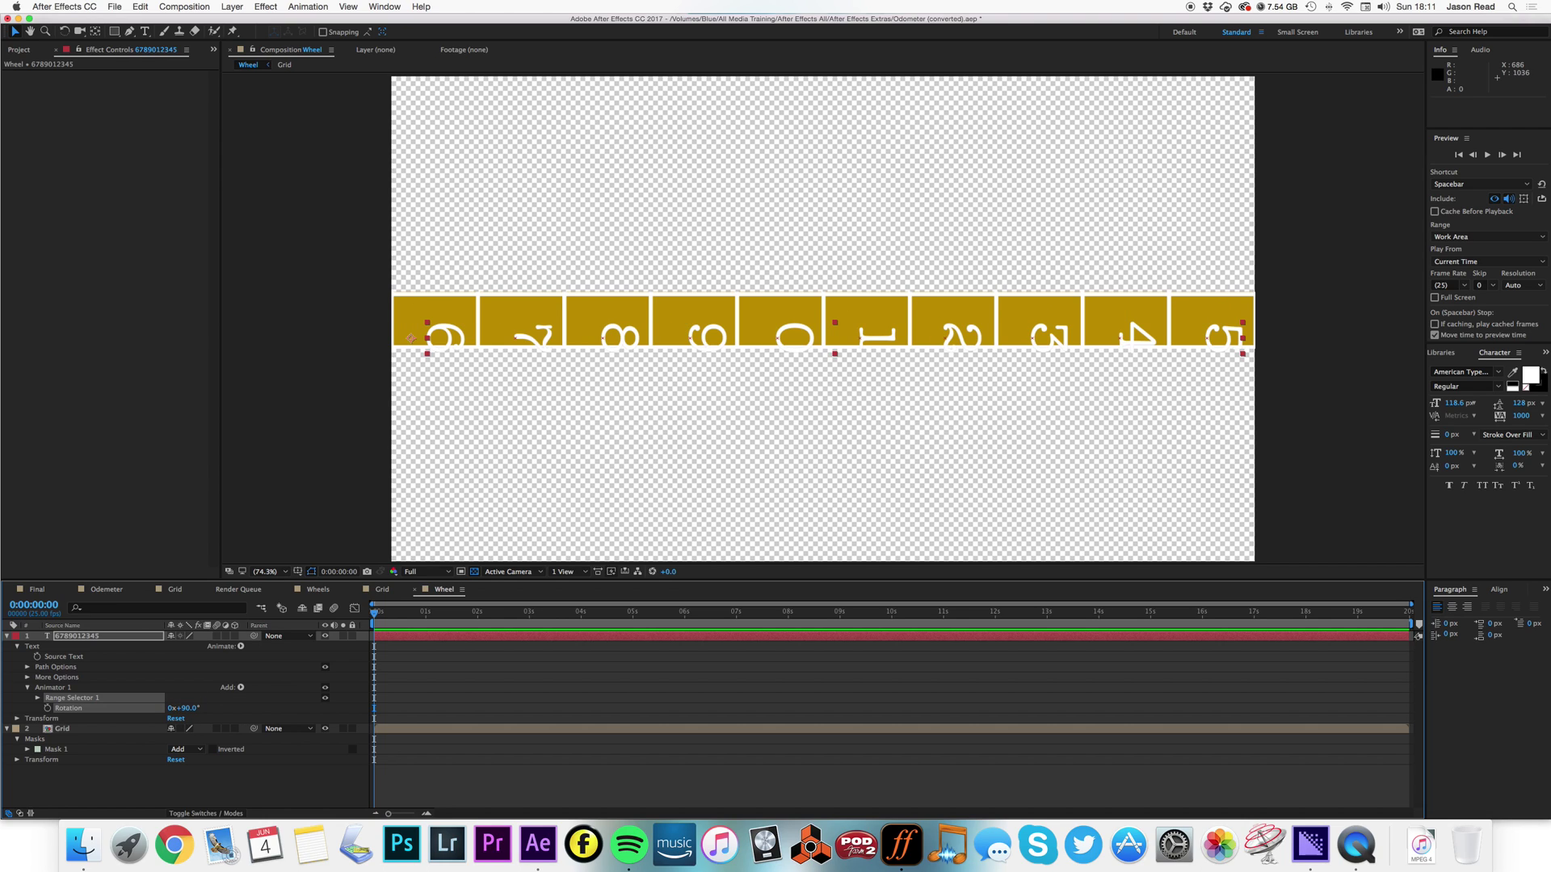
{"action": "left_click_drag", "start_coordinate": [711, 336], "coordinate": [697, 317]}
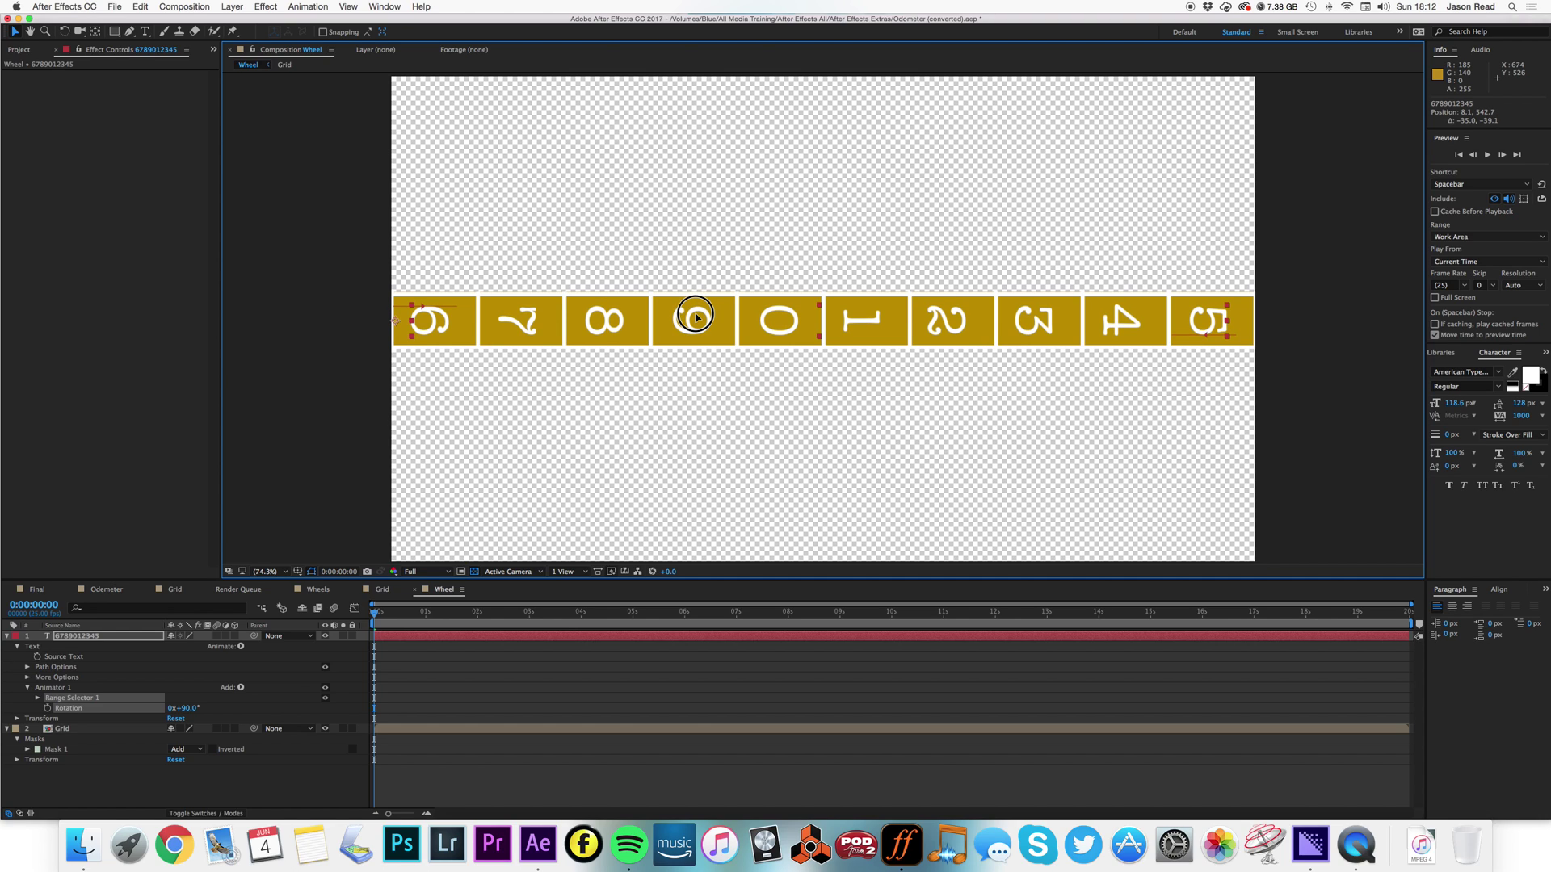
Create a new composition named Odemeter.
{"action": "left_click", "coordinate": [6, 636]}
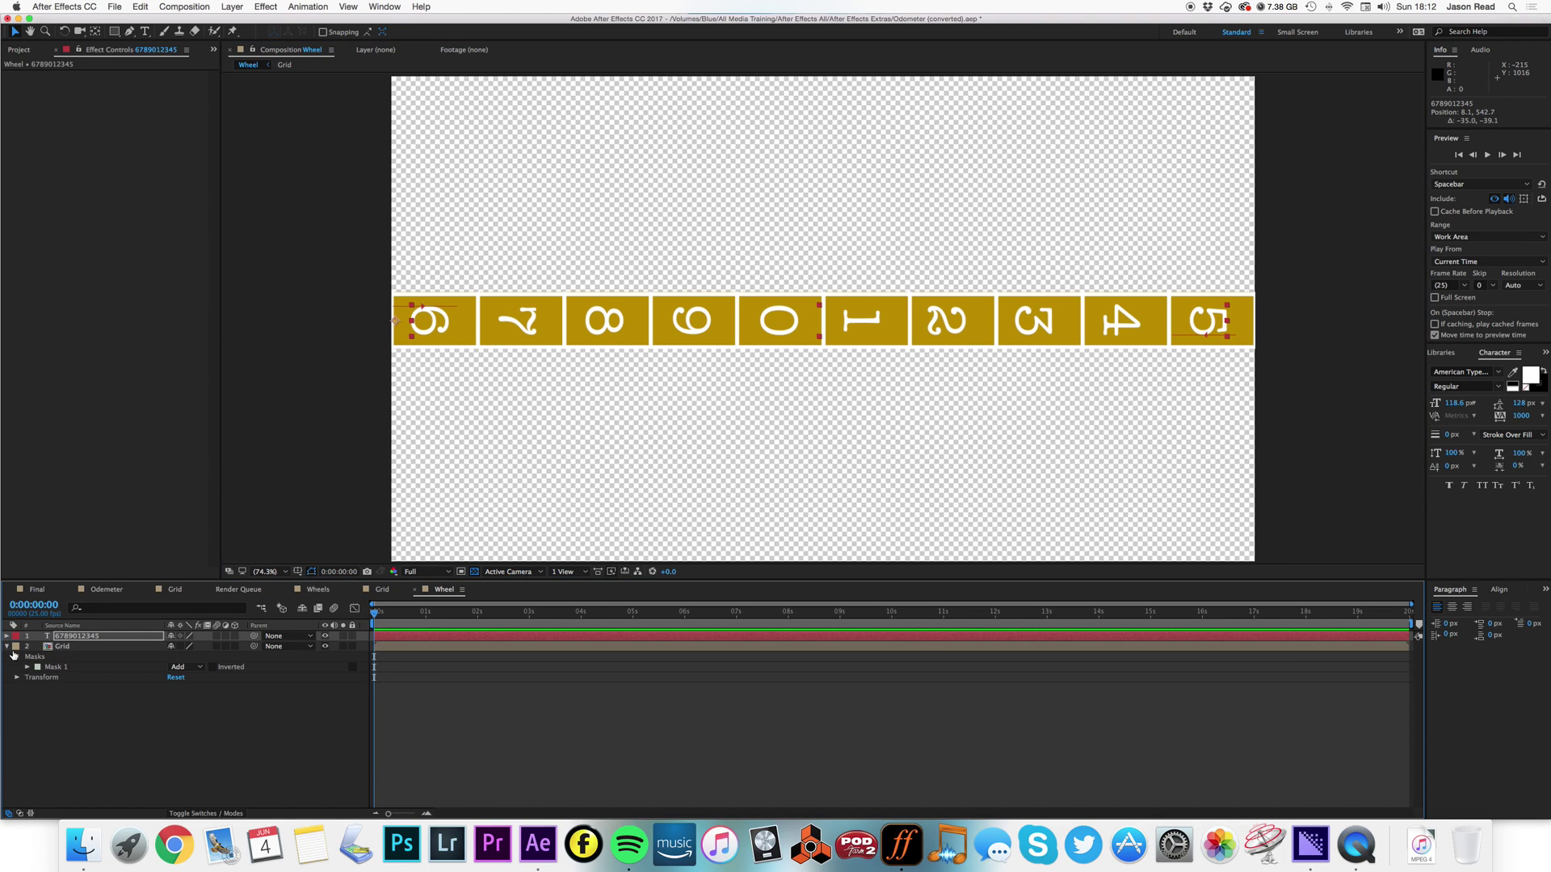
{"action": "left_click", "coordinate": [6, 646]}
{"action": "left_click", "coordinate": [184, 692]}
{"action": "left_click", "coordinate": [231, 7]}
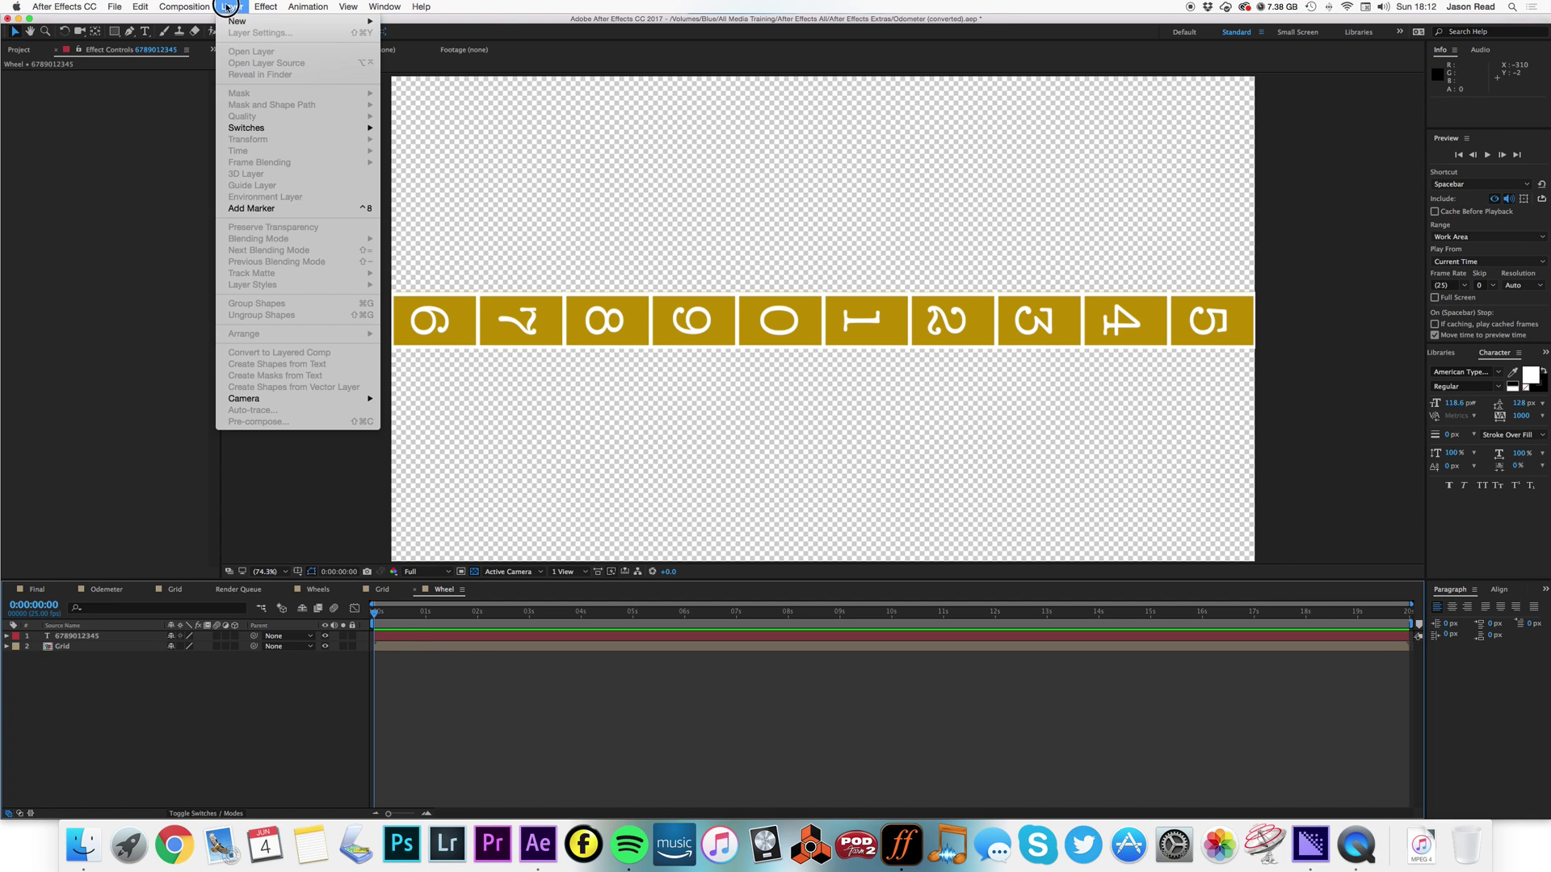
{"action": "left_click", "coordinate": [207, 19]}
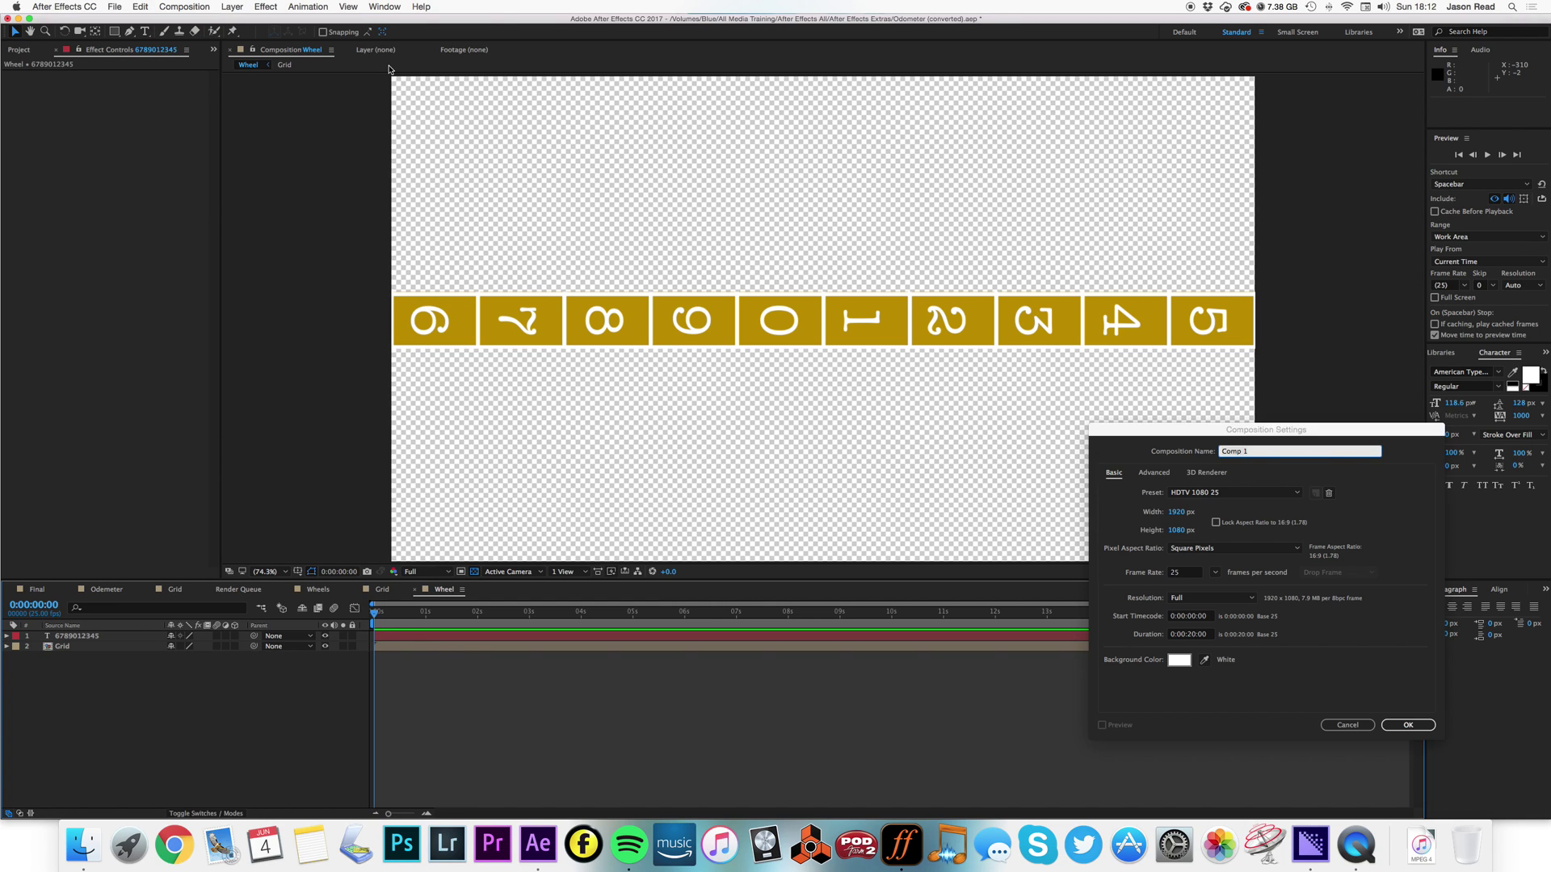
{"action": "type", "text": "0de"}
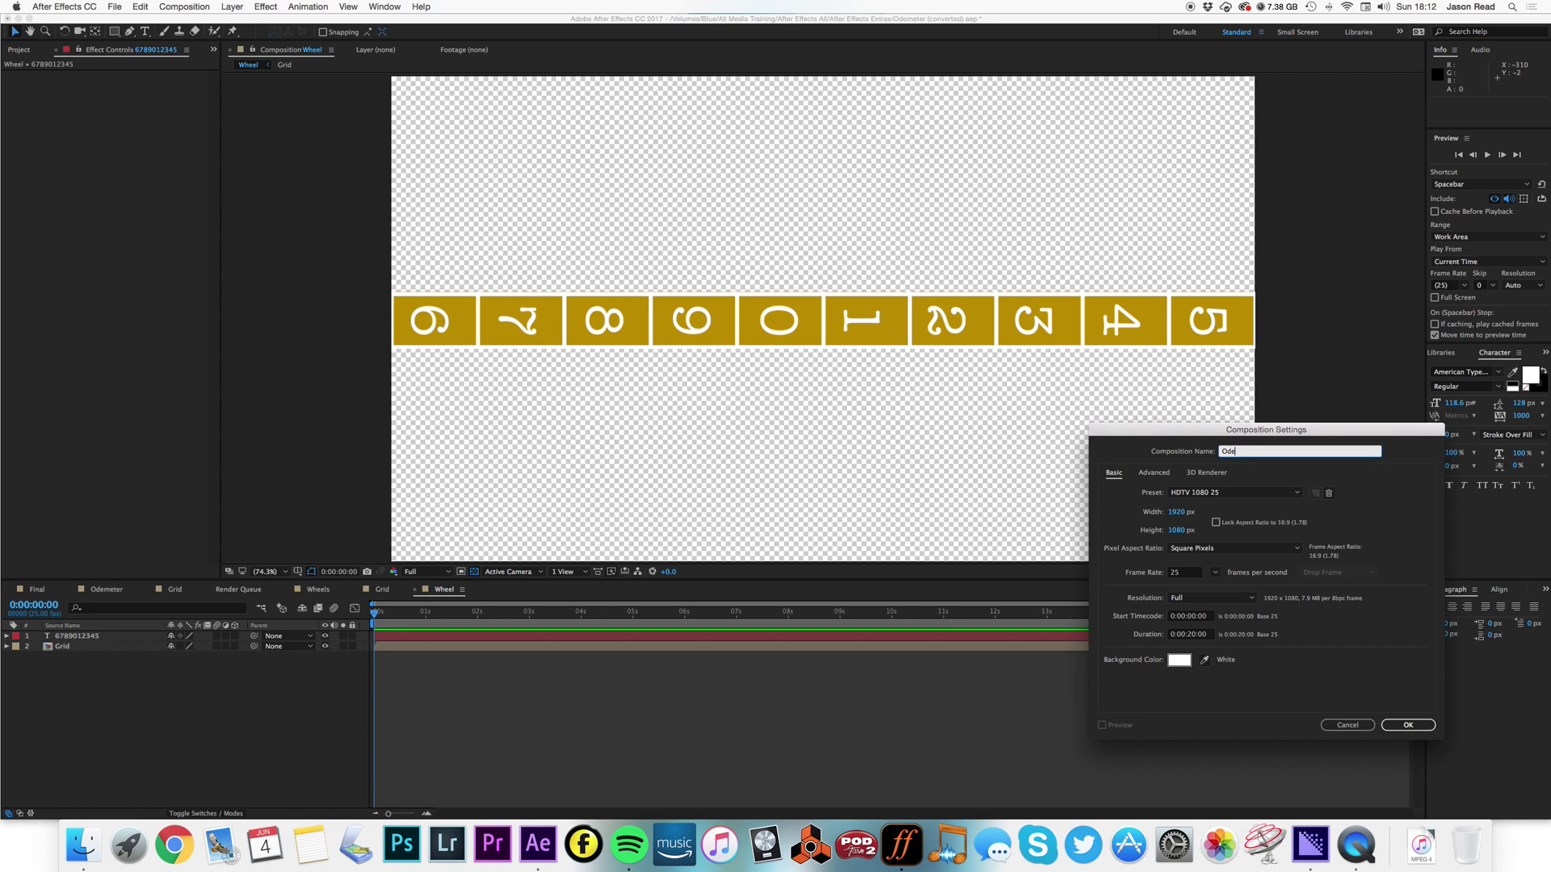
{"action": "type", "text": "meter"}
{"action": "left_click", "coordinate": [1408, 727]}
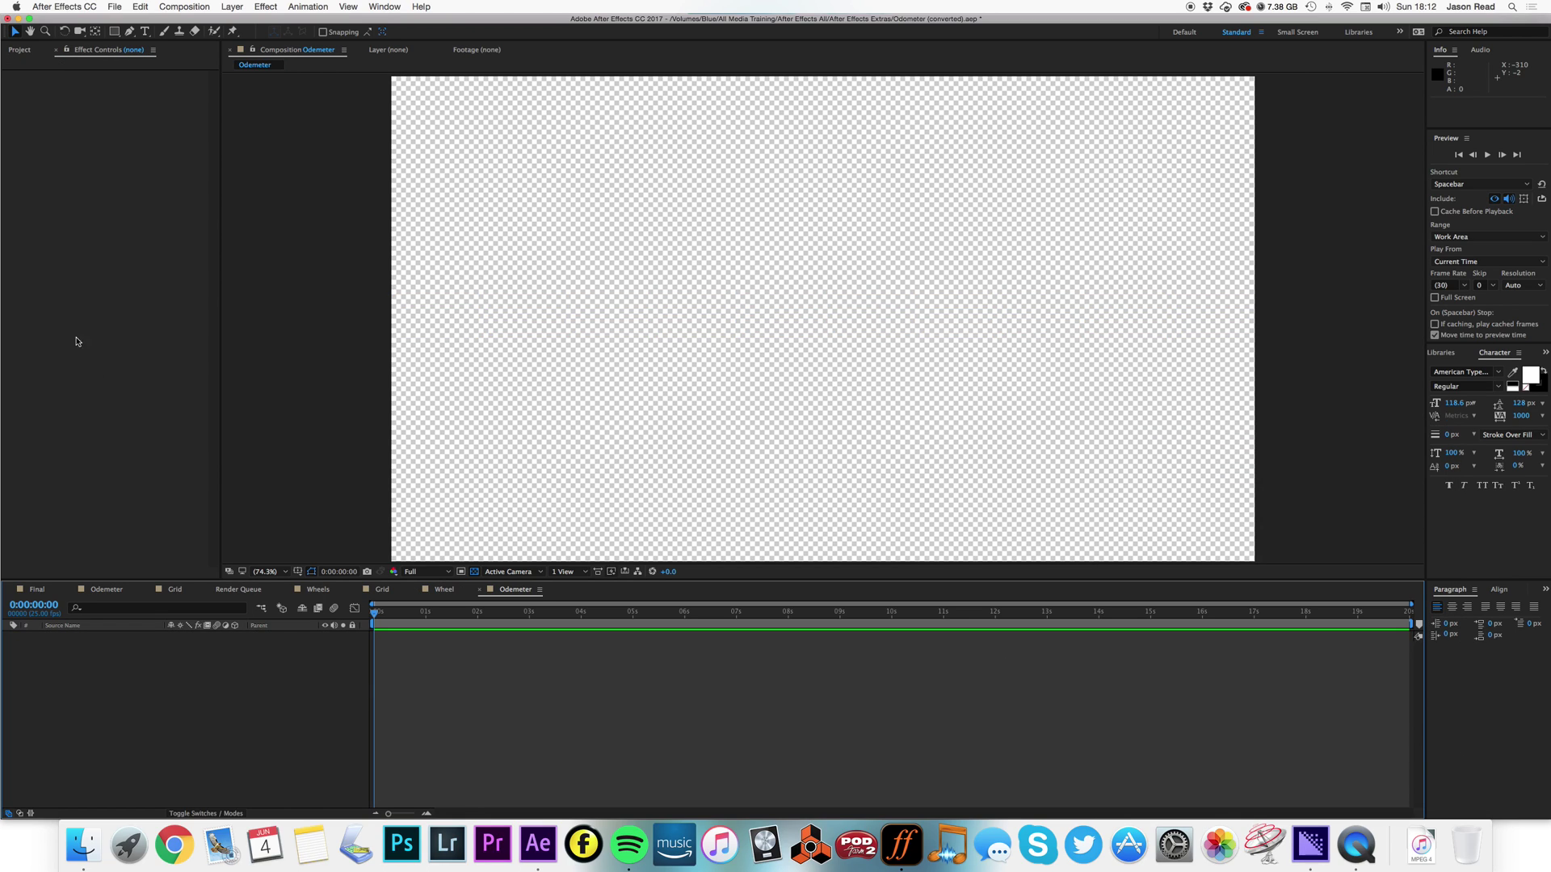
Place the Wheel composition into Odemeter as a layer.
{"action": "left_click", "coordinate": [98, 159]}
{"action": "left_click", "coordinate": [12, 50]}
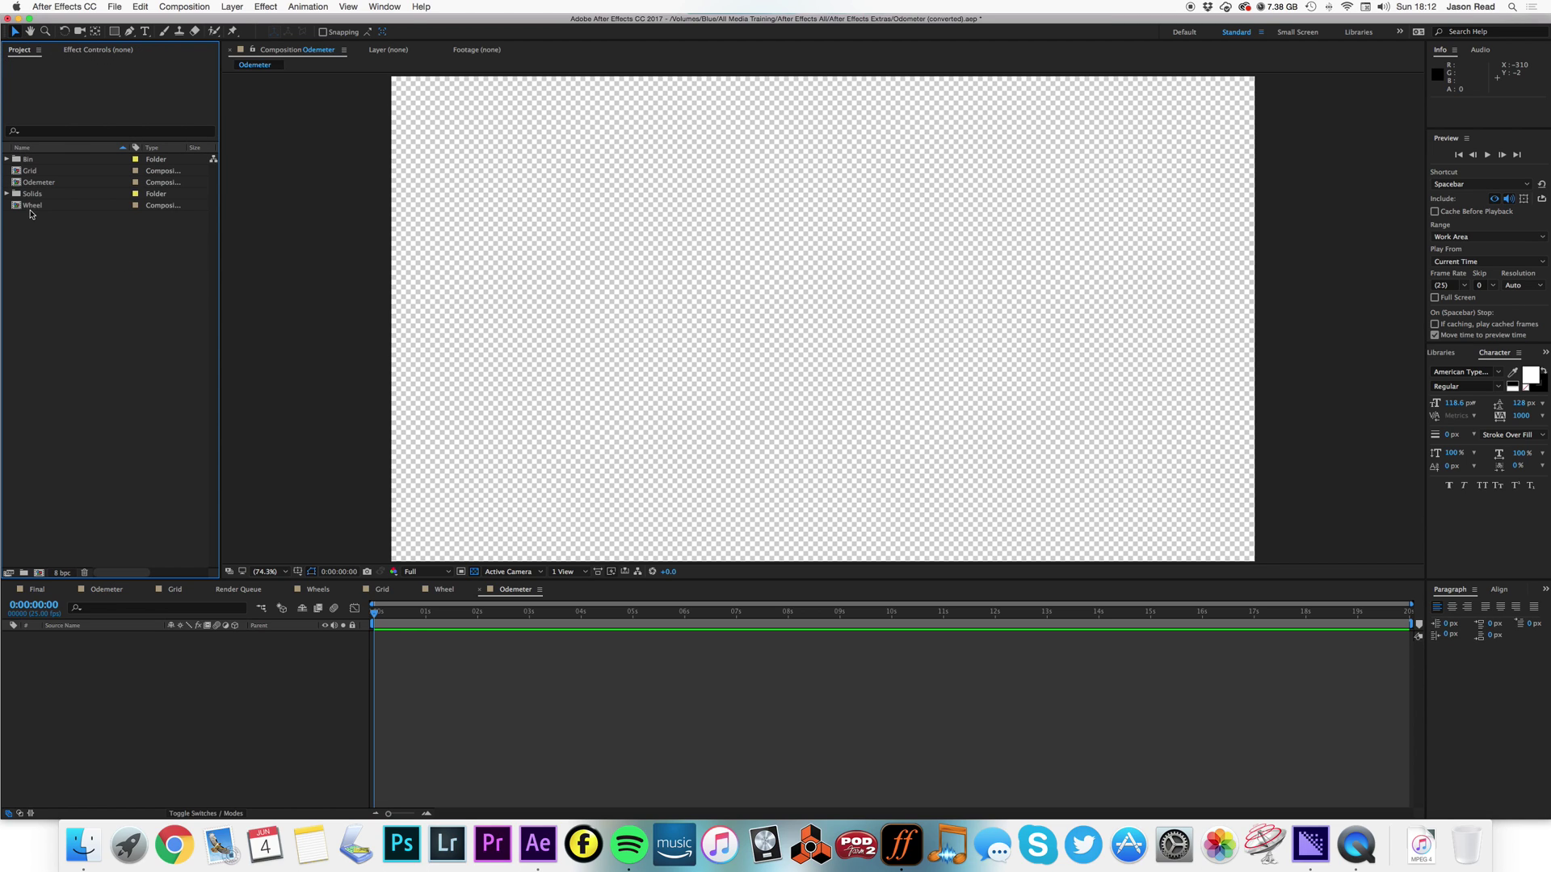
{"action": "left_click_drag", "start_coordinate": [34, 207], "coordinate": [355, 699]}
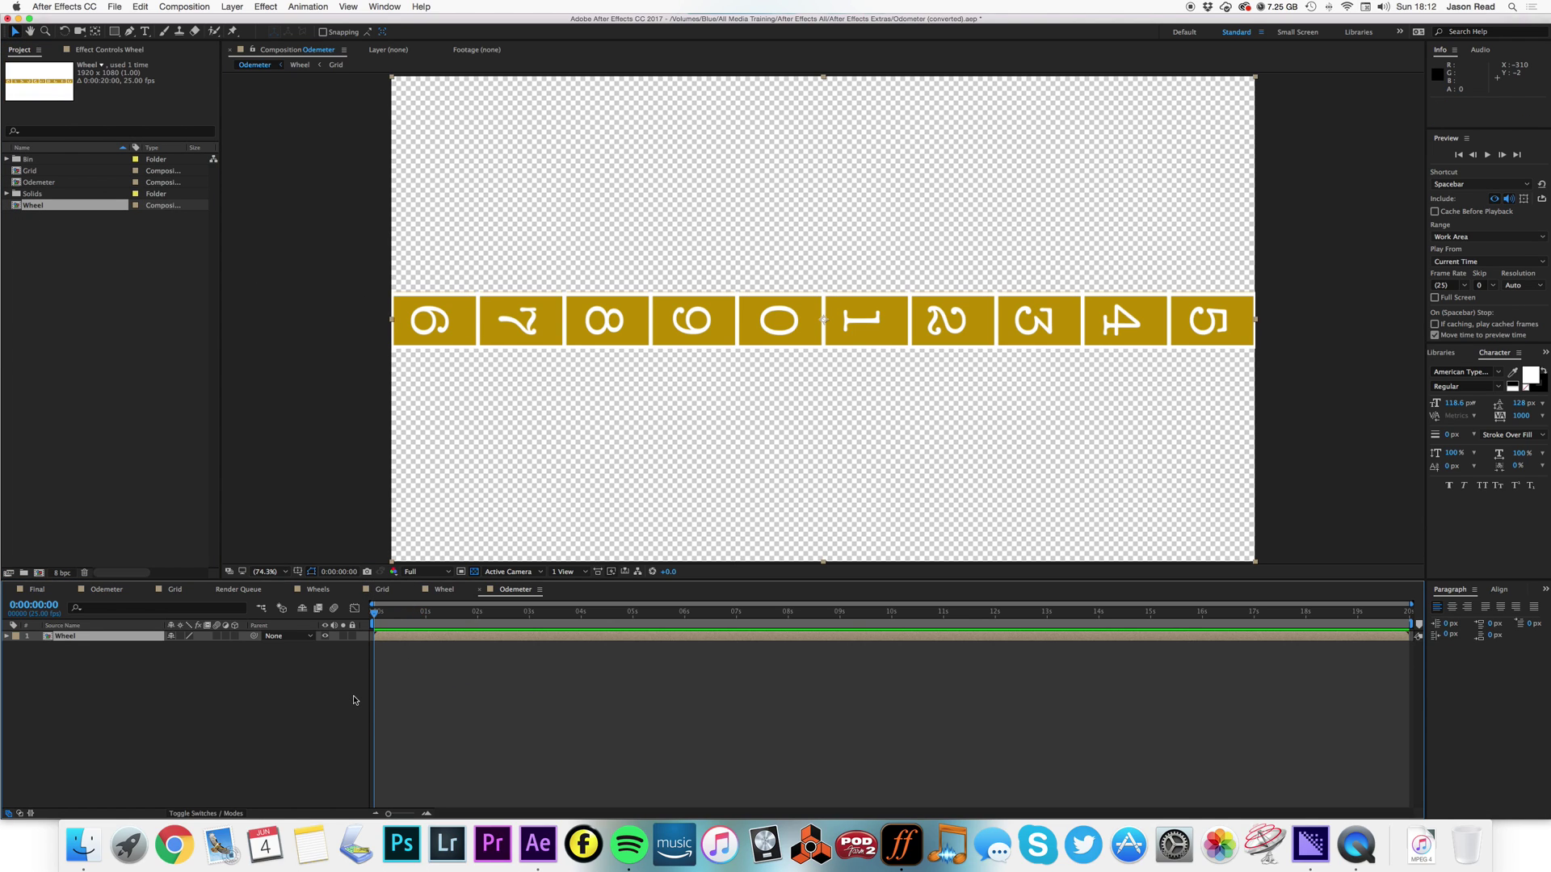
Search for CC Cylinder and apply it to the Wheel layer.
{"action": "left_click", "coordinate": [126, 50]}
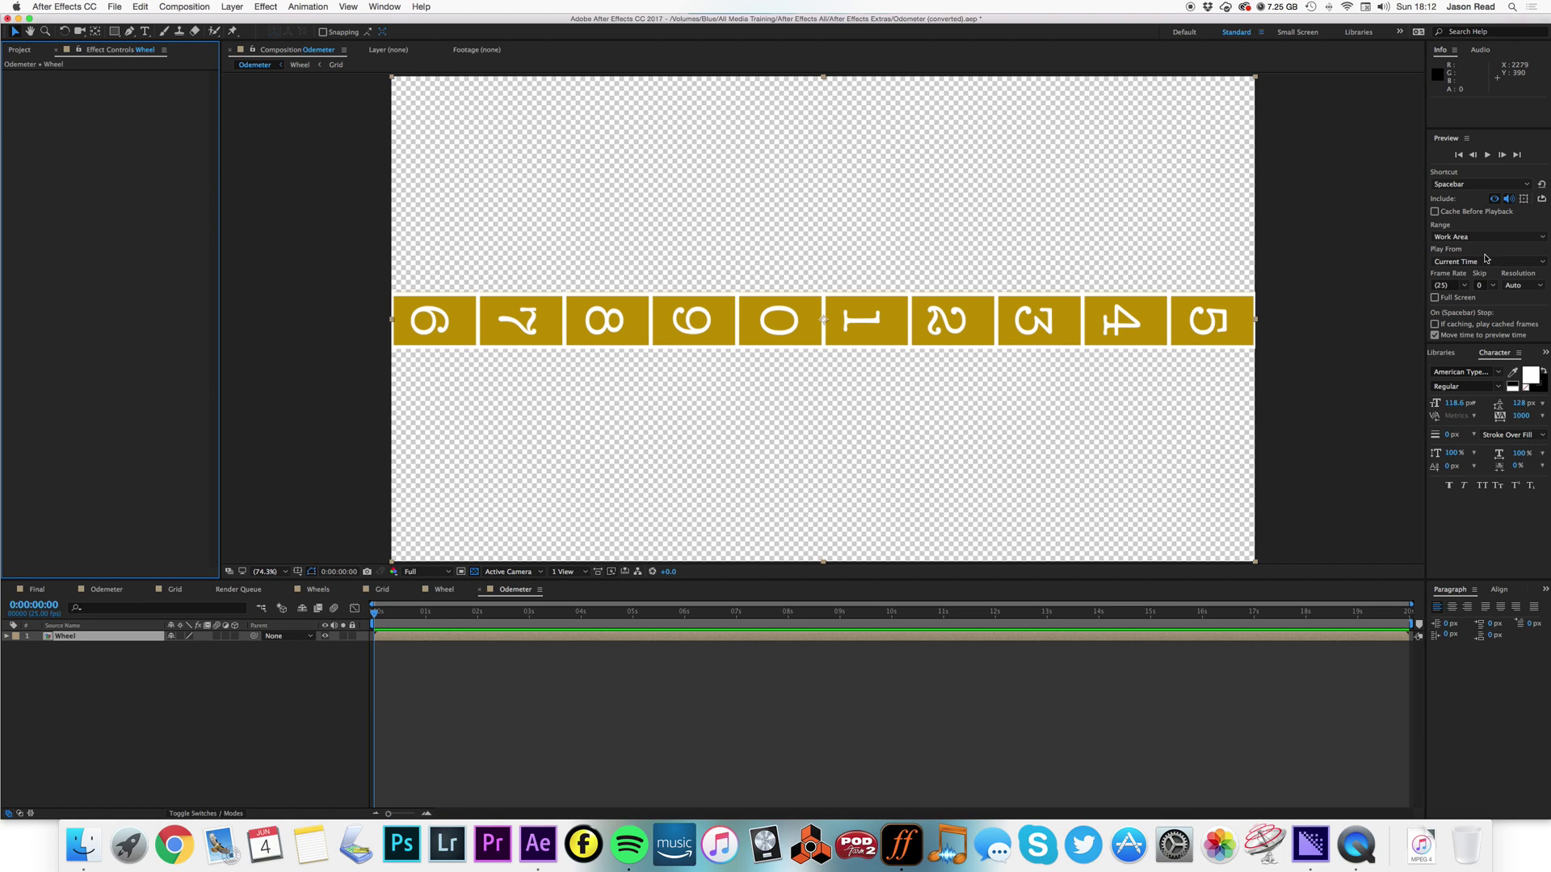
{"action": "left_click", "coordinate": [1545, 352]}
{"action": "left_click", "coordinate": [1531, 365]}
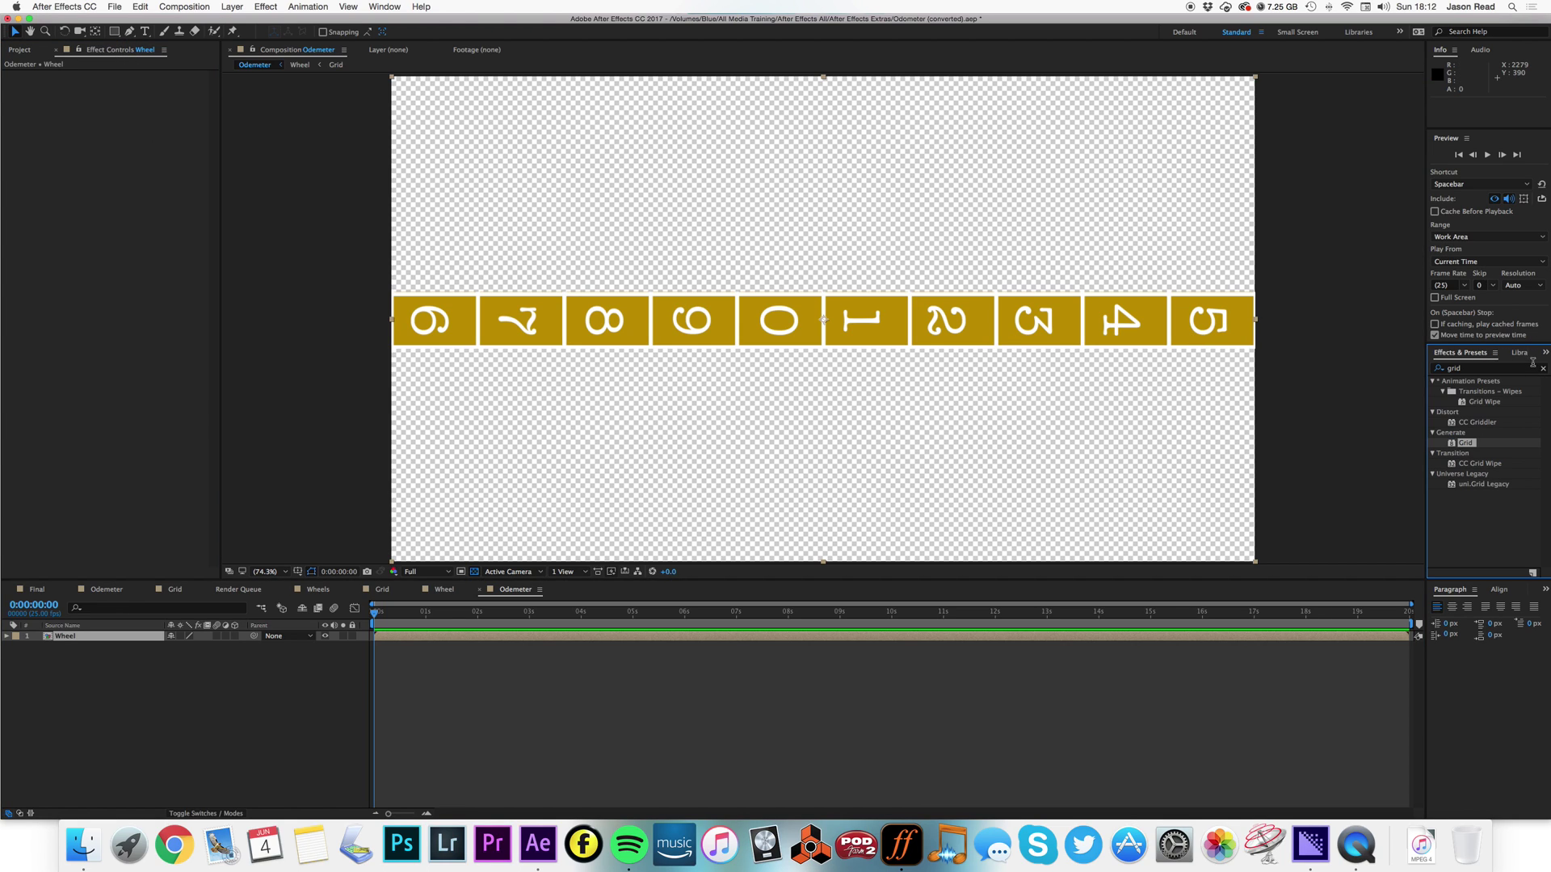
{"action": "left_click", "coordinate": [1516, 369]}
{"action": "type", "text": "cc sp"}
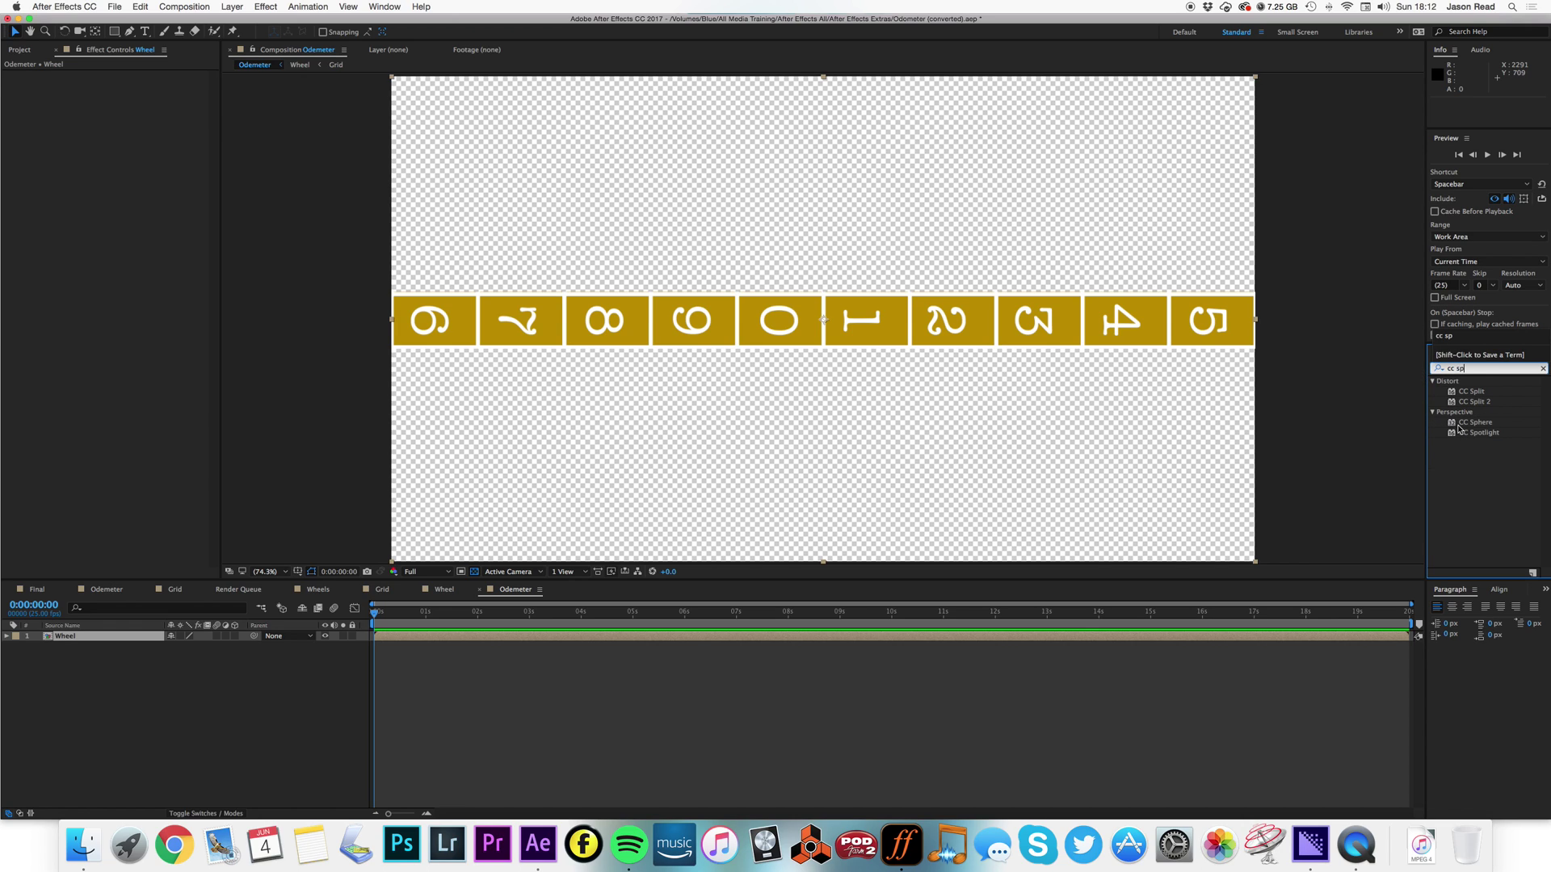
{"action": "left_click", "coordinate": [1486, 368]}
{"action": "key", "text": "BackSpace"}
{"action": "key", "text": "BackSpace"}
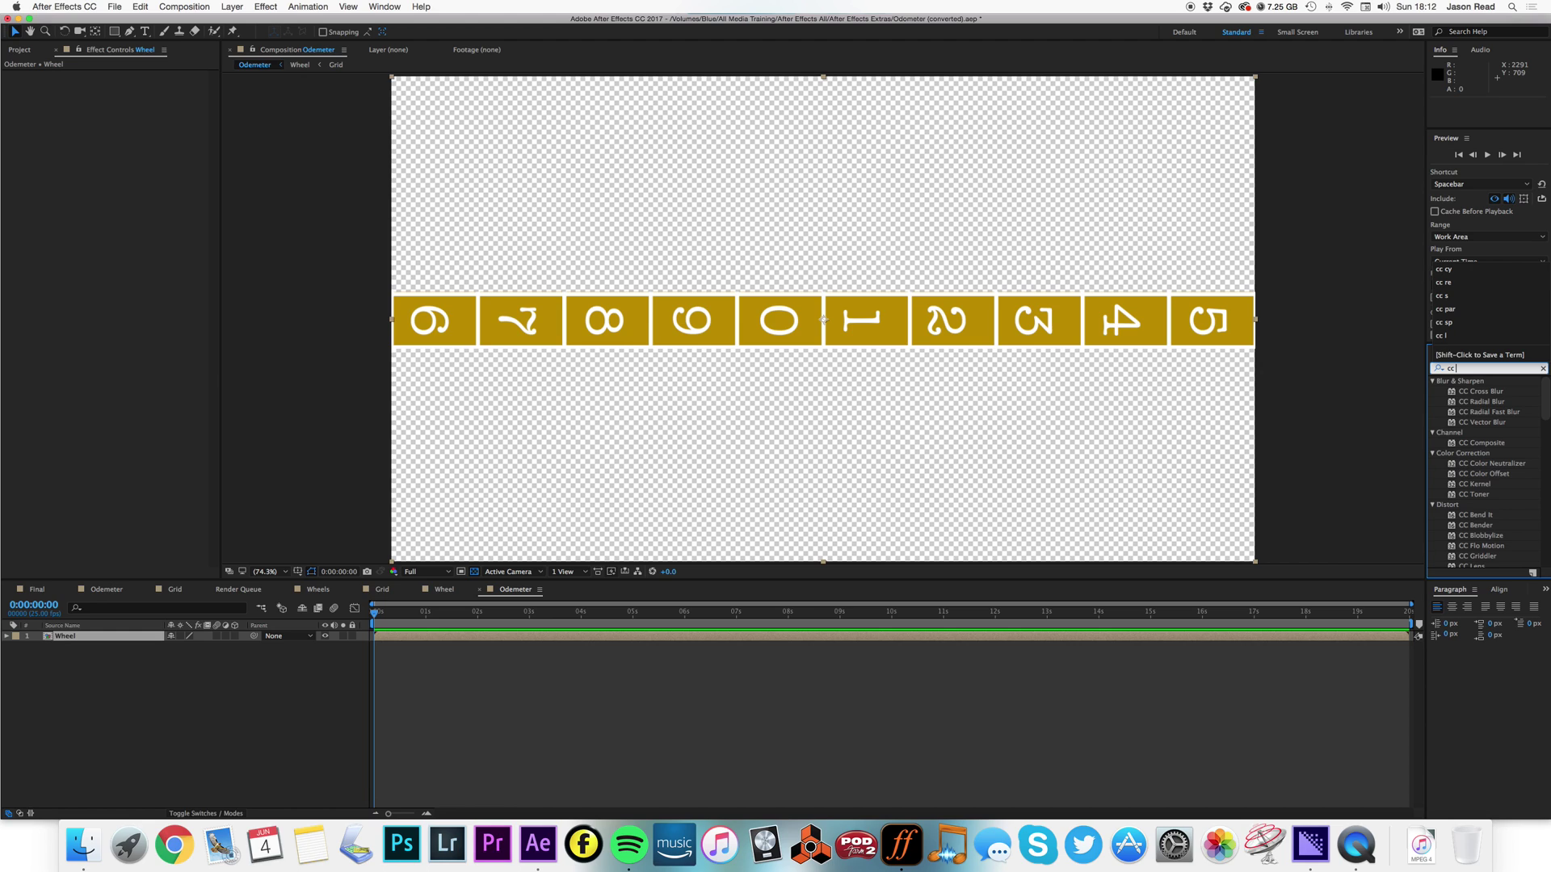
{"action": "type", "text": "cy"}
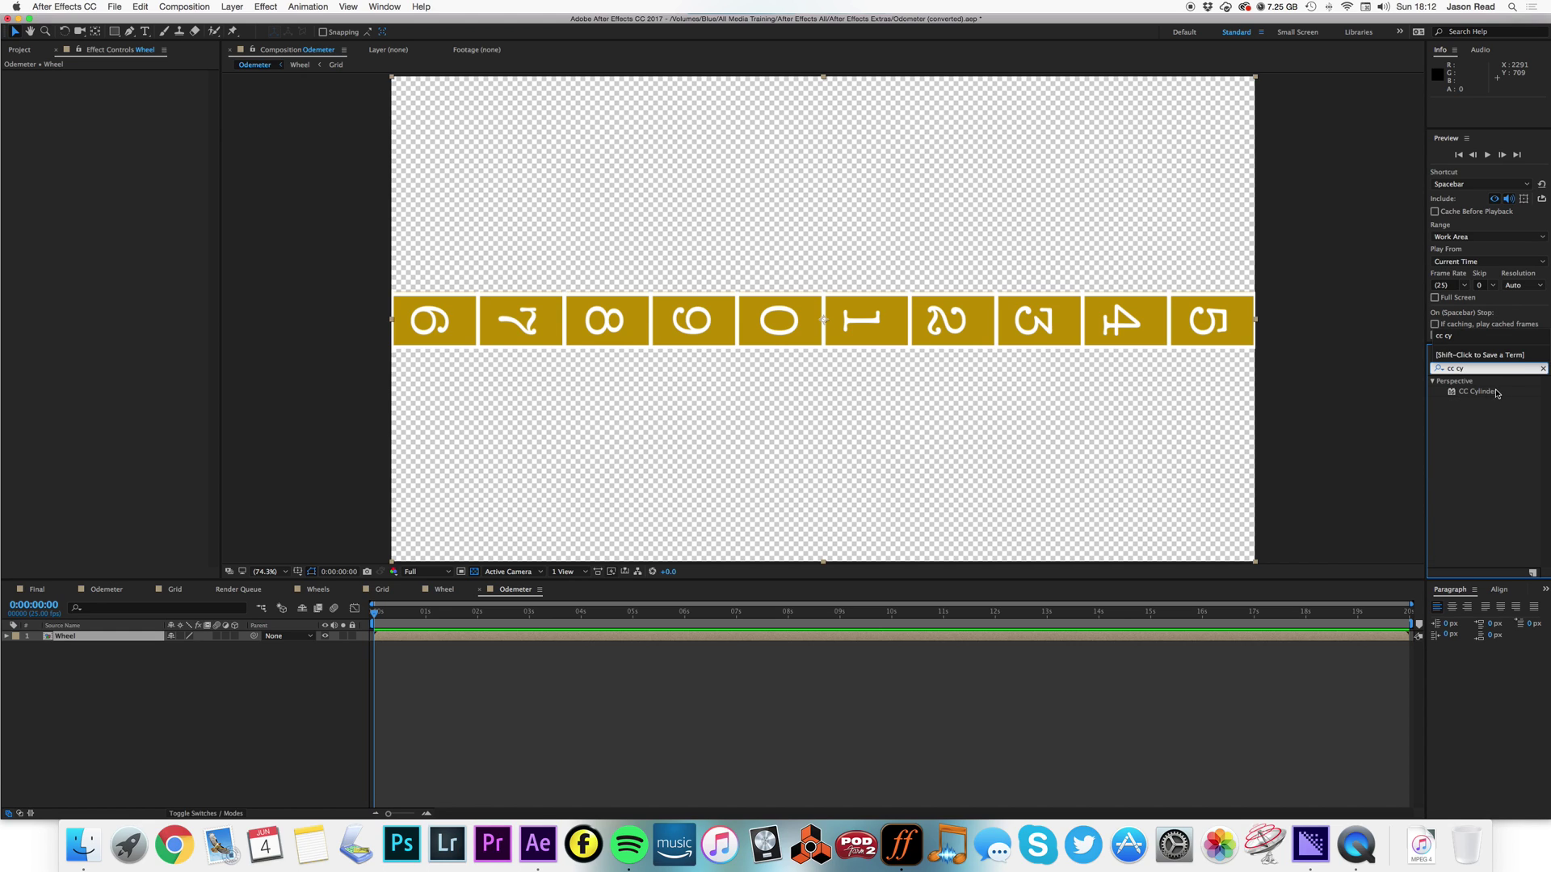
{"action": "left_click_drag", "start_coordinate": [1497, 393], "coordinate": [1113, 642]}
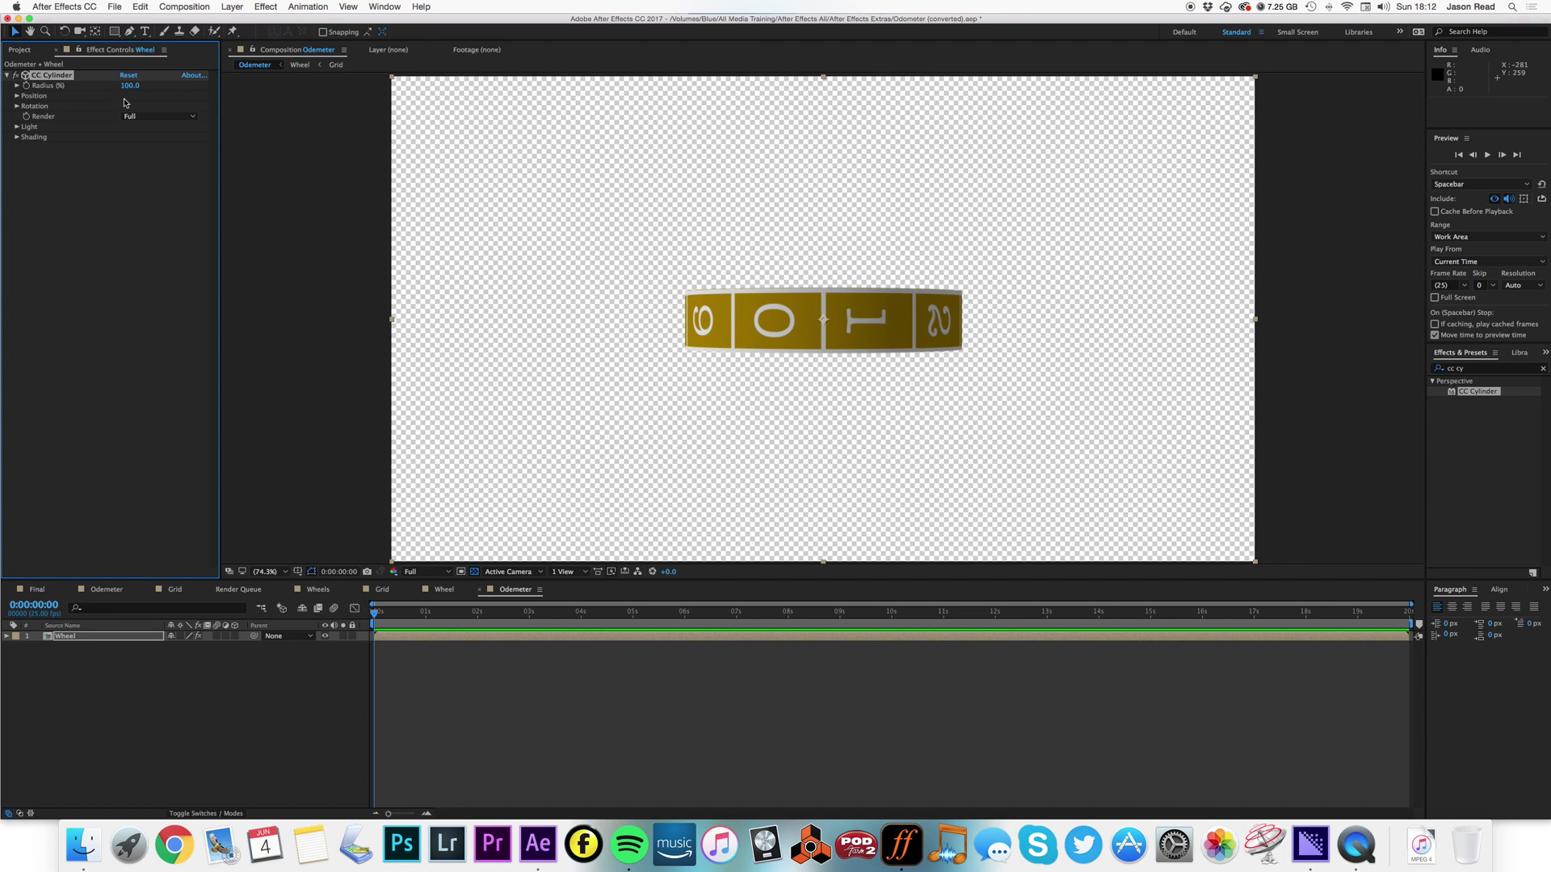
Set CC Cylinder Rotation Z to -90° to stand the drum upright, undoing a trial Y spin.
{"action": "left_click", "coordinate": [17, 106]}
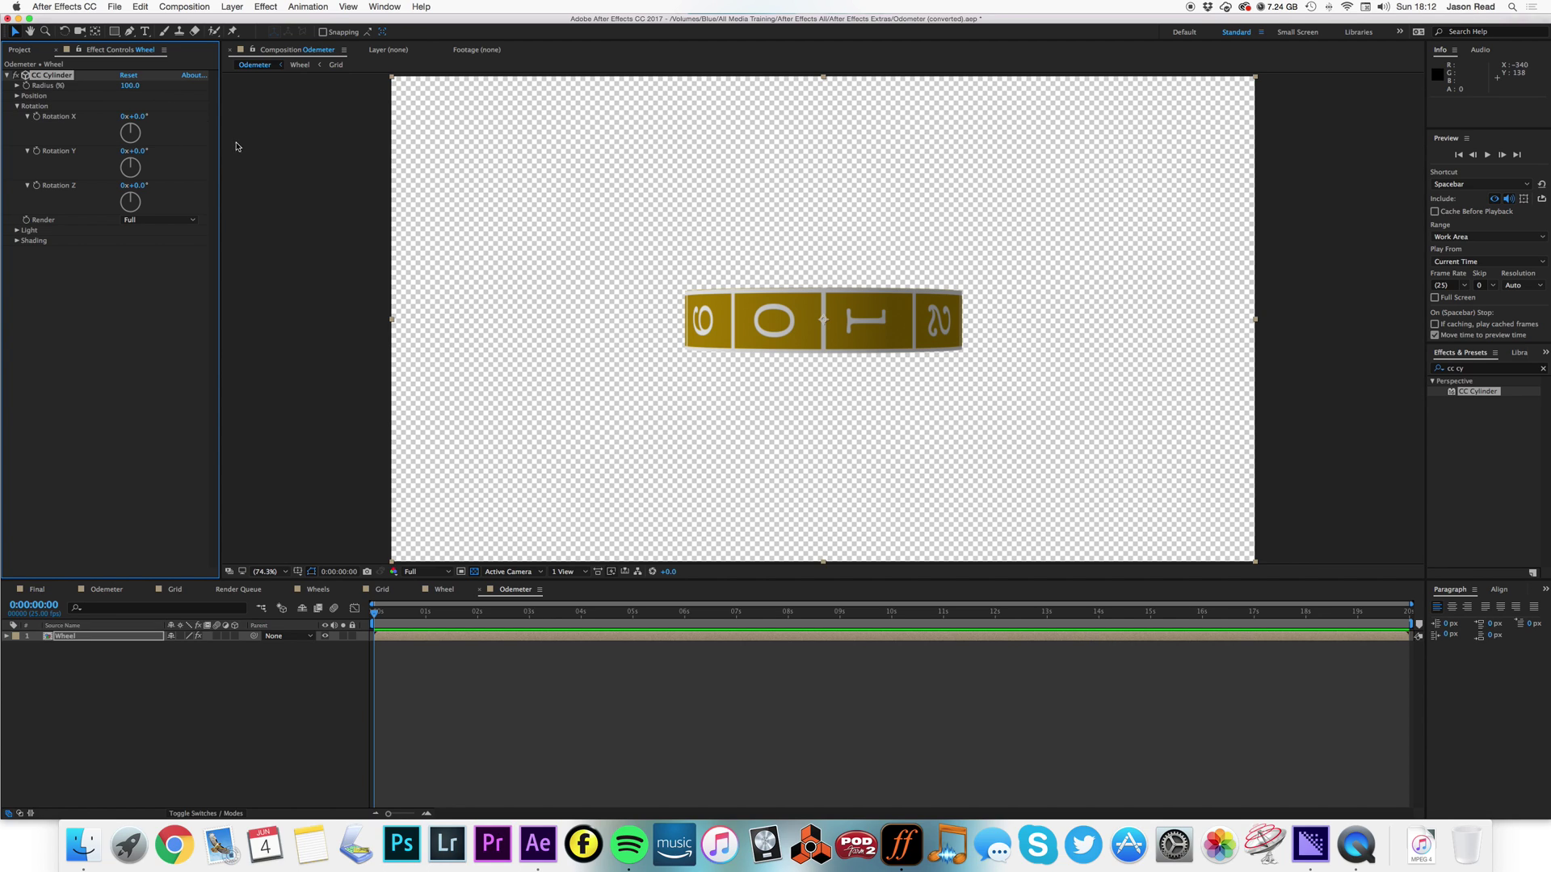
{"action": "left_click", "coordinate": [139, 187]}
{"action": "type", "text": "-90"}
{"action": "key", "text": "Return"}
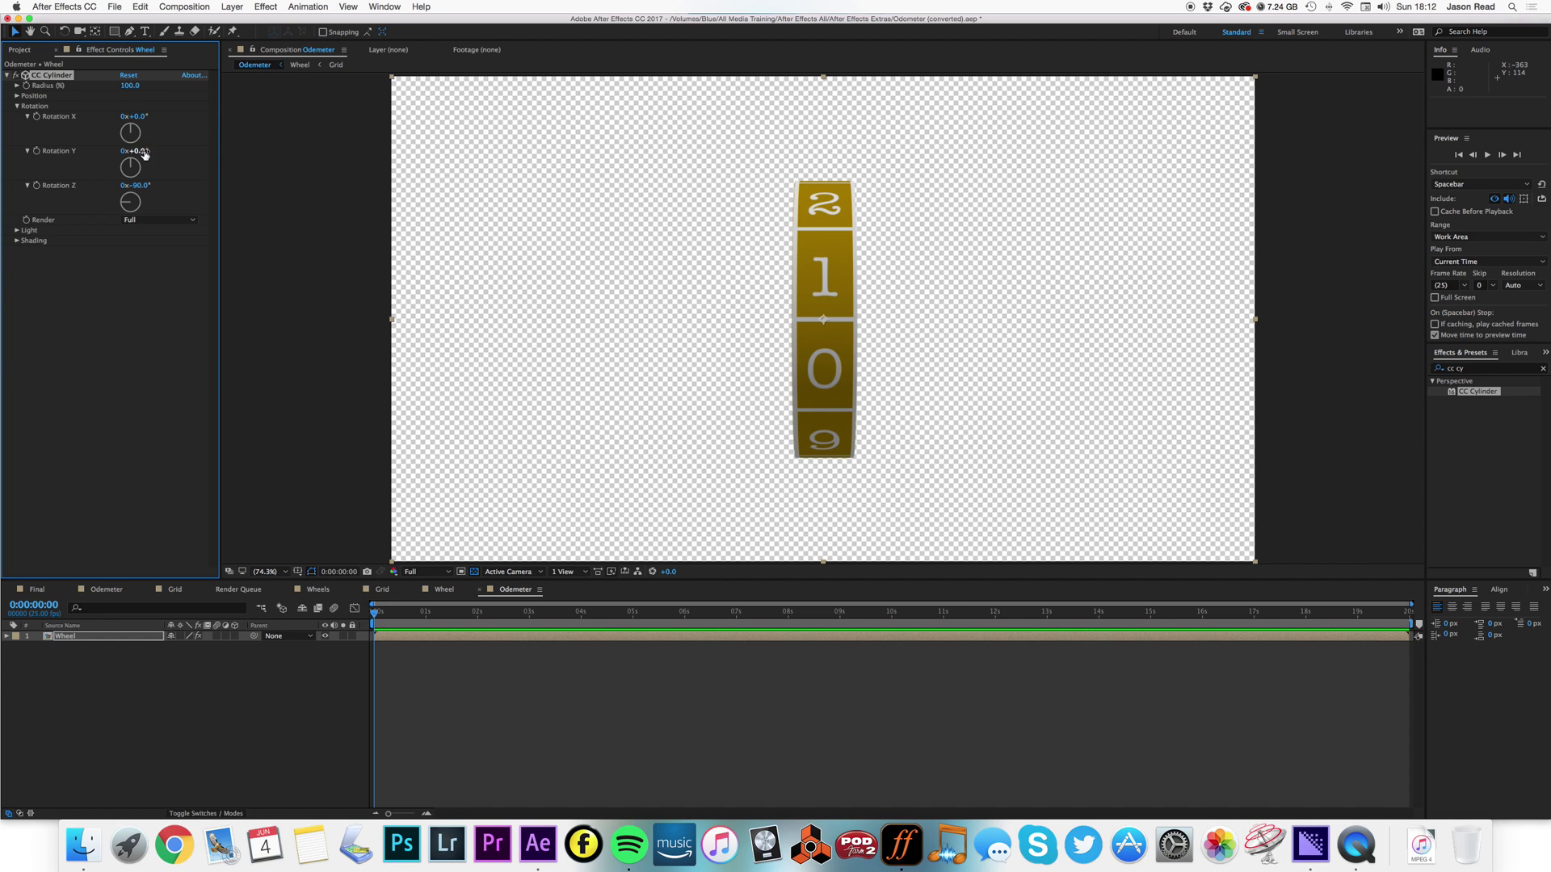
{"action": "left_click_drag", "start_coordinate": [139, 152], "coordinate": [159, 156]}
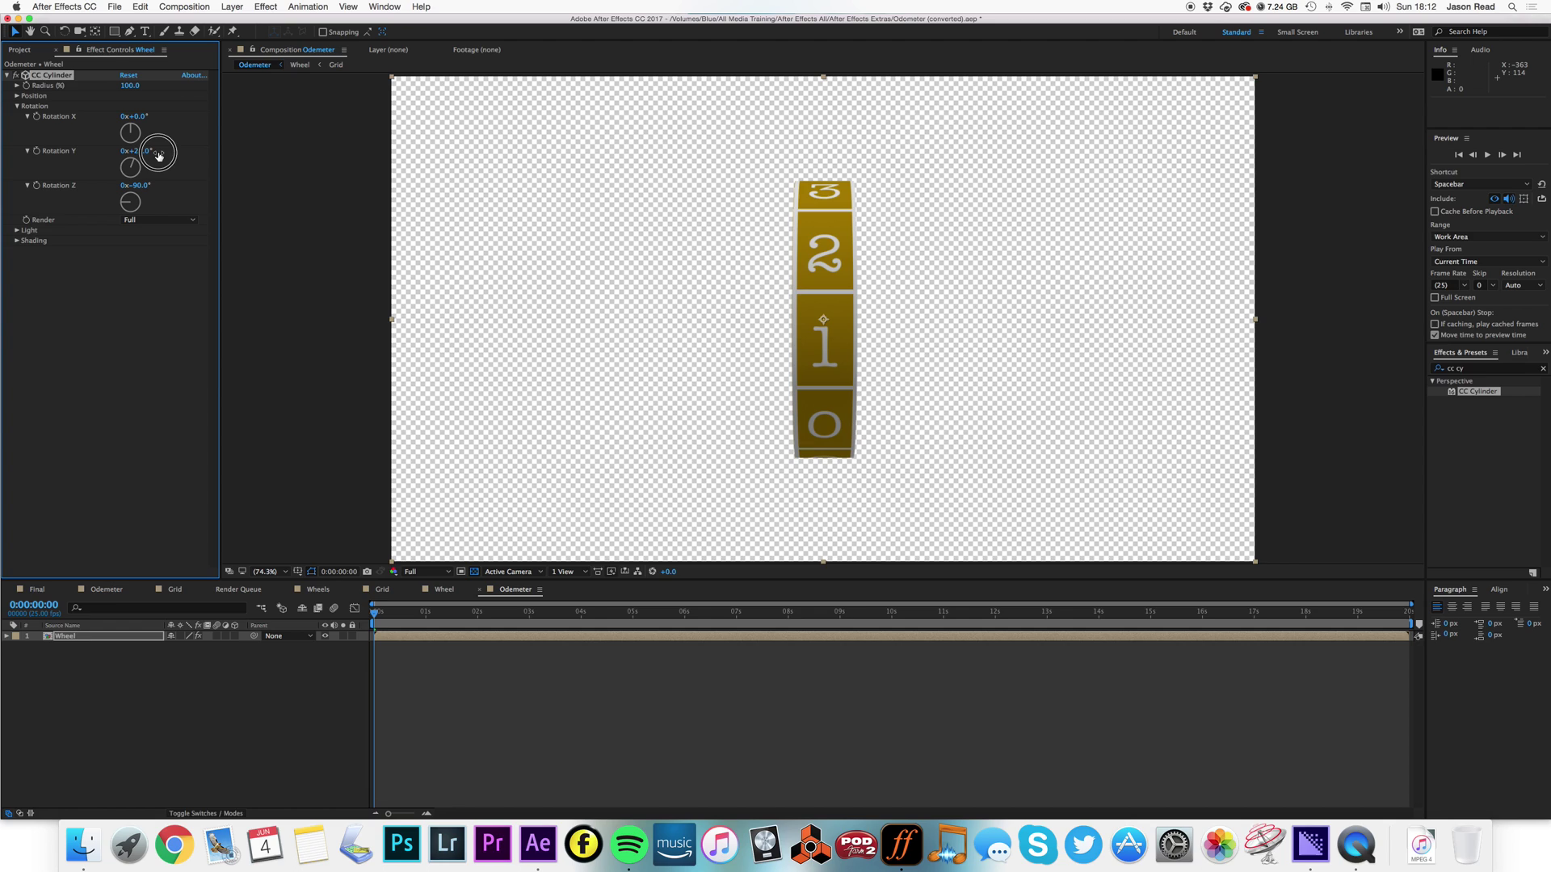
{"action": "key", "text": "super+z"}
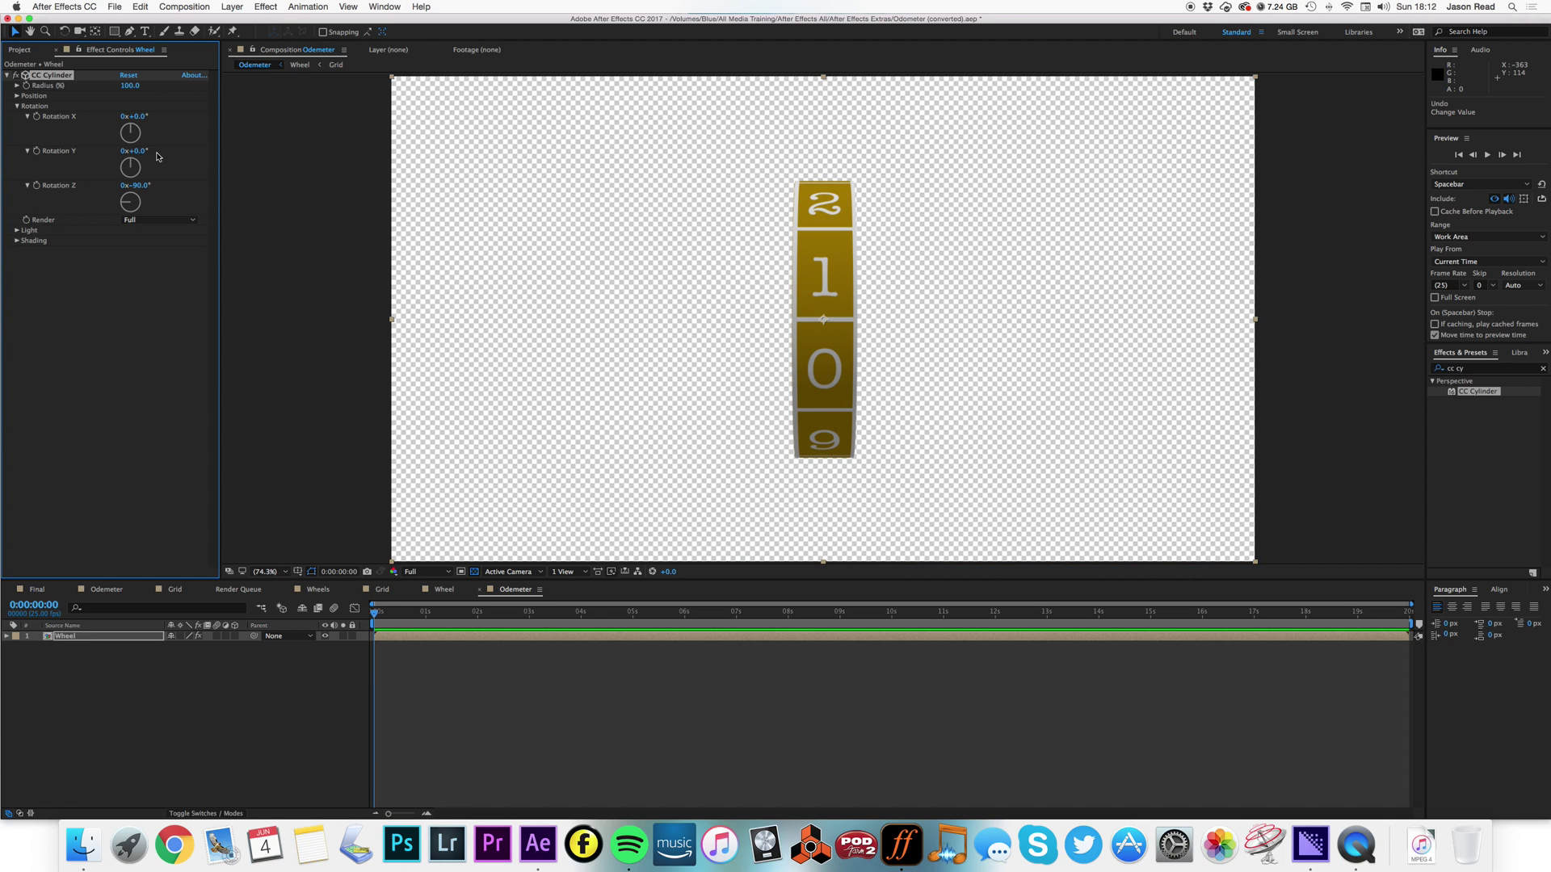
{"action": "left_click", "coordinate": [740, 664]}
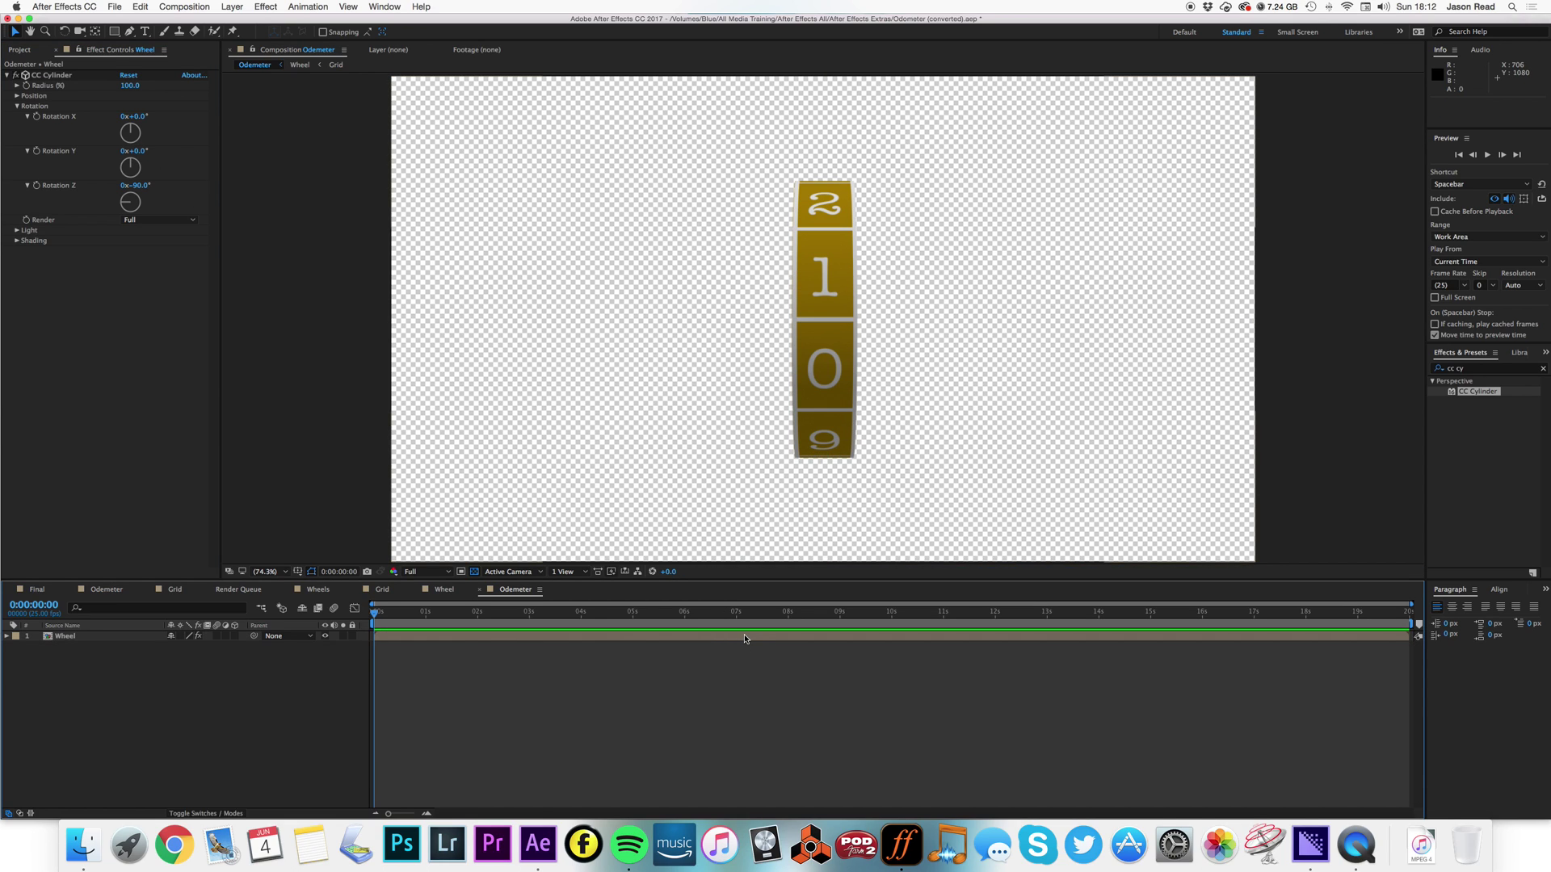
{"action": "left_click", "coordinate": [745, 637]}
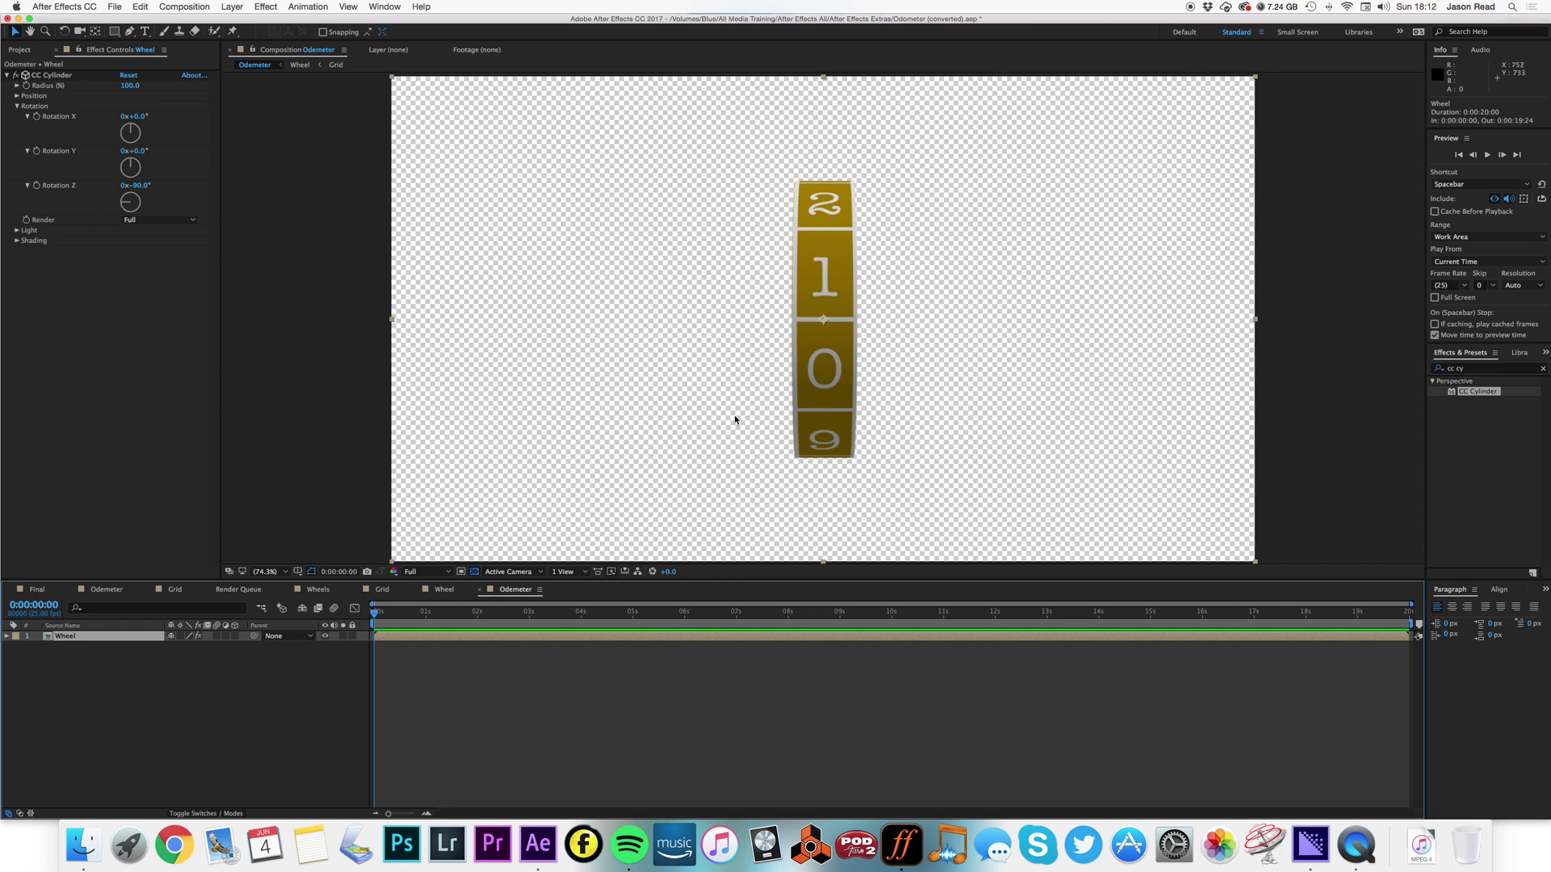
{"action": "double_click", "coordinate": [743, 635]}
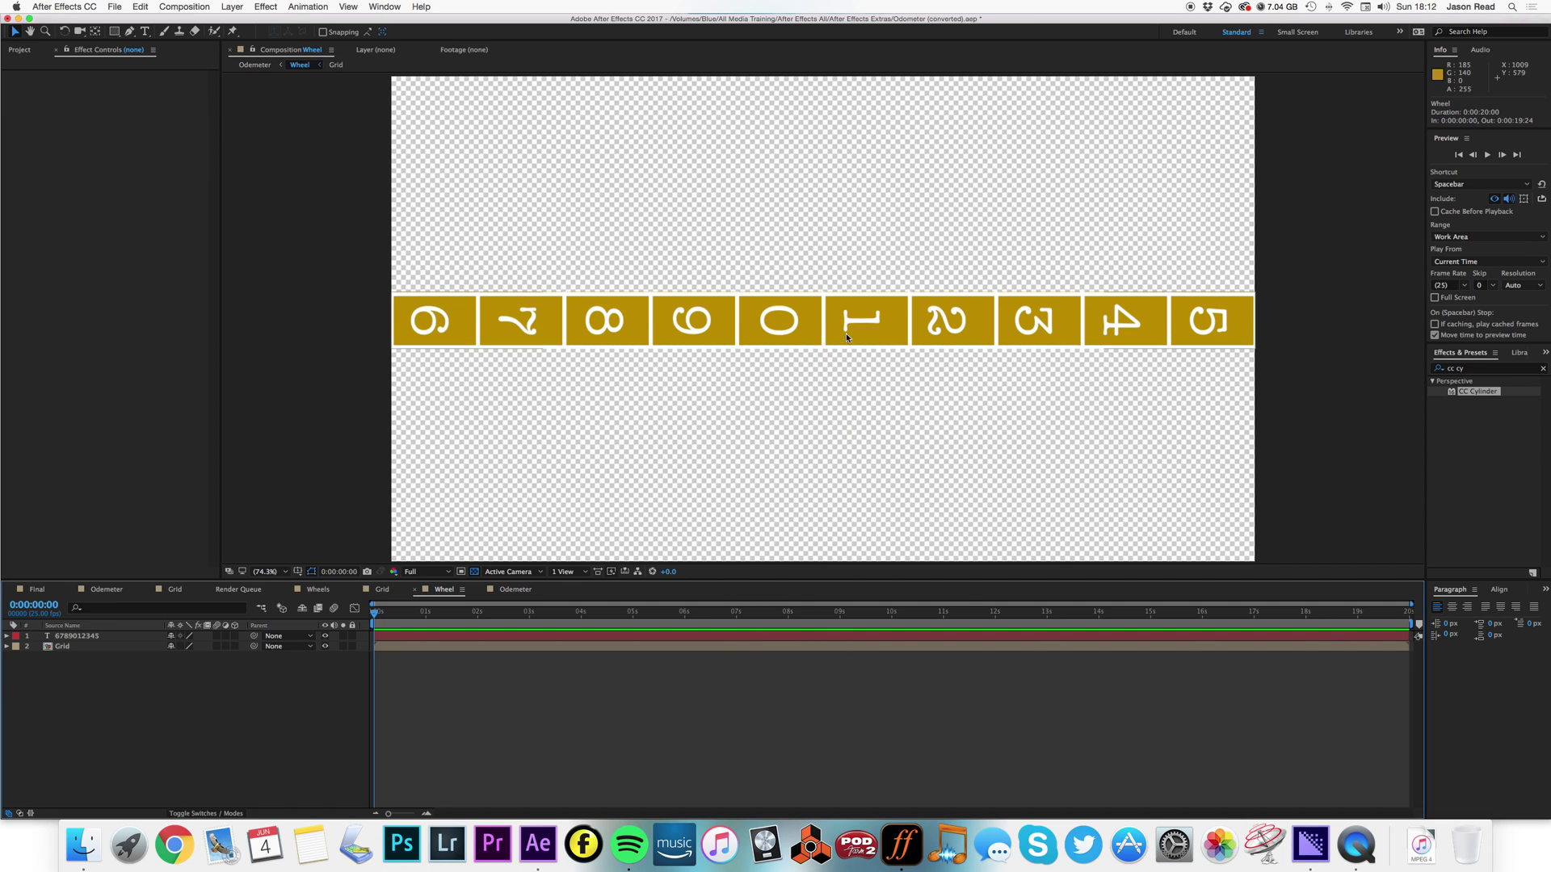
{"action": "left_click", "coordinate": [561, 648]}
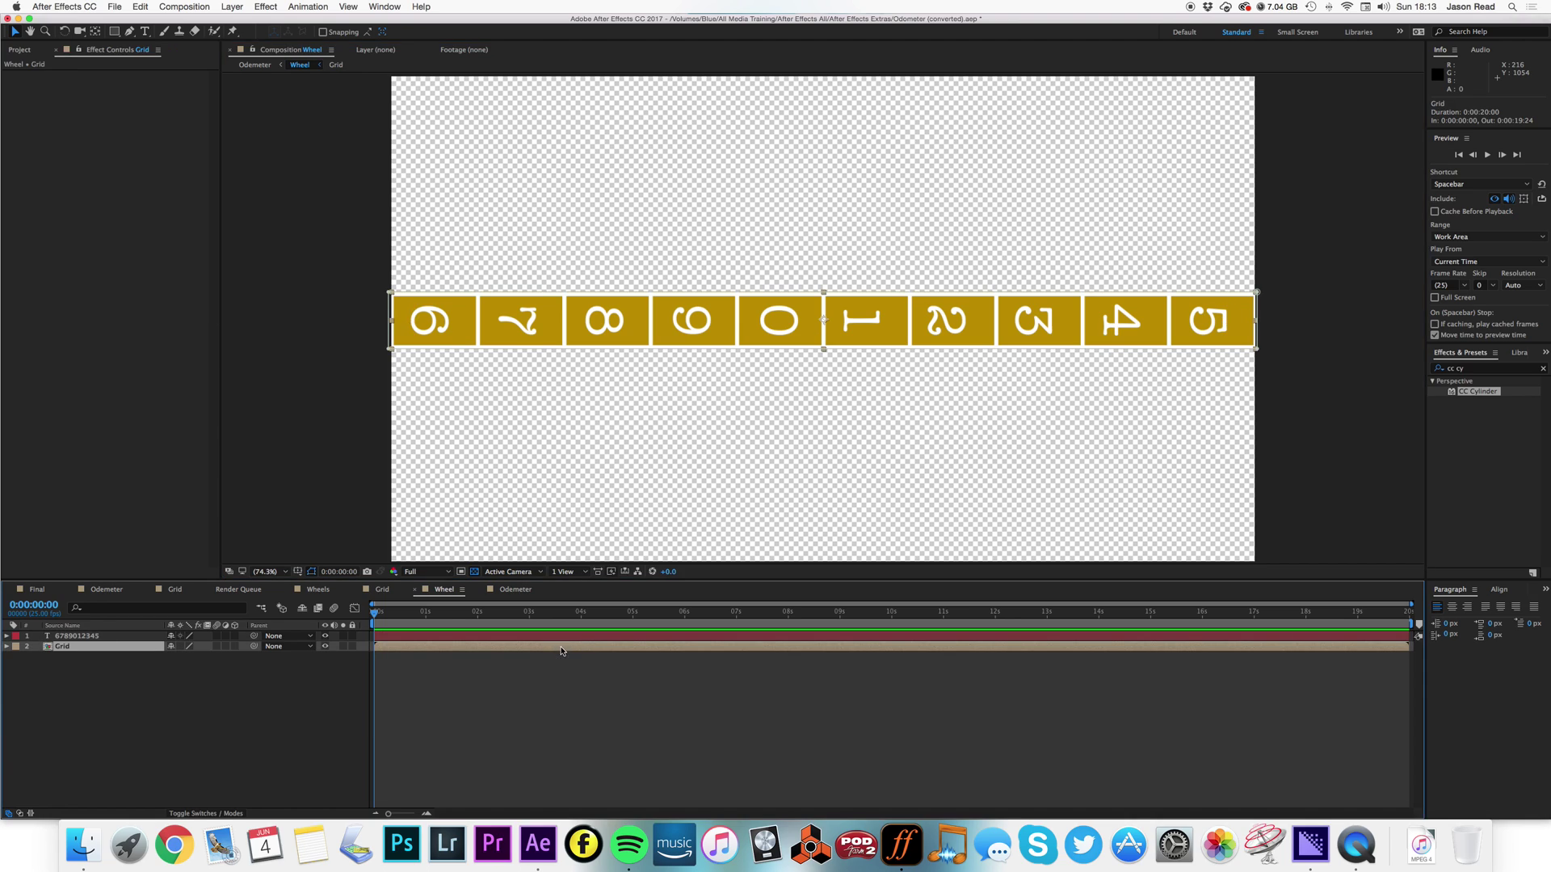
{"action": "left_click", "coordinate": [825, 294]}
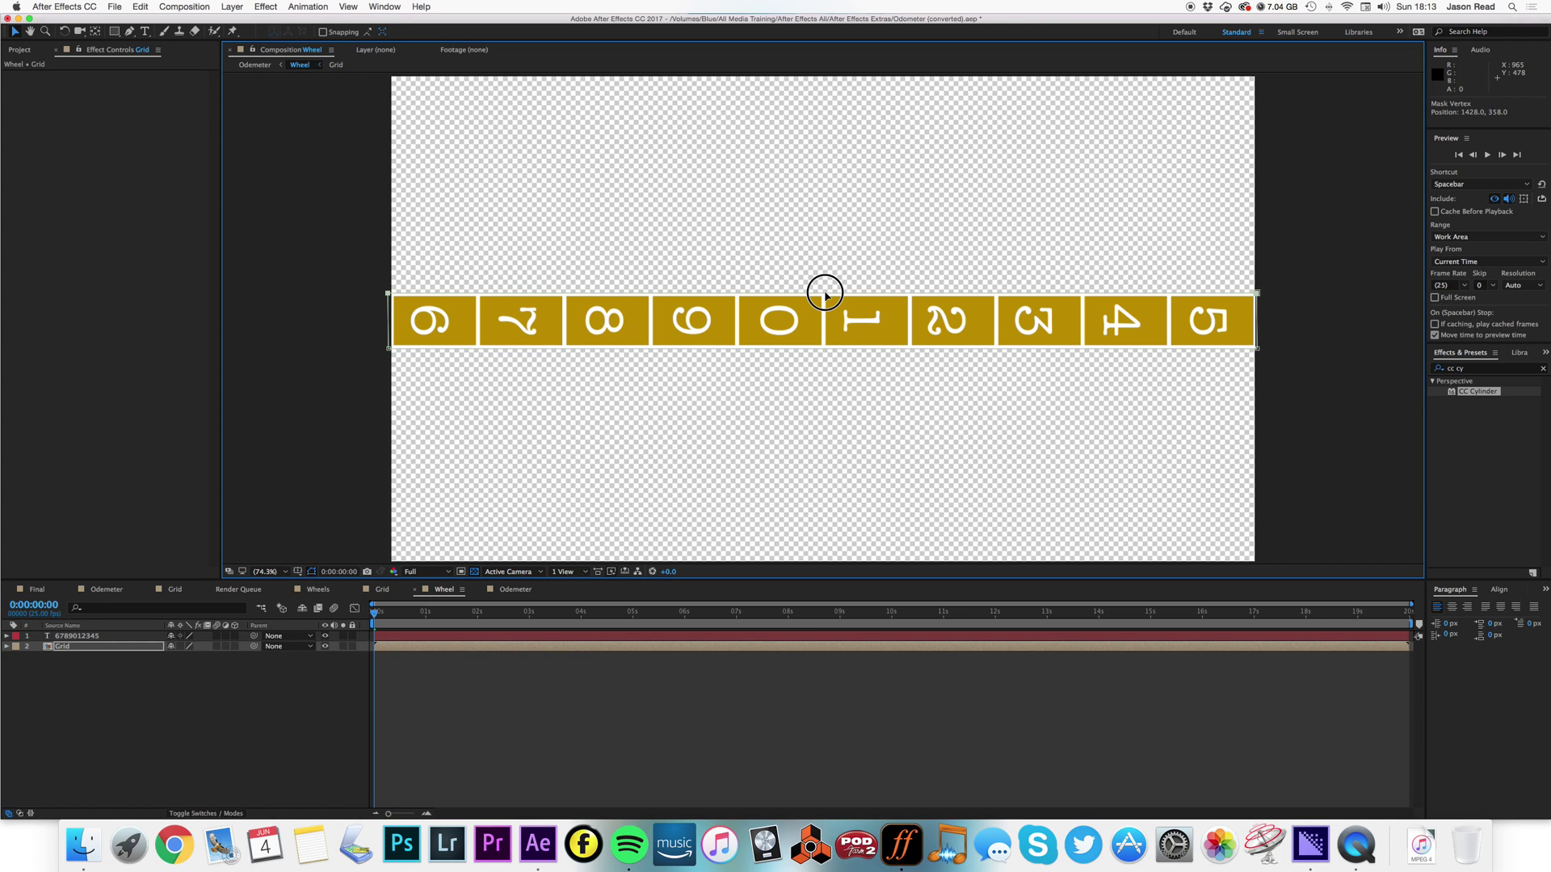
{"action": "left_click", "coordinate": [516, 590]}
{"action": "left_click", "coordinate": [720, 689]}
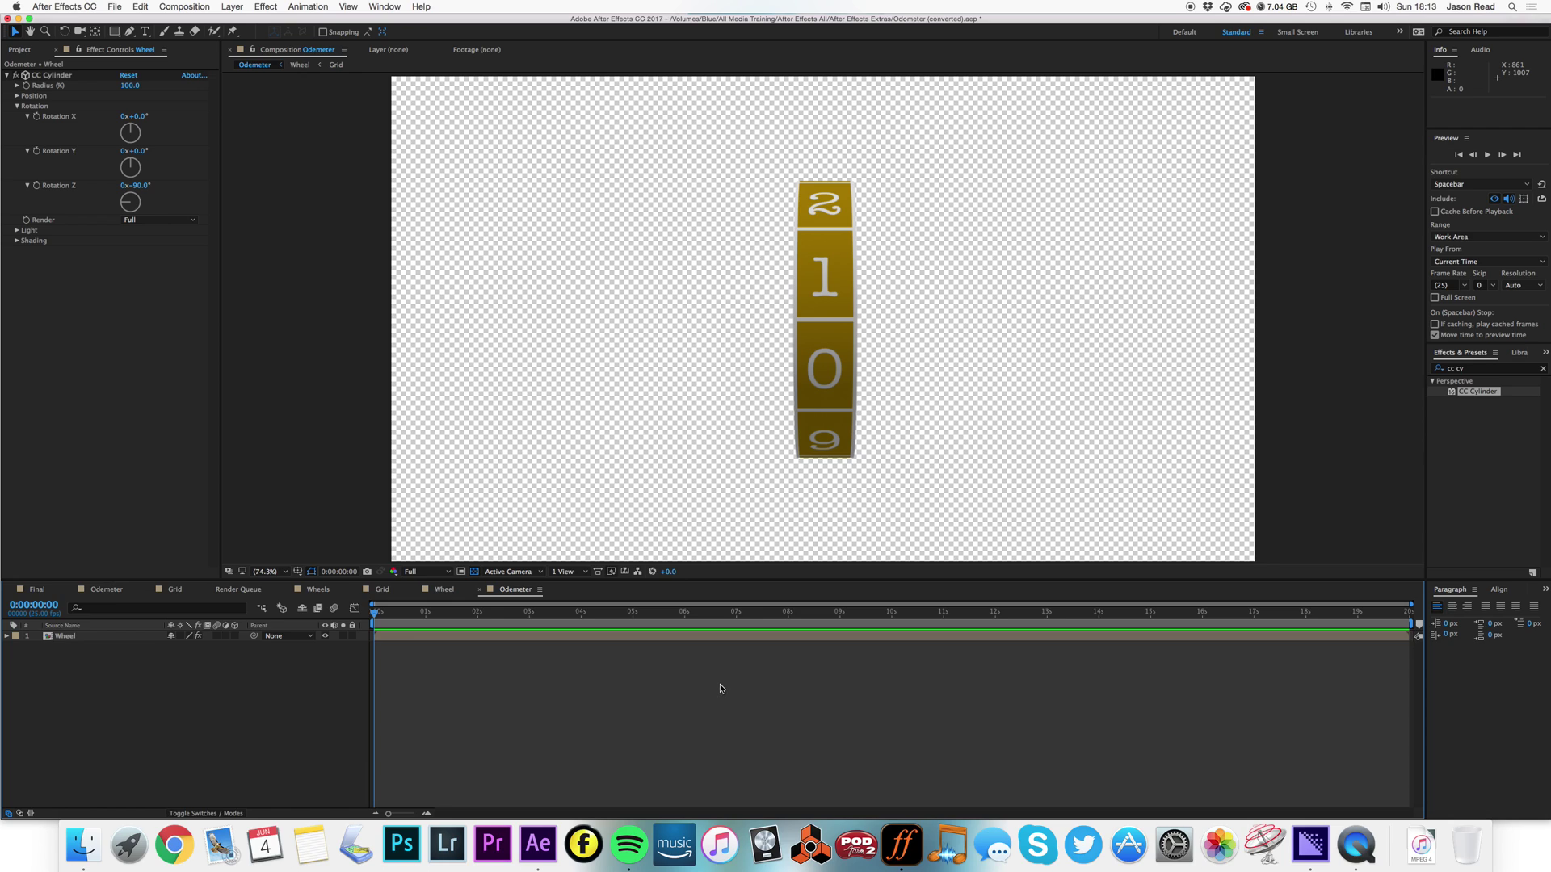
{"action": "left_click", "coordinate": [683, 636]}
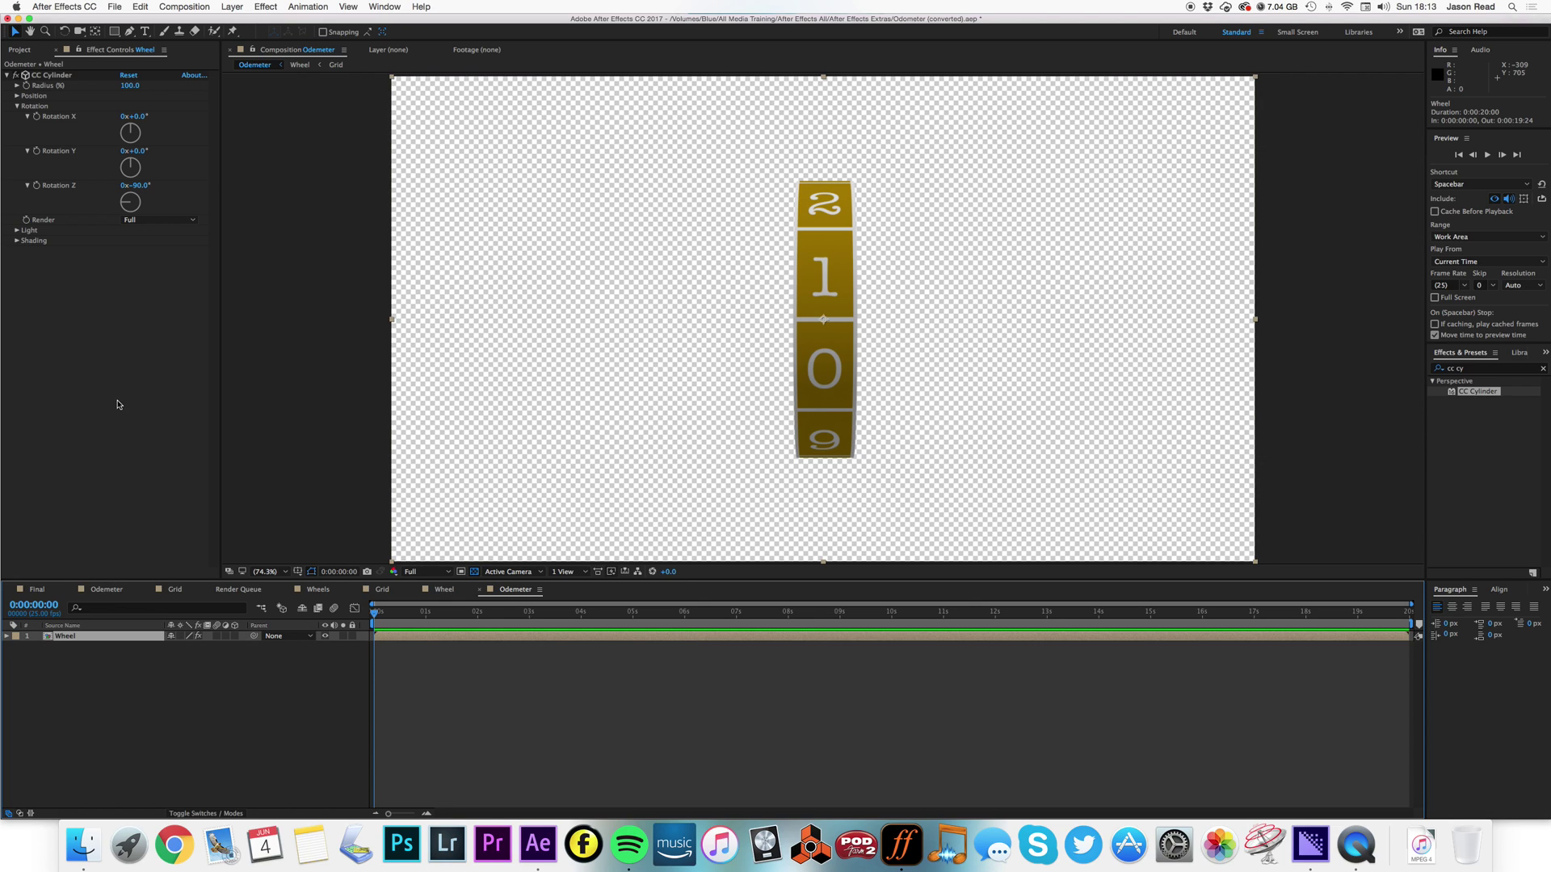
{"action": "left_click", "coordinate": [6, 96]}
{"action": "left_click", "coordinate": [6, 75]}
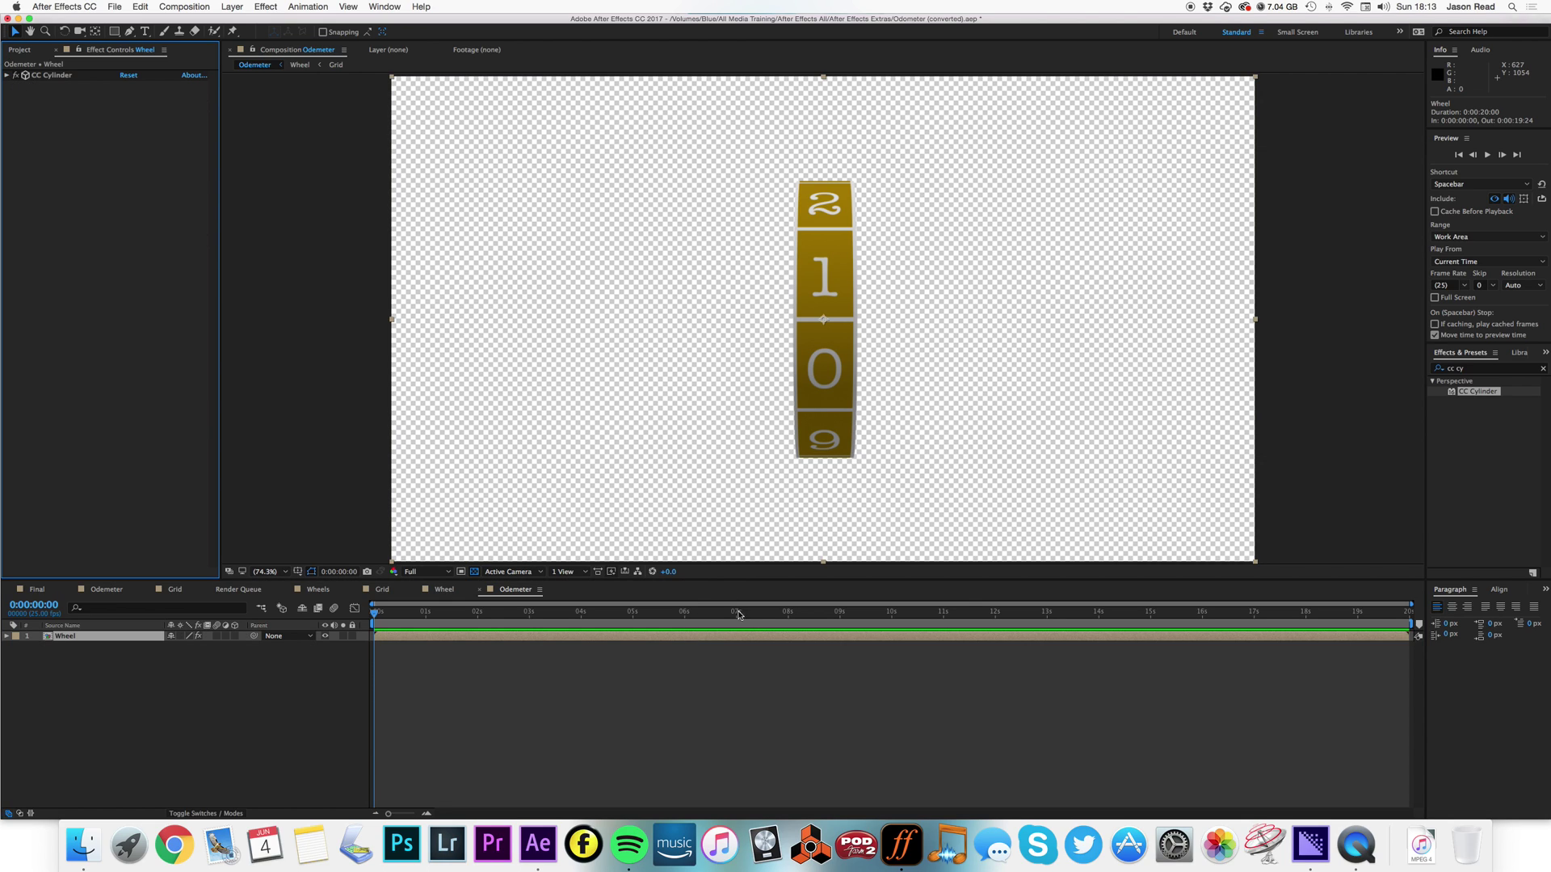
{"action": "left_click", "coordinate": [666, 637]}
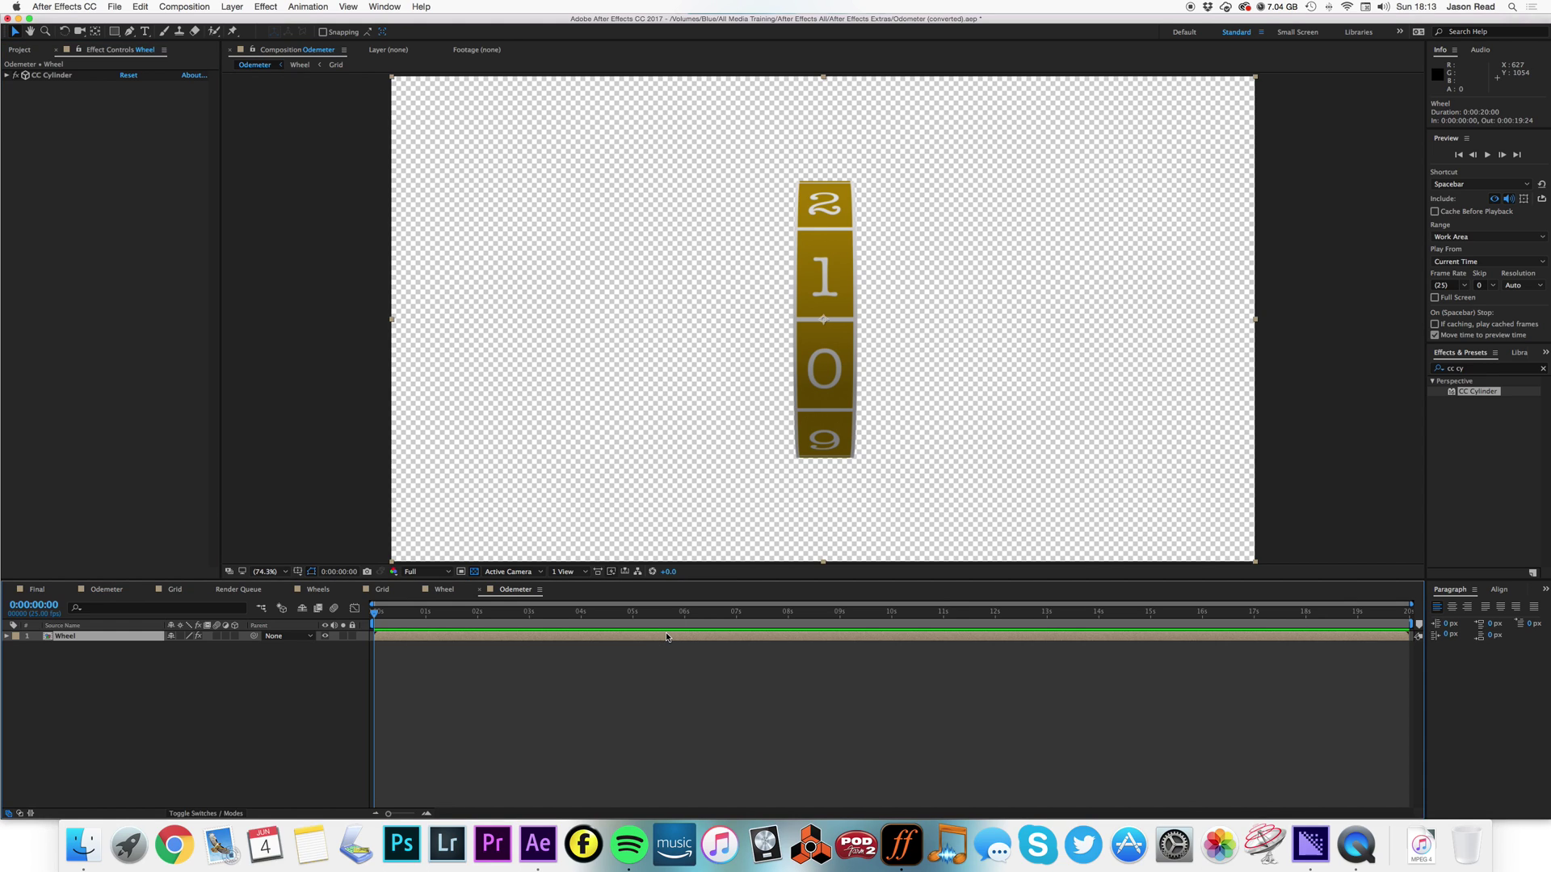
Duplicate the Wheel layer twice and offset the second drum's cylinder position to the right.
{"action": "key", "text": "ctrl+d"}
{"action": "key", "text": "ctrl+d"}
{"action": "left_click", "coordinate": [689, 693]}
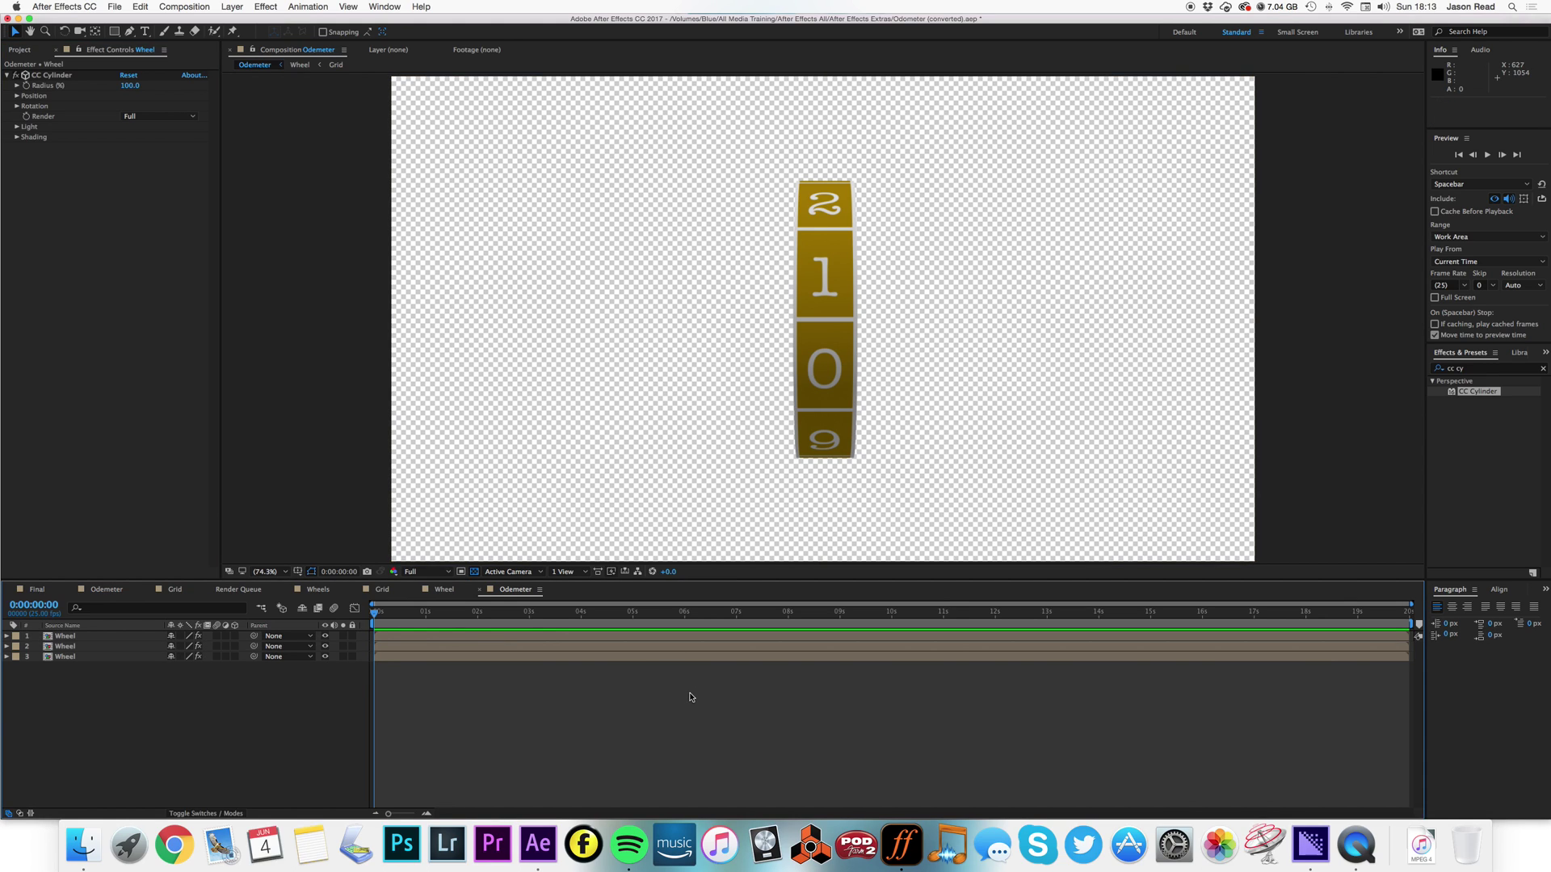
{"action": "left_click", "coordinate": [559, 647]}
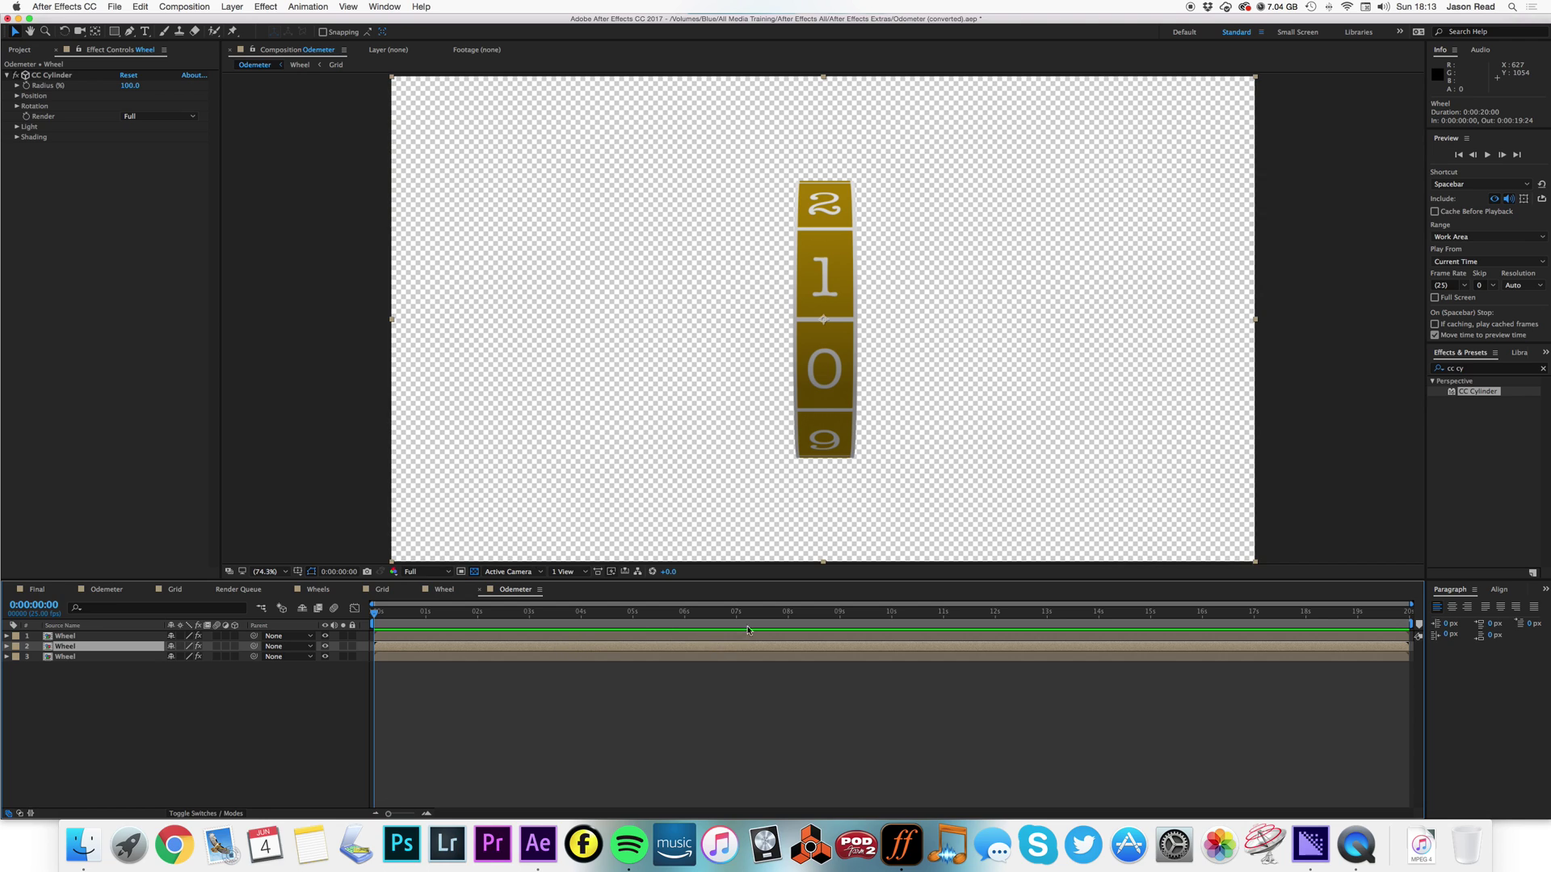
{"action": "left_click_drag", "start_coordinate": [835, 388], "coordinate": [909, 388]}
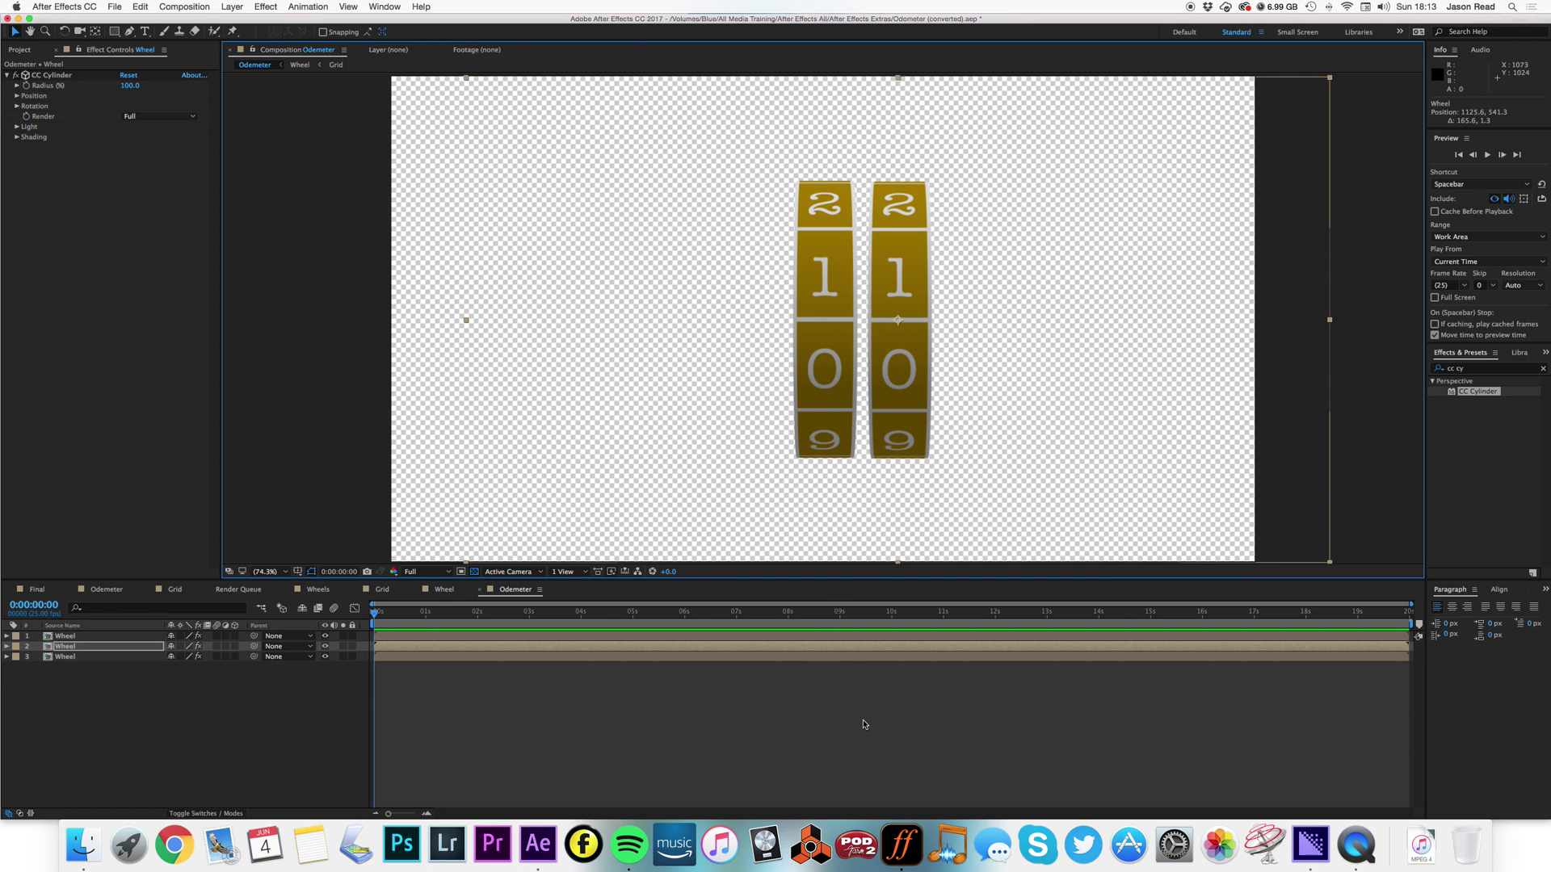
{"action": "key", "text": "super+z"}
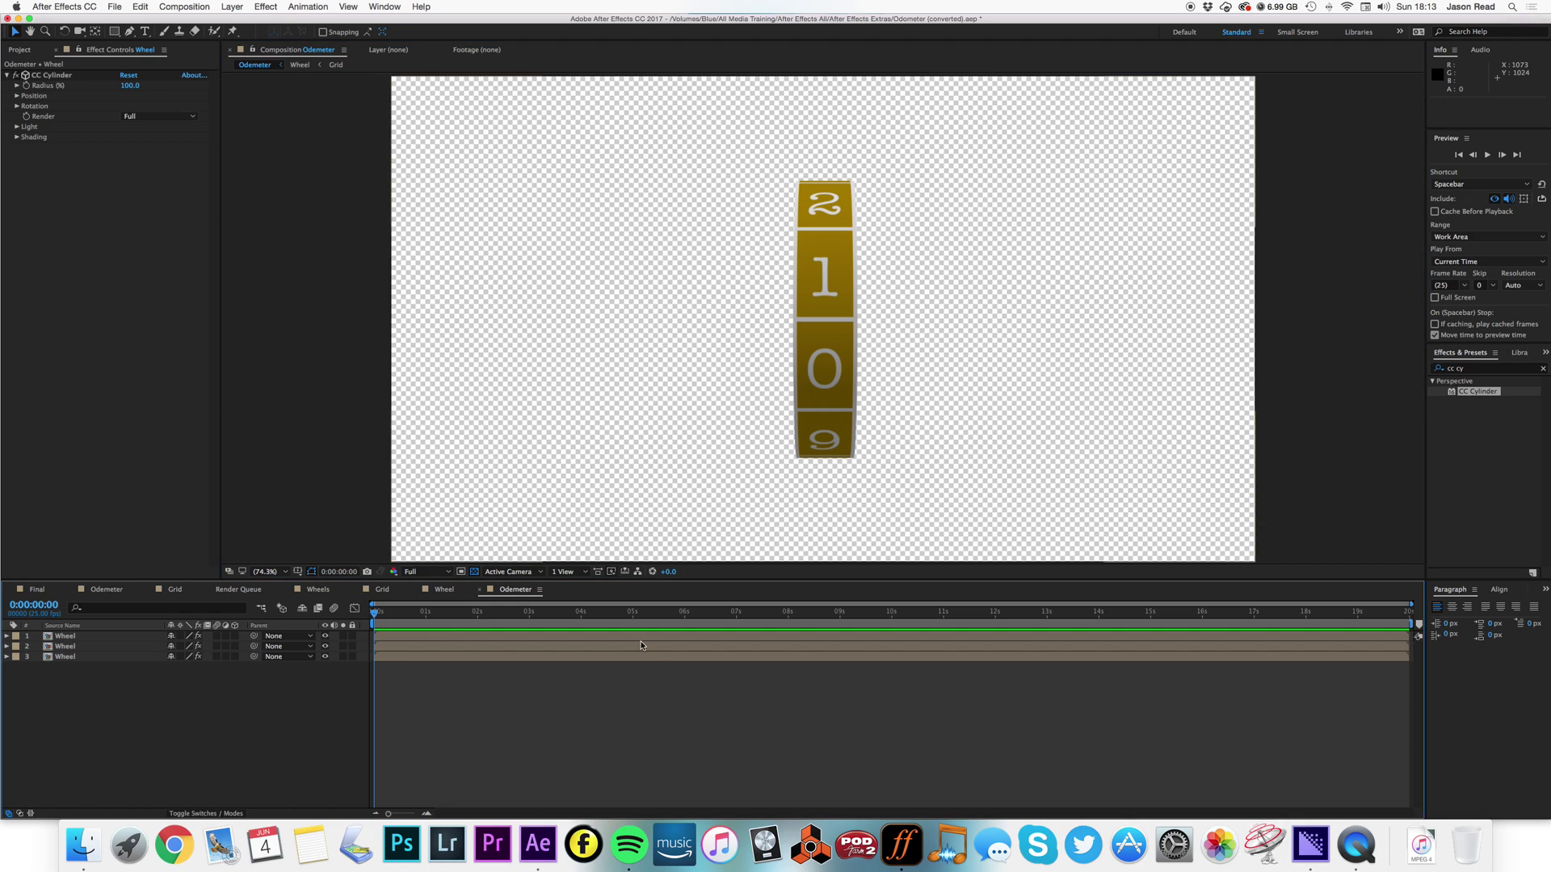
{"action": "left_click", "coordinate": [18, 96]}
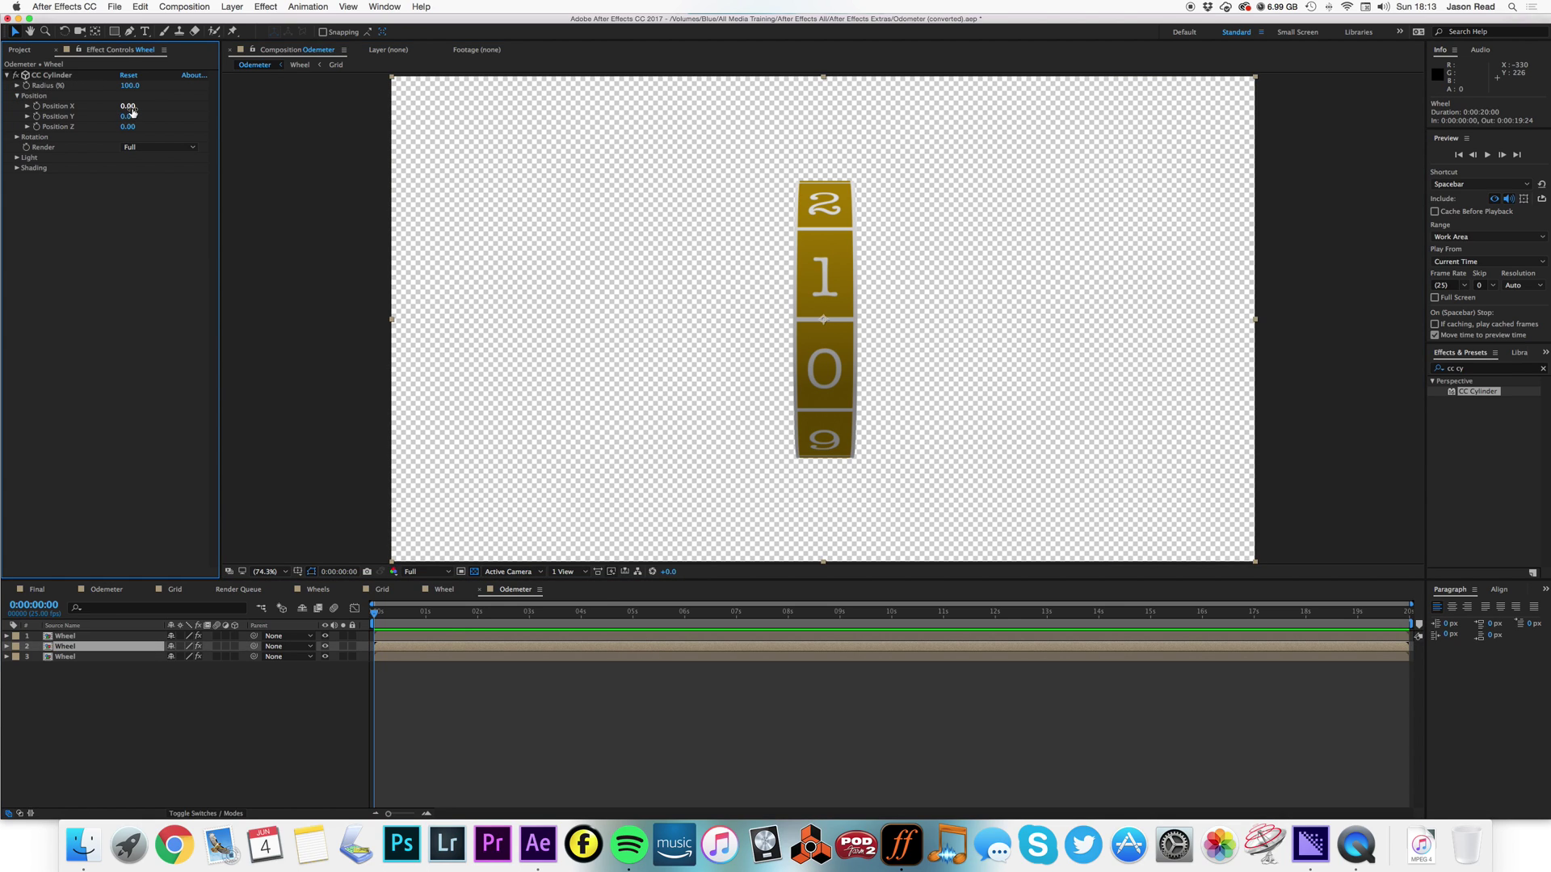
{"action": "left_click_drag", "start_coordinate": [134, 111], "coordinate": [140, 113]}
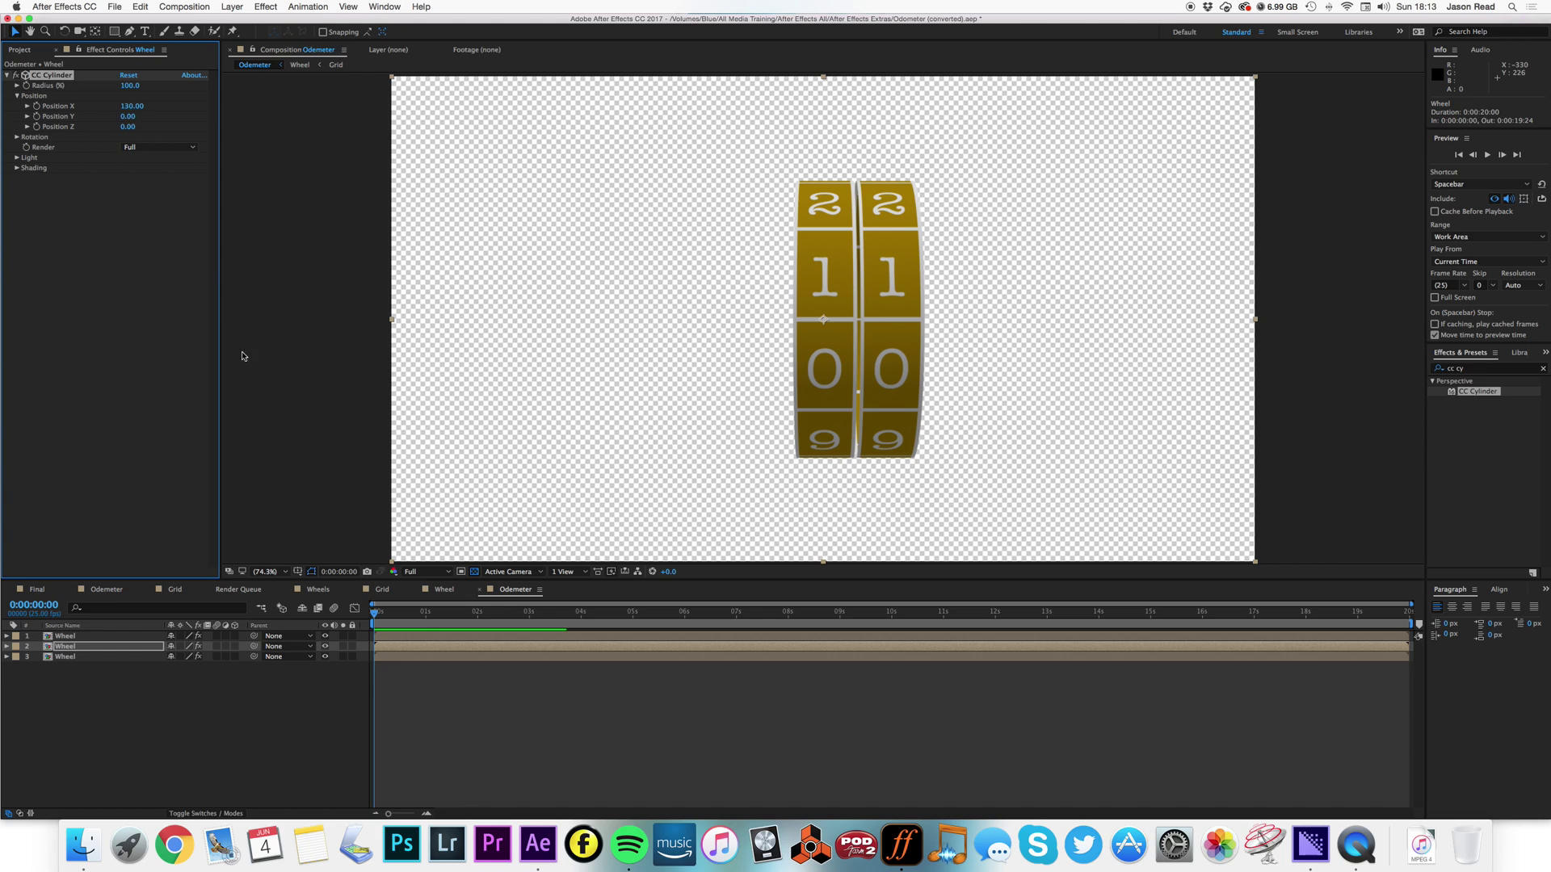
Set the third wheel's CC Cylinder Position X to -130, placing it on the left.
{"action": "left_click", "coordinate": [418, 656]}
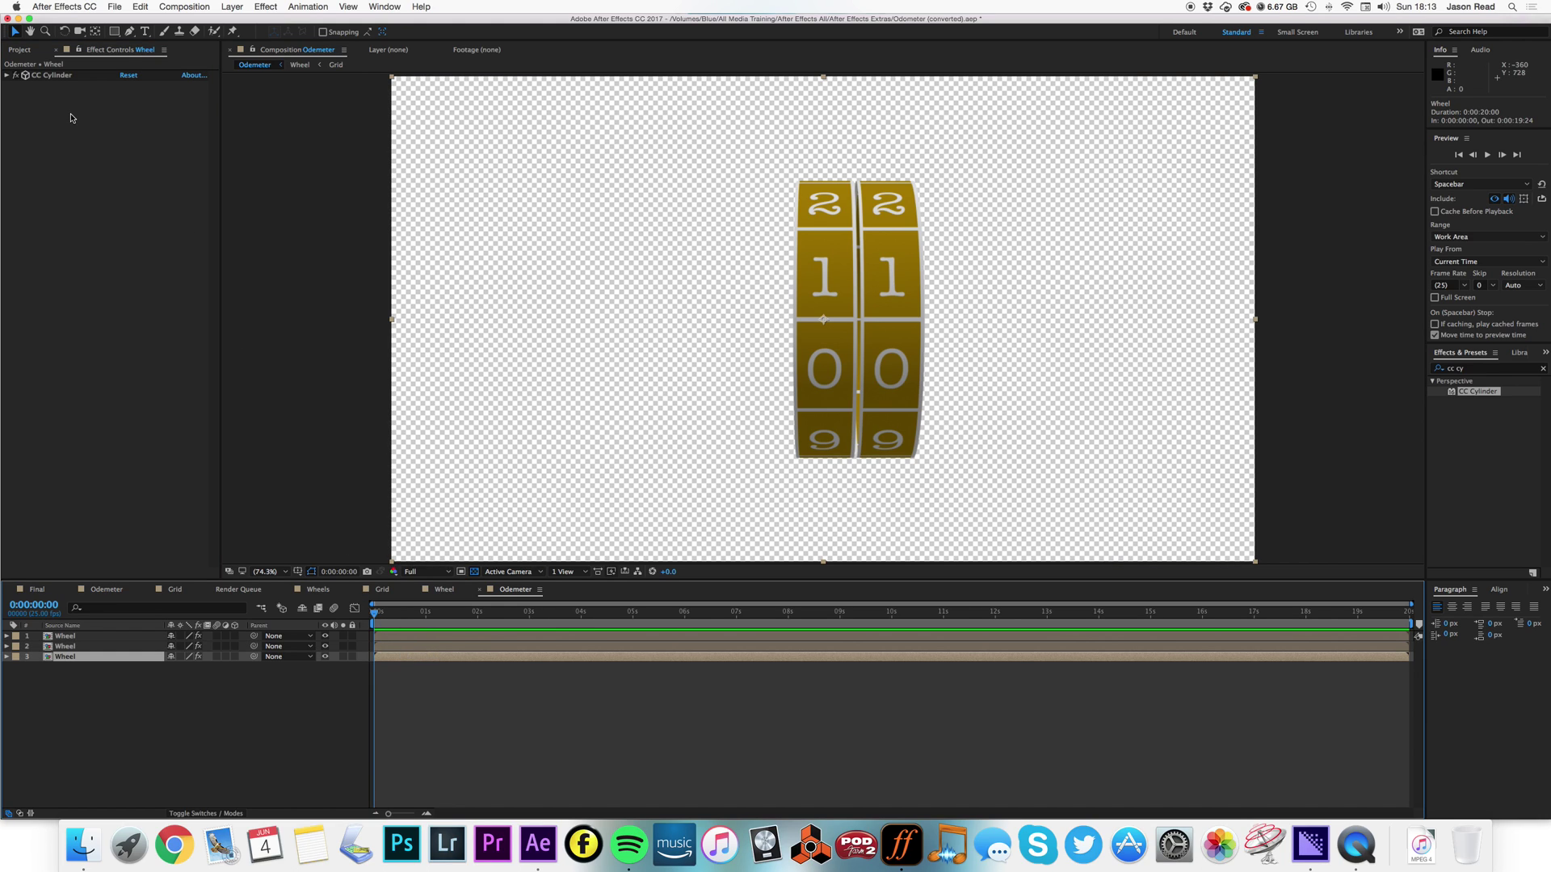
{"action": "left_click", "coordinate": [8, 75]}
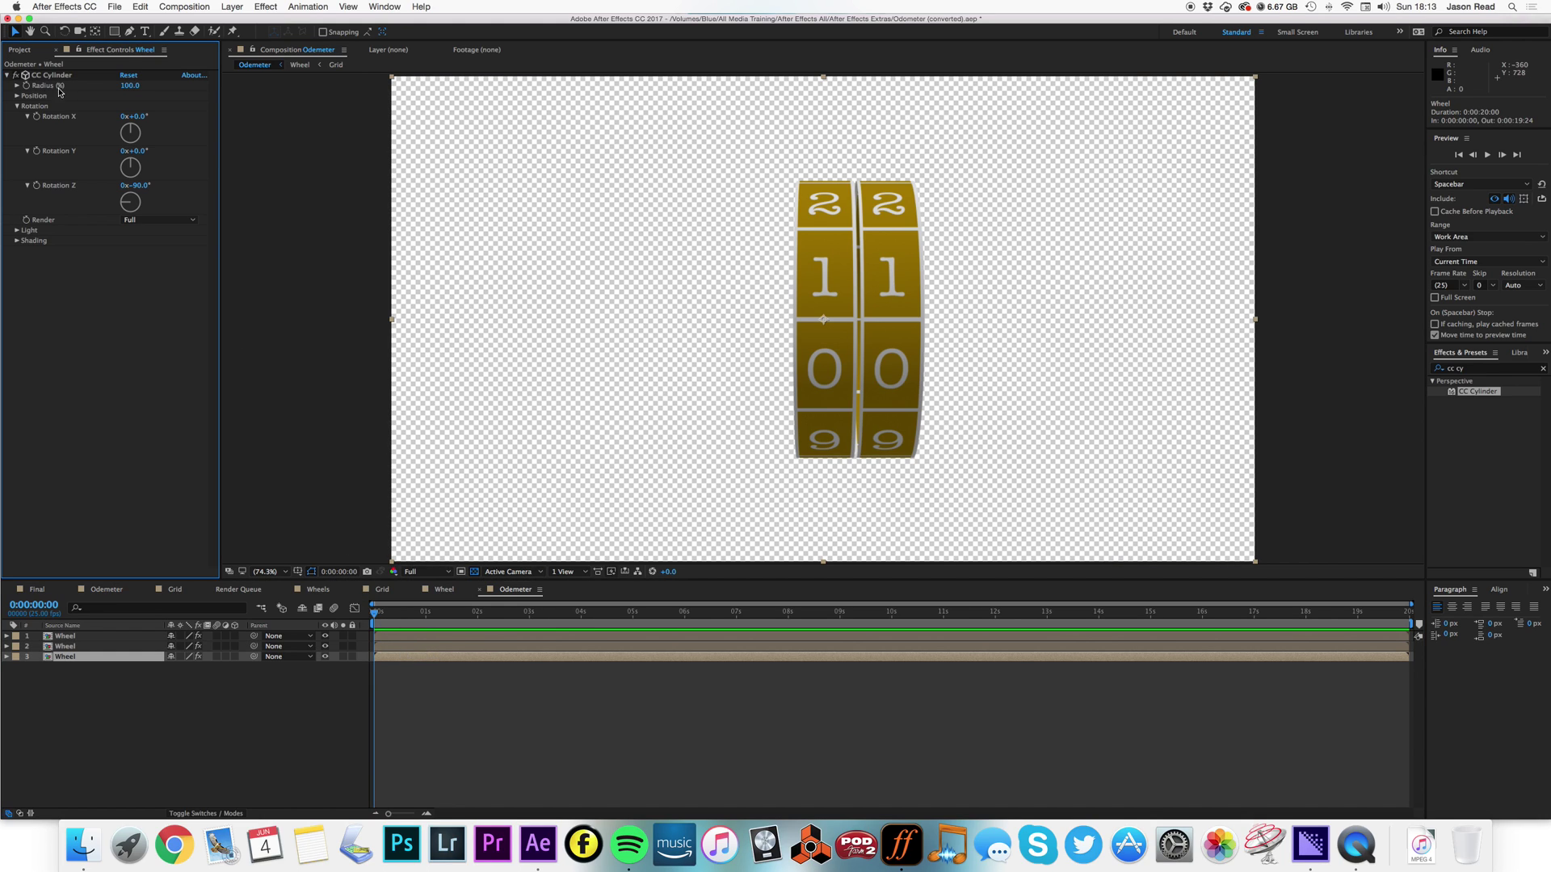
{"action": "left_click", "coordinate": [18, 105]}
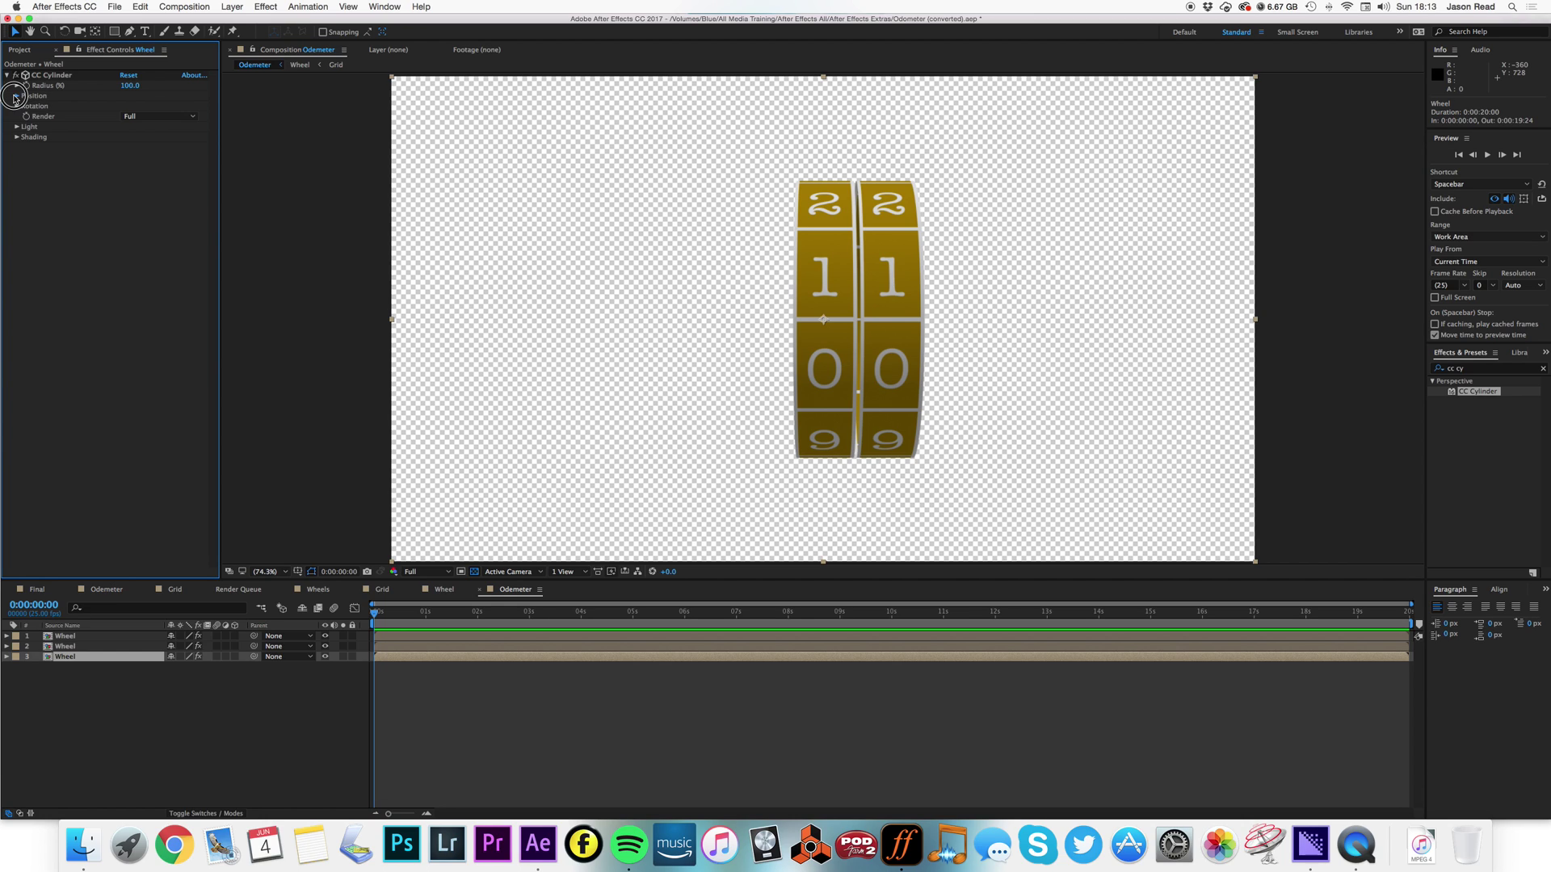
{"action": "left_click", "coordinate": [17, 95]}
{"action": "left_click", "coordinate": [130, 108]}
{"action": "type", "text": "-150"}
{"action": "key", "text": "Return"}
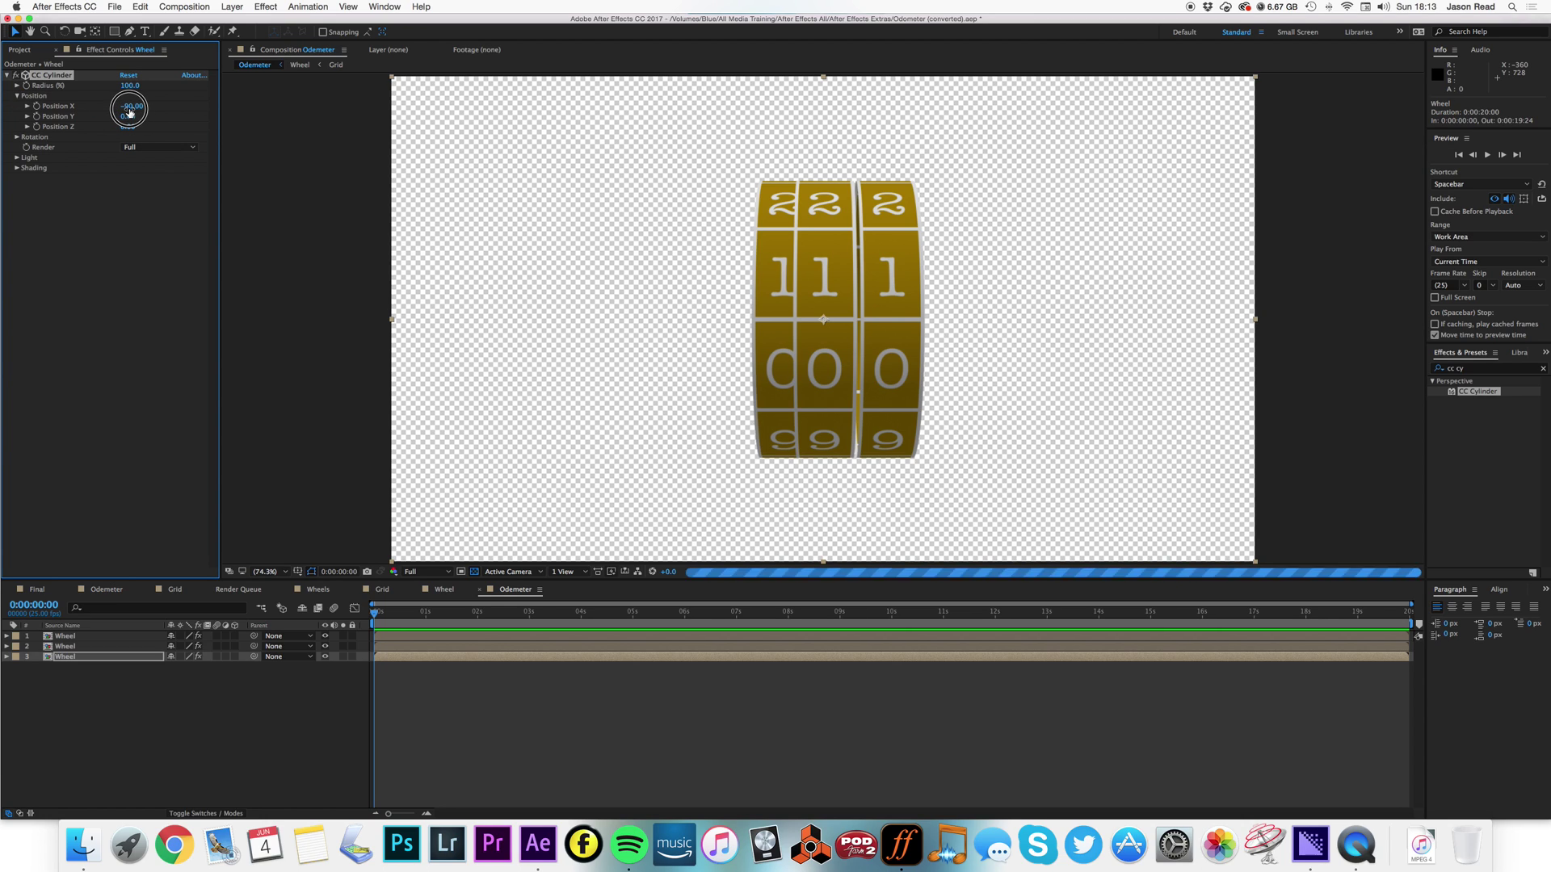
{"action": "left_click", "coordinate": [126, 111]}
{"action": "type", "text": "-140"}
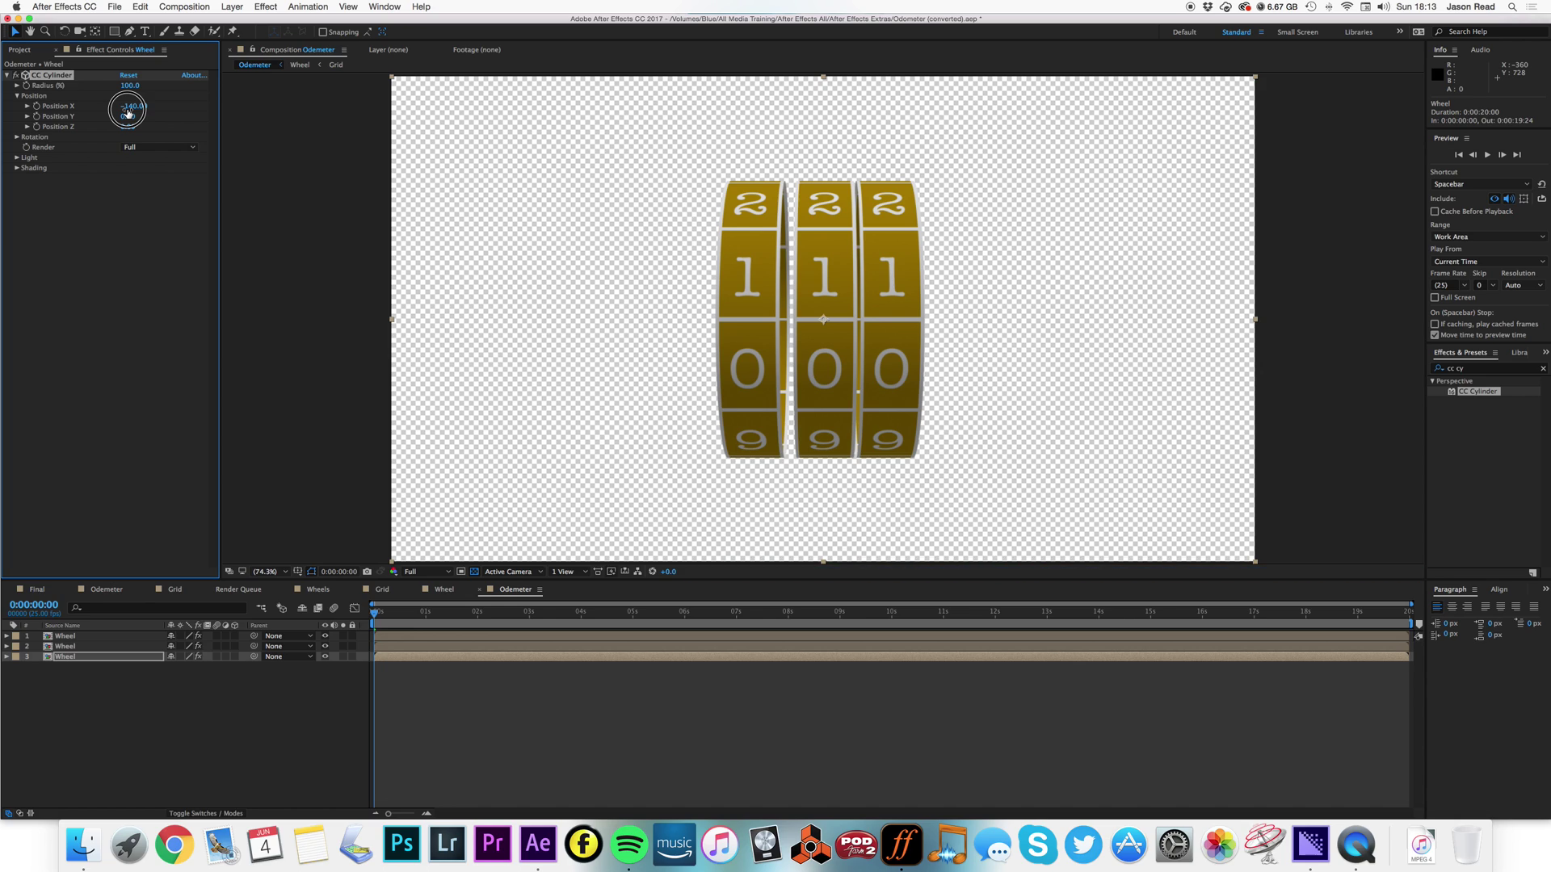
{"action": "key", "text": "Return"}
{"action": "type", "text": "-130"}
{"action": "key", "text": "Return"}
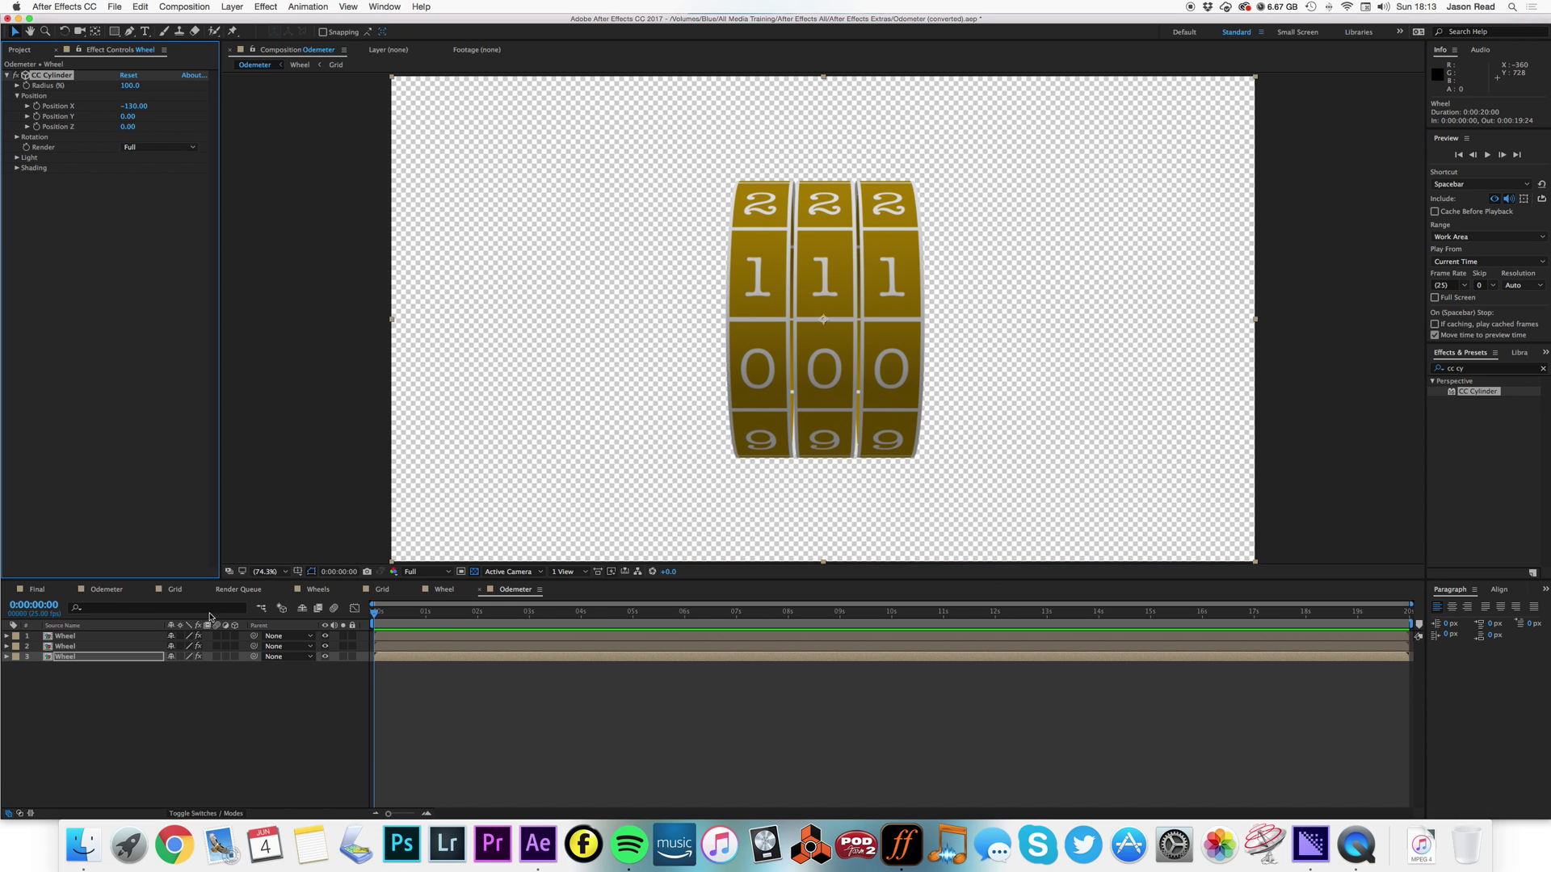
{"action": "left_click", "coordinate": [264, 681]}
Rename the middle wheel's layer to Middle.
{"action": "left_click", "coordinate": [324, 637]}
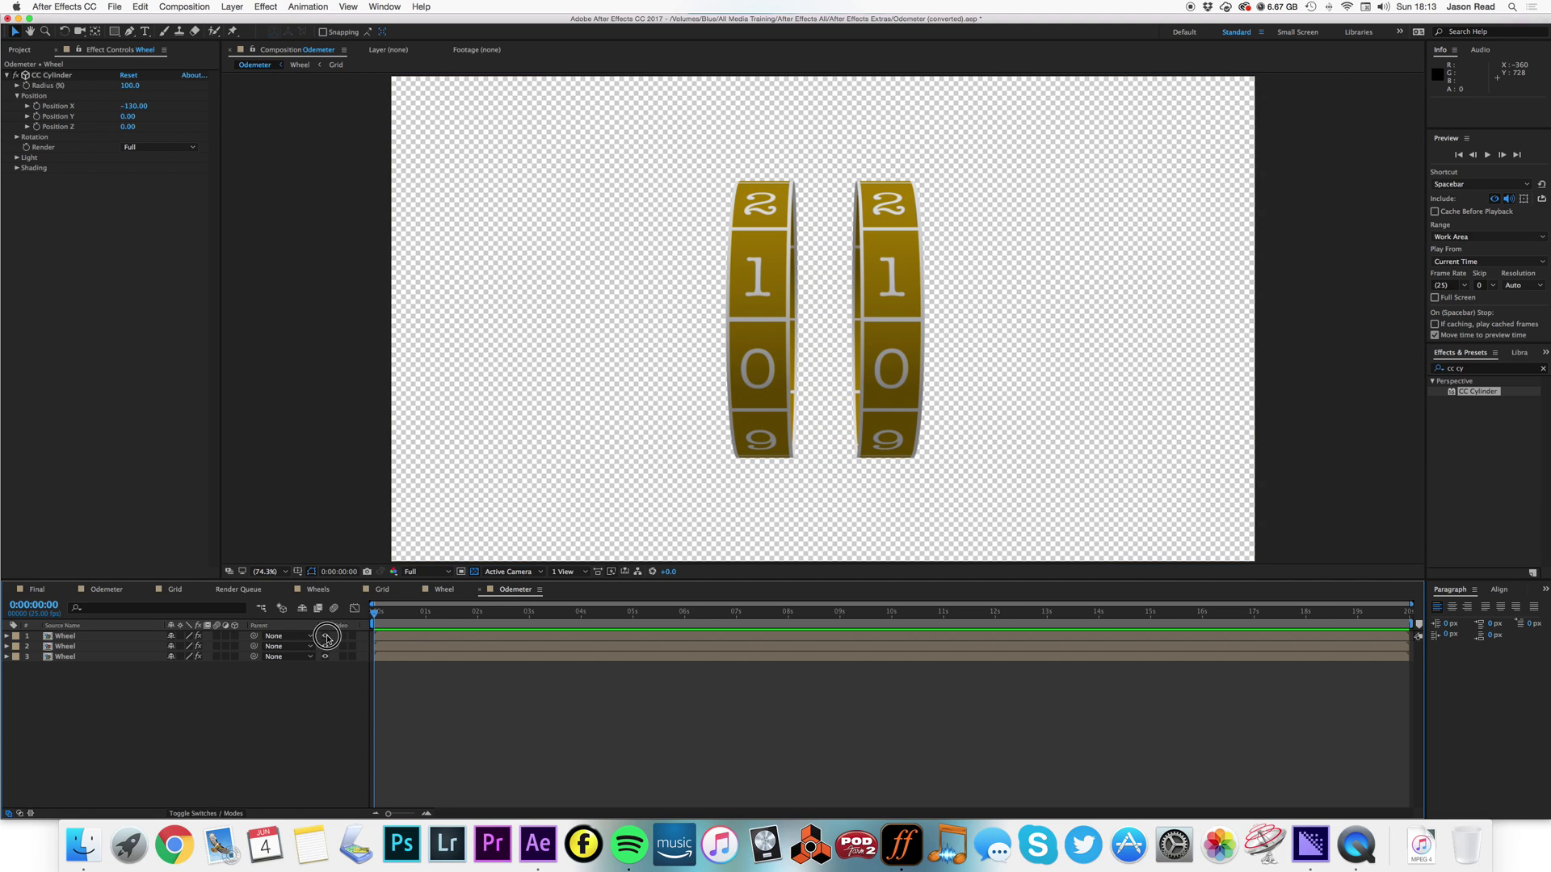
{"action": "left_click", "coordinate": [324, 637]}
{"action": "left_click", "coordinate": [81, 637]}
{"action": "key", "text": "Return"}
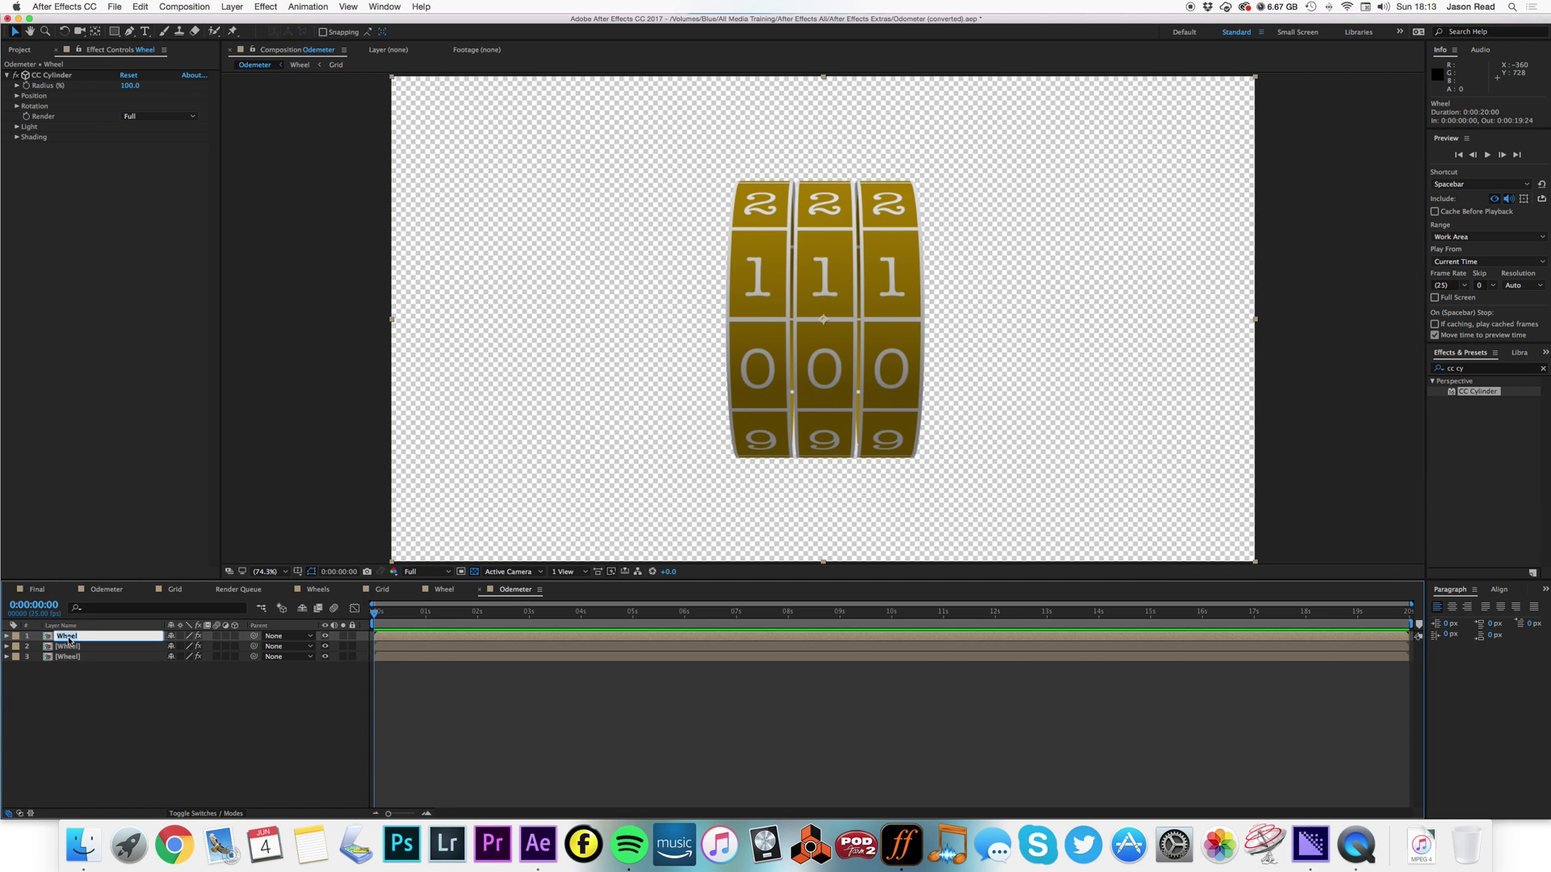
{"action": "type", "text": "Middle"}
{"action": "left_click", "coordinate": [71, 648]}
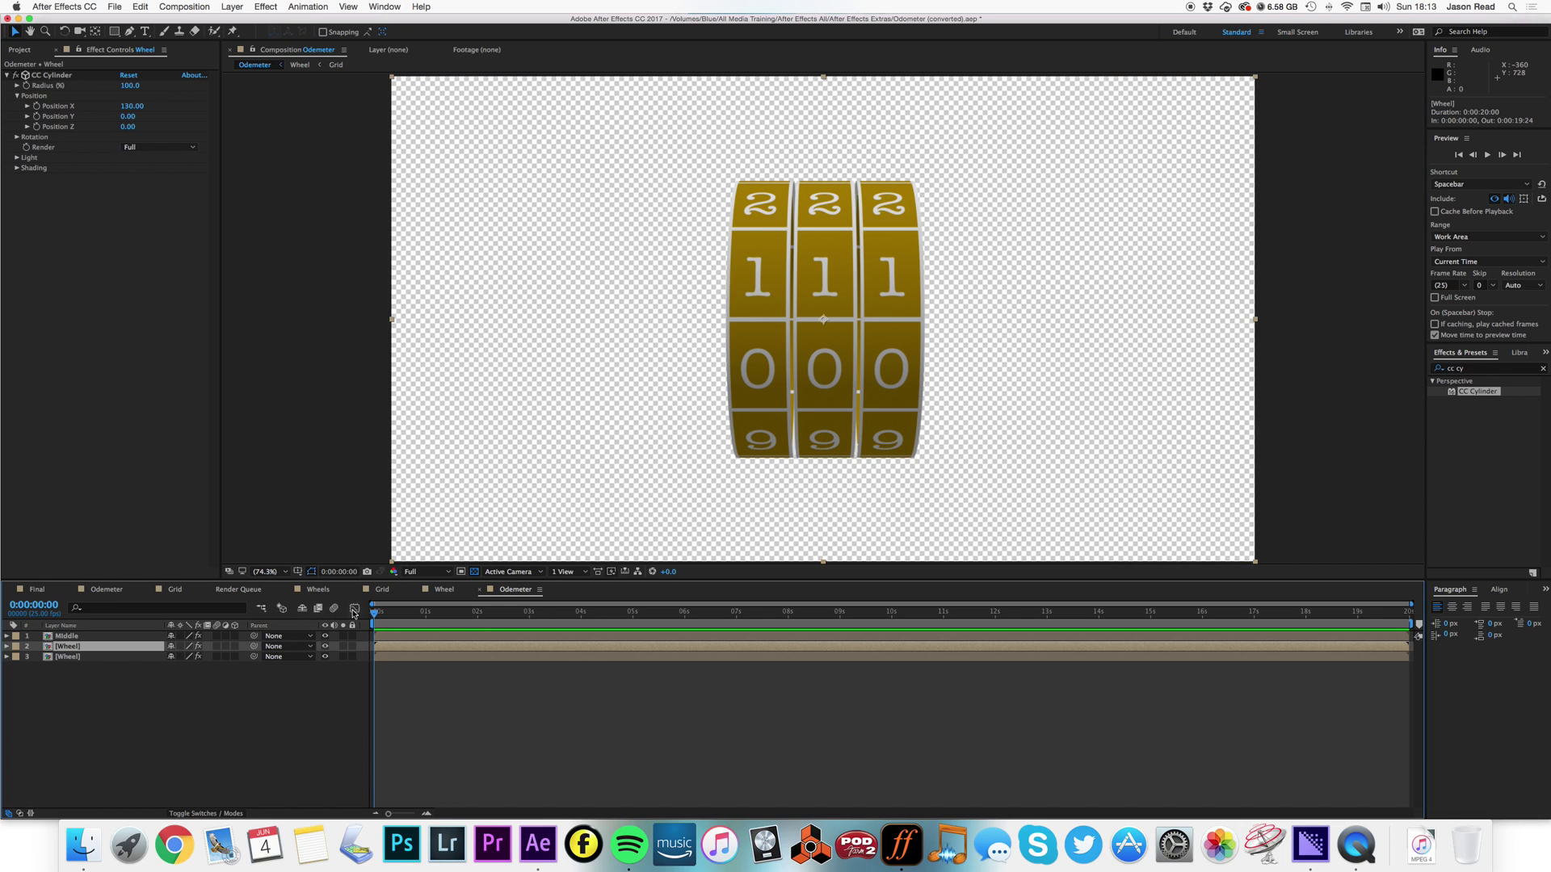
Rename the remaining two wheel layers Right and Left.
{"action": "left_click", "coordinate": [324, 647]}
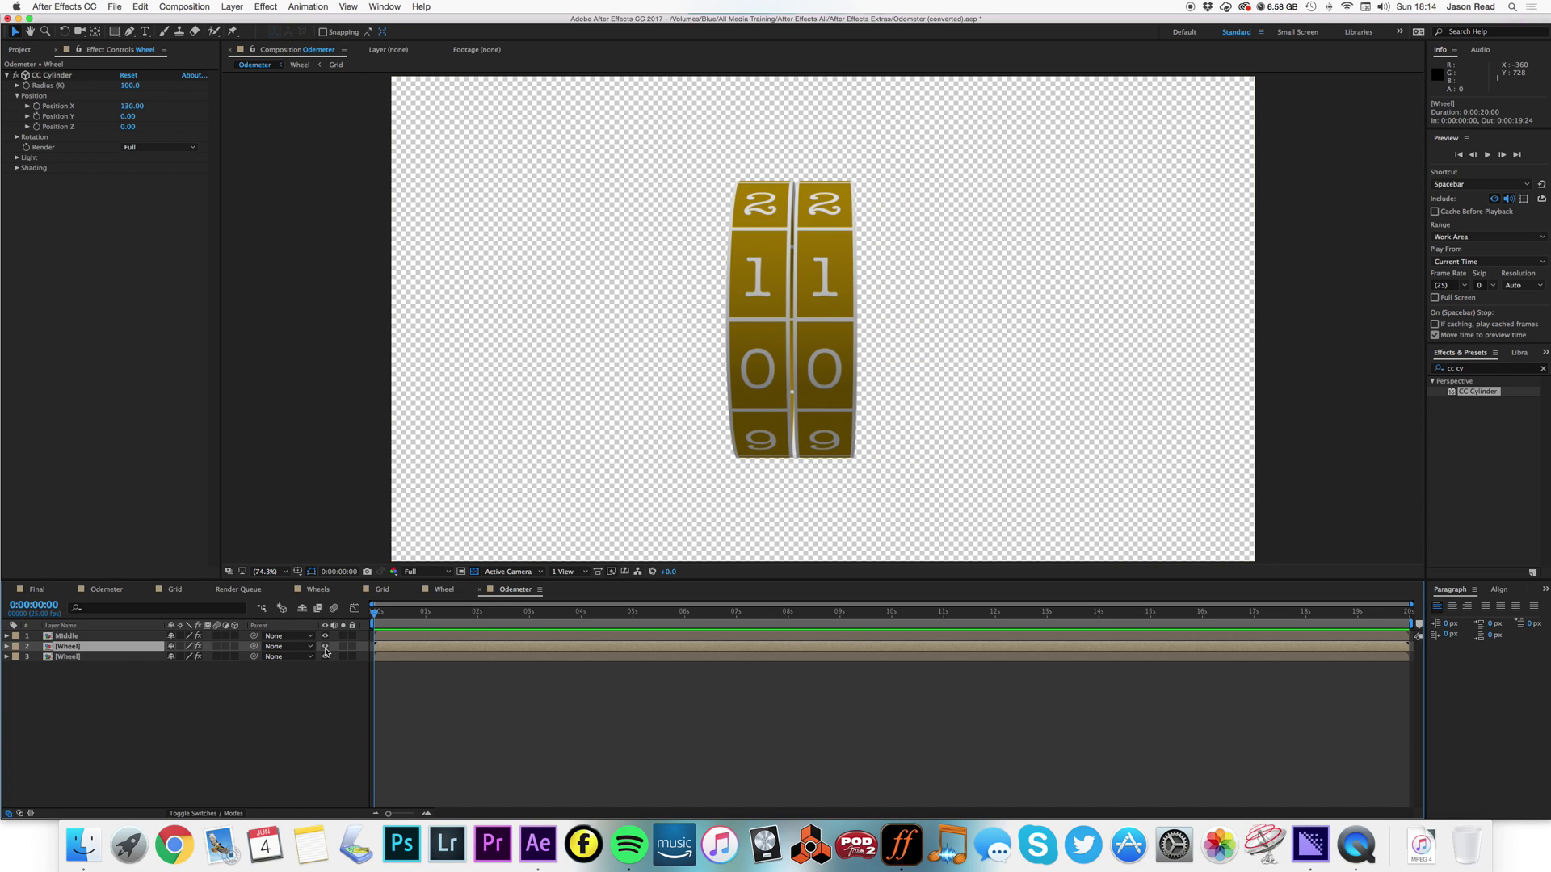
{"action": "left_click", "coordinate": [325, 647]}
{"action": "key", "text": "Return"}
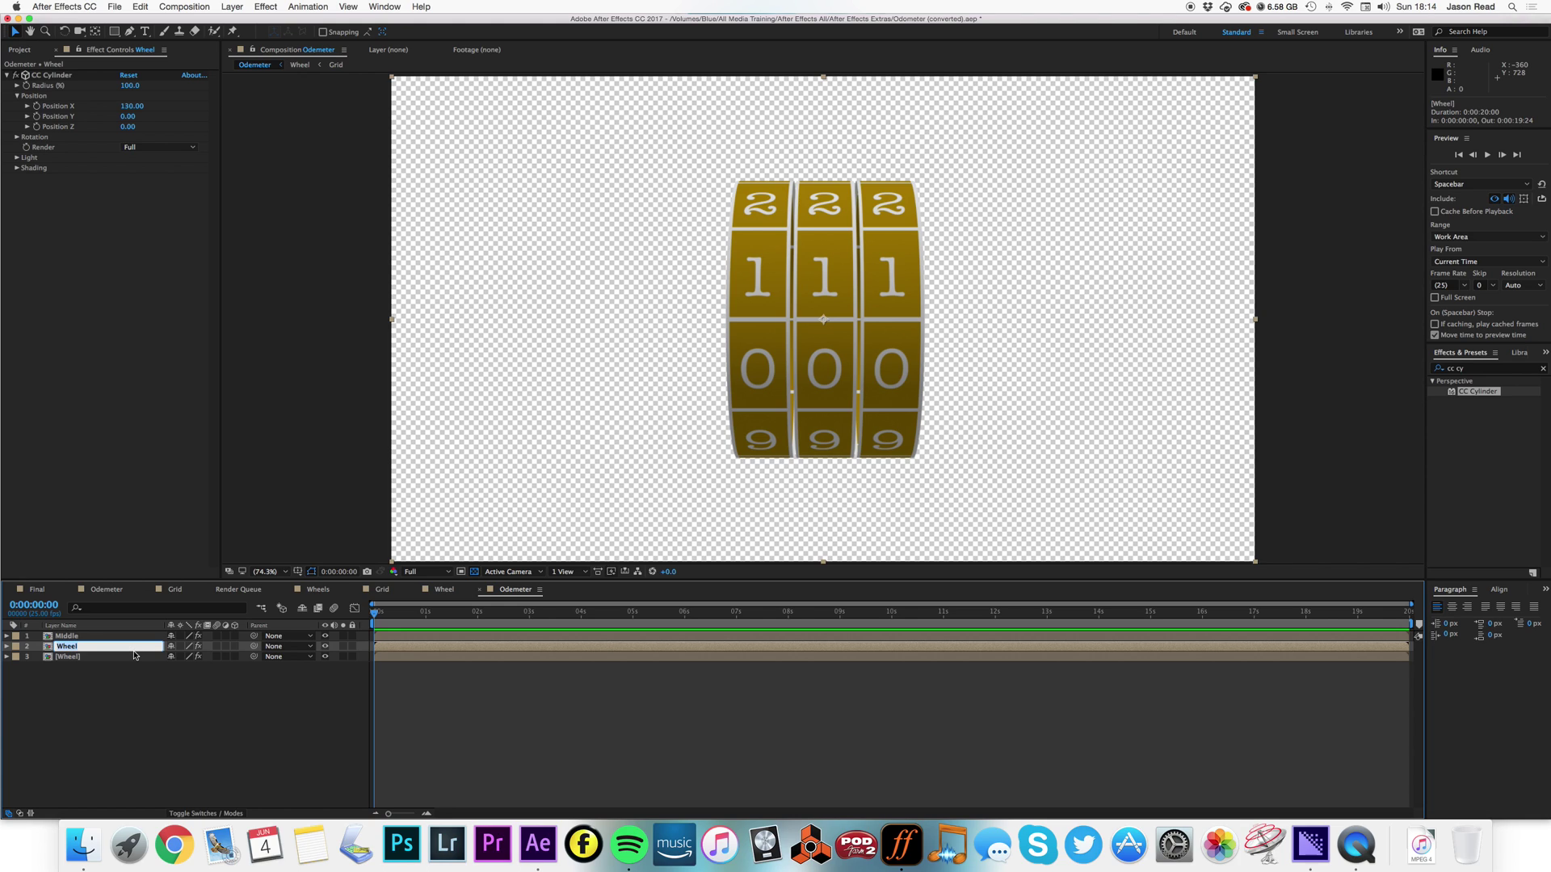
{"action": "type", "text": "Right"}
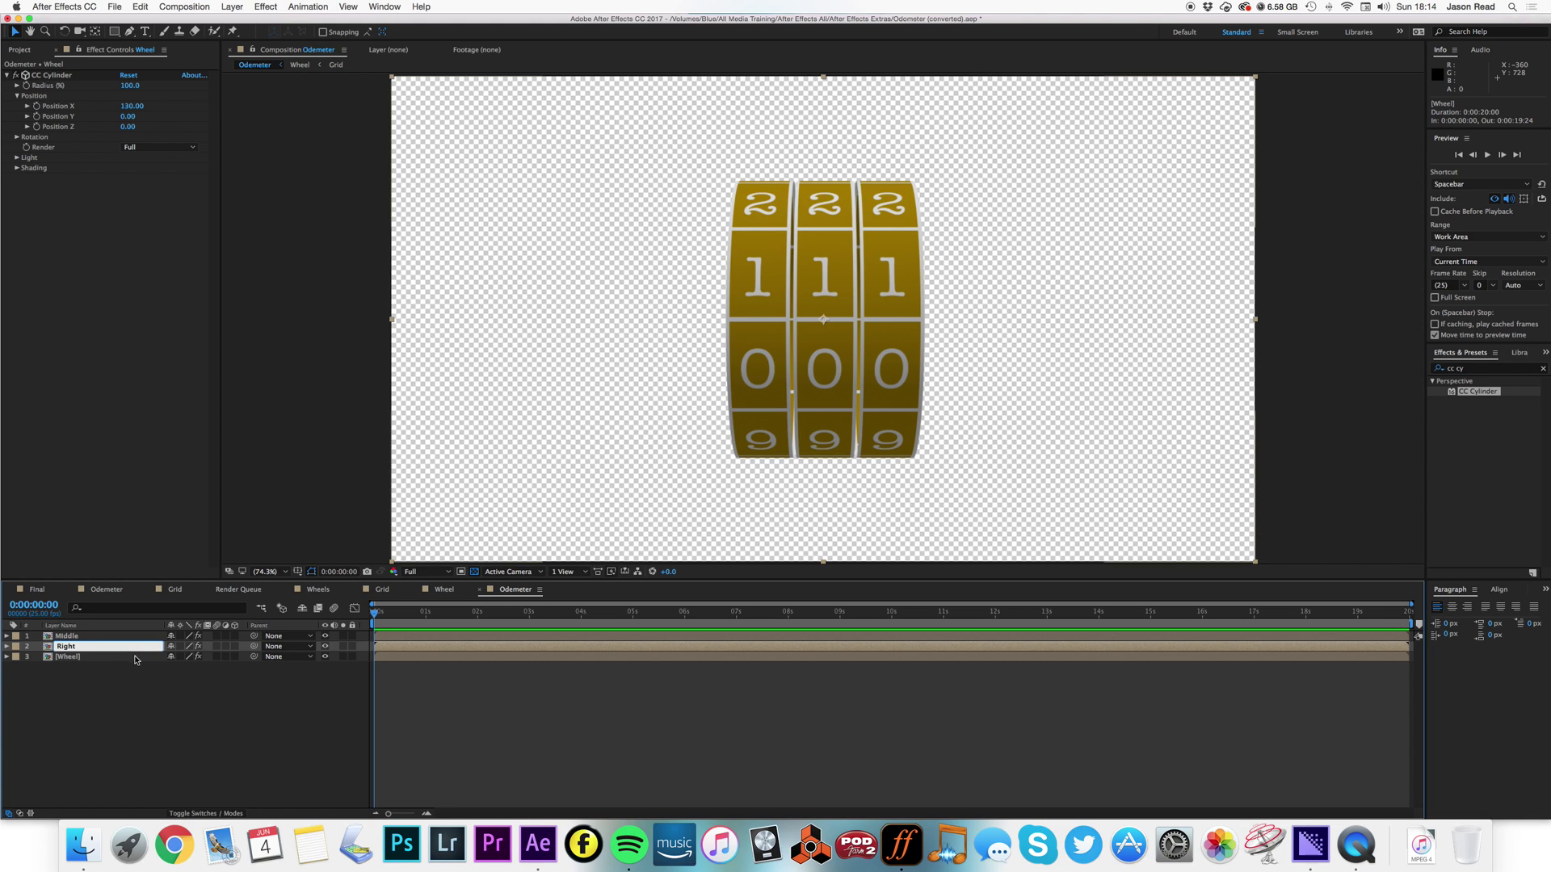
{"action": "left_click", "coordinate": [78, 656]}
{"action": "key", "text": "Return"}
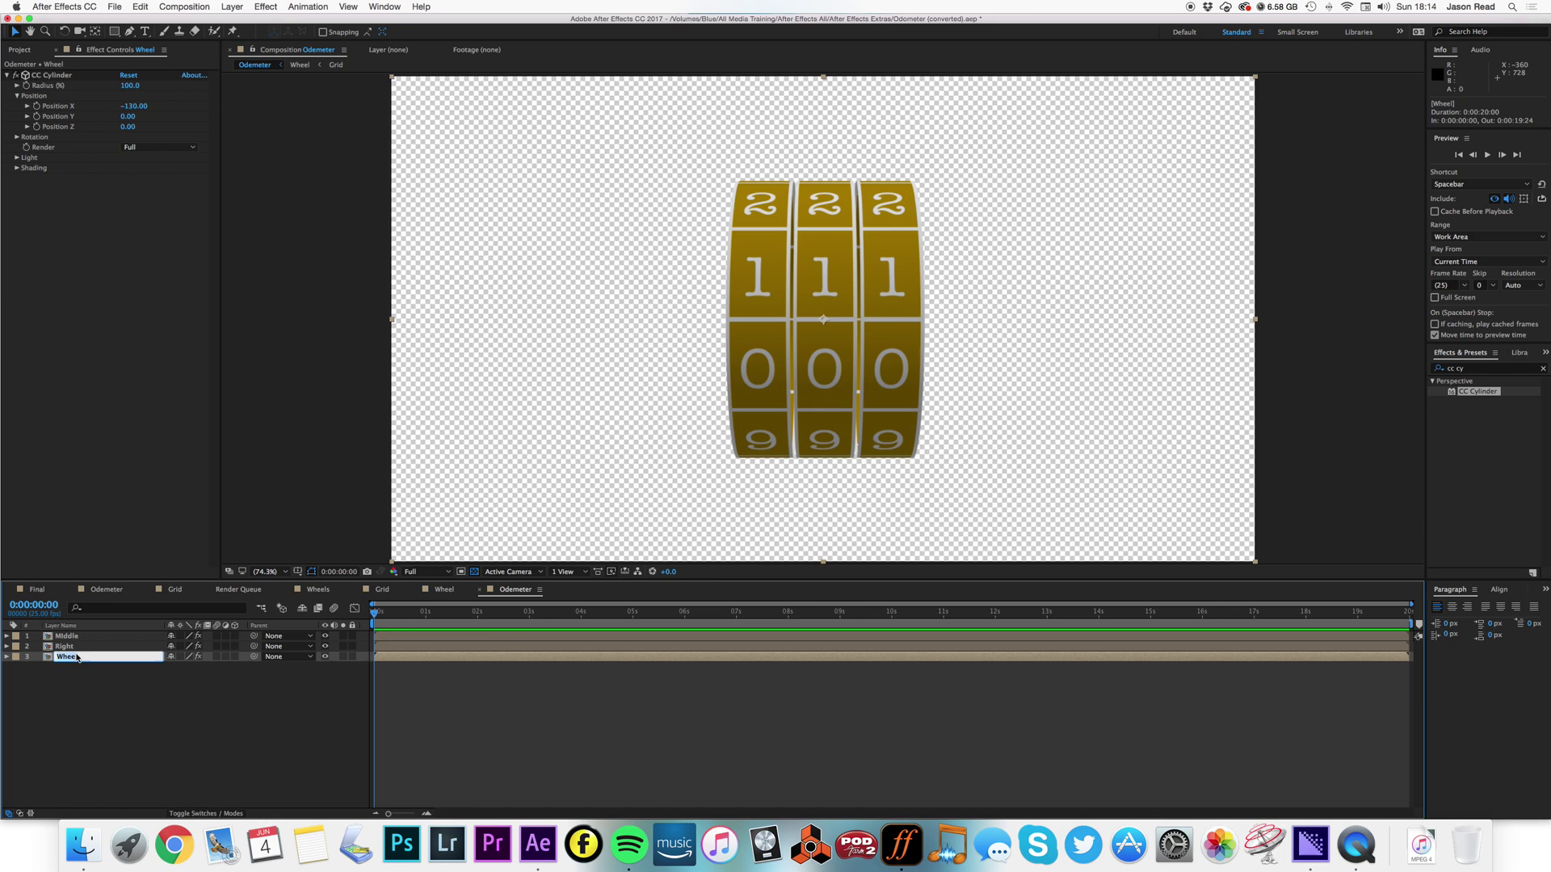
{"action": "type", "text": "Left"}
{"action": "left_click", "coordinate": [138, 684]}
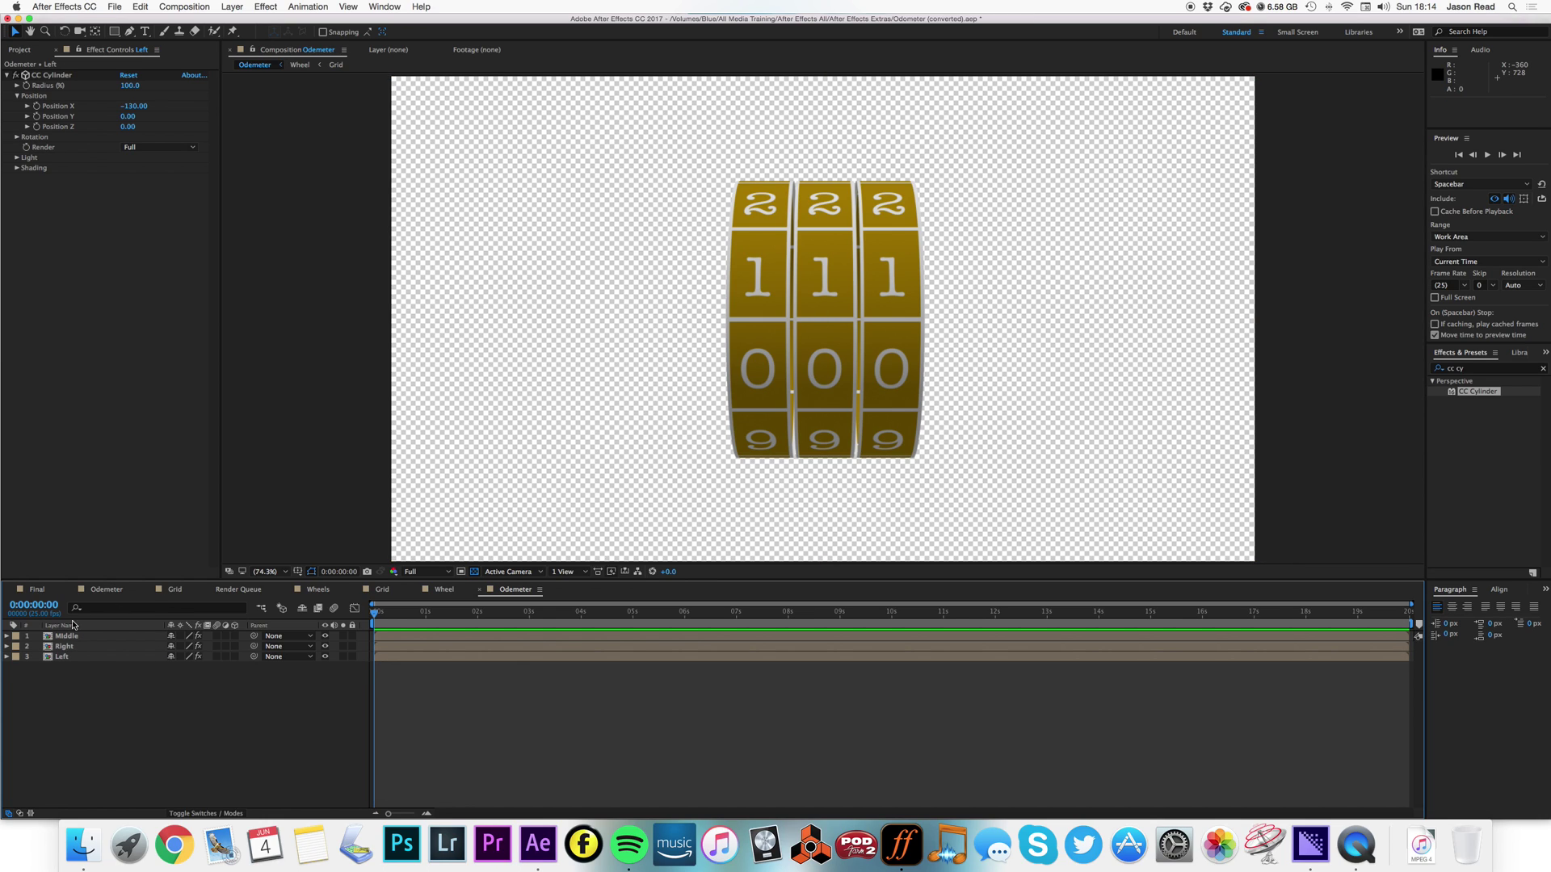
Move the Left layer above Right so the order reads Middle, Left, Right.
{"action": "left_click_drag", "start_coordinate": [74, 657], "coordinate": [69, 645]}
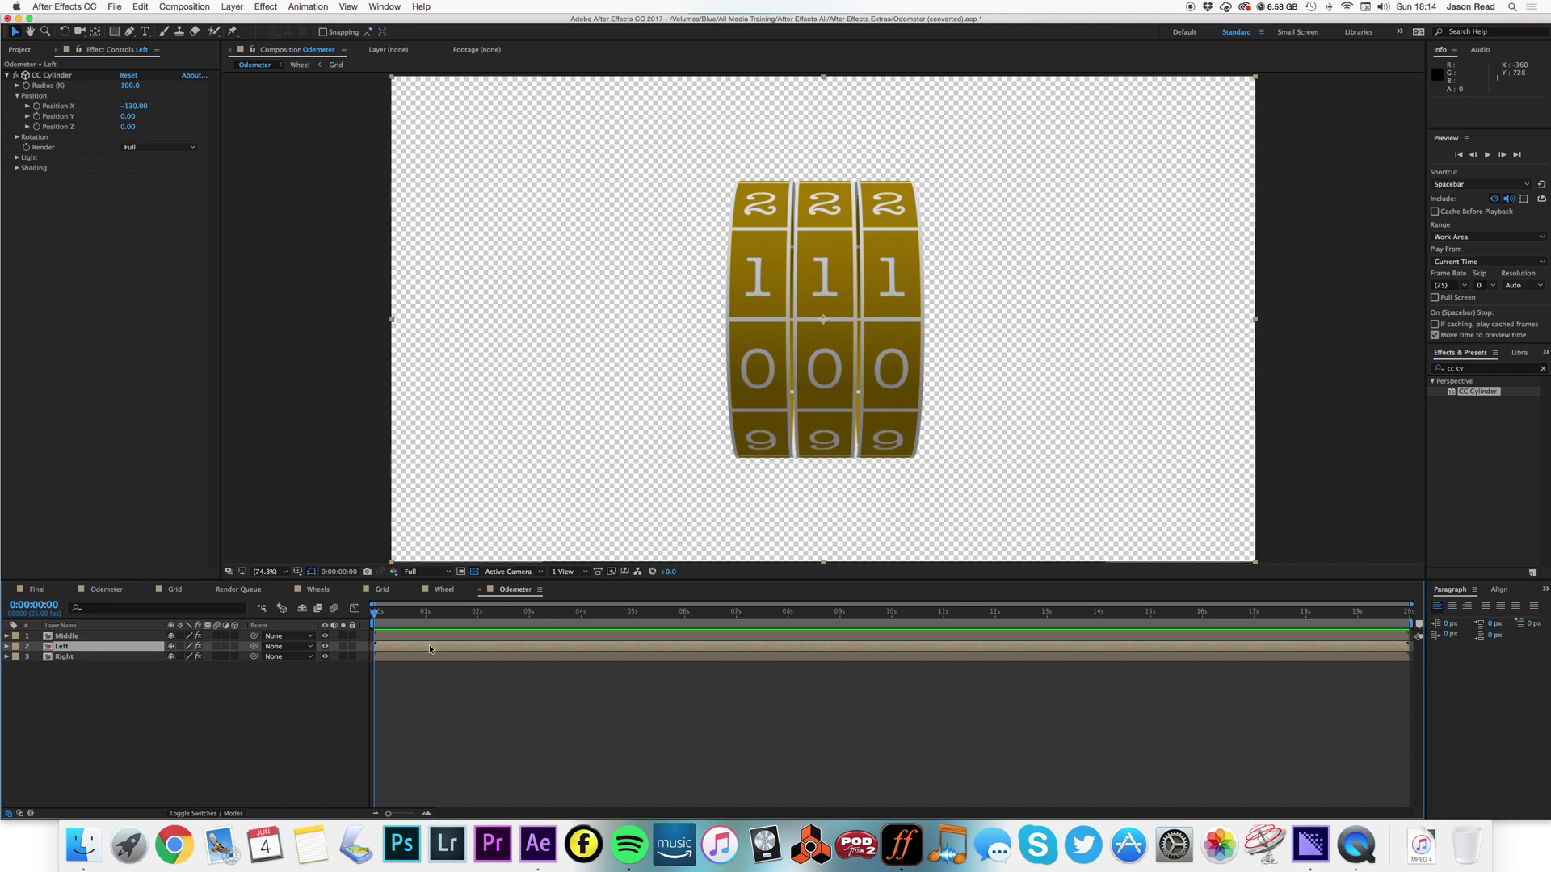
{"action": "left_click", "coordinate": [429, 710]}
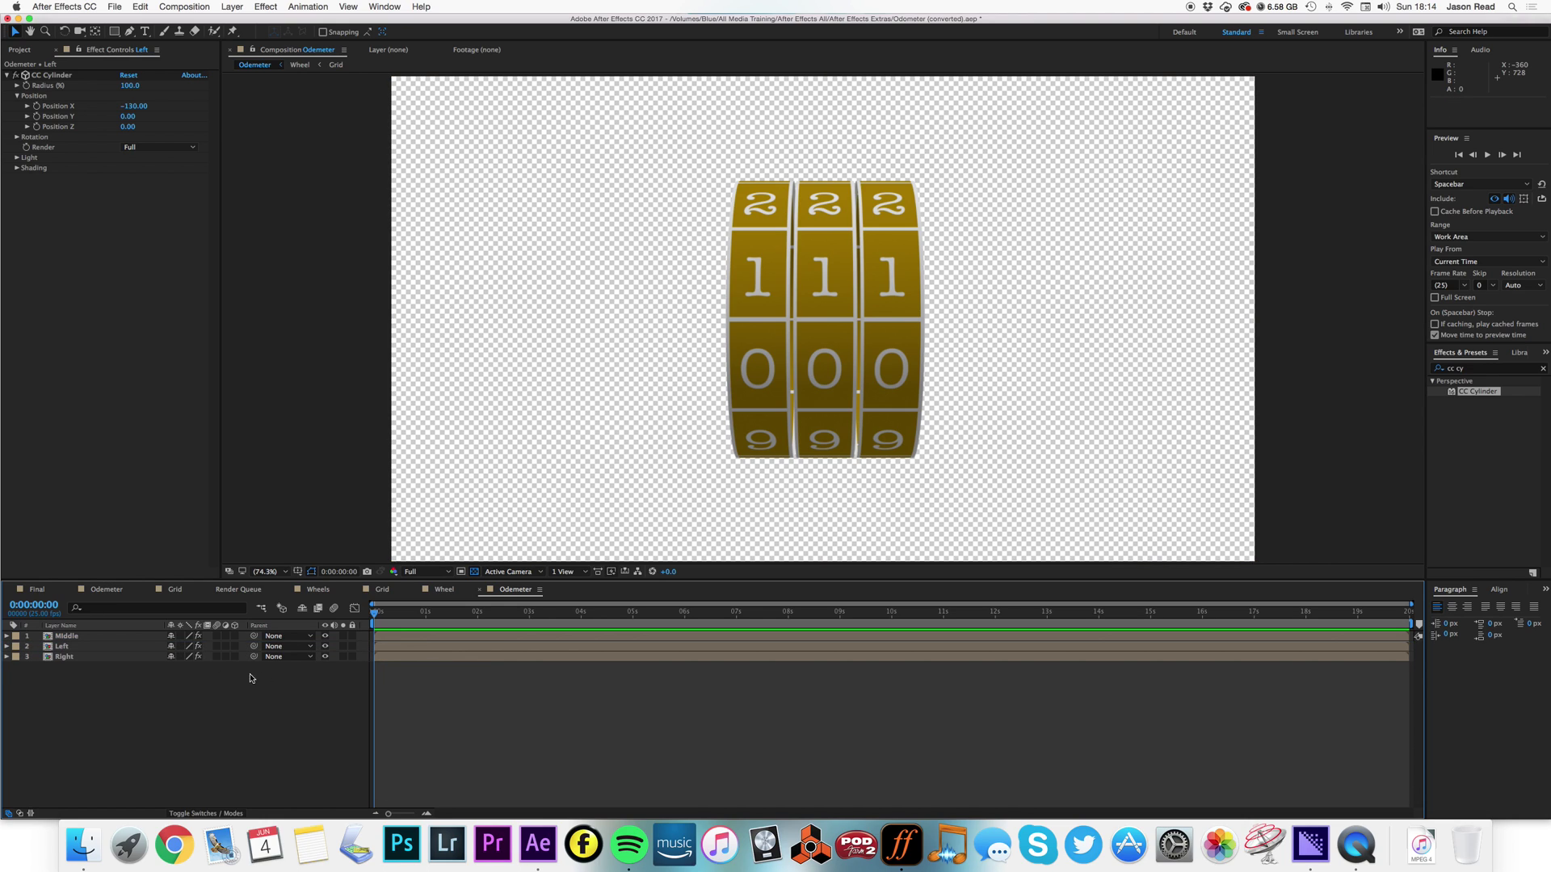
{"action": "left_click", "coordinate": [113, 636]}
{"action": "left_click", "coordinate": [108, 646]}
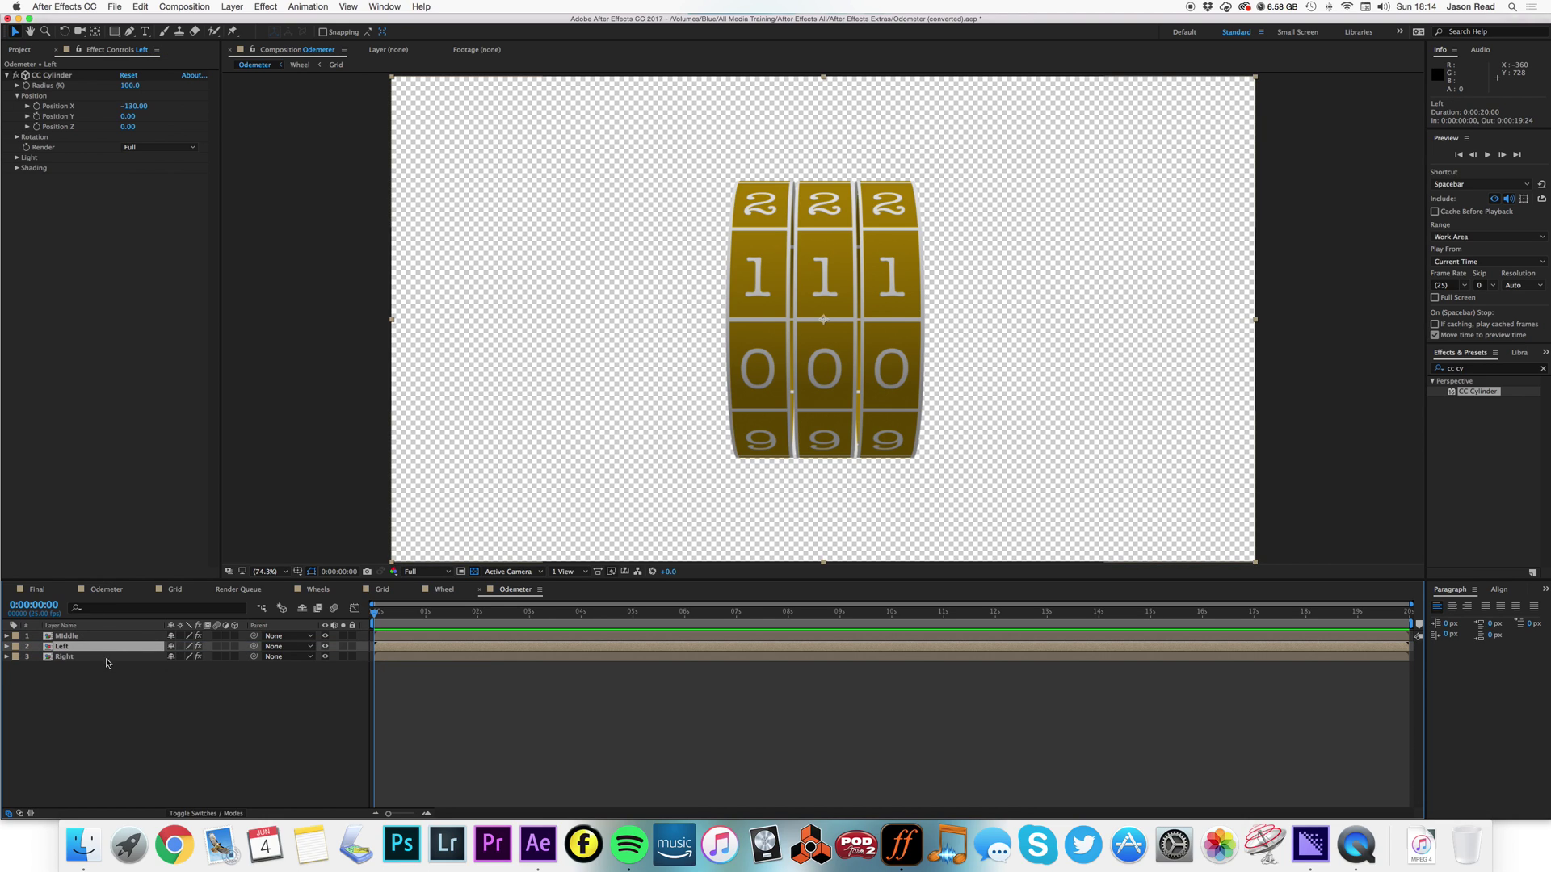
{"action": "left_click", "coordinate": [107, 656]}
{"action": "left_click", "coordinate": [146, 682]}
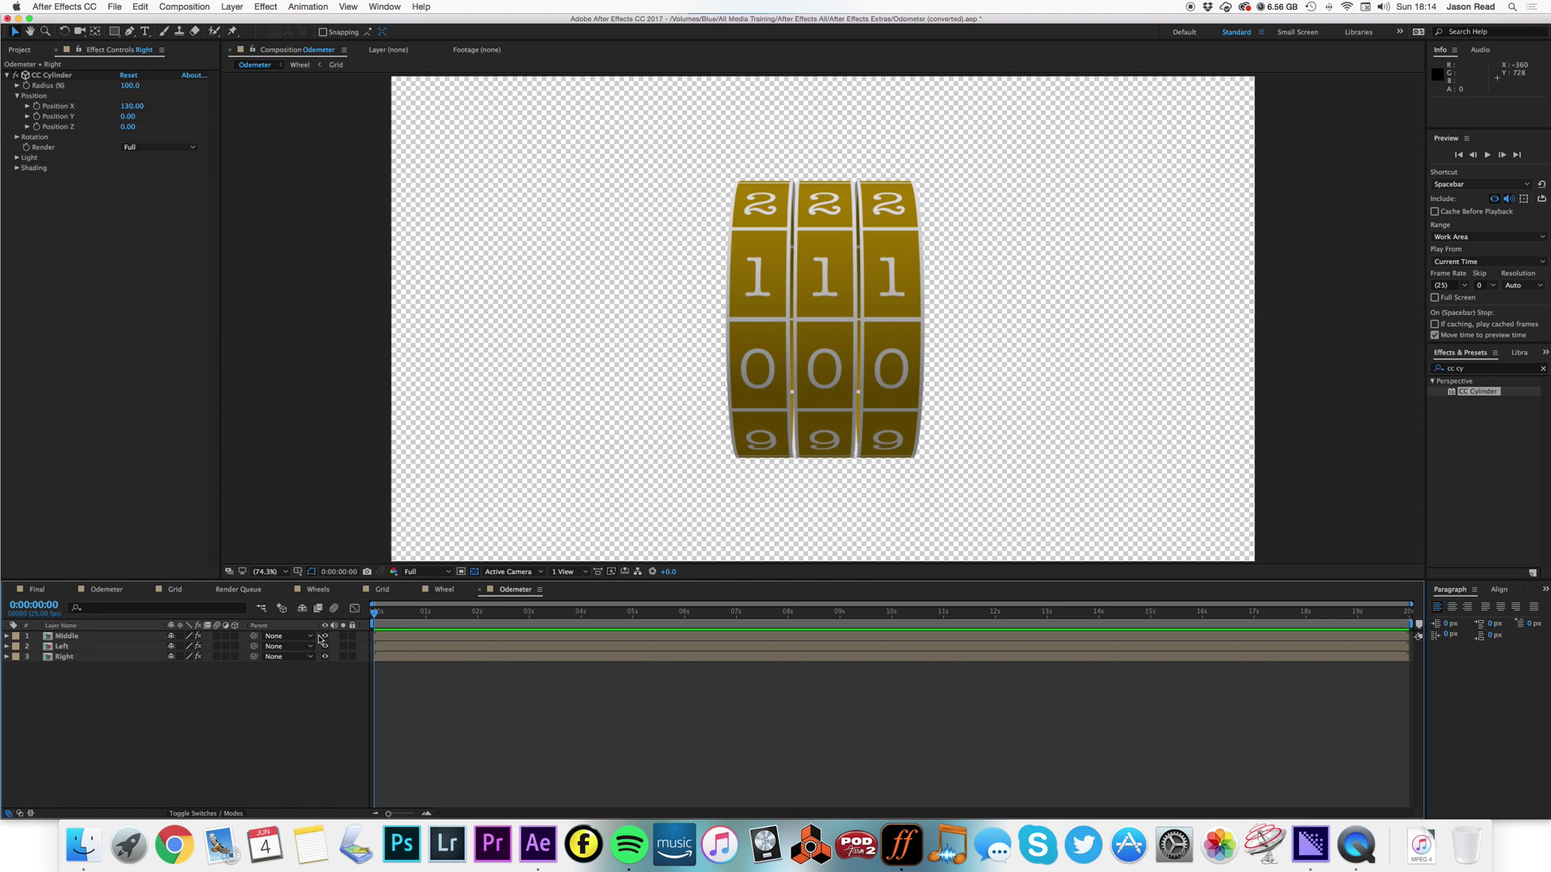
{"action": "left_click", "coordinate": [127, 517]}
Add a null object layer and apply three Slider Control effects to it.
{"action": "left_click", "coordinate": [234, 7]}
{"action": "mouse_move", "coordinate": [238, 21]}
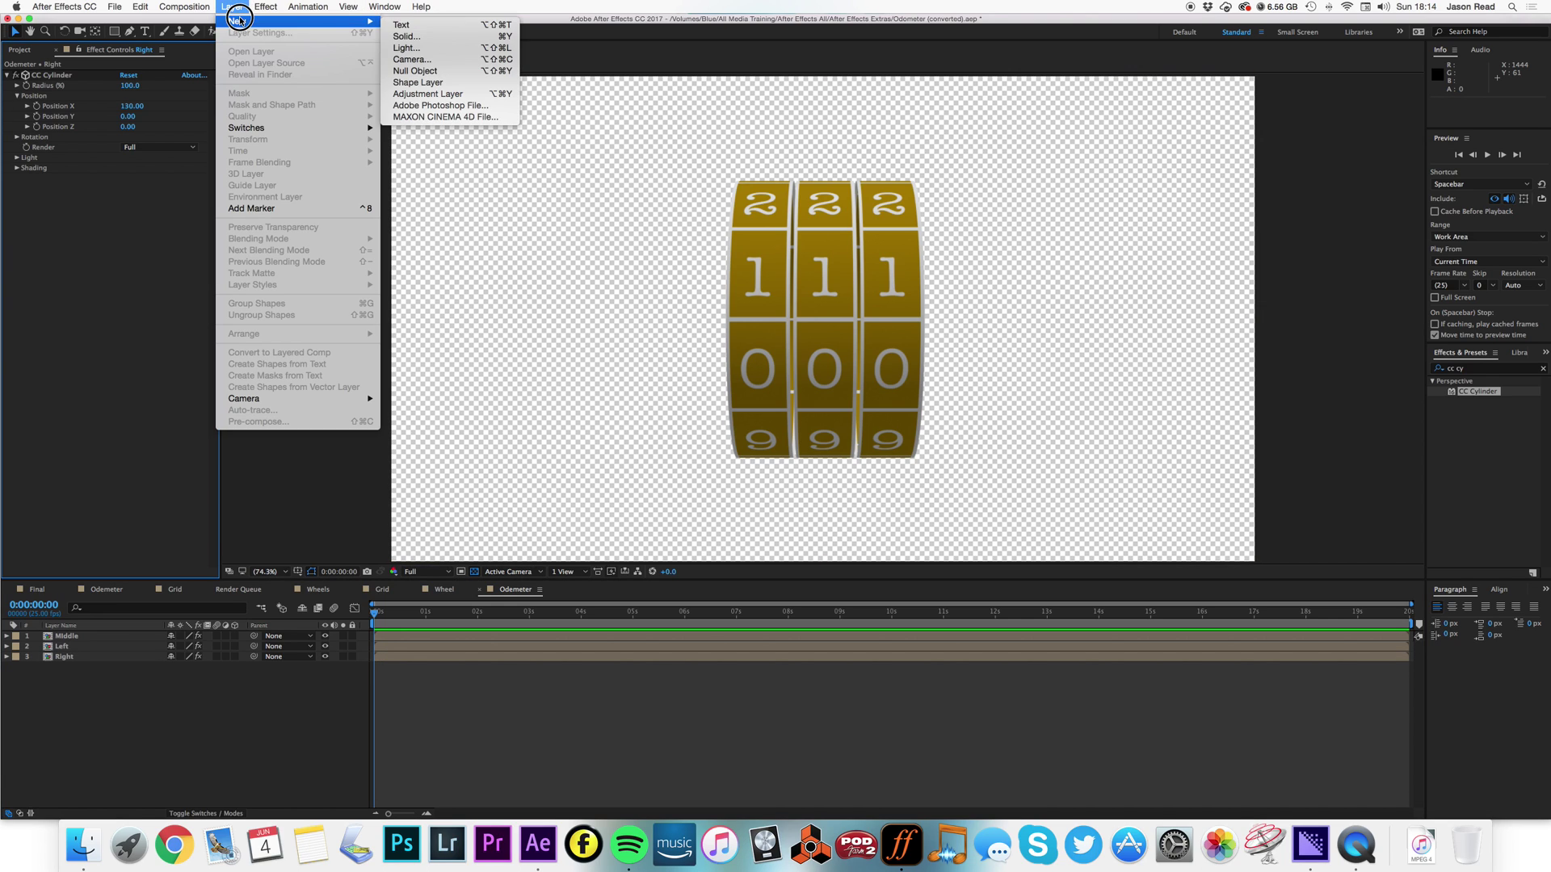
{"action": "left_click", "coordinate": [412, 71]}
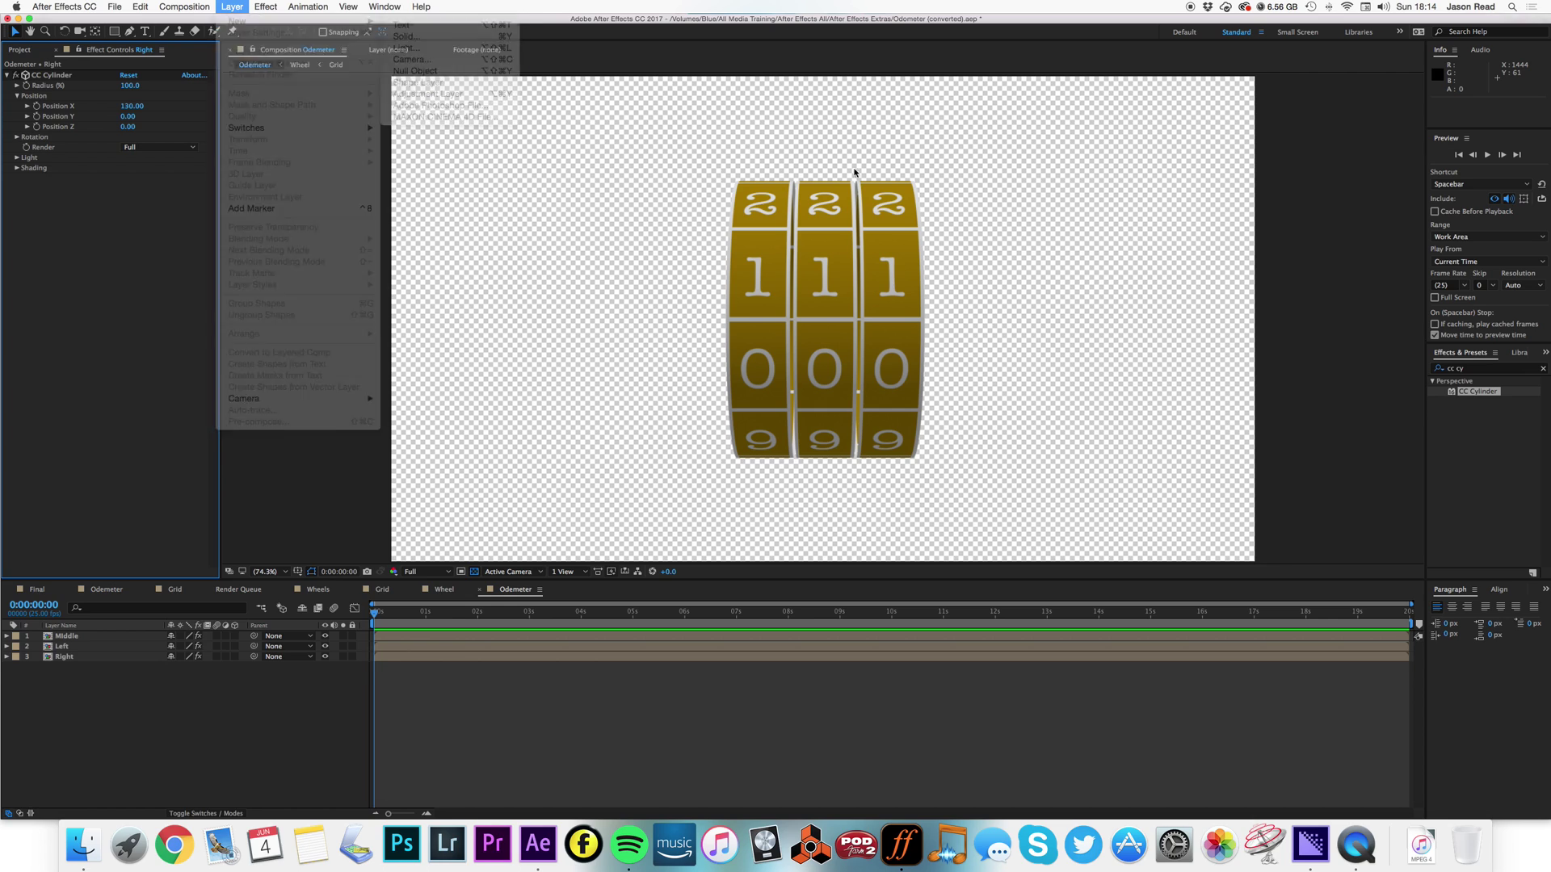
{"action": "left_click", "coordinate": [1507, 371]}
{"action": "type", "text": "sl"}
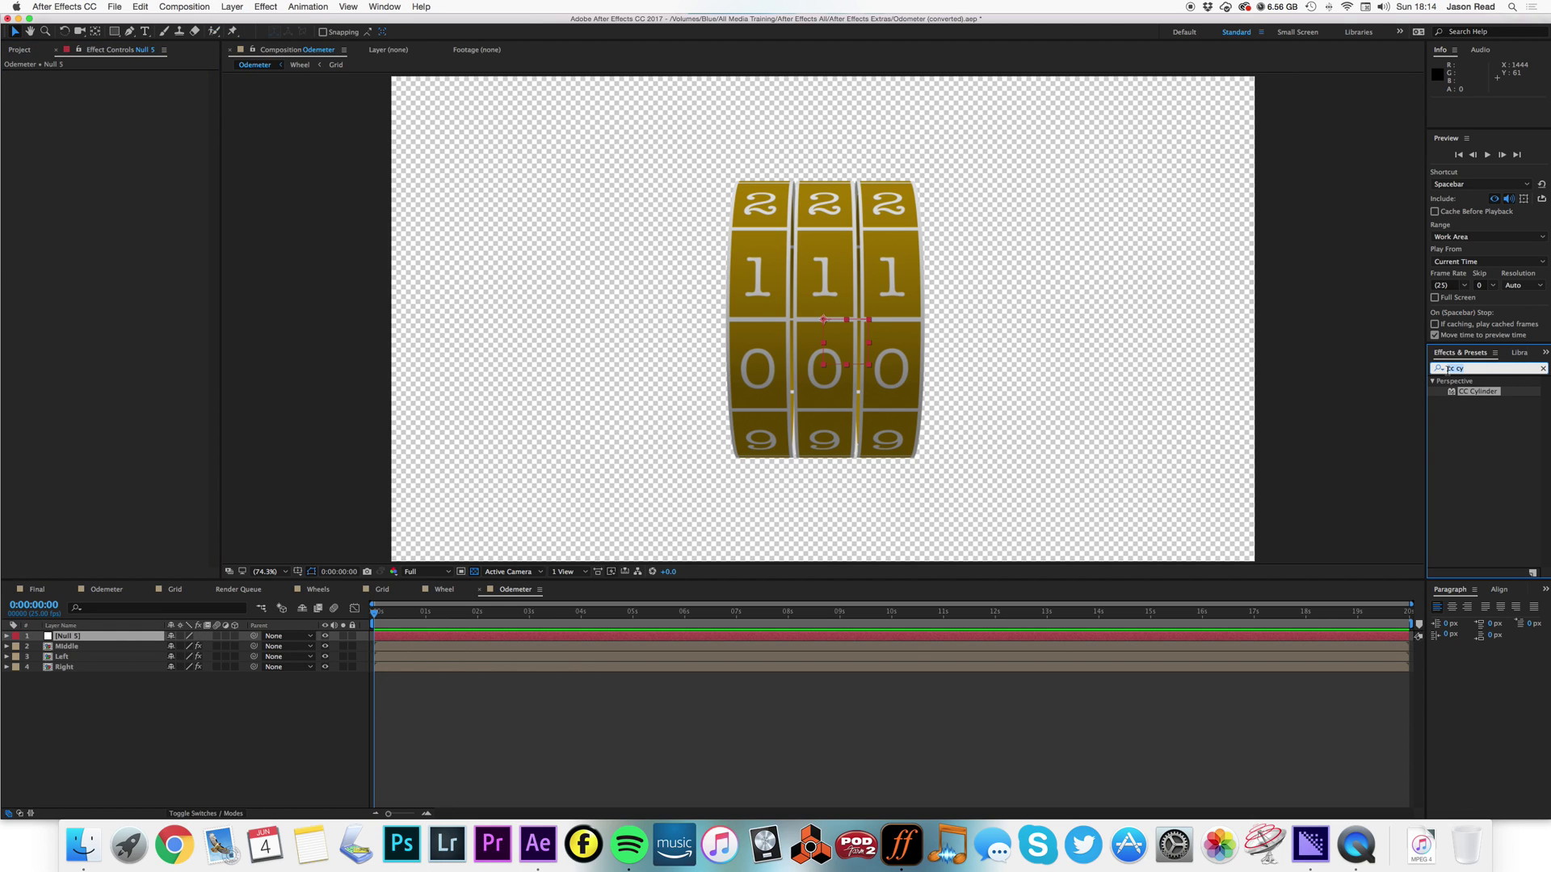
{"action": "type", "text": "ider"}
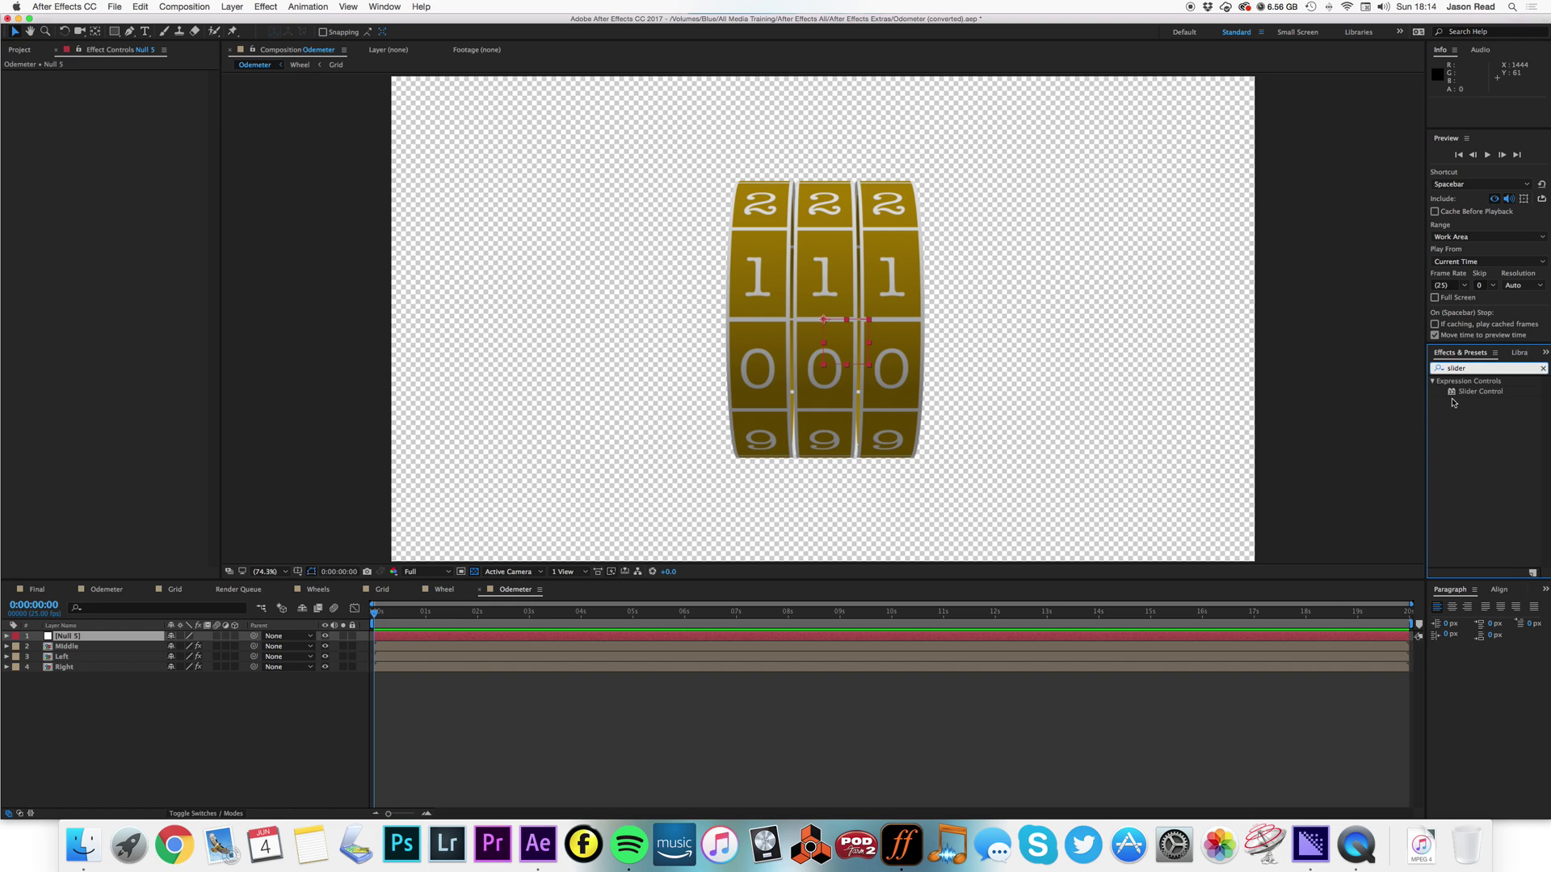
{"action": "left_click_drag", "start_coordinate": [1466, 392], "coordinate": [1319, 638]}
{"action": "left_click_drag", "start_coordinate": [1467, 392], "coordinate": [1319, 638]}
{"action": "left_click_drag", "start_coordinate": [1466, 392], "coordinate": [1302, 640]}
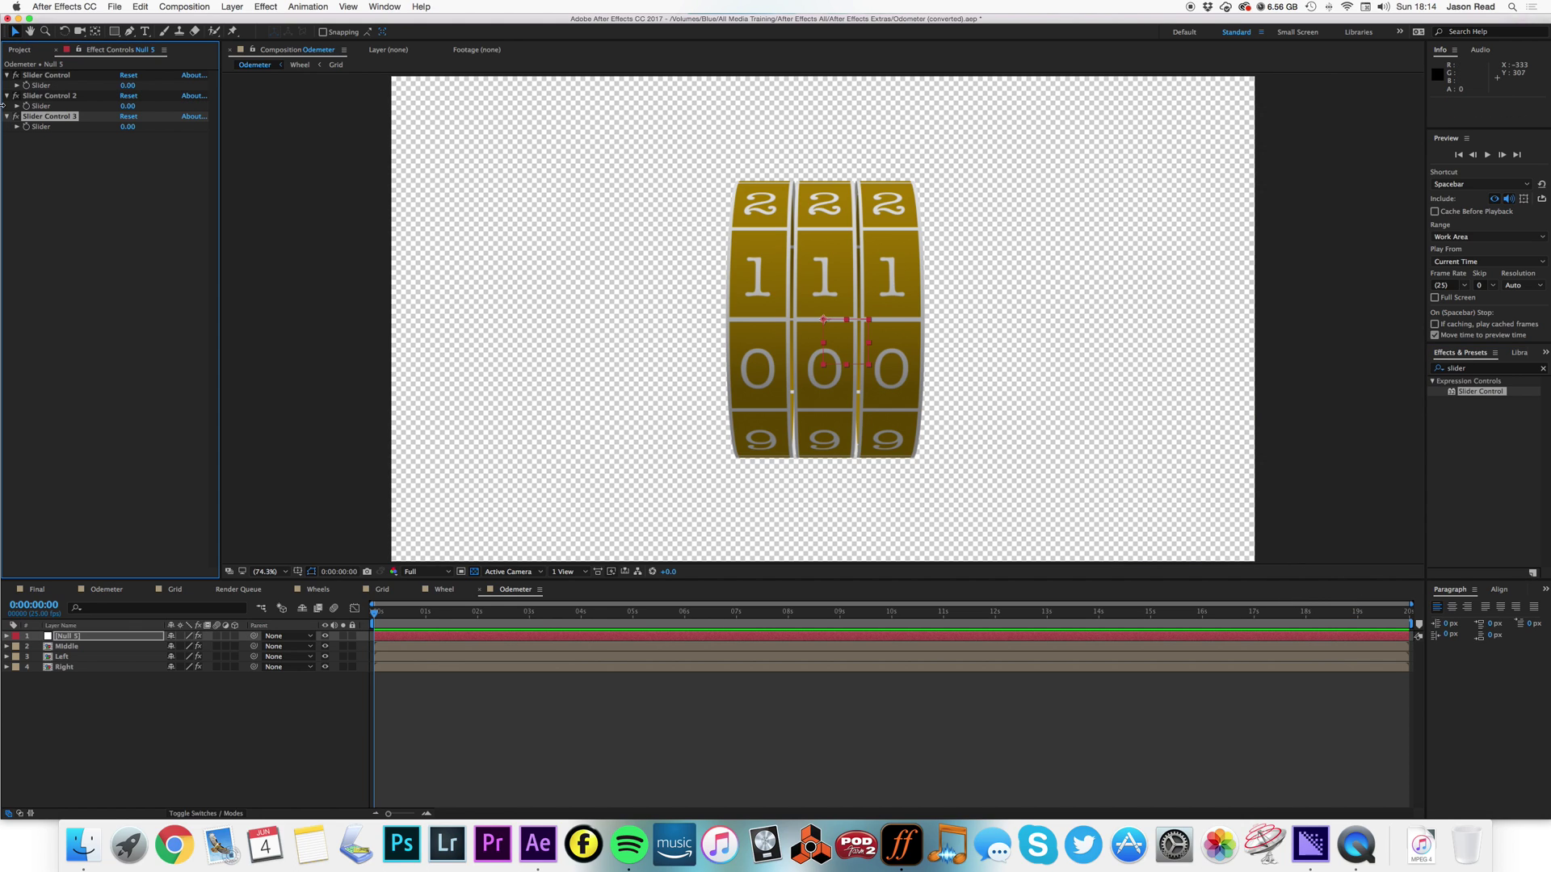
Rename the first two slider controls Middle and Left.
{"action": "left_click", "coordinate": [51, 75]}
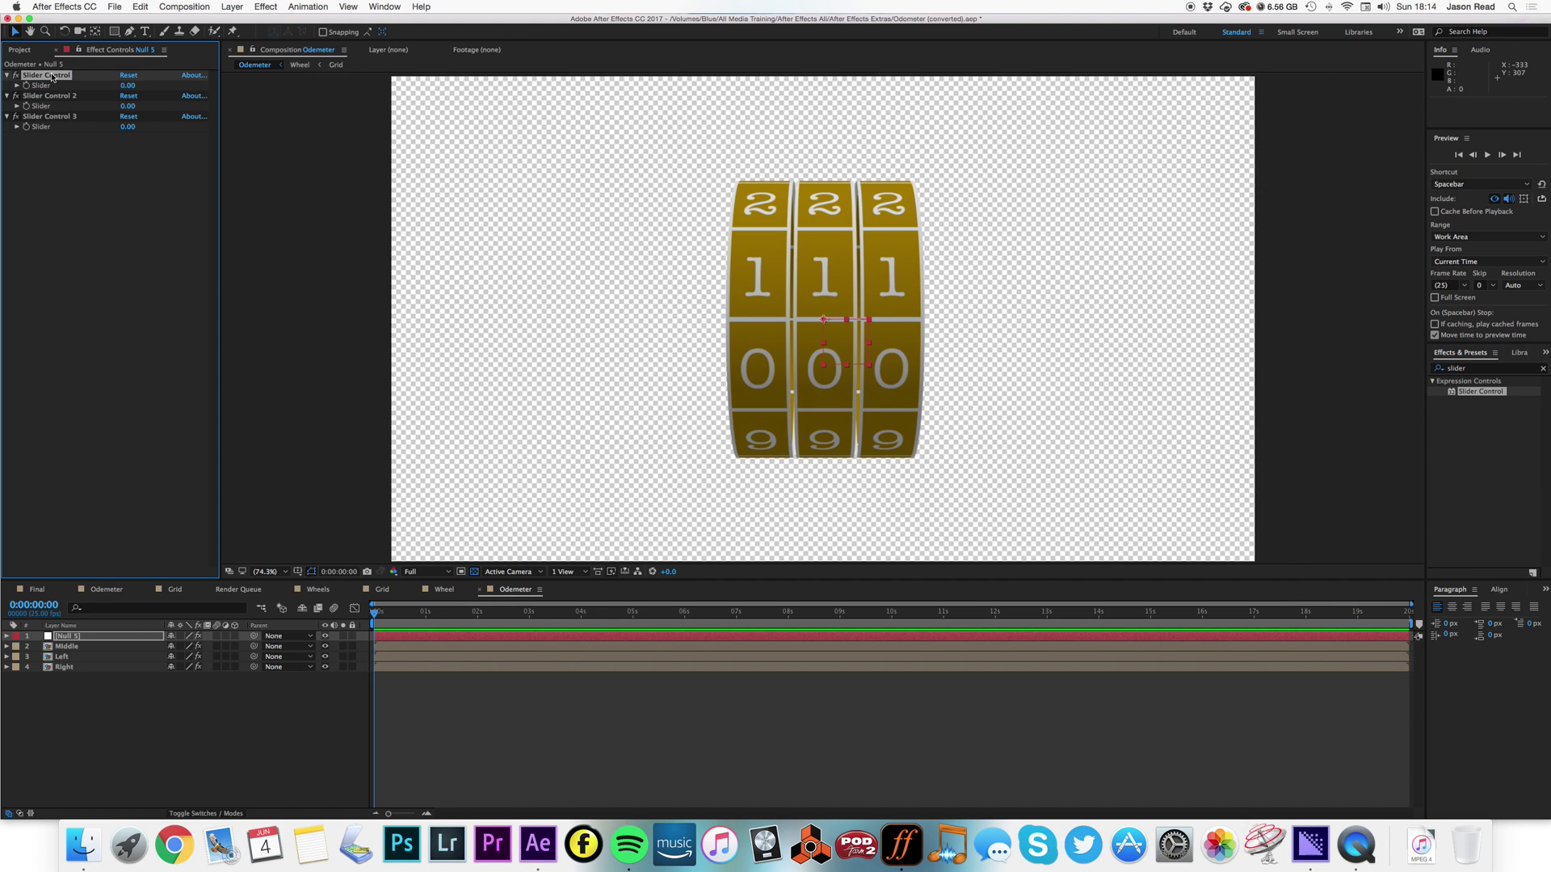
{"action": "key", "text": "Return"}
{"action": "type", "text": "Middle"}
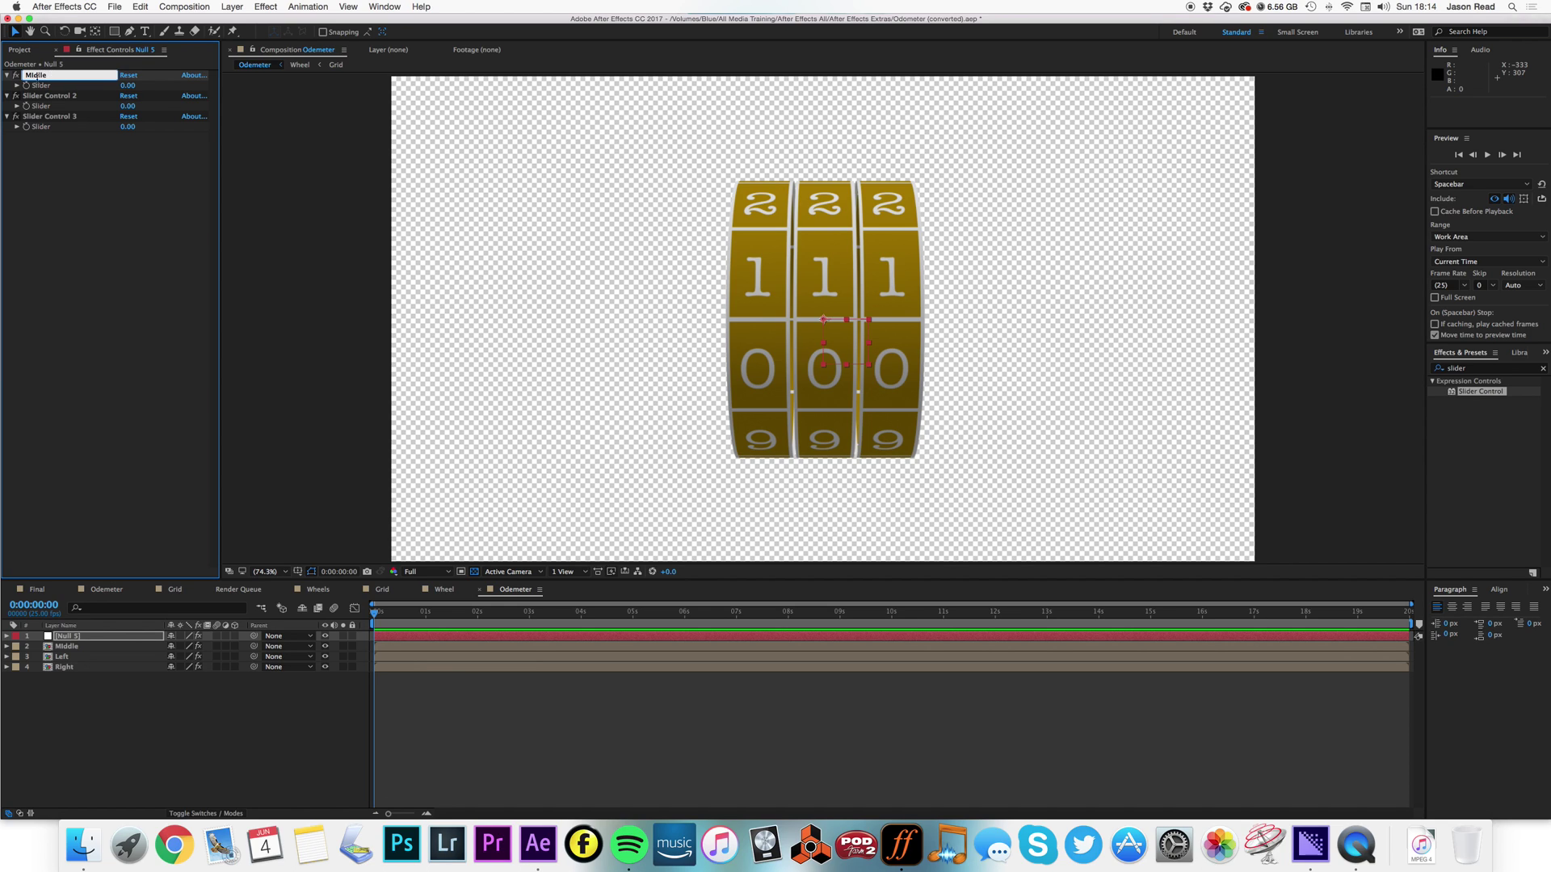
{"action": "left_click", "coordinate": [36, 97]}
{"action": "key", "text": "Return"}
{"action": "type", "text": "L"}
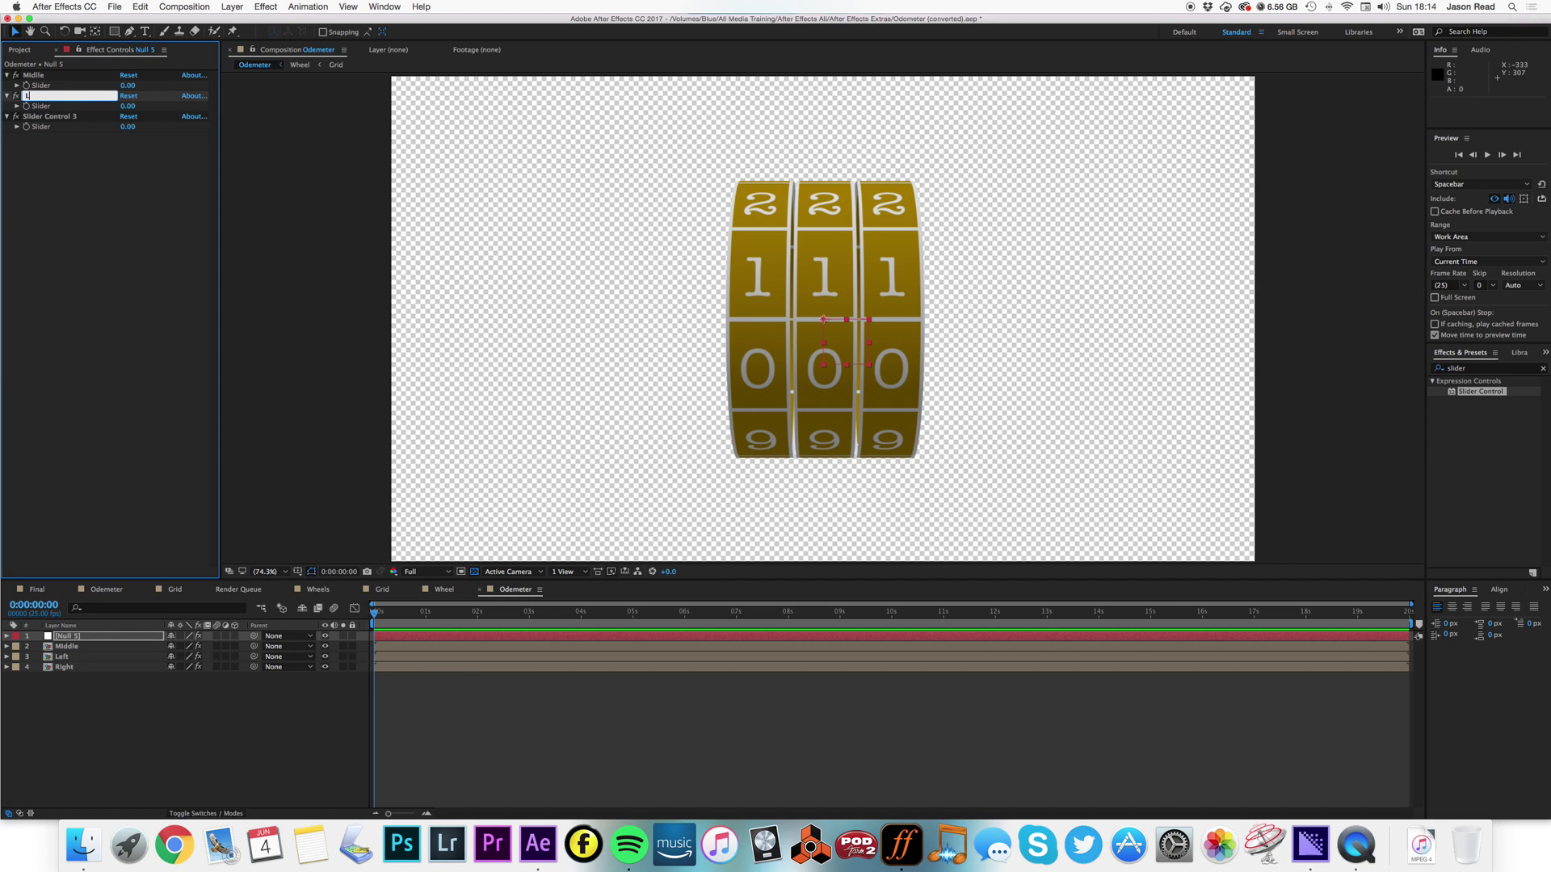
{"action": "type", "text": "eft"}
{"action": "key", "text": "Return"}
Rename the third slider control Right.
{"action": "left_click", "coordinate": [42, 120]}
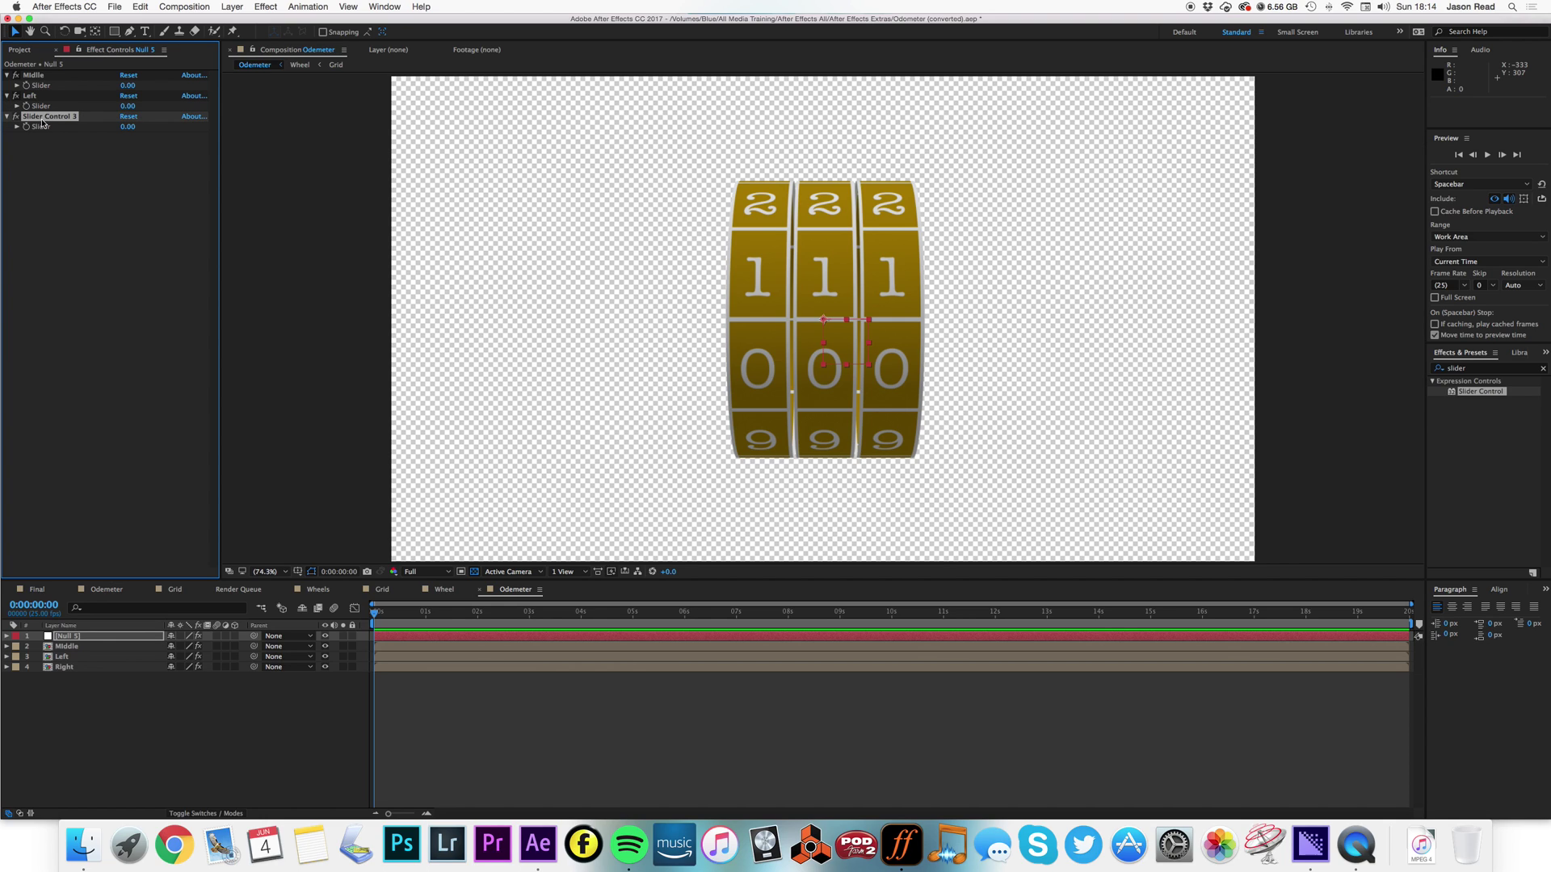
{"action": "key", "text": "r"}
{"action": "key", "text": "i"}
{"action": "key", "text": "g"}
{"action": "key", "text": "h"}
{"action": "key", "text": "t"}
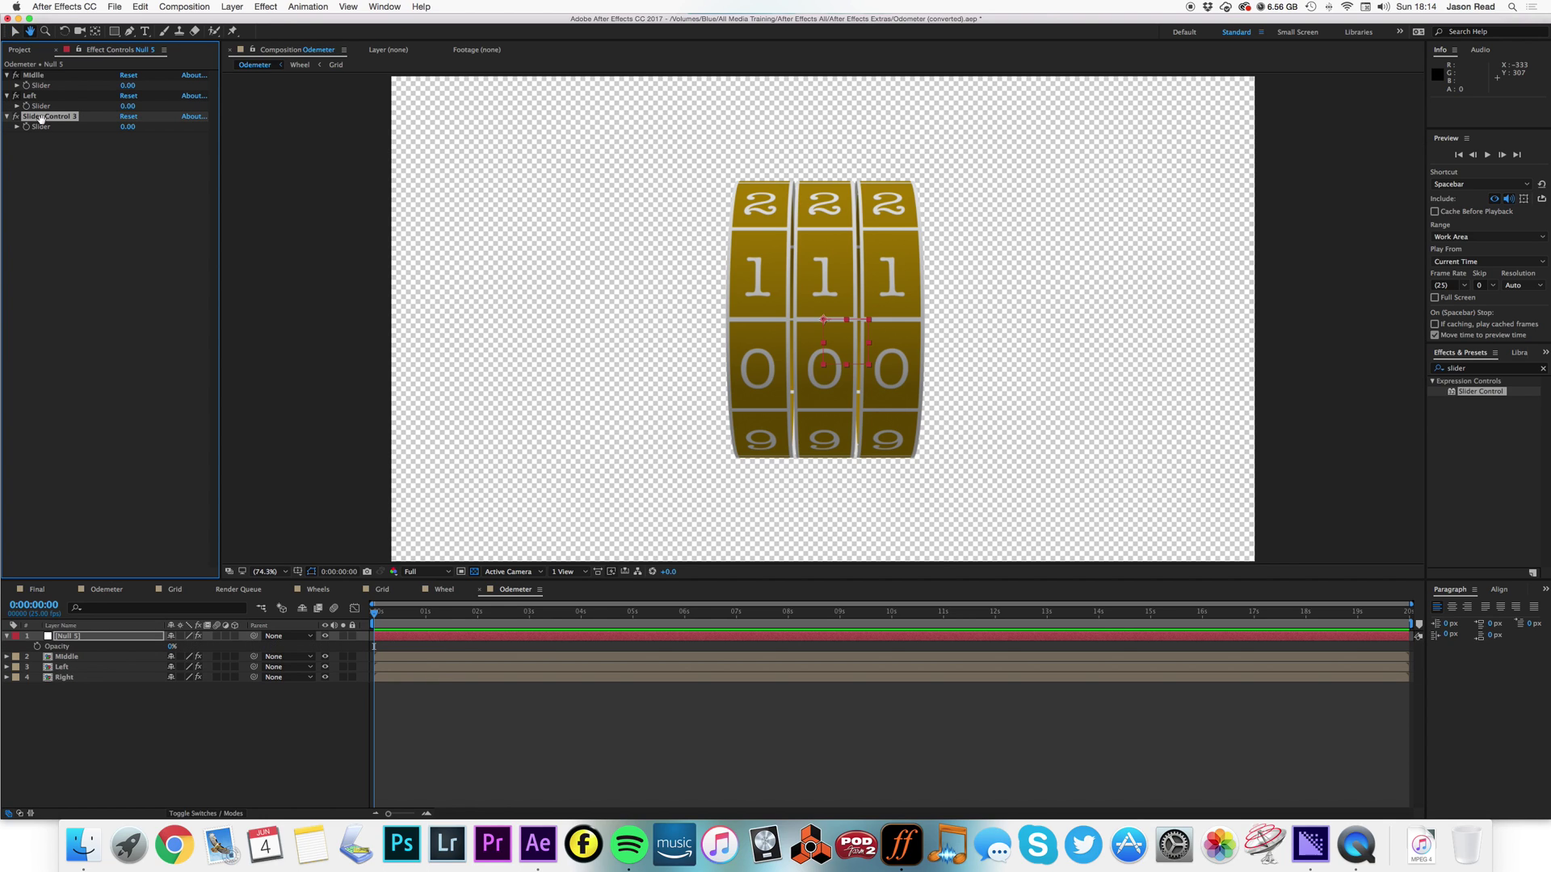
{"action": "key", "text": "Return"}
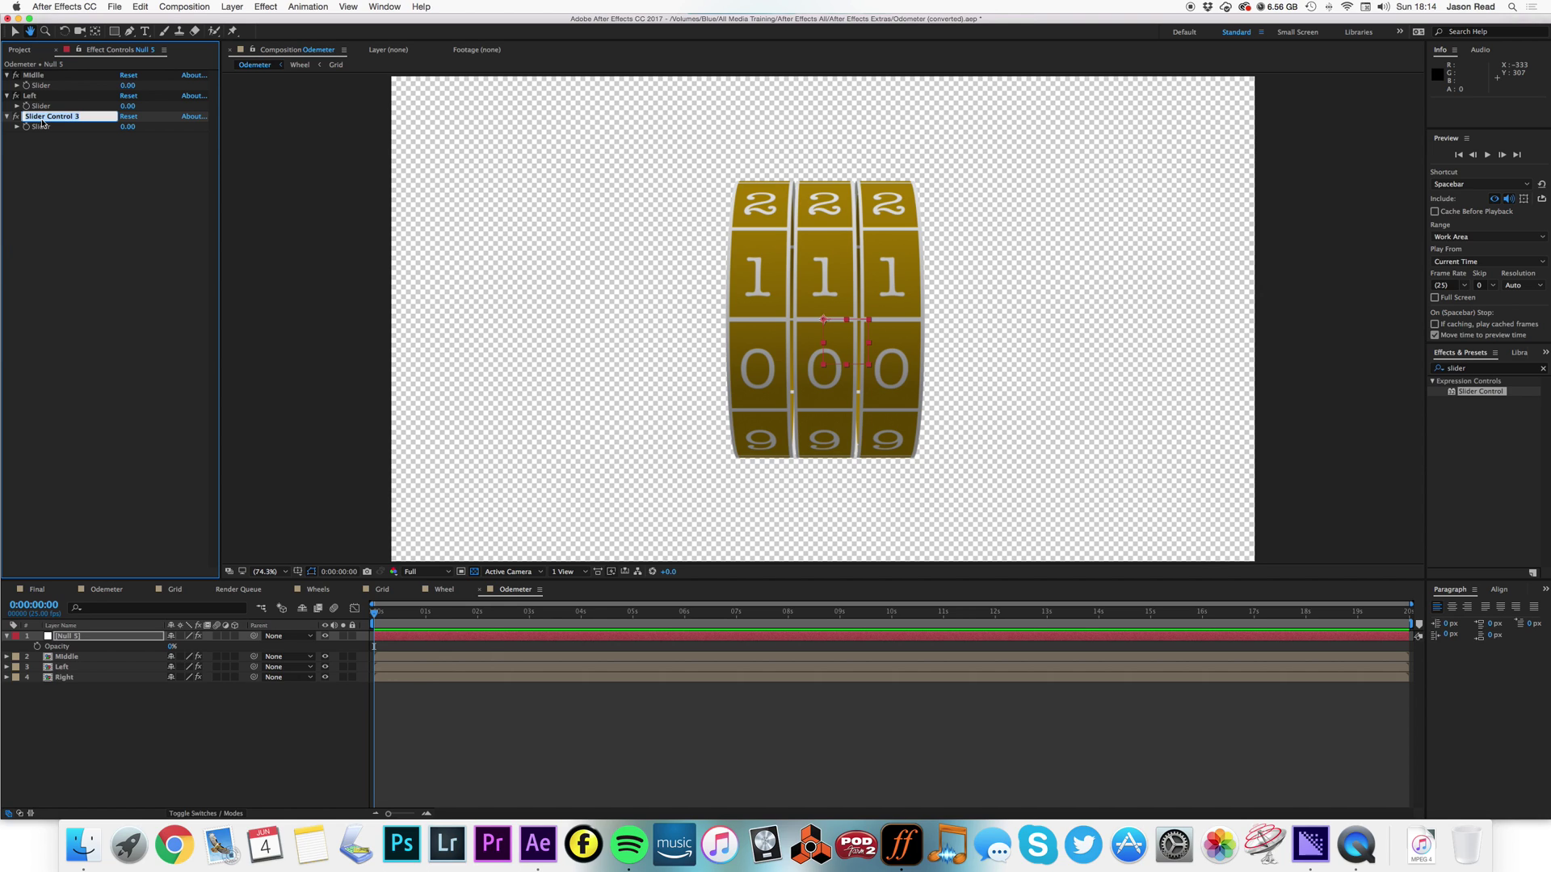
{"action": "type", "text": "Right"}
{"action": "key", "text": "Return"}
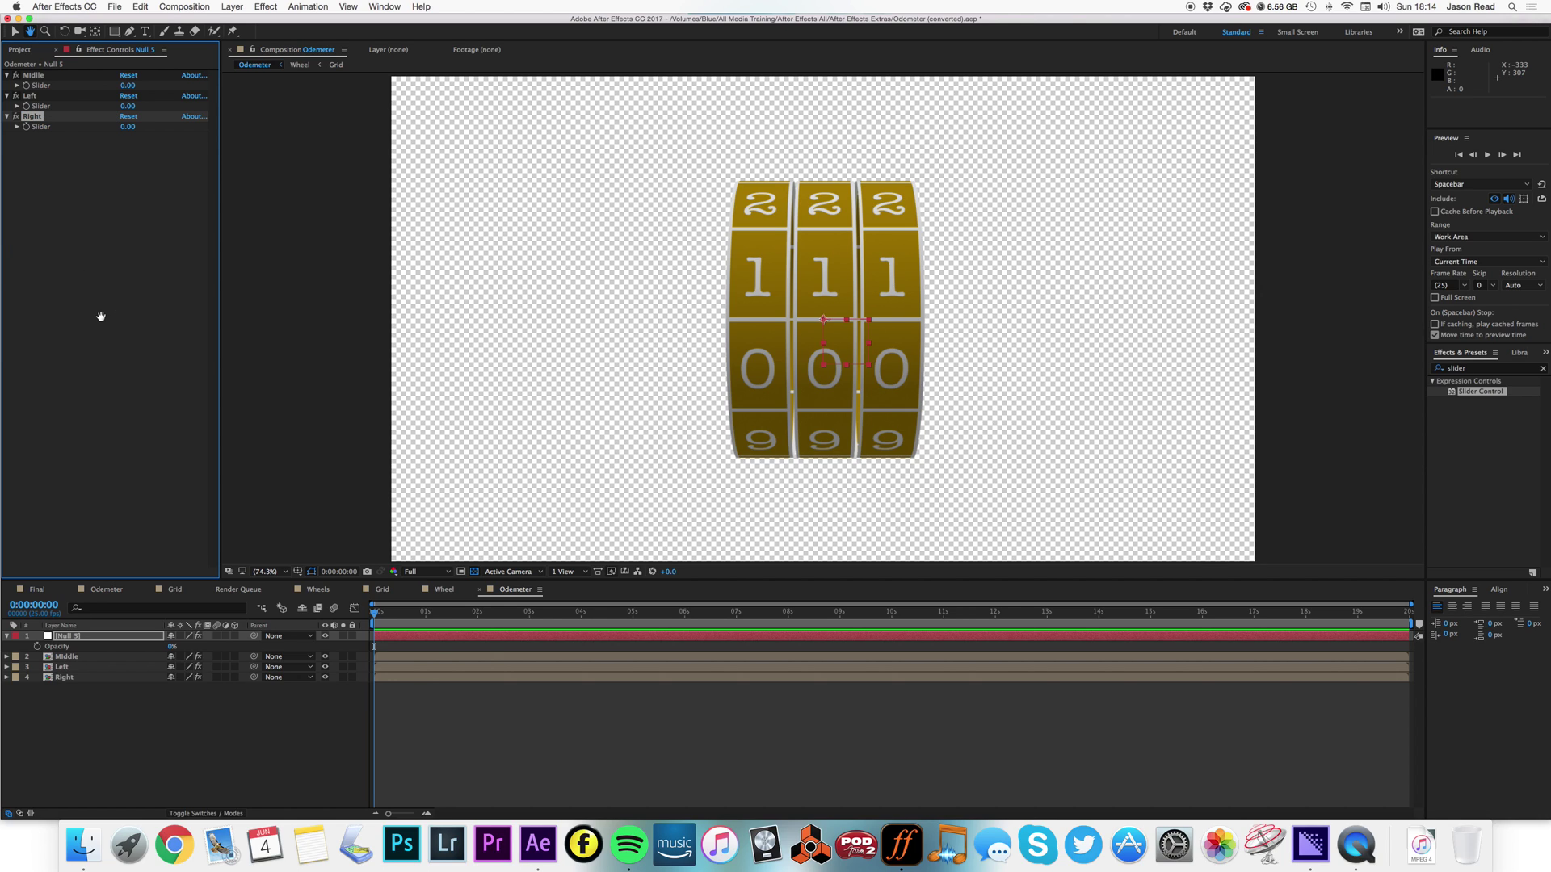
{"action": "left_click", "coordinate": [556, 702]}
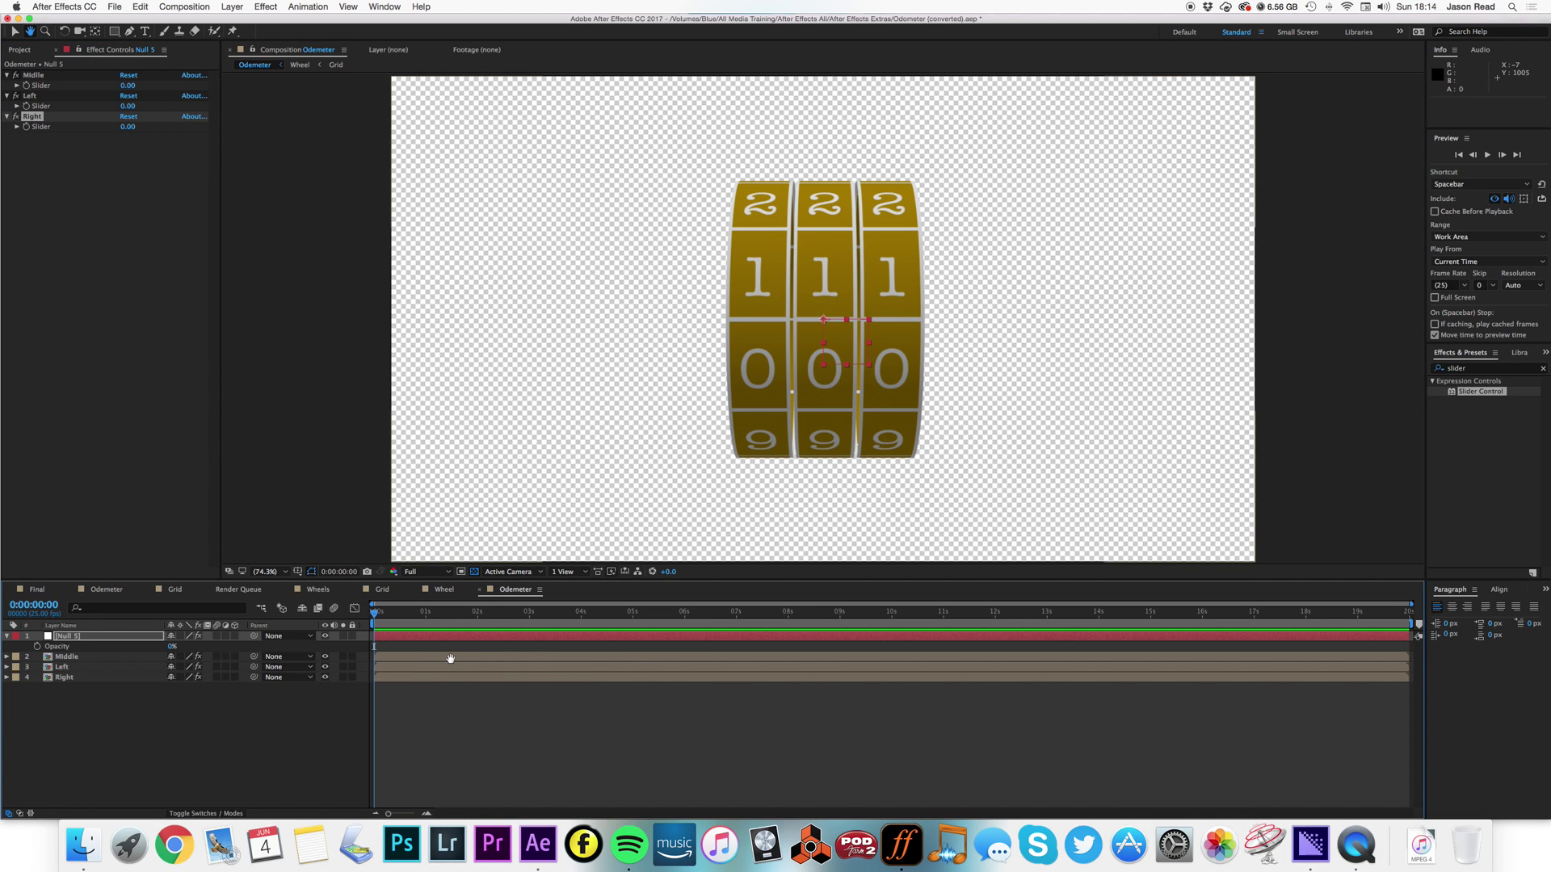
Link the Middle wheel's CC Cylinder Rotation Y expression to the null's Middle slider.
{"action": "left_click", "coordinate": [13, 31]}
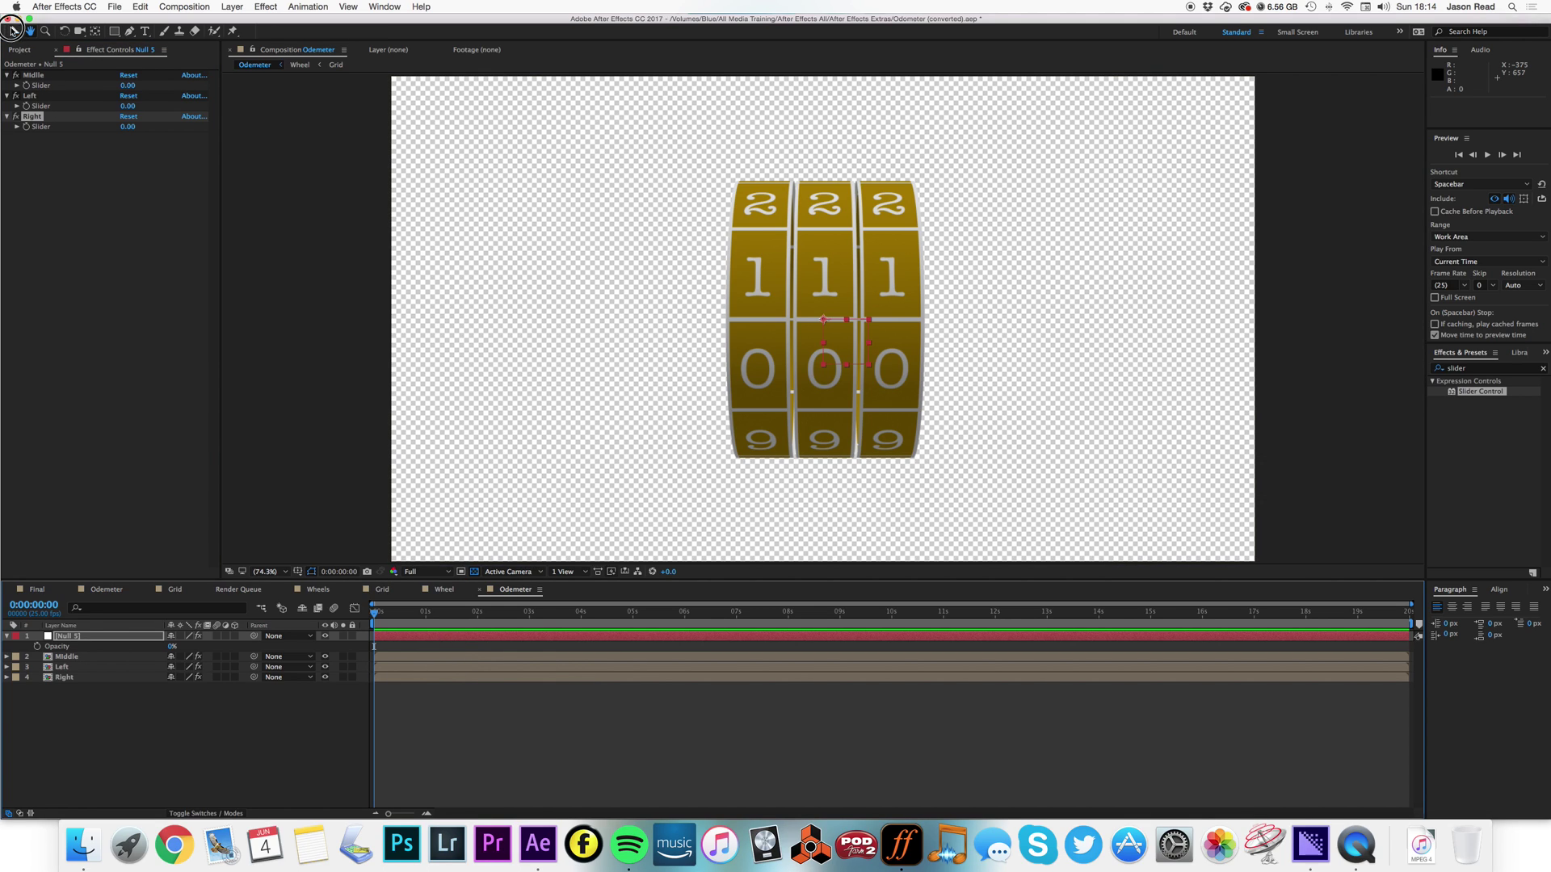
{"action": "left_click", "coordinate": [554, 659]}
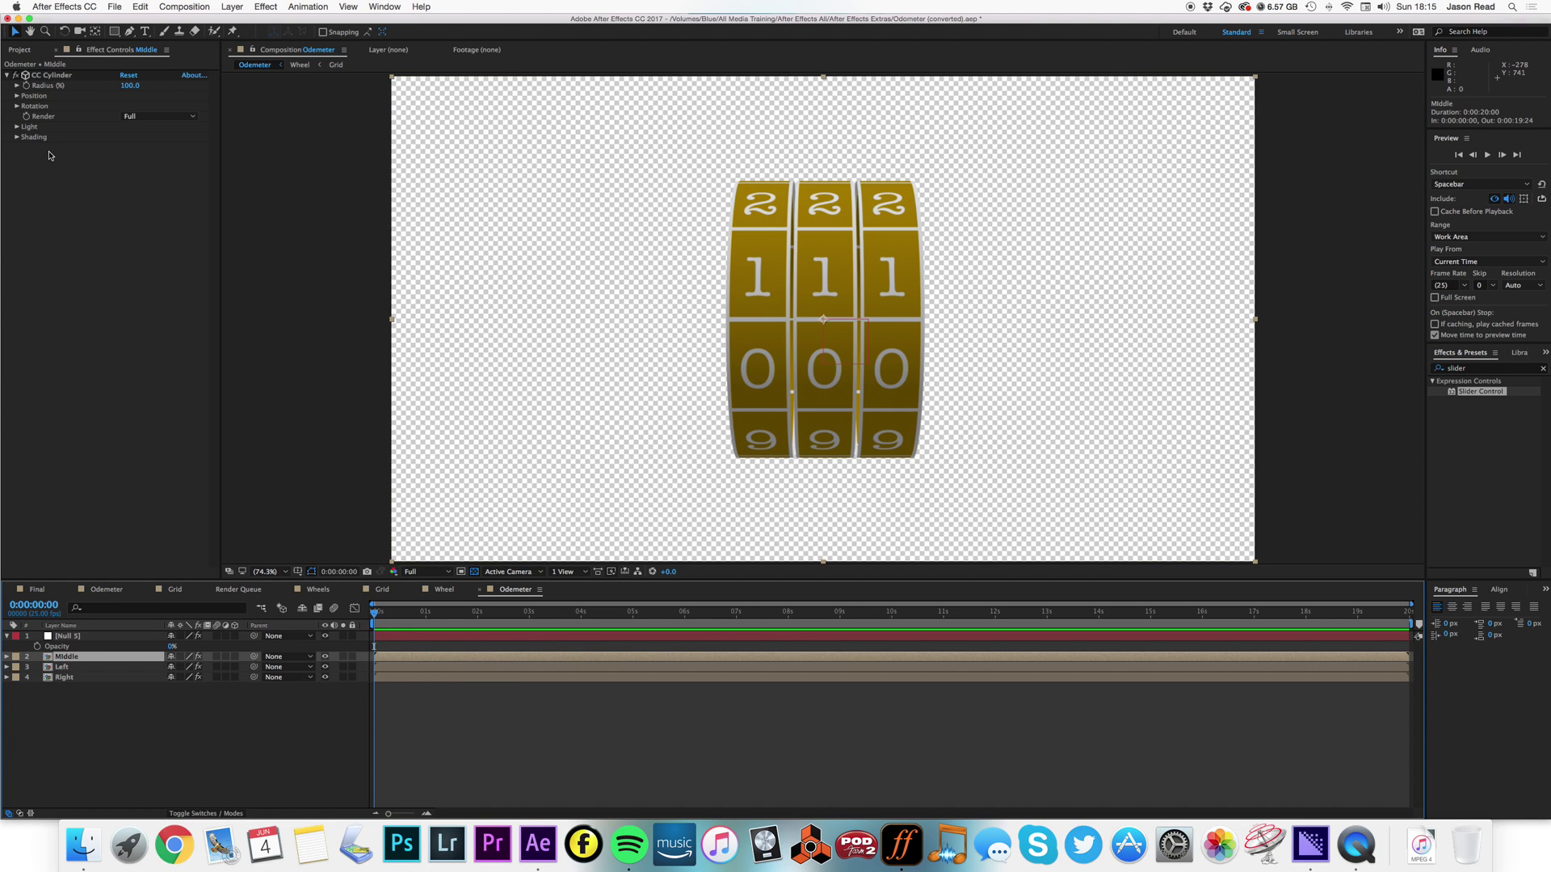
{"action": "left_click", "coordinate": [17, 106]}
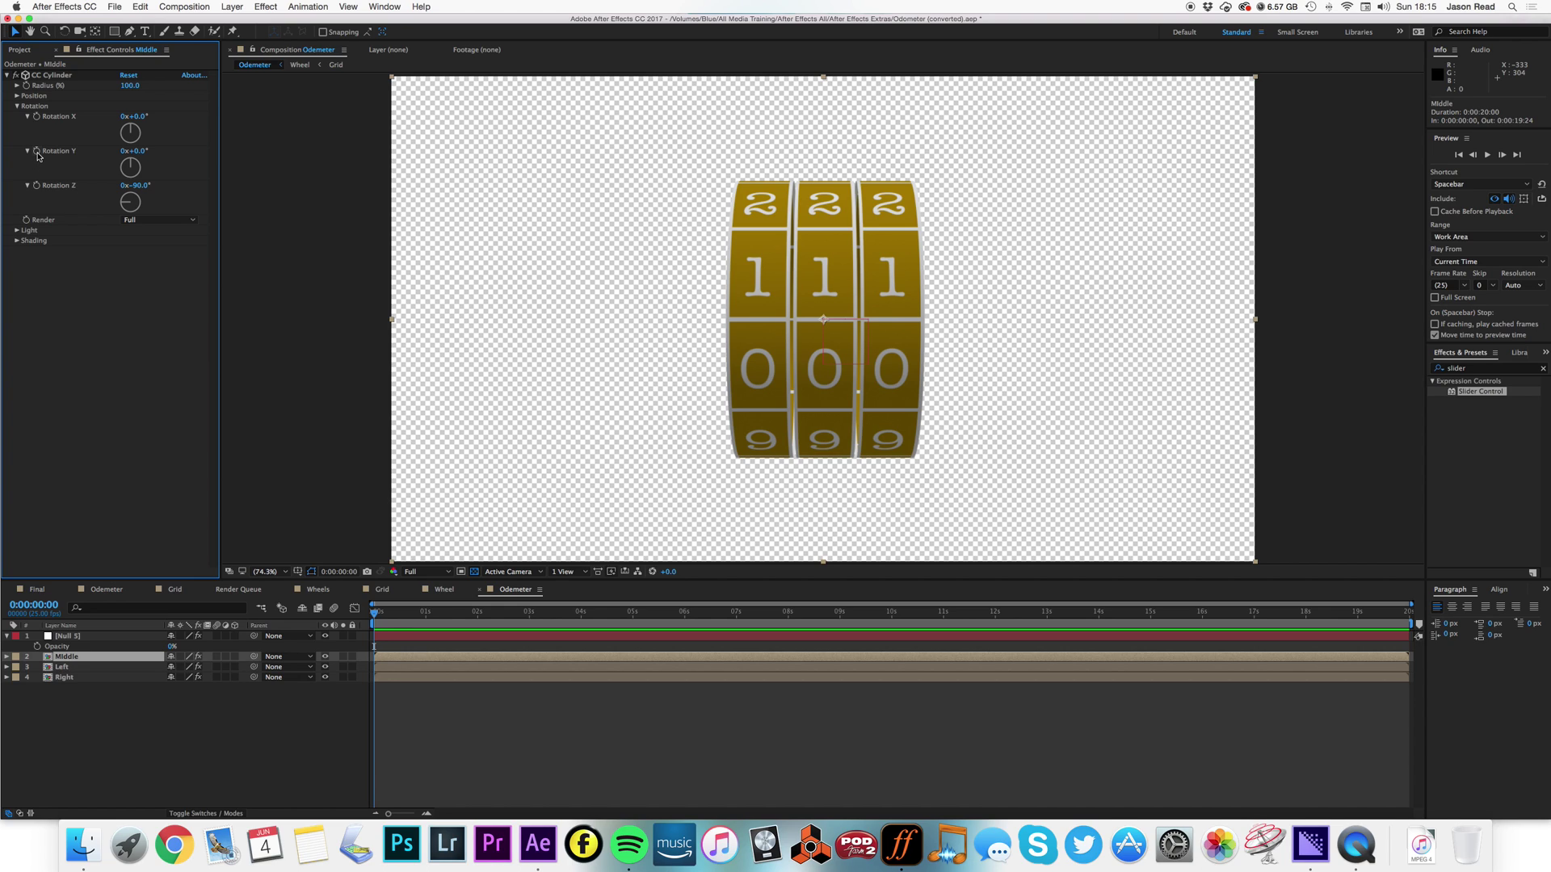
{"action": "left_click", "coordinate": [37, 151], "text": "alt"}
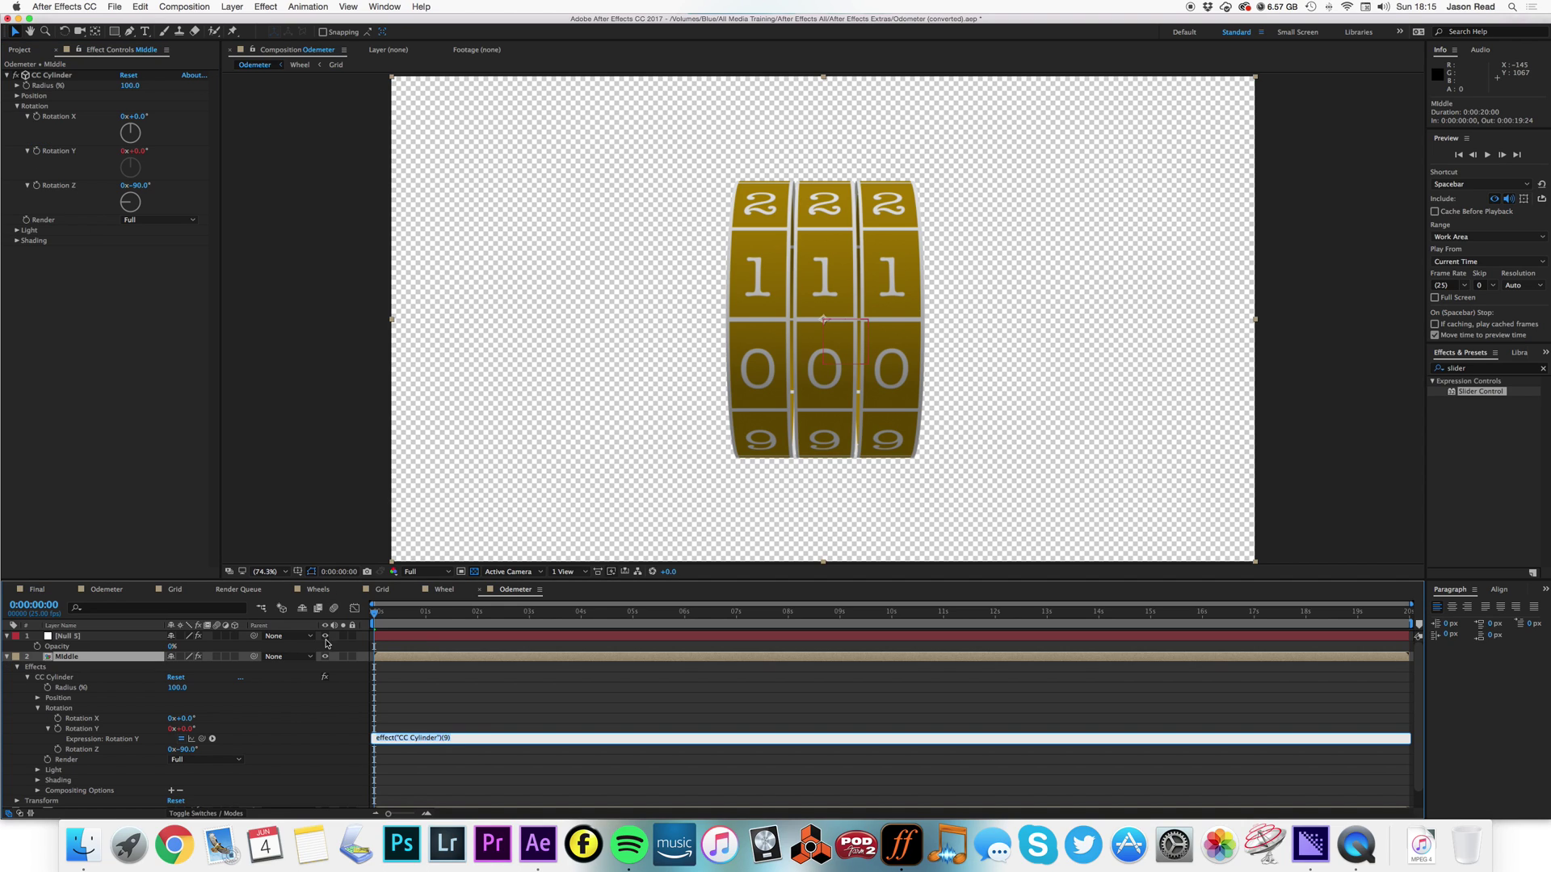
{"action": "left_click", "coordinate": [418, 646]}
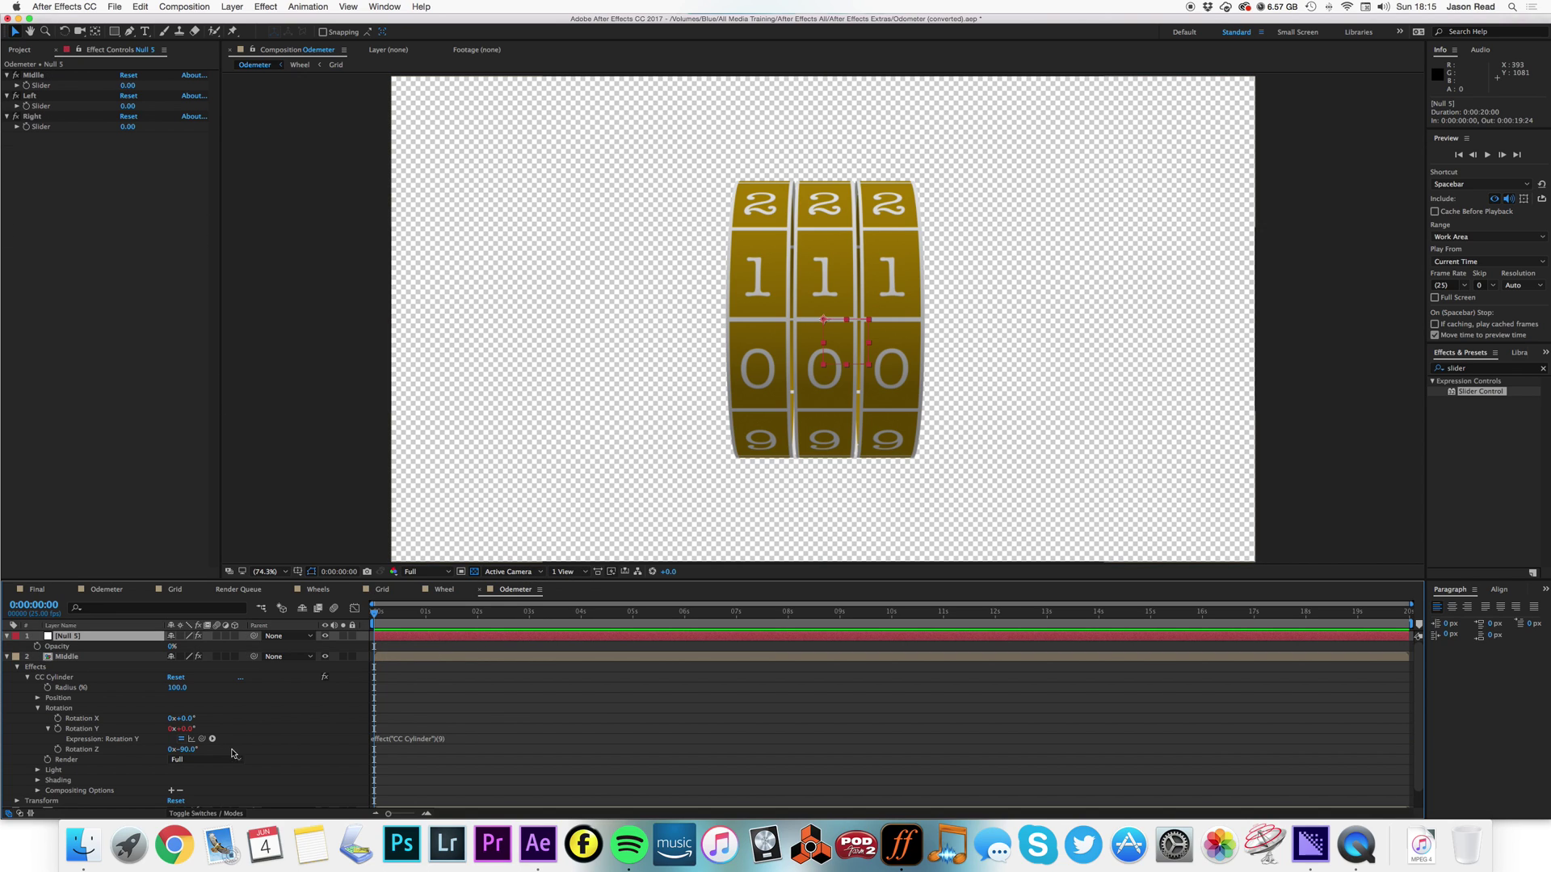
{"action": "left_click_drag", "start_coordinate": [201, 739], "coordinate": [43, 87]}
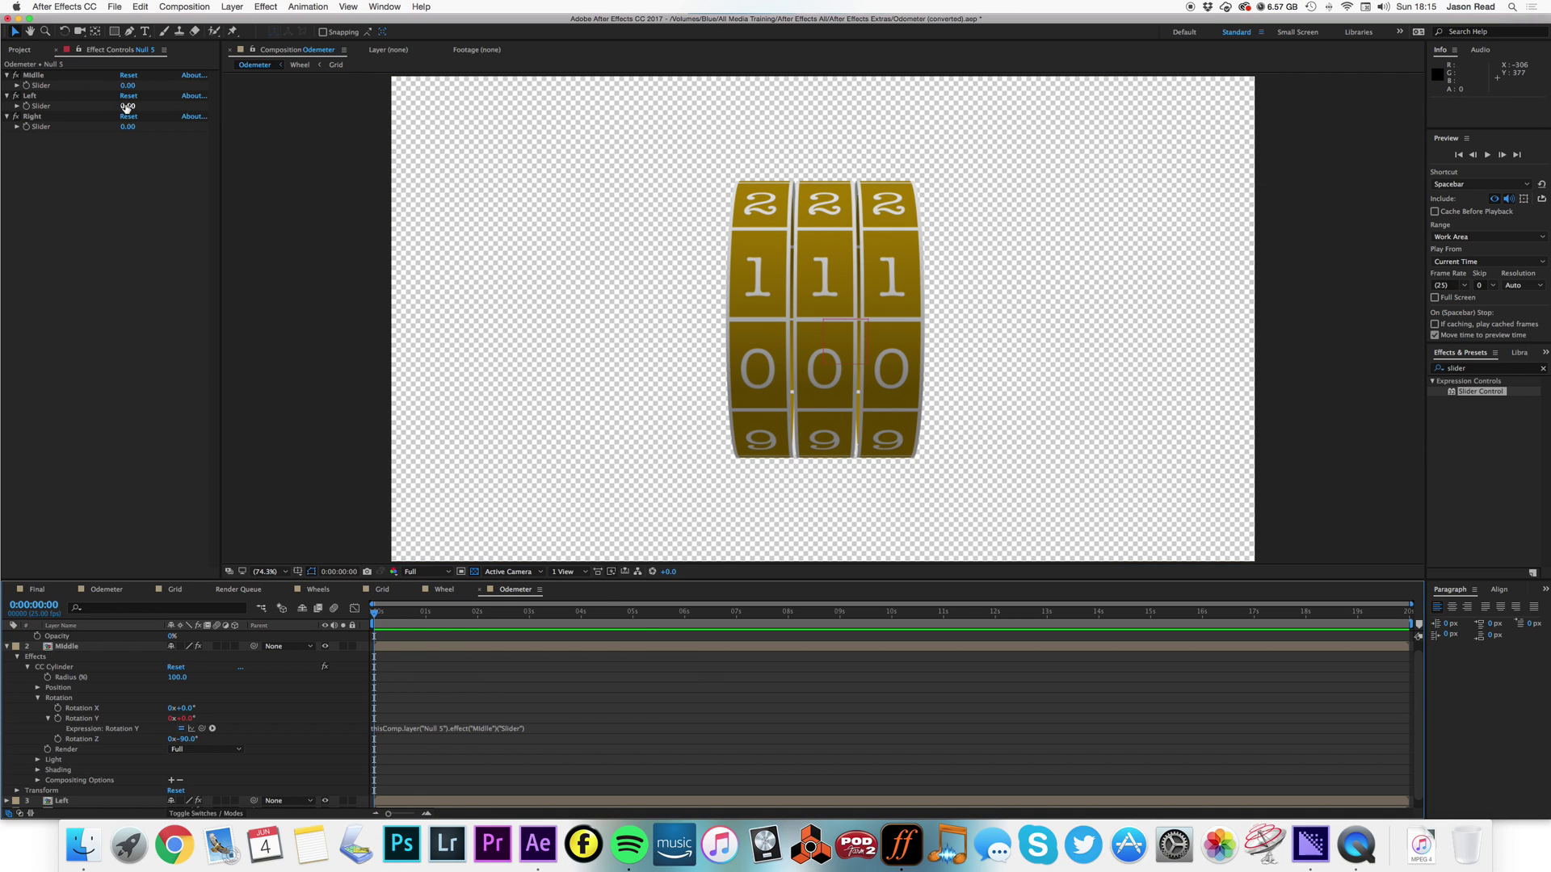
{"action": "left_click", "coordinate": [19, 89]}
{"action": "left_click", "coordinate": [17, 86]}
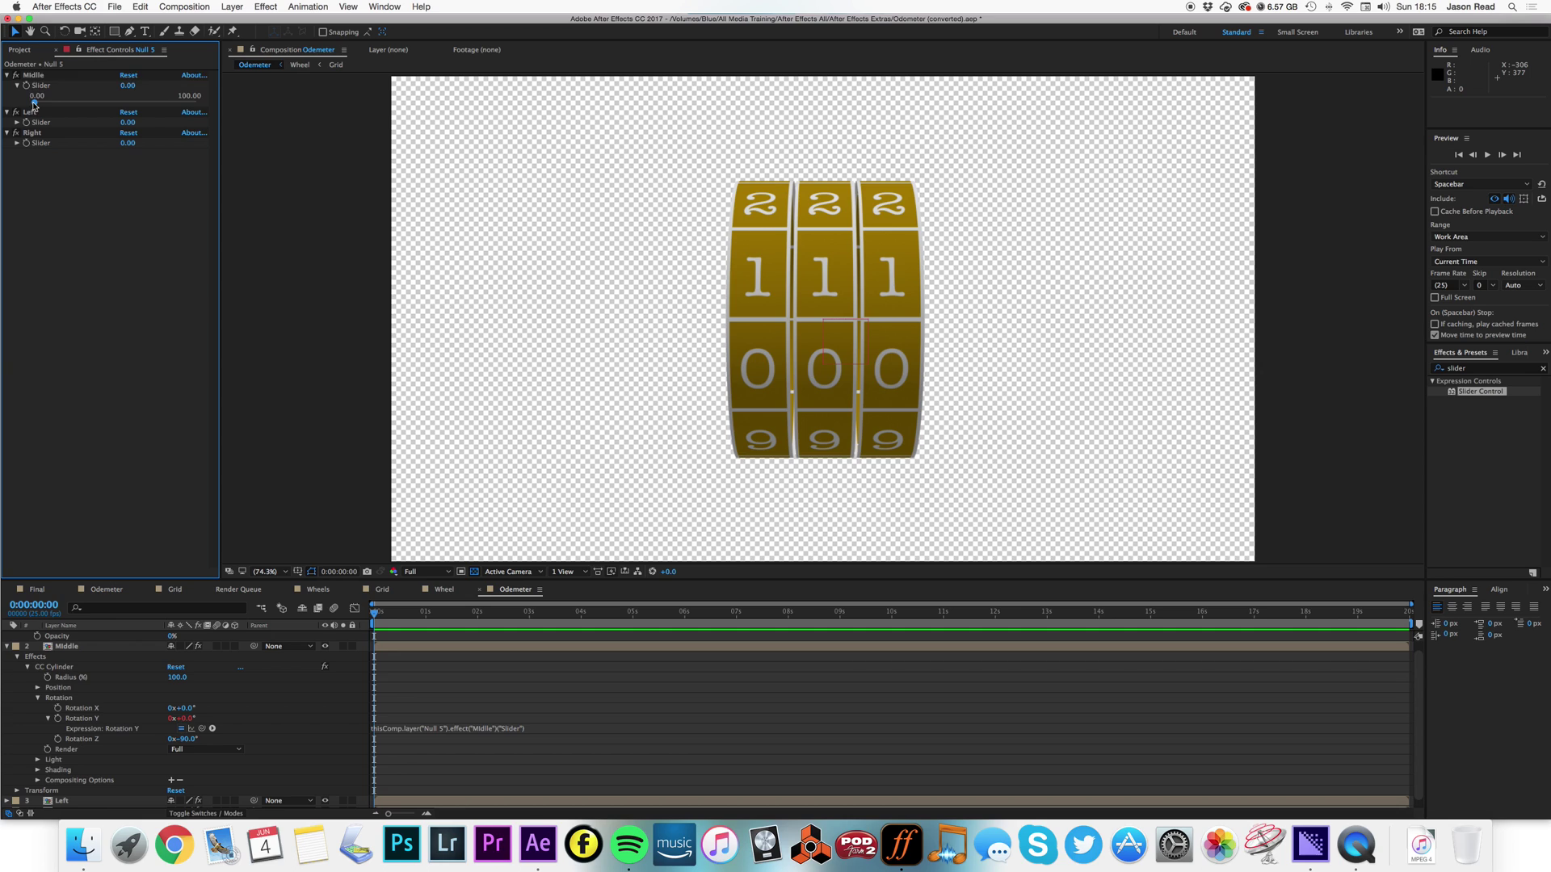
{"action": "left_click_drag", "start_coordinate": [34, 103], "coordinate": [52, 104]}
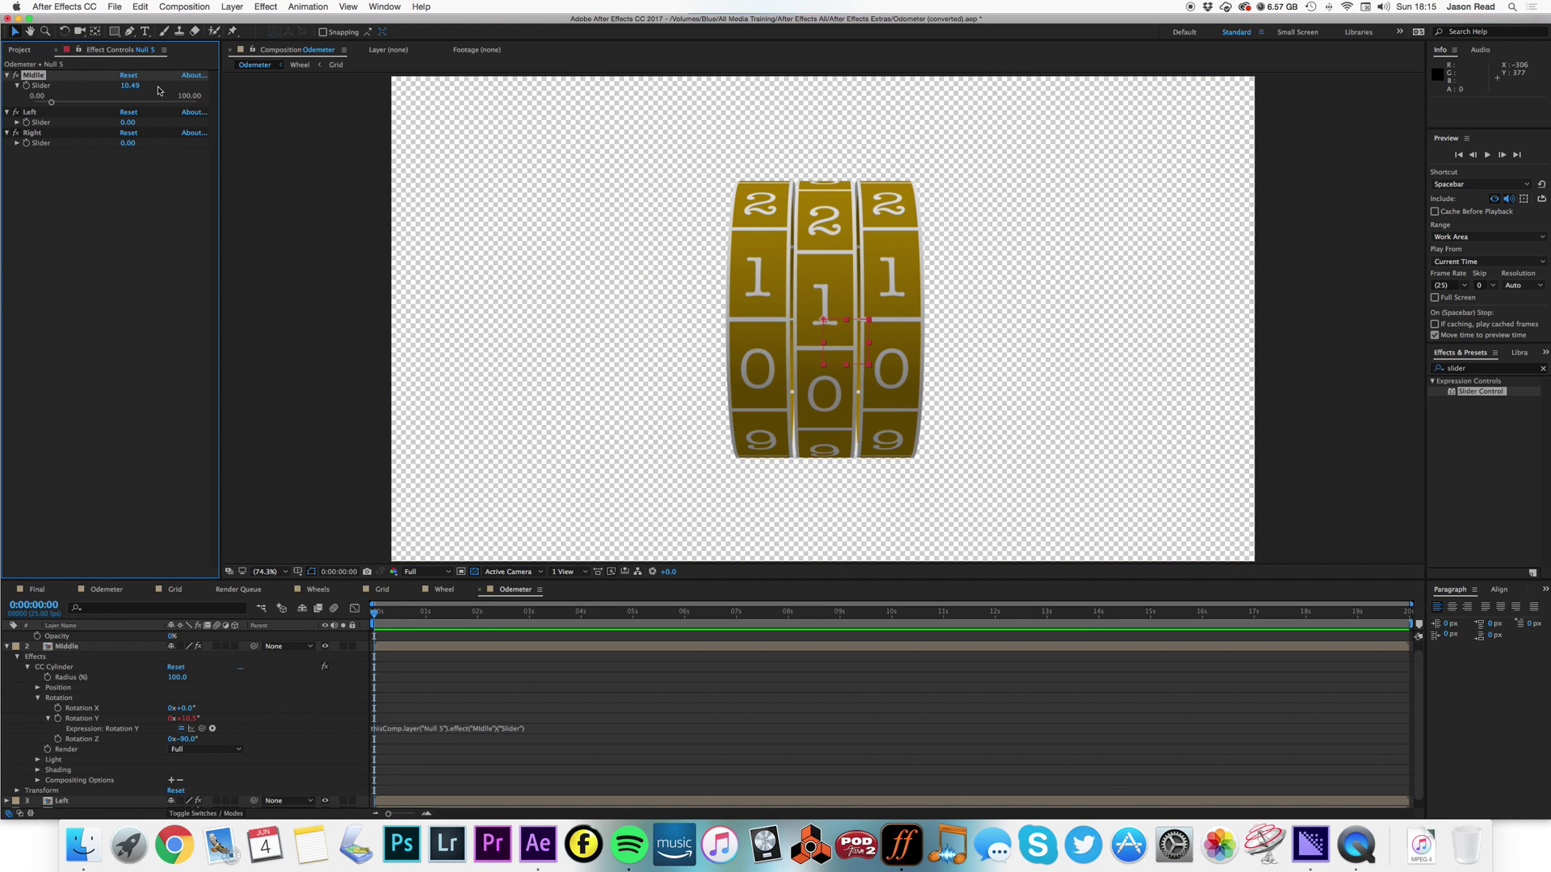
{"action": "left_click_drag", "start_coordinate": [51, 103], "coordinate": [24, 104]}
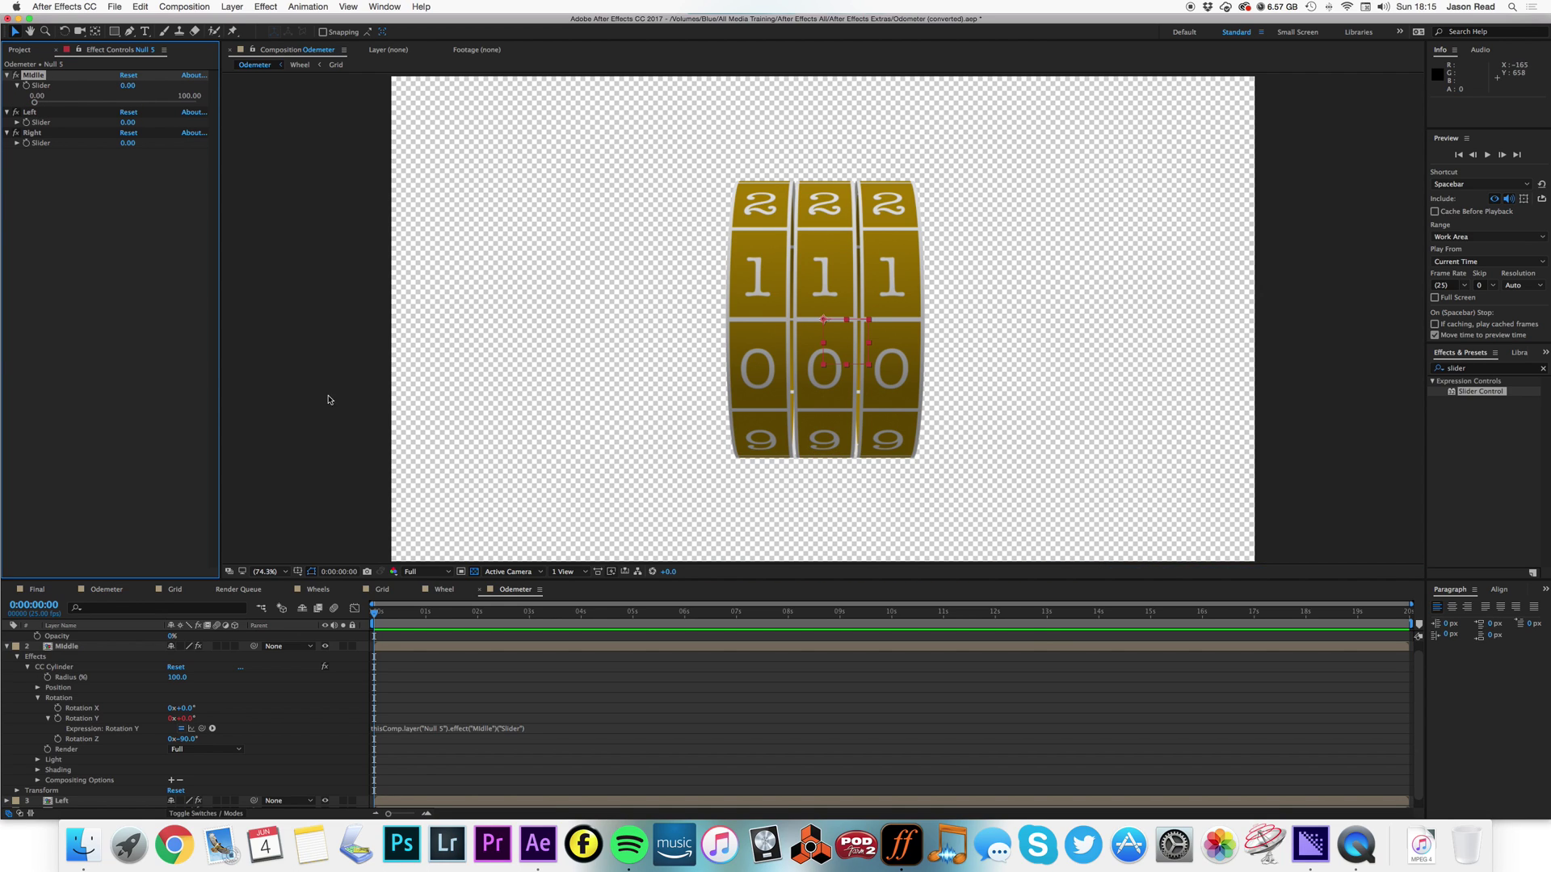
{"action": "scroll", "coordinate": [507, 668], "scroll_direction": "up", "scroll_amount": 1}
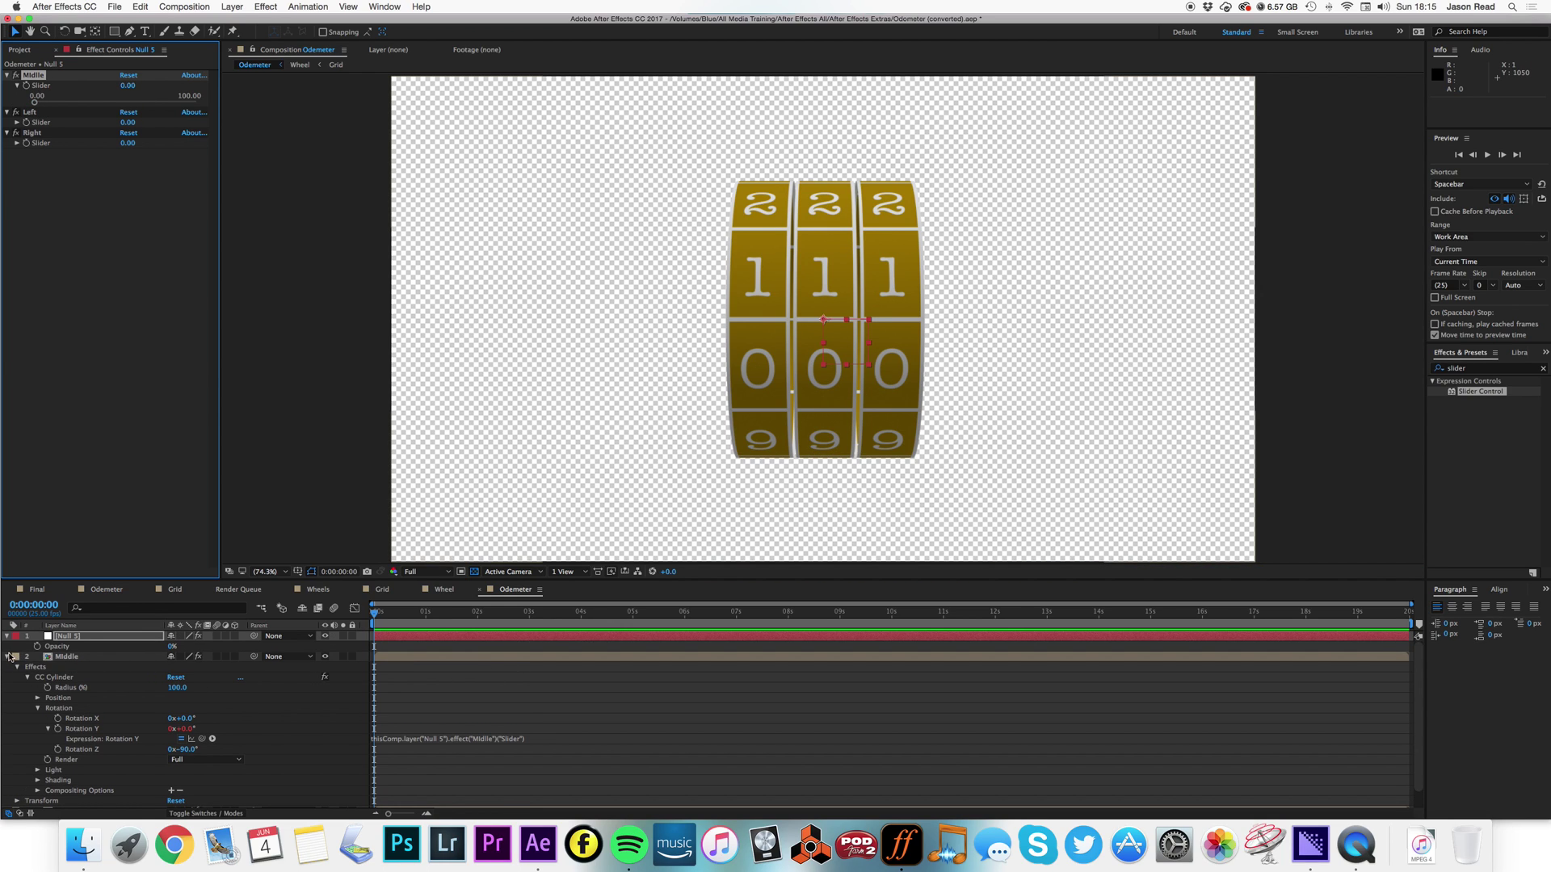
{"action": "scroll", "coordinate": [508, 681], "scroll_direction": "down", "scroll_amount": 1}
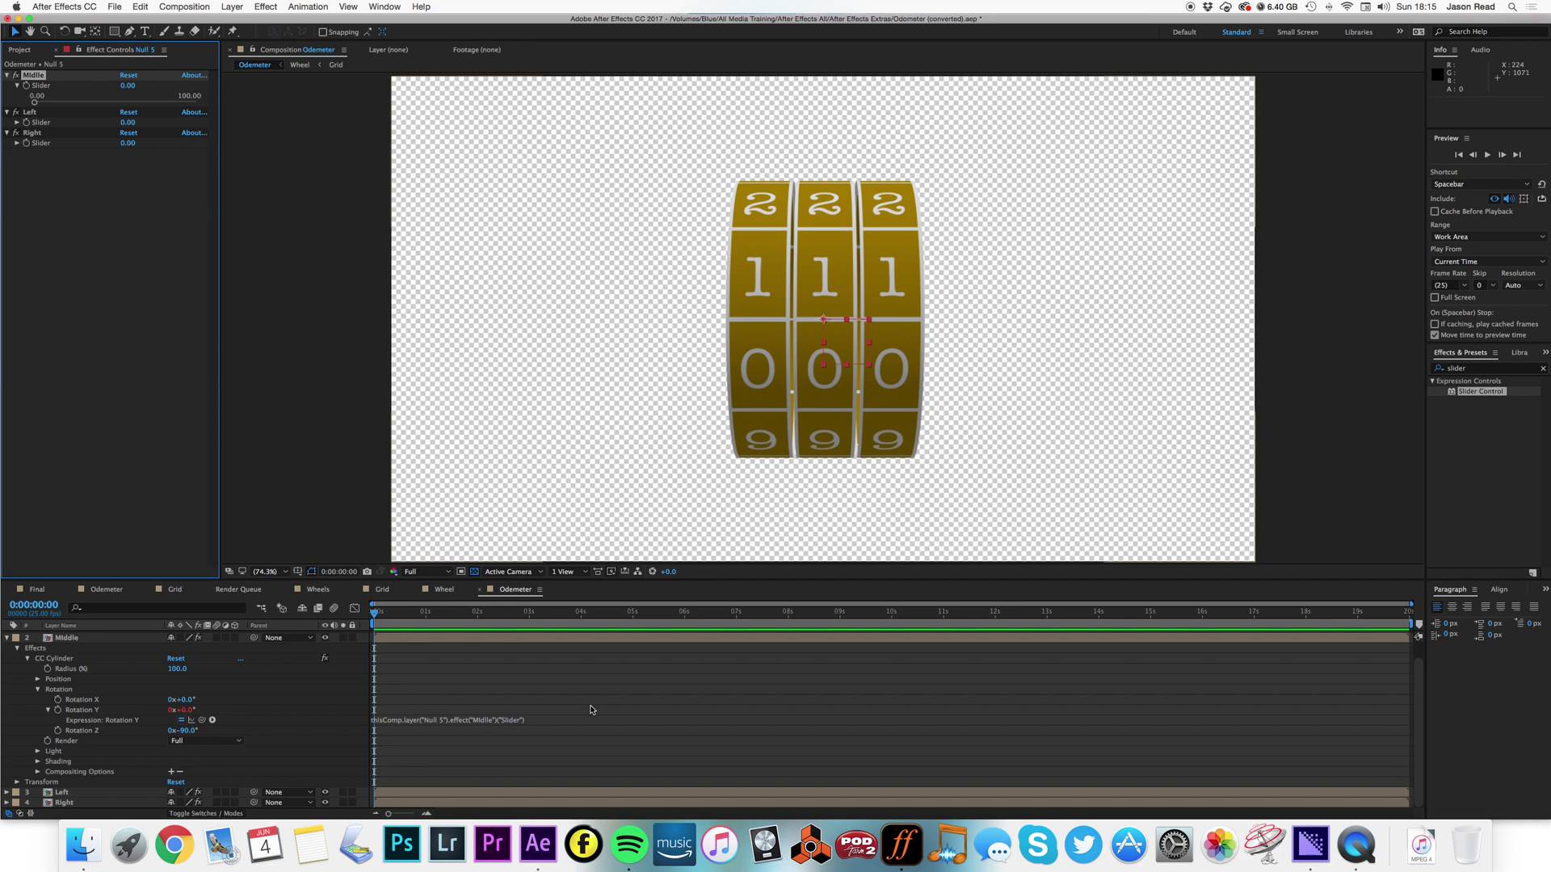
Trim the end of the Rotation Y expression and test the Middle slider at 5.
{"action": "left_click", "coordinate": [569, 720]}
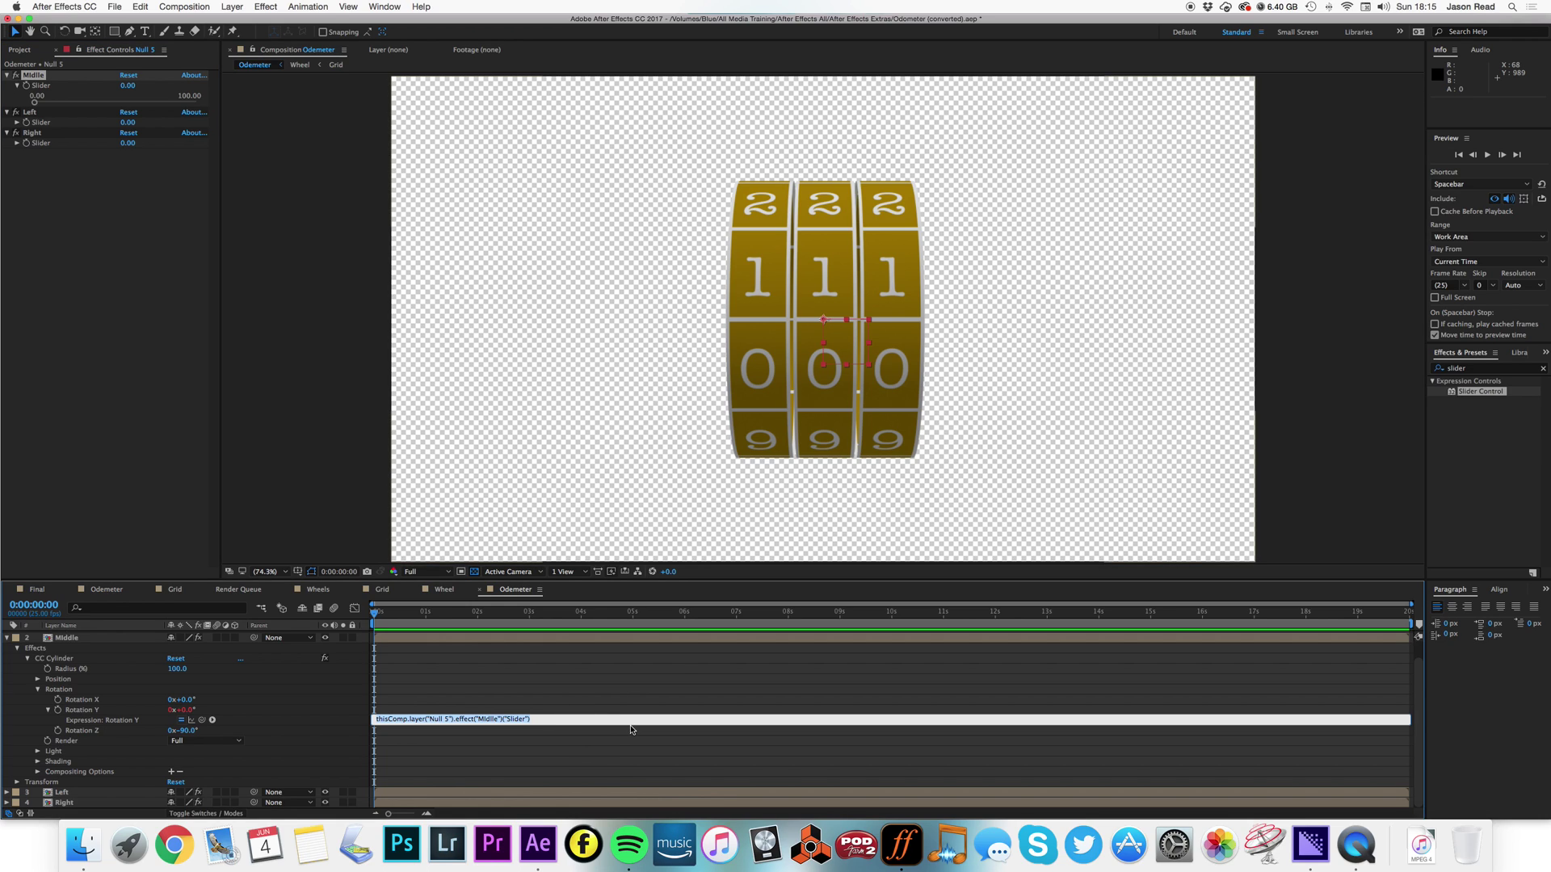
{"action": "left_click", "coordinate": [630, 720]}
{"action": "key", "text": "BackSpace"}
{"action": "key", "text": "BackSpace"}
{"action": "left_click", "coordinate": [744, 691]}
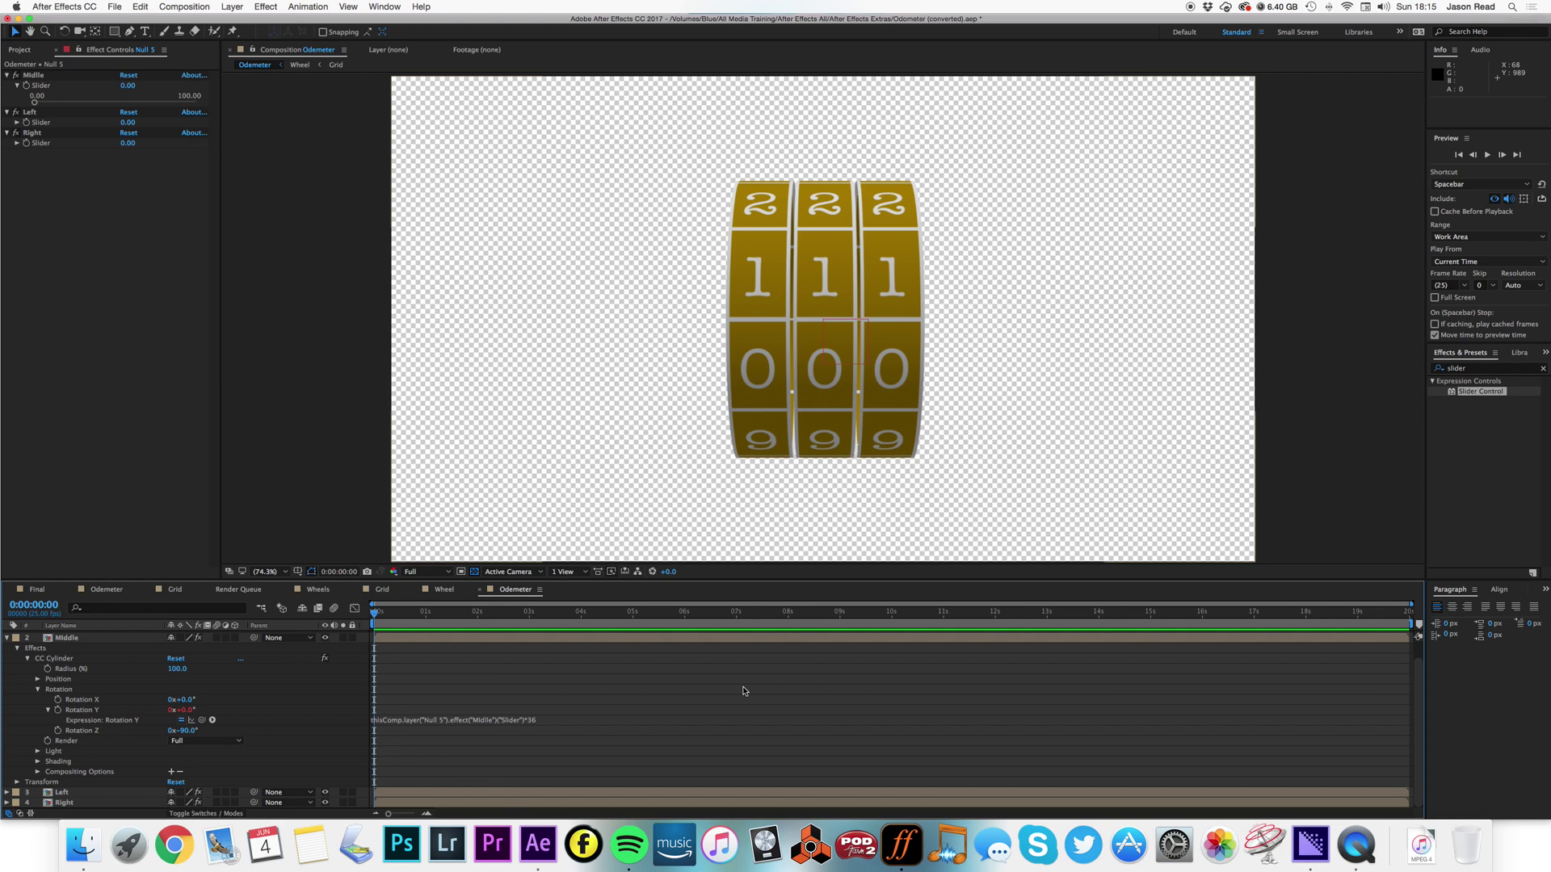
{"action": "left_click", "coordinate": [127, 84]}
{"action": "type", "text": "5"}
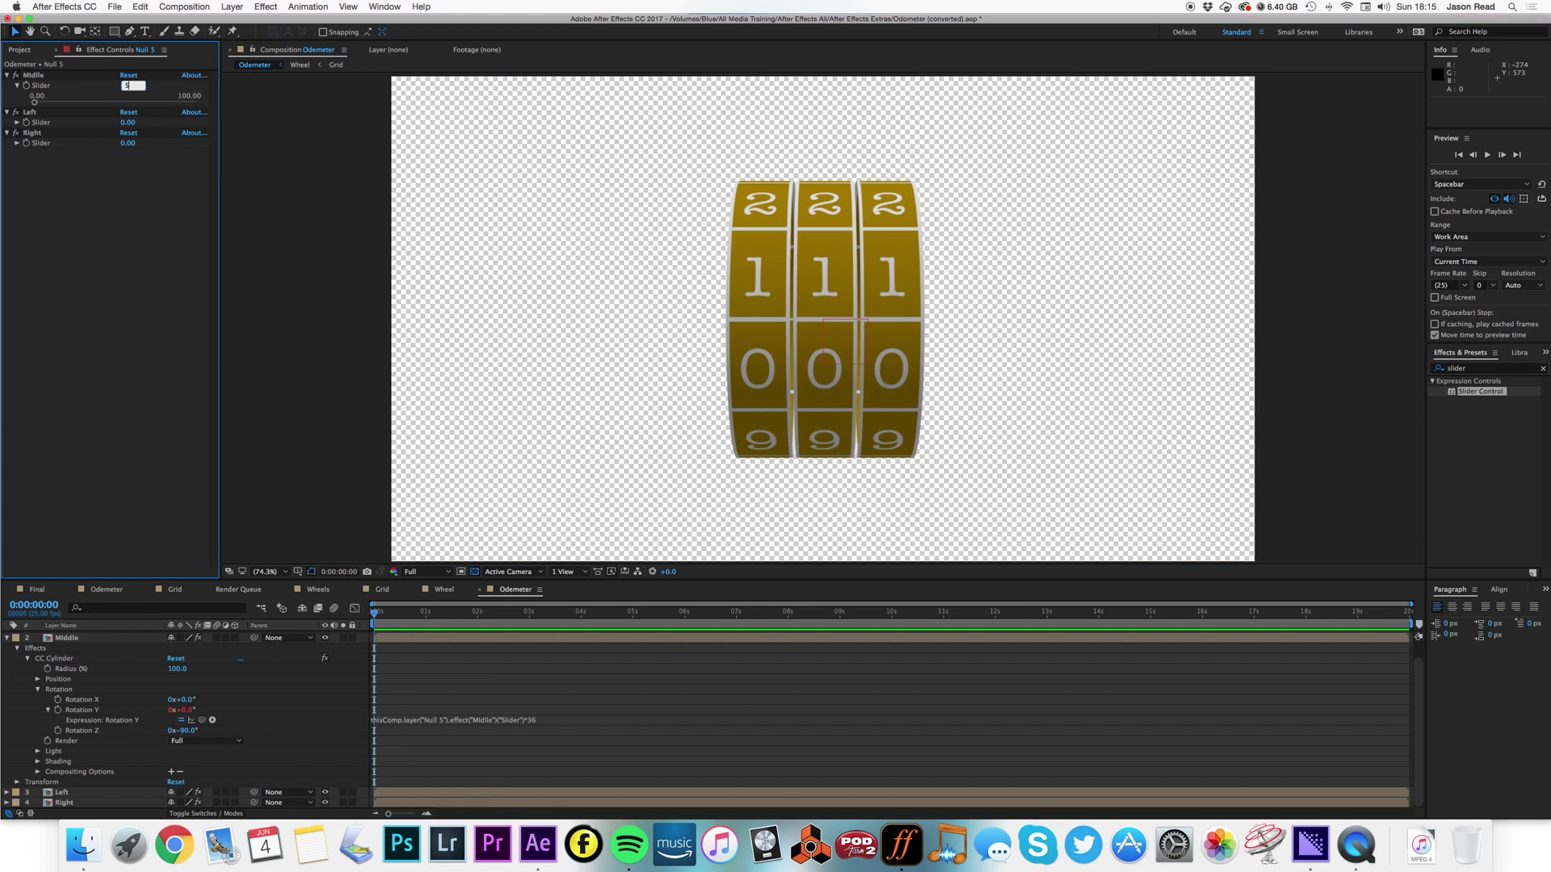
{"action": "key", "text": "Return"}
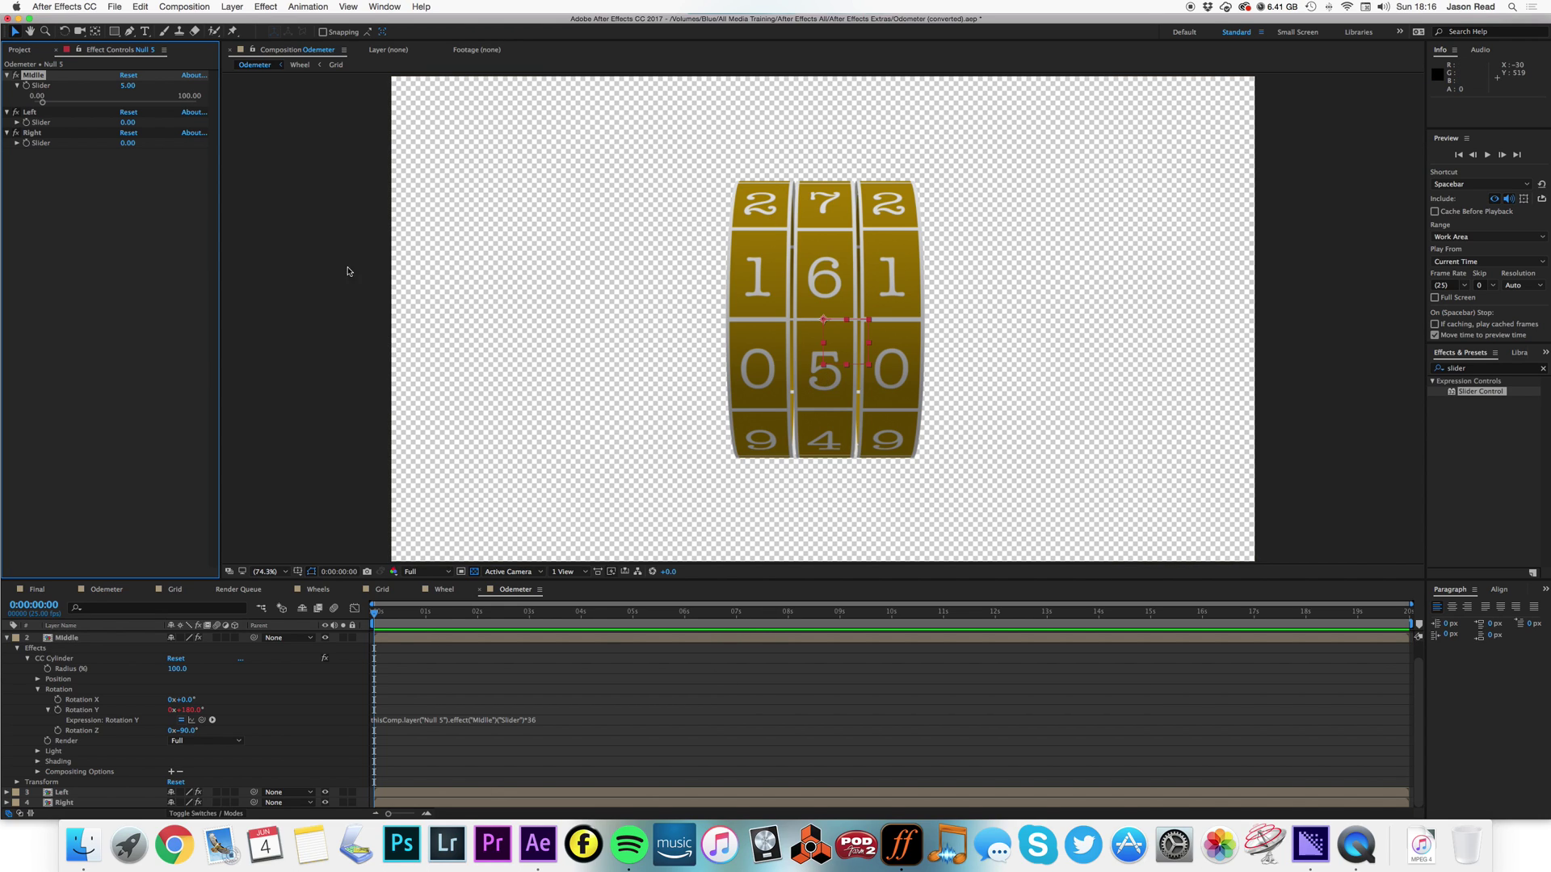
Append a -20 offset to the middle wheel's rotation expression.
{"action": "left_click", "coordinate": [563, 719]}
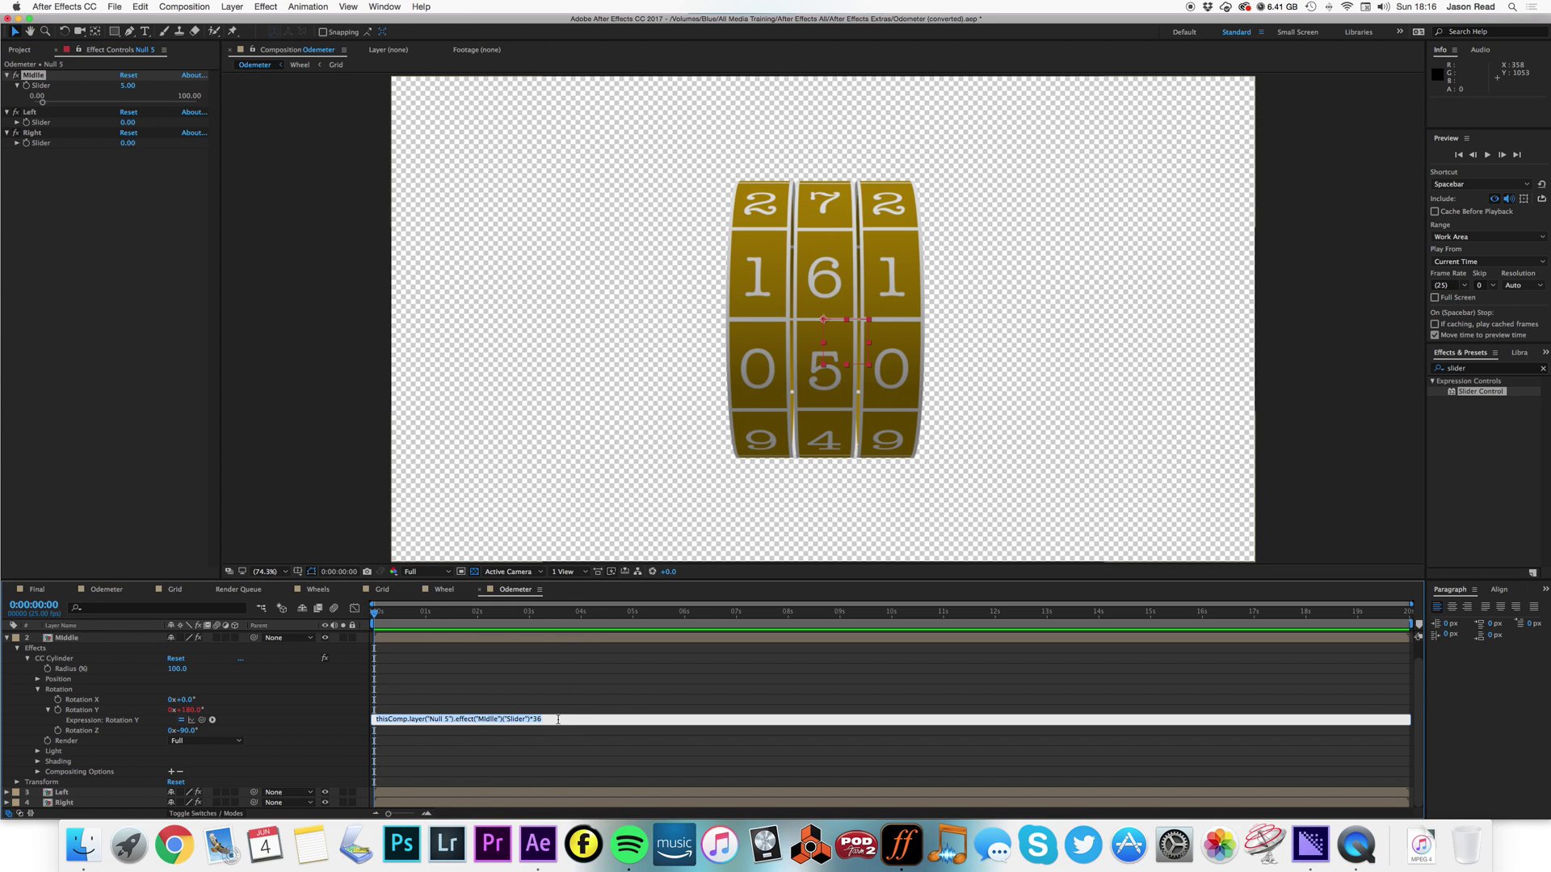
{"action": "left_click", "coordinate": [563, 720]}
{"action": "type", "text": "-20"}
{"action": "key", "text": "Return"}
{"action": "left_click", "coordinate": [669, 674]}
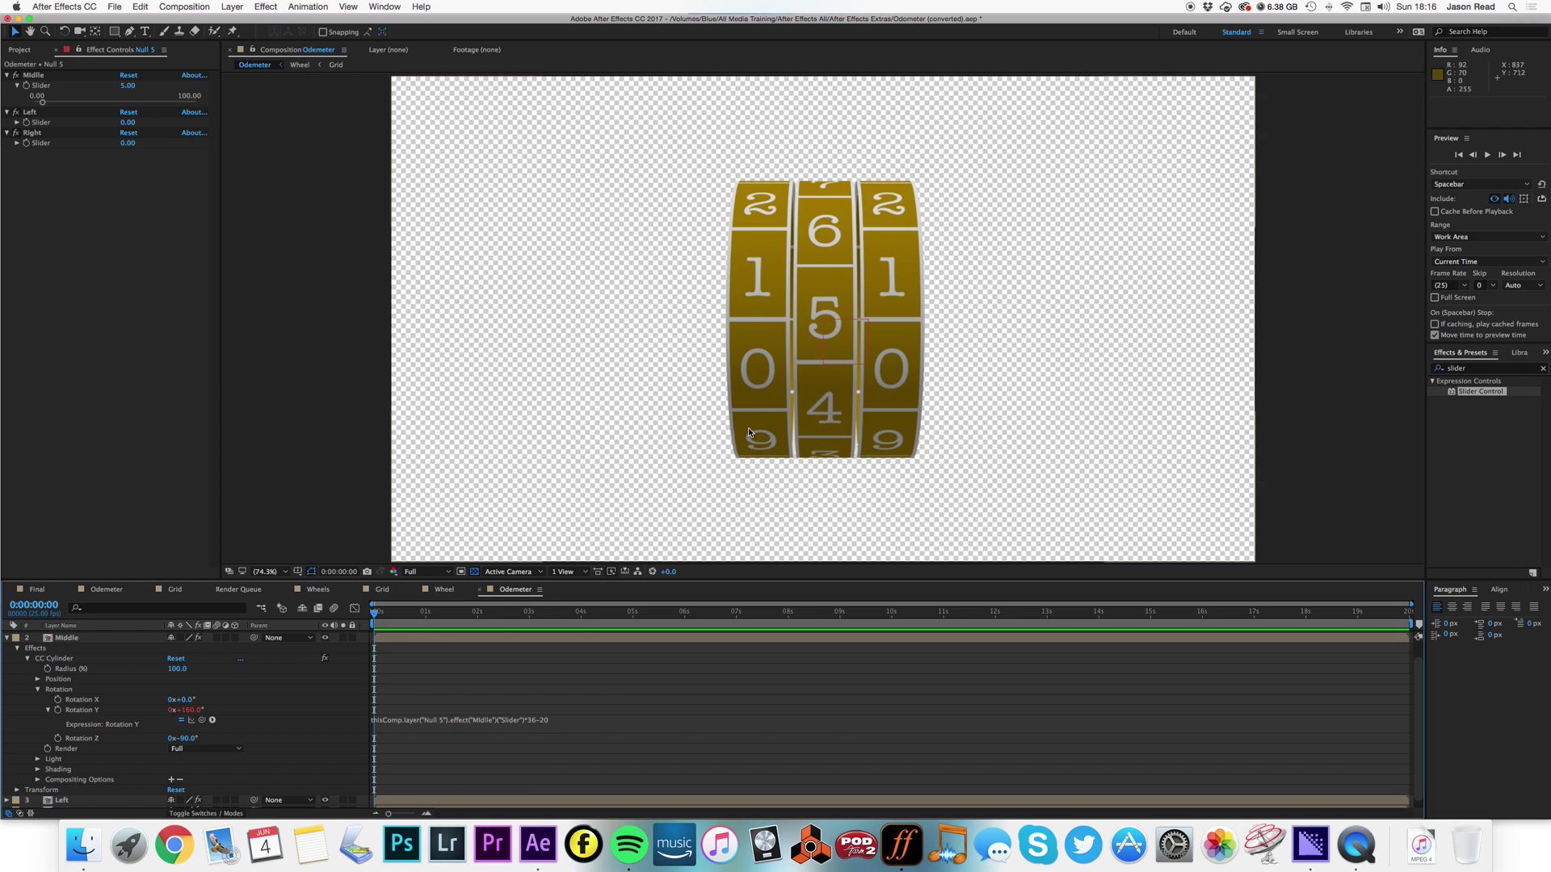
Test the Middle slider at 8, then set it to 2 so digit 2 is centred.
{"action": "left_click", "coordinate": [129, 85]}
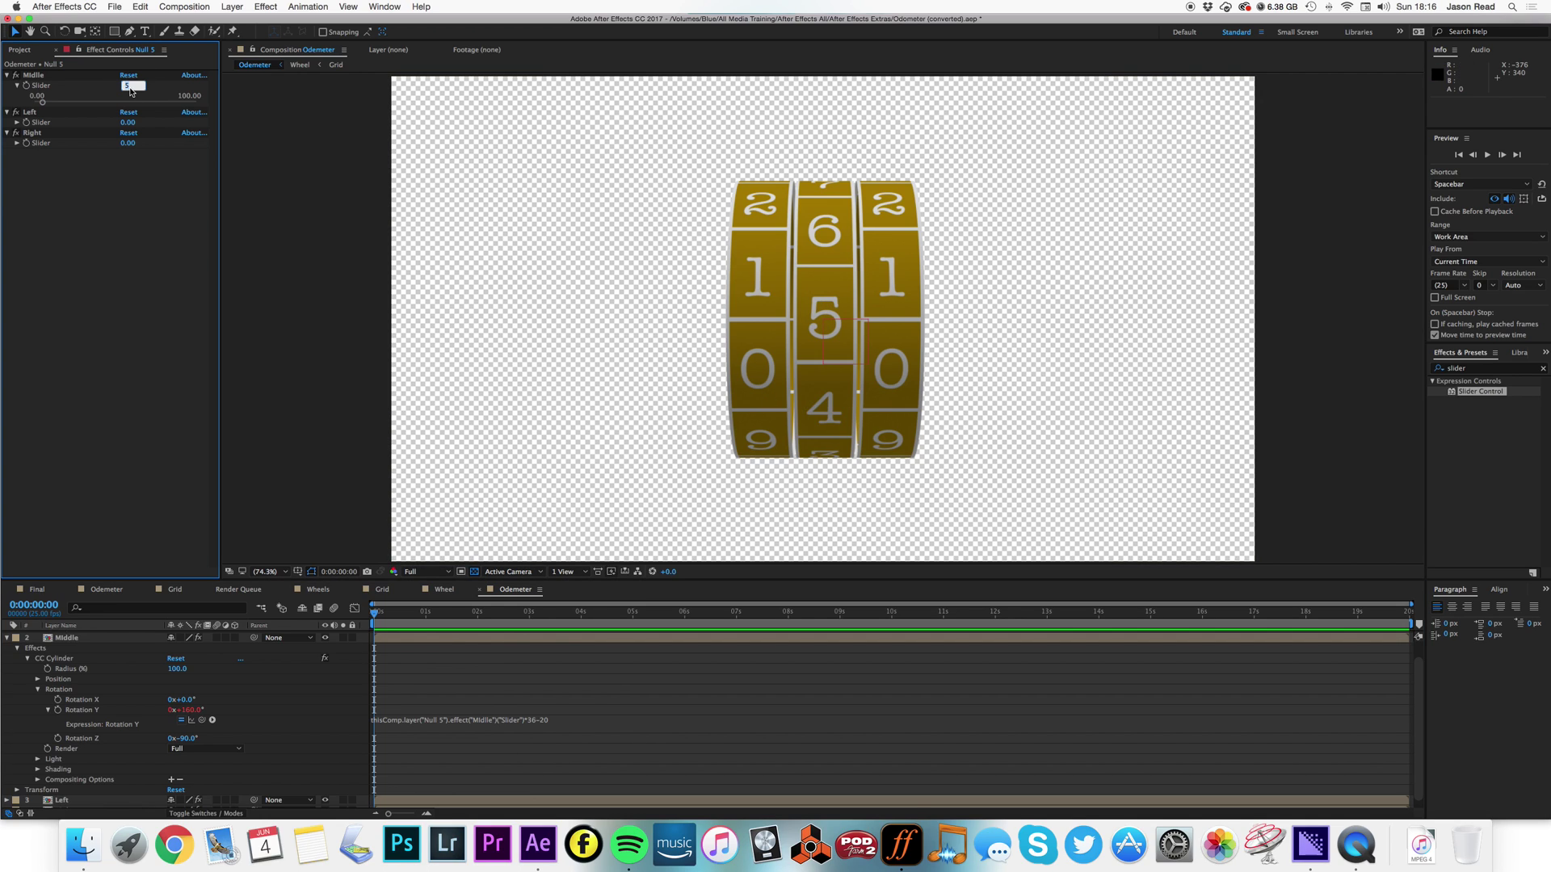
{"action": "type", "text": "8"}
{"action": "key", "text": "Return"}
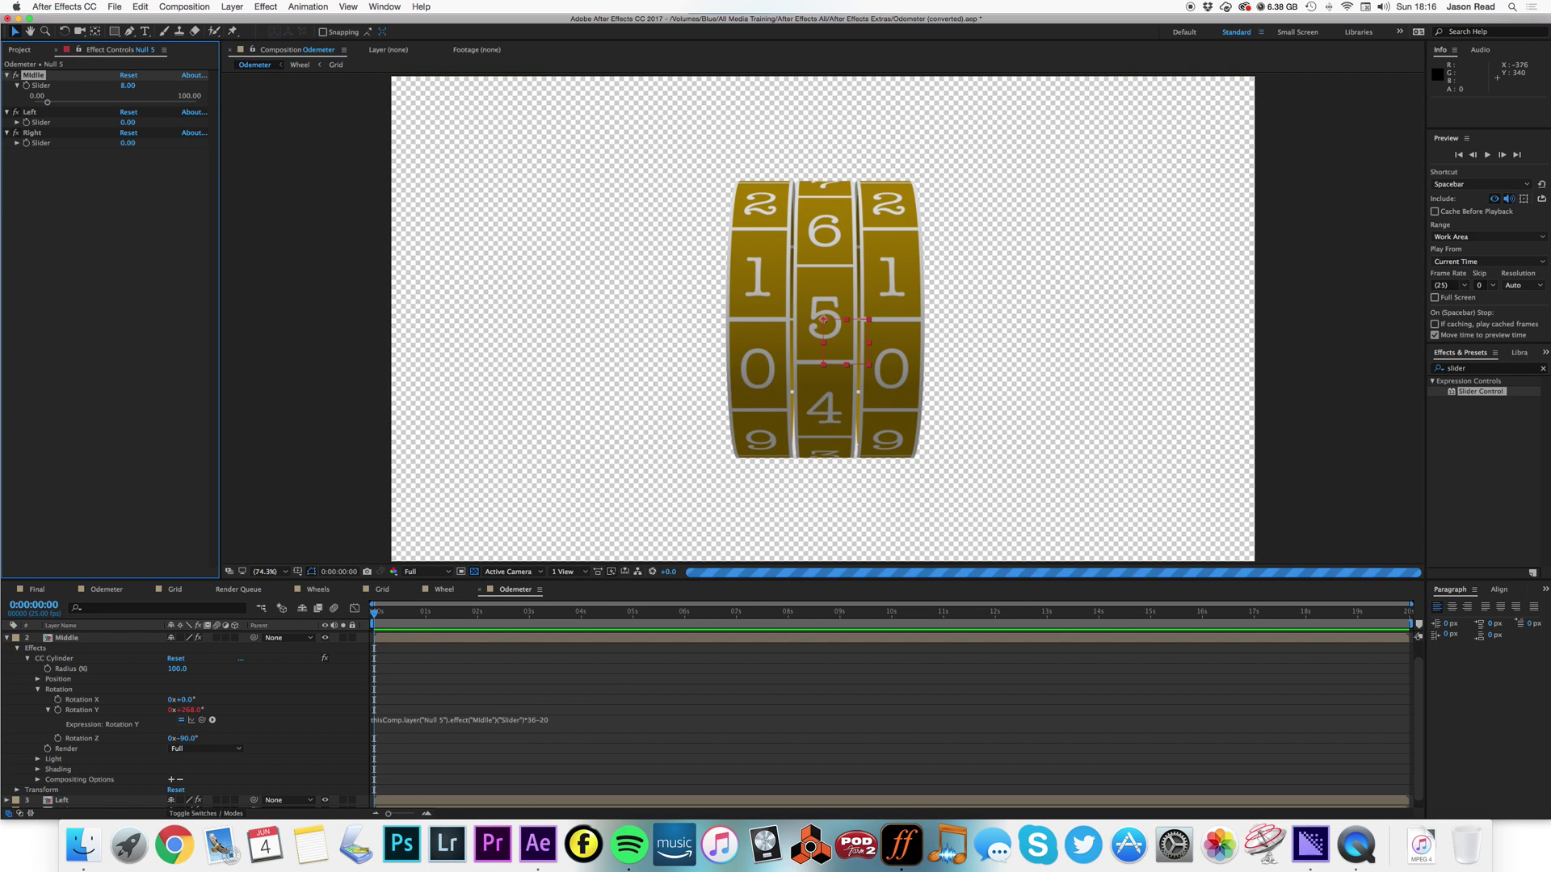
{"action": "left_click", "coordinate": [127, 84]}
{"action": "type", "text": "2"}
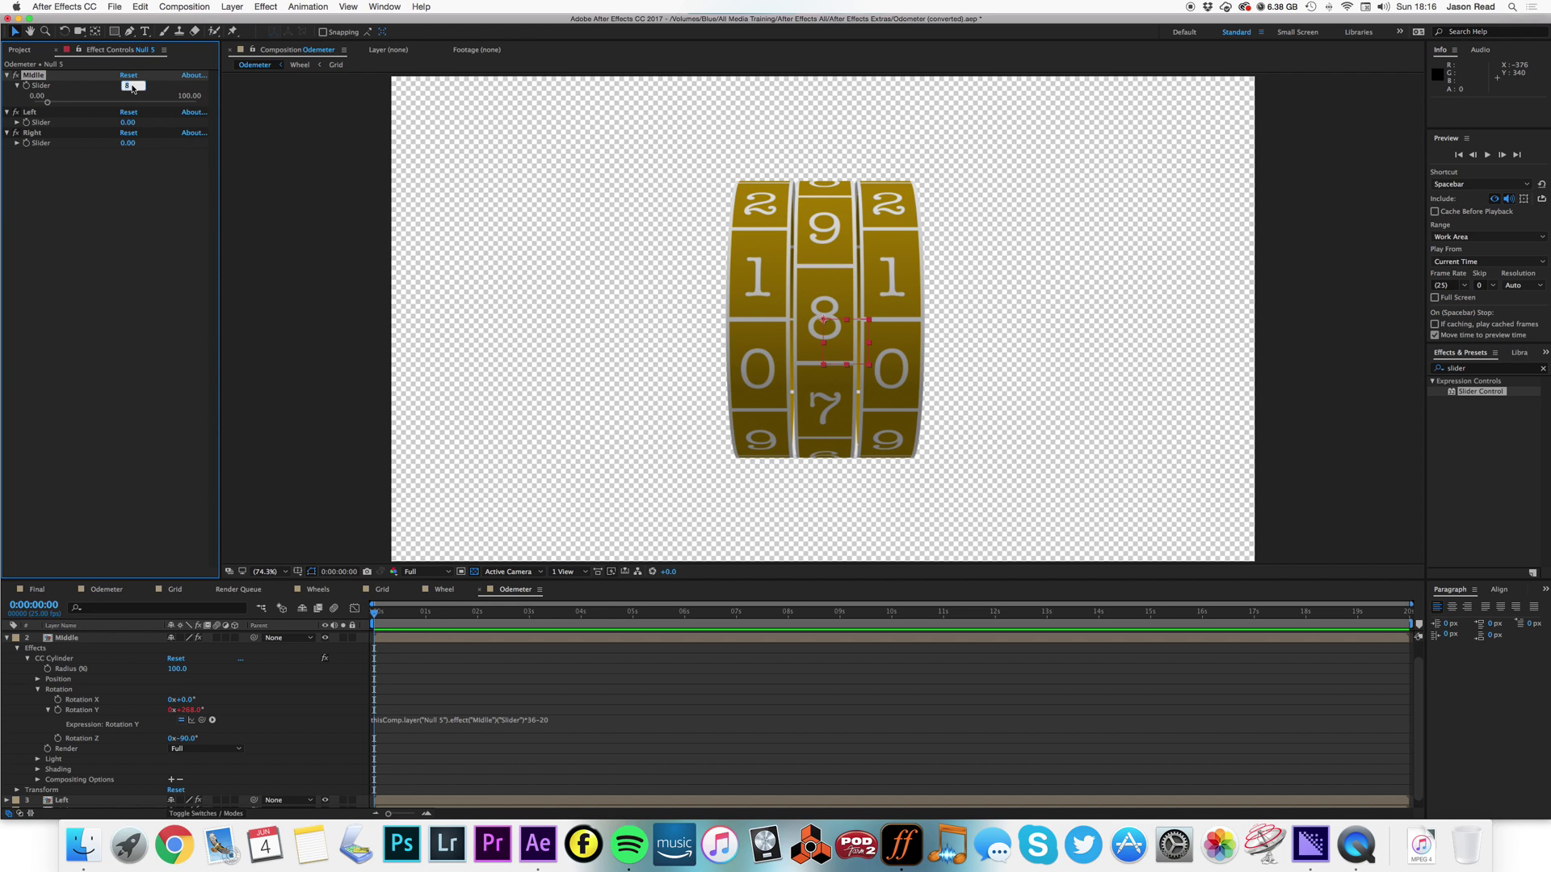
{"action": "key", "text": "Return"}
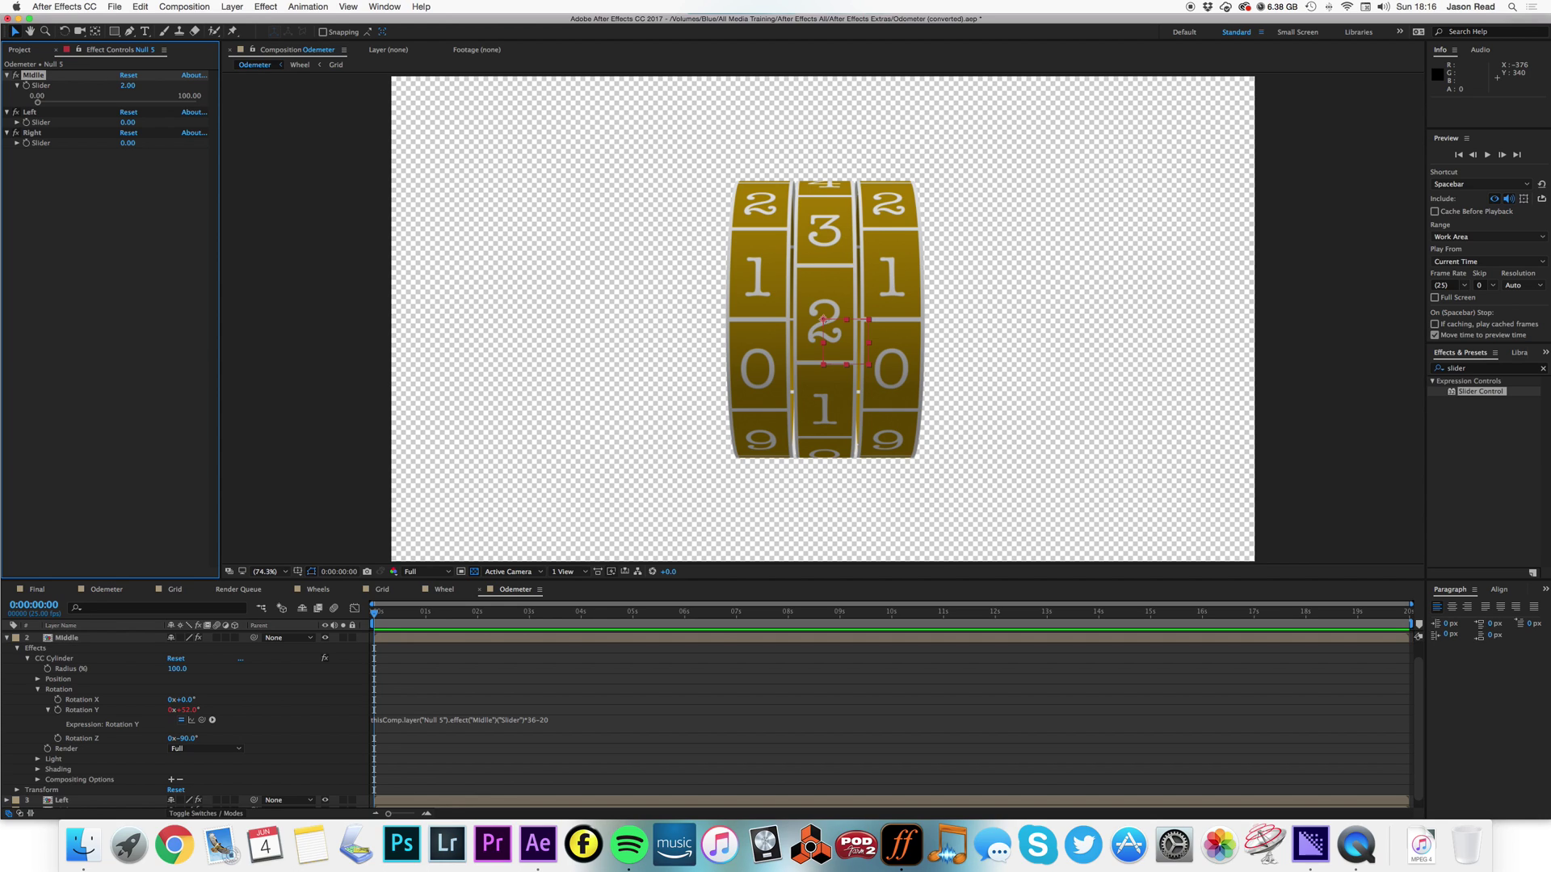
{"action": "left_click", "coordinate": [7, 637]}
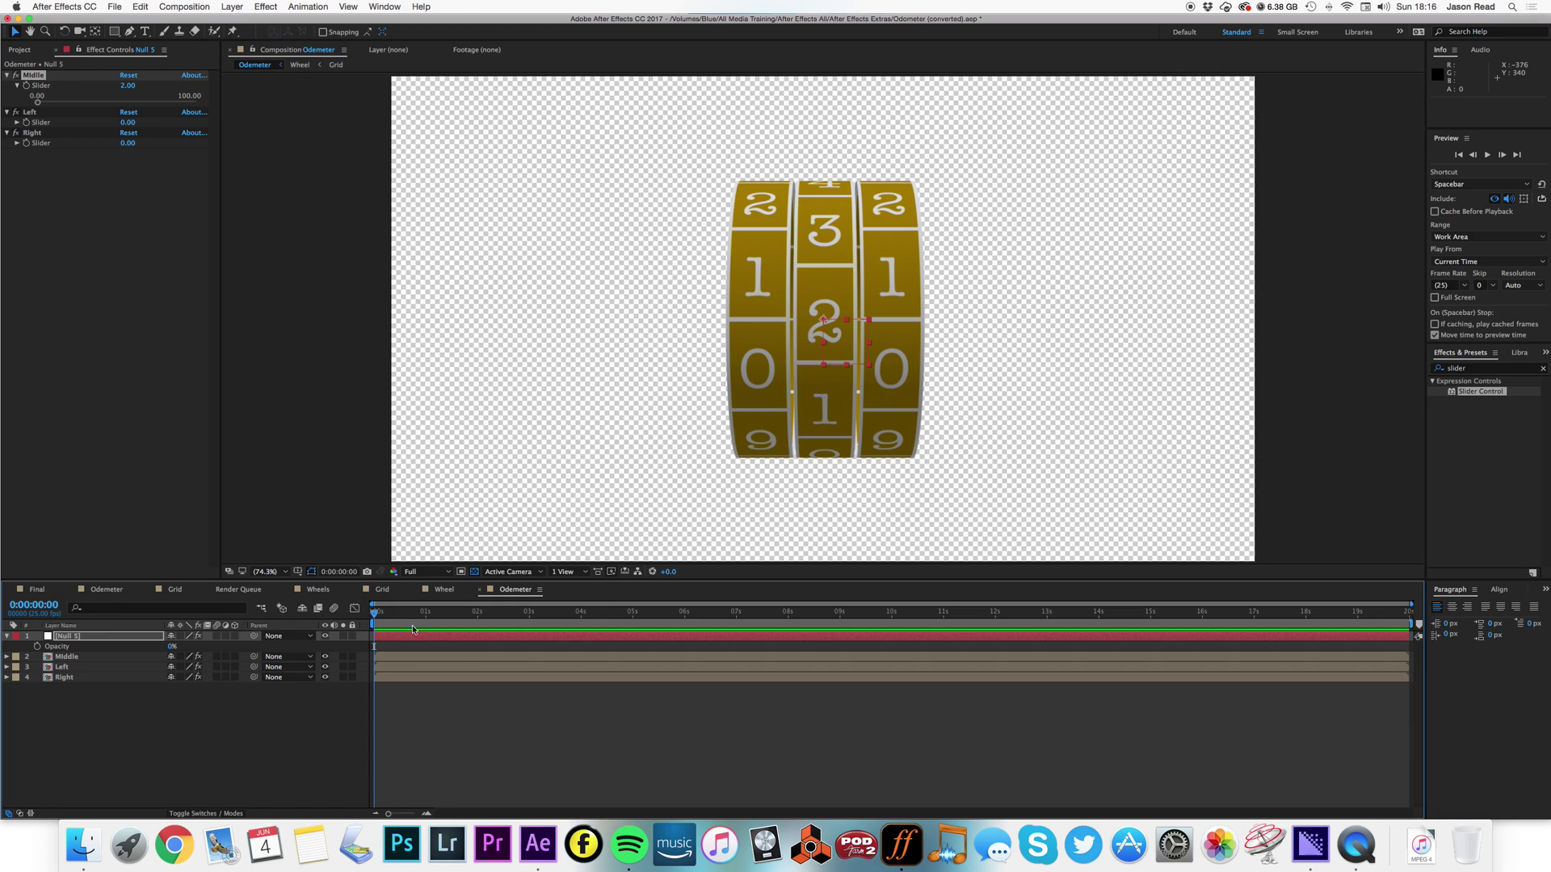
Link the left wheel's Position Y to the Left slider with *36-20, test at 4, then undo.
{"action": "left_click", "coordinate": [451, 669]}
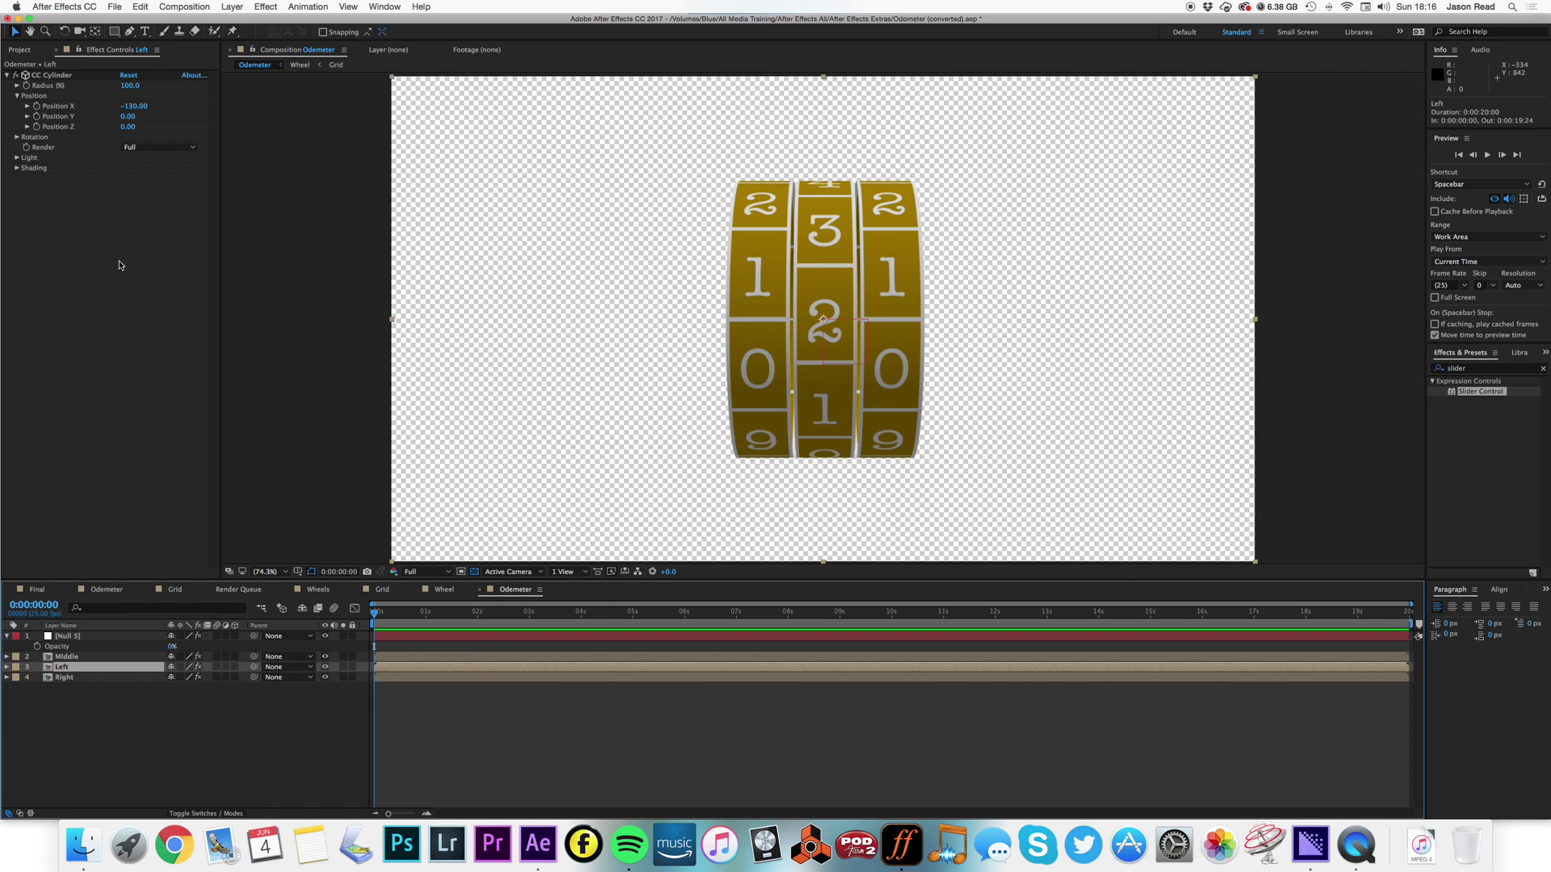
{"action": "left_click", "coordinate": [37, 120], "text": "alt"}
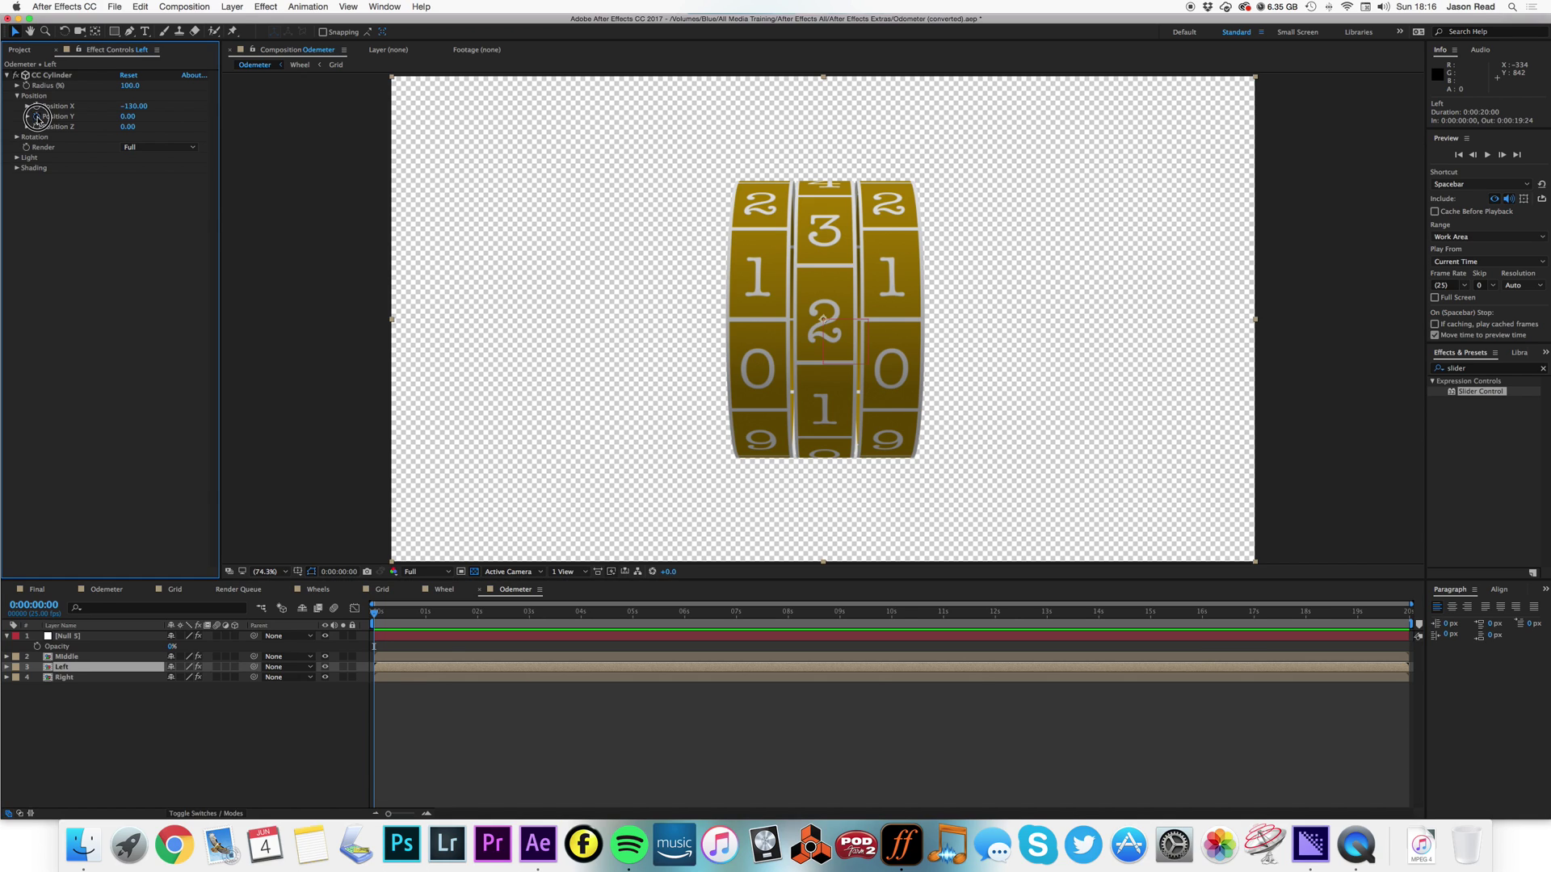
{"action": "left_click", "coordinate": [444, 637]}
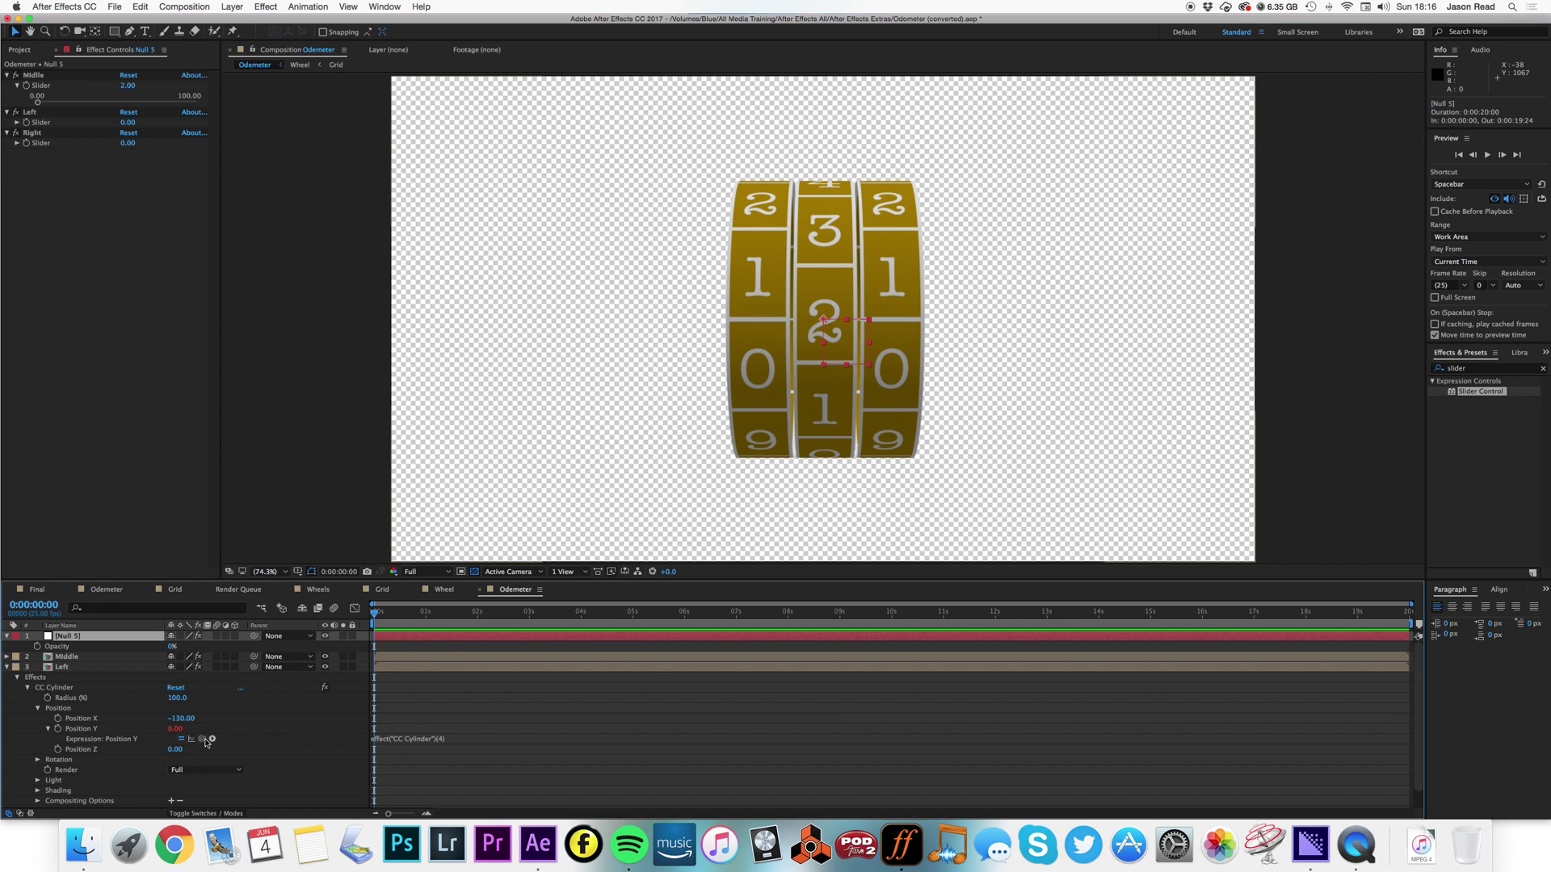
{"action": "left_click_drag", "start_coordinate": [204, 740], "coordinate": [51, 129]}
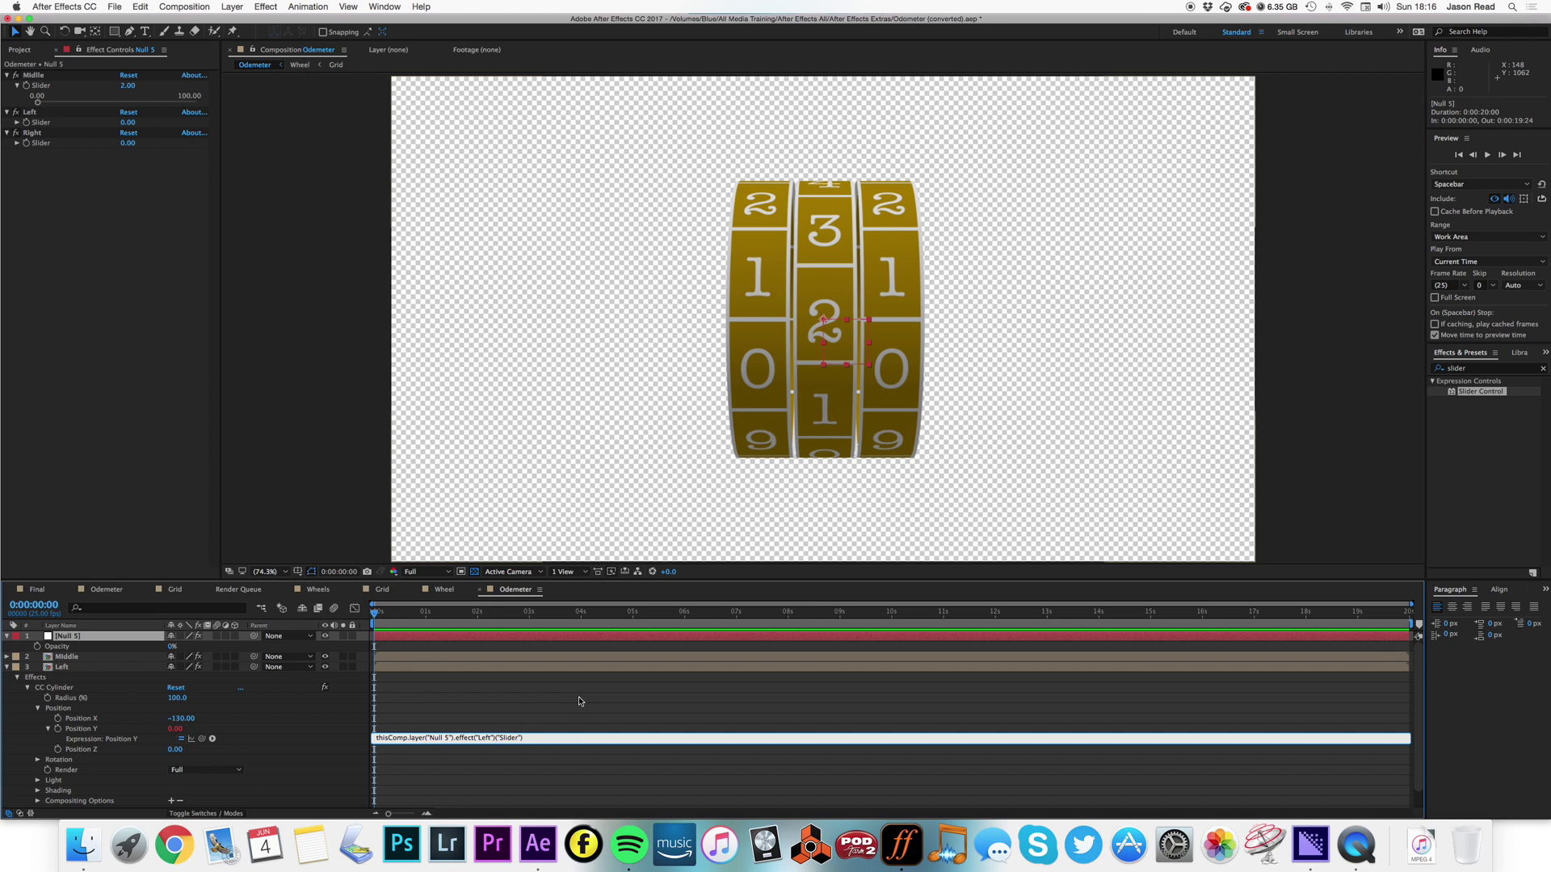
{"action": "type", "text": "*36-20"}
{"action": "left_click", "coordinate": [616, 703]}
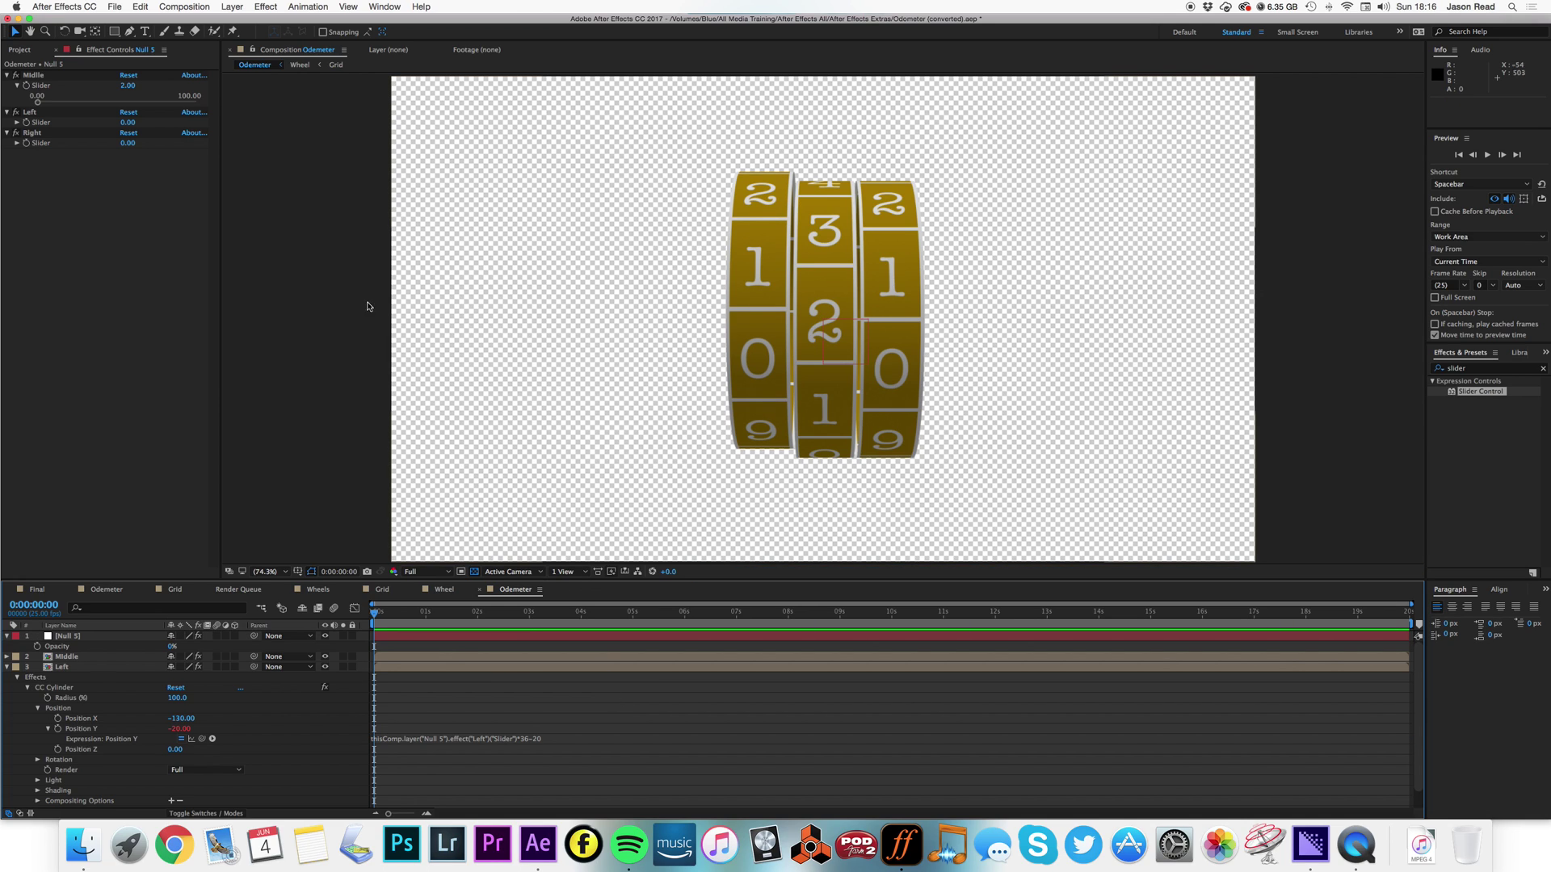
{"action": "left_click", "coordinate": [128, 122]}
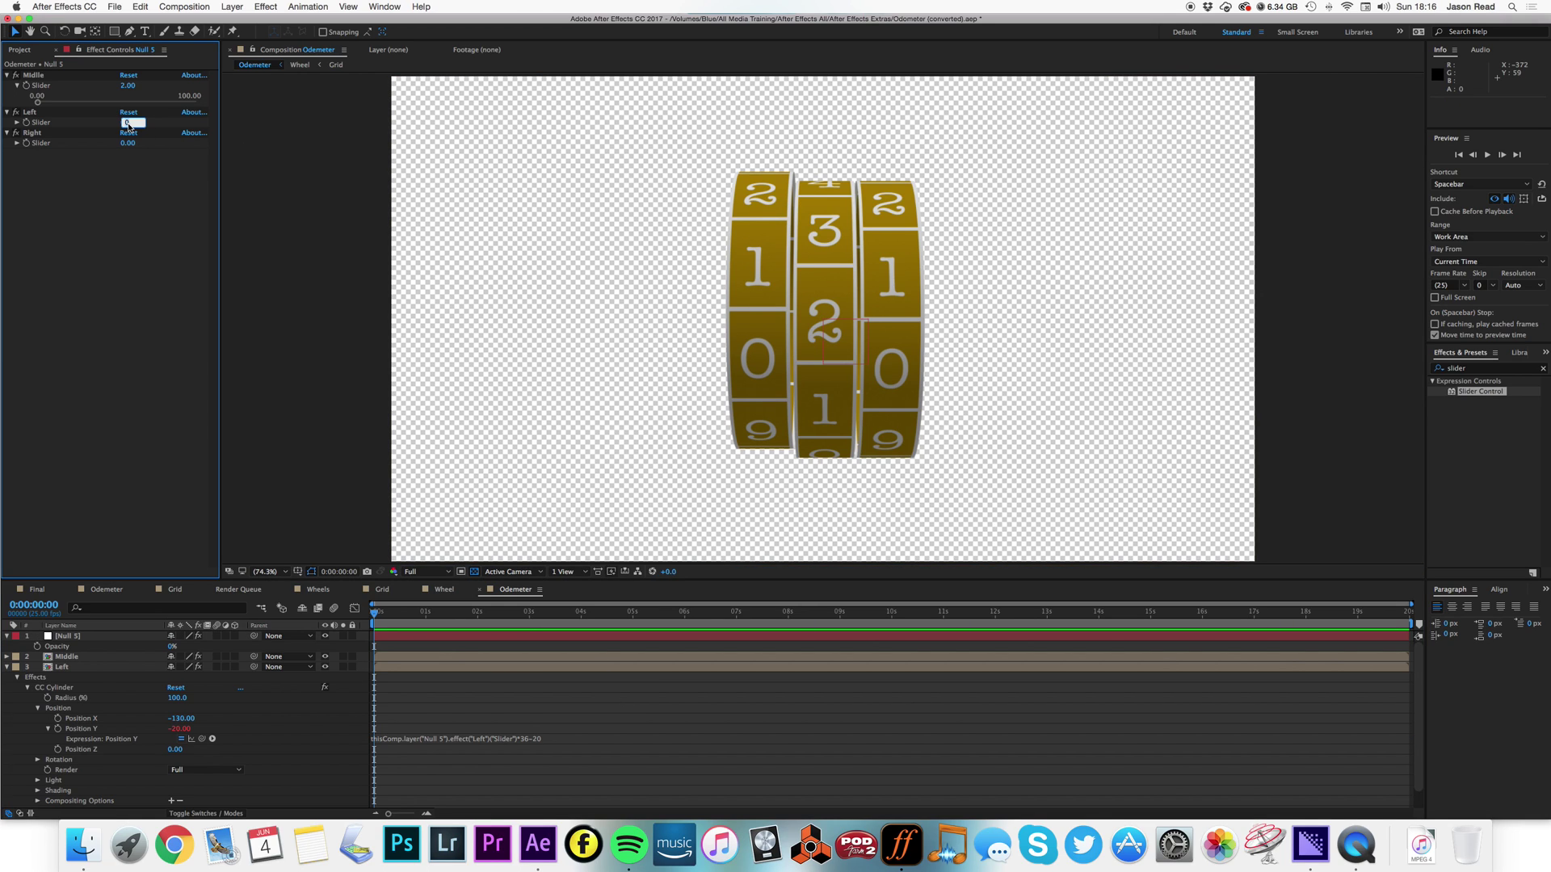
{"action": "type", "text": "4"}
{"action": "key", "text": "Return"}
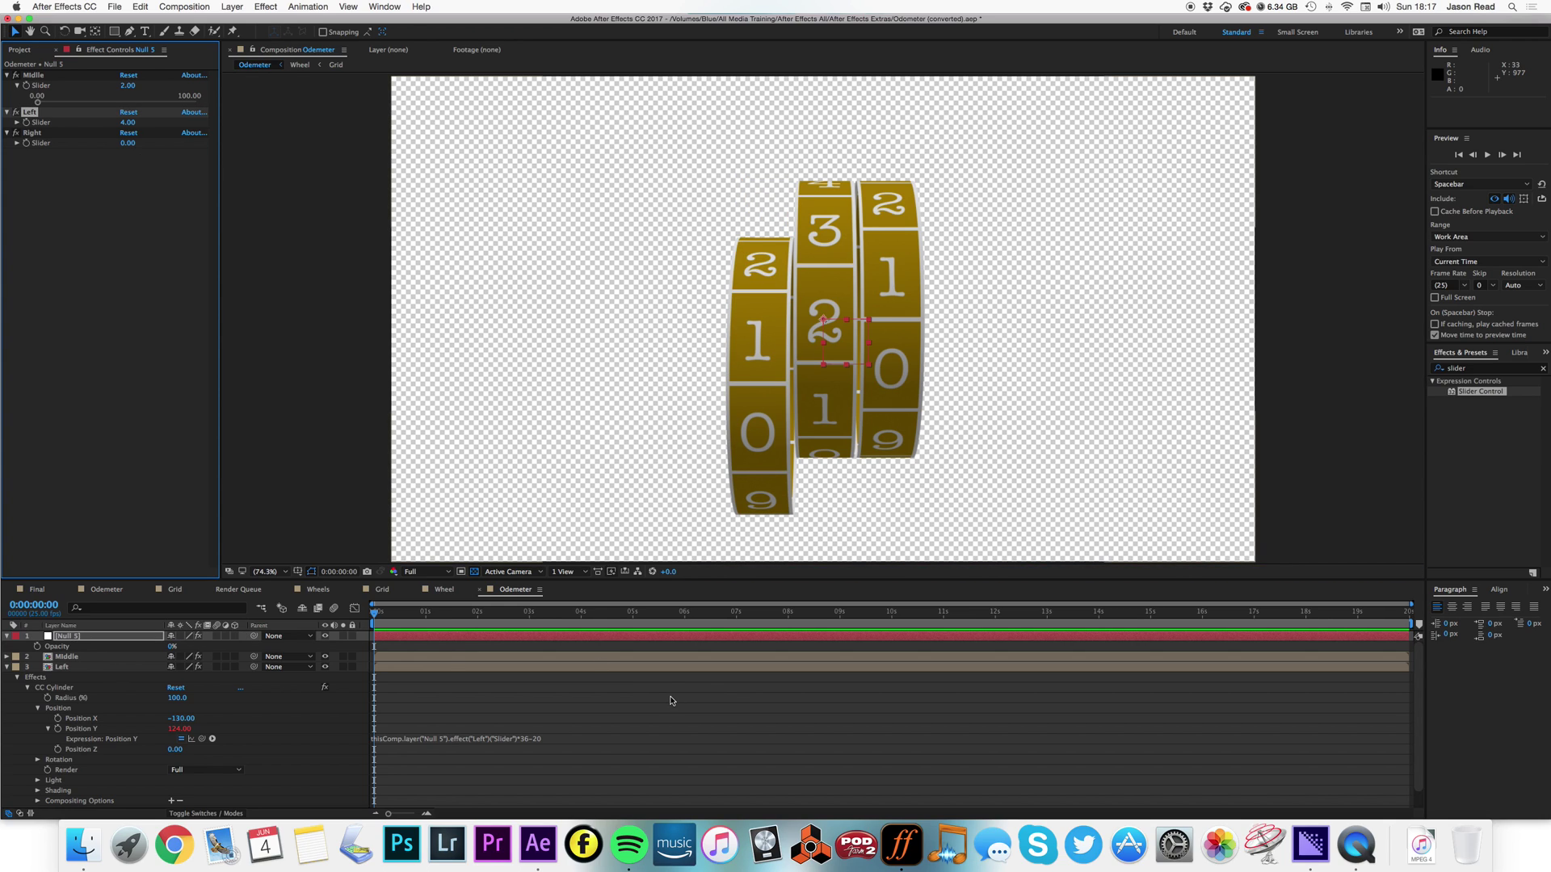
{"action": "key", "text": "super+z"}
{"action": "key", "text": "super+z"}
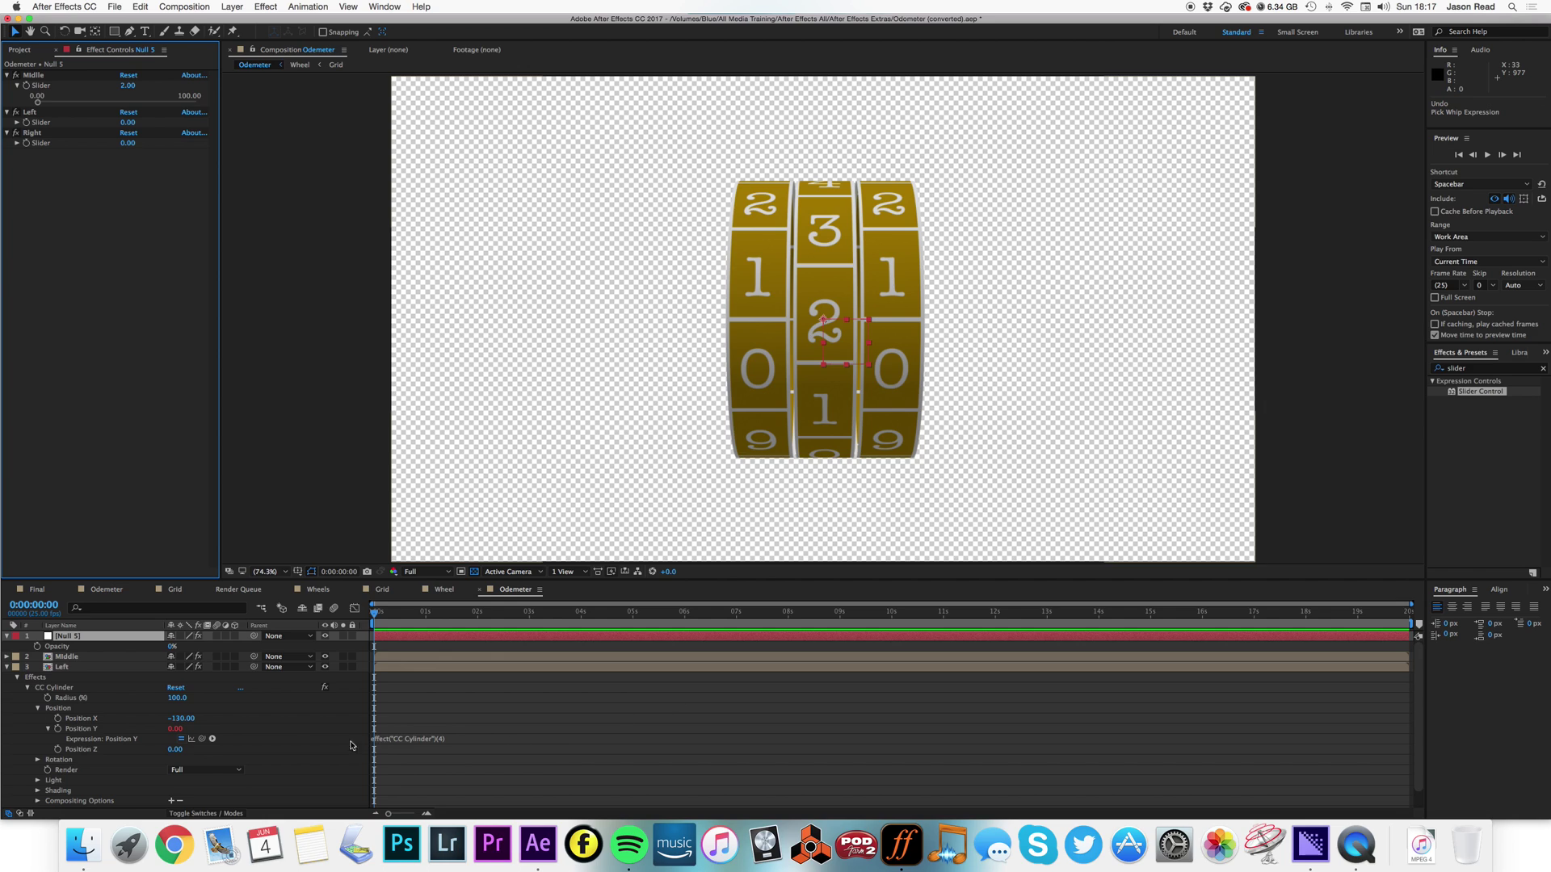
Link the Left wheel's CC Cylinder Rotation Y to Null 5's Left slider by expression.
{"action": "left_click", "coordinate": [38, 709]}
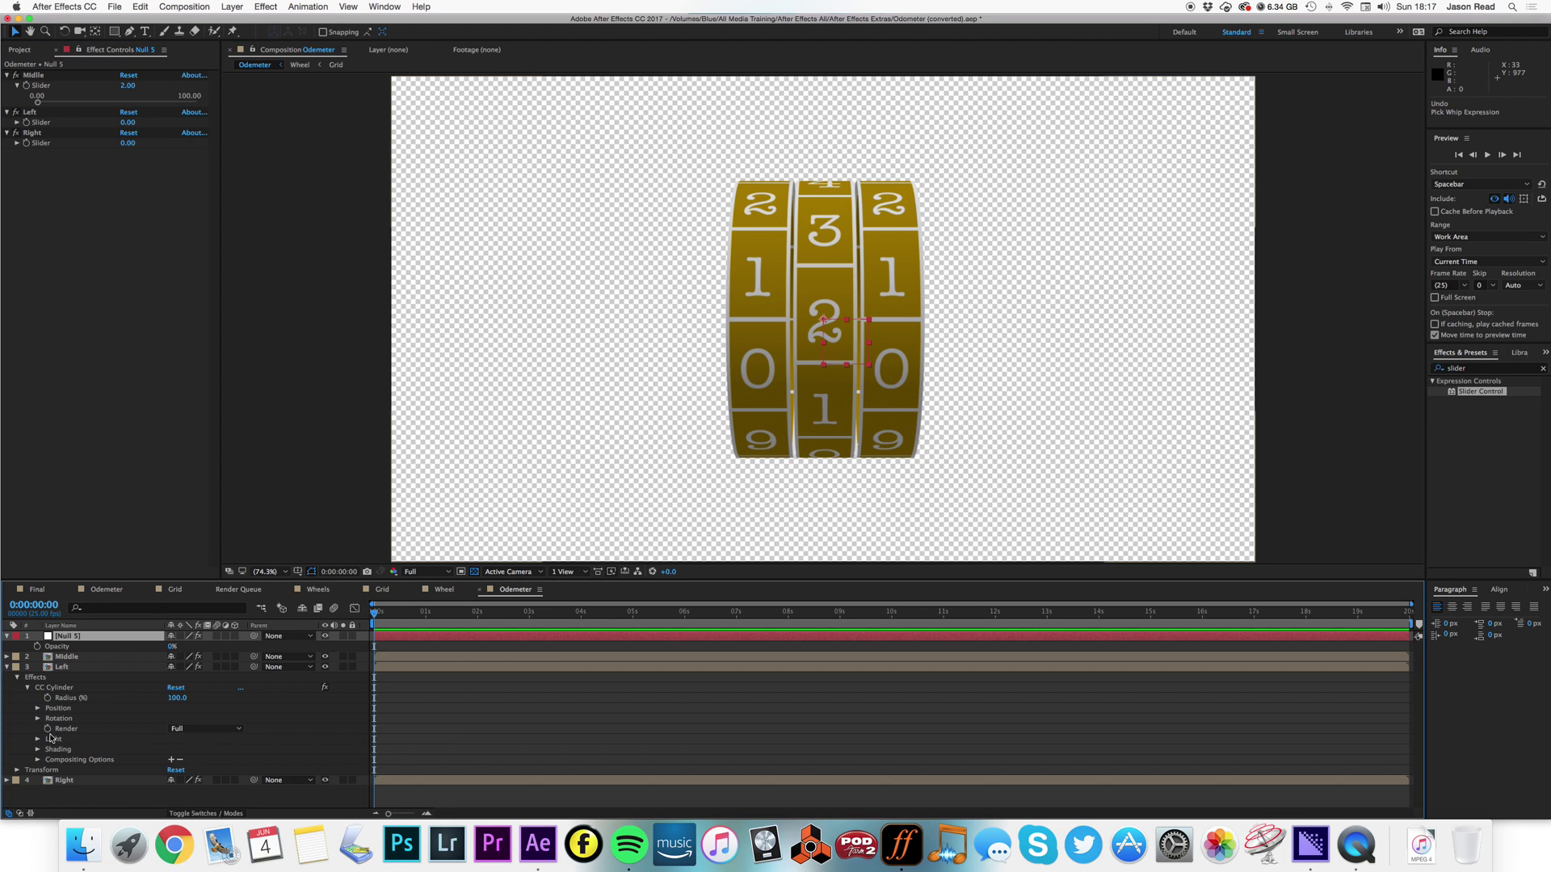
{"action": "left_click", "coordinate": [37, 718]}
{"action": "left_click", "coordinate": [37, 708]}
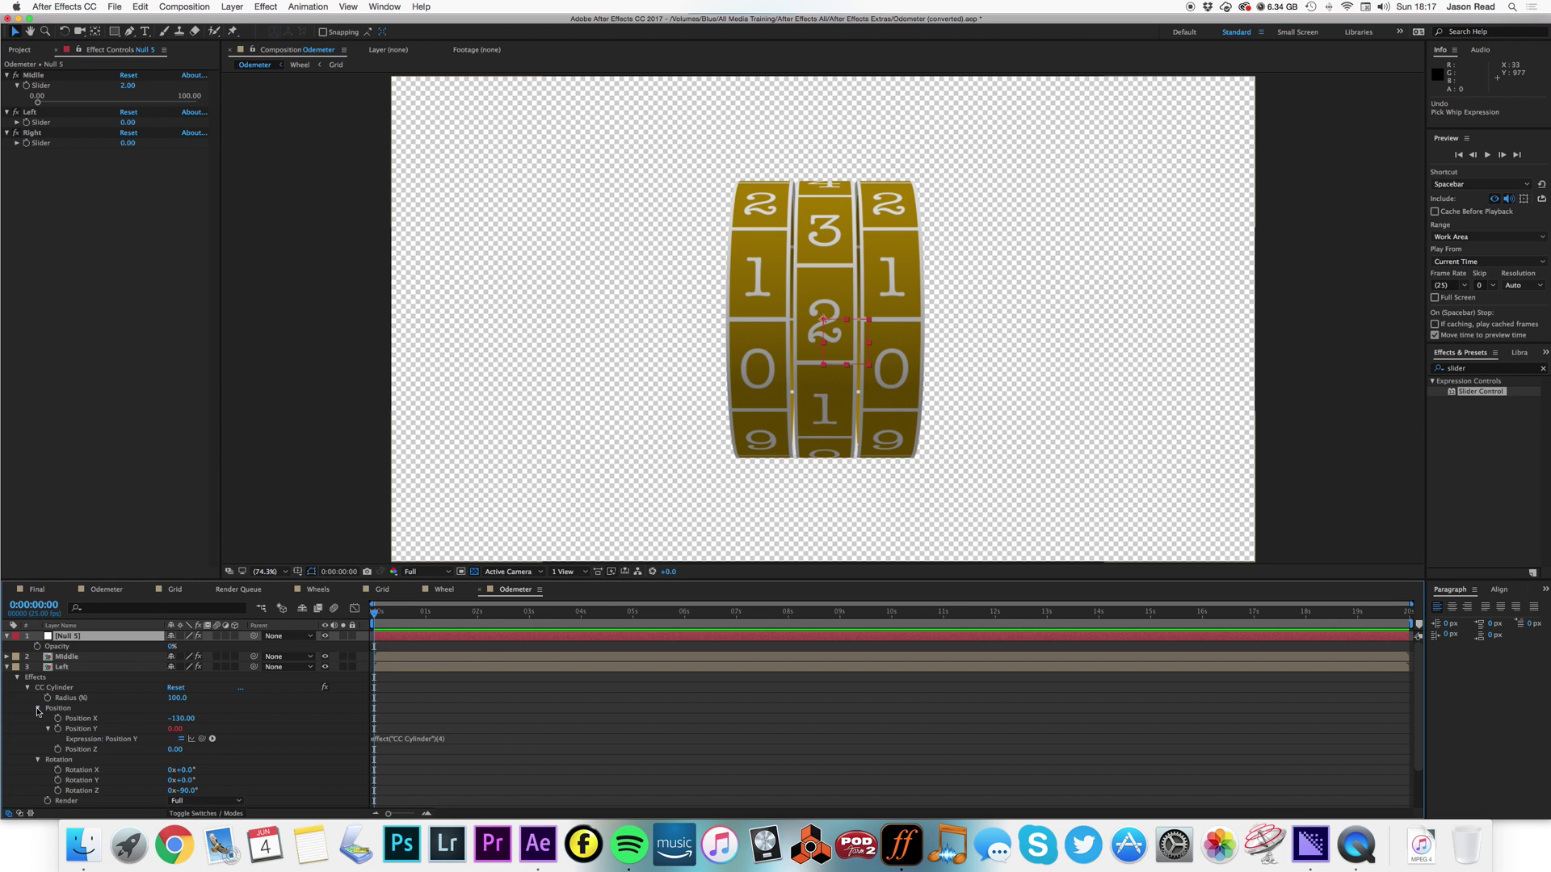
{"action": "left_click", "coordinate": [37, 708]}
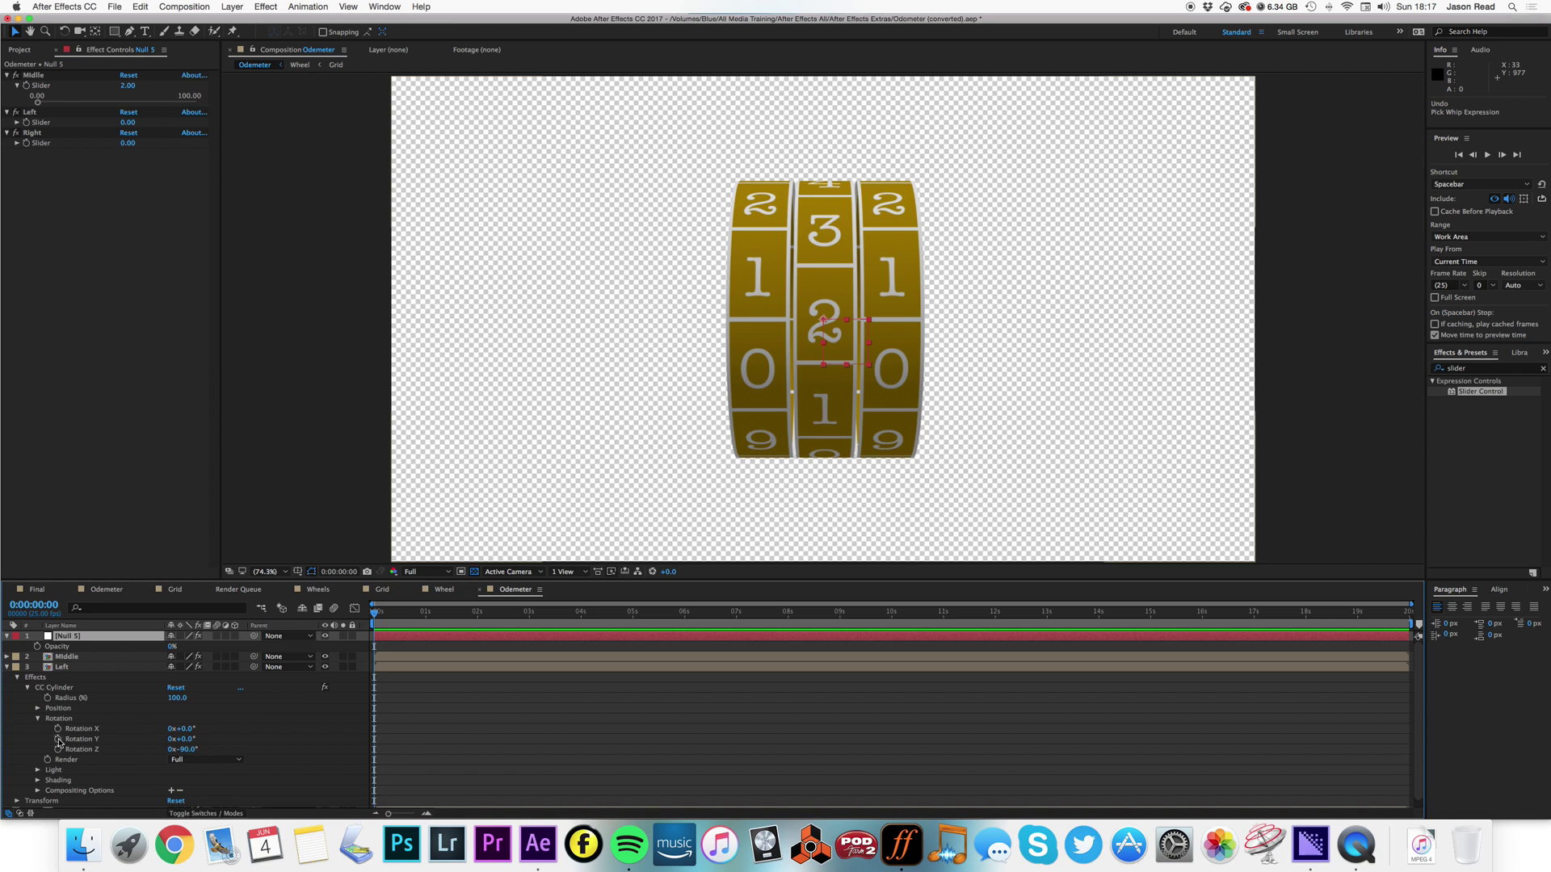
{"action": "left_click", "coordinate": [58, 739], "text": "alt"}
{"action": "mouse_move", "coordinate": [202, 749]}
{"action": "left_mouse_down"}
{"action": "mouse_move", "coordinate": [194, 128]}
{"action": "mouse_move", "coordinate": [122, 138]}
{"action": "mouse_move", "coordinate": [215, 731]}
{"action": "mouse_move", "coordinate": [191, 754]}
{"action": "left_mouse_up"}
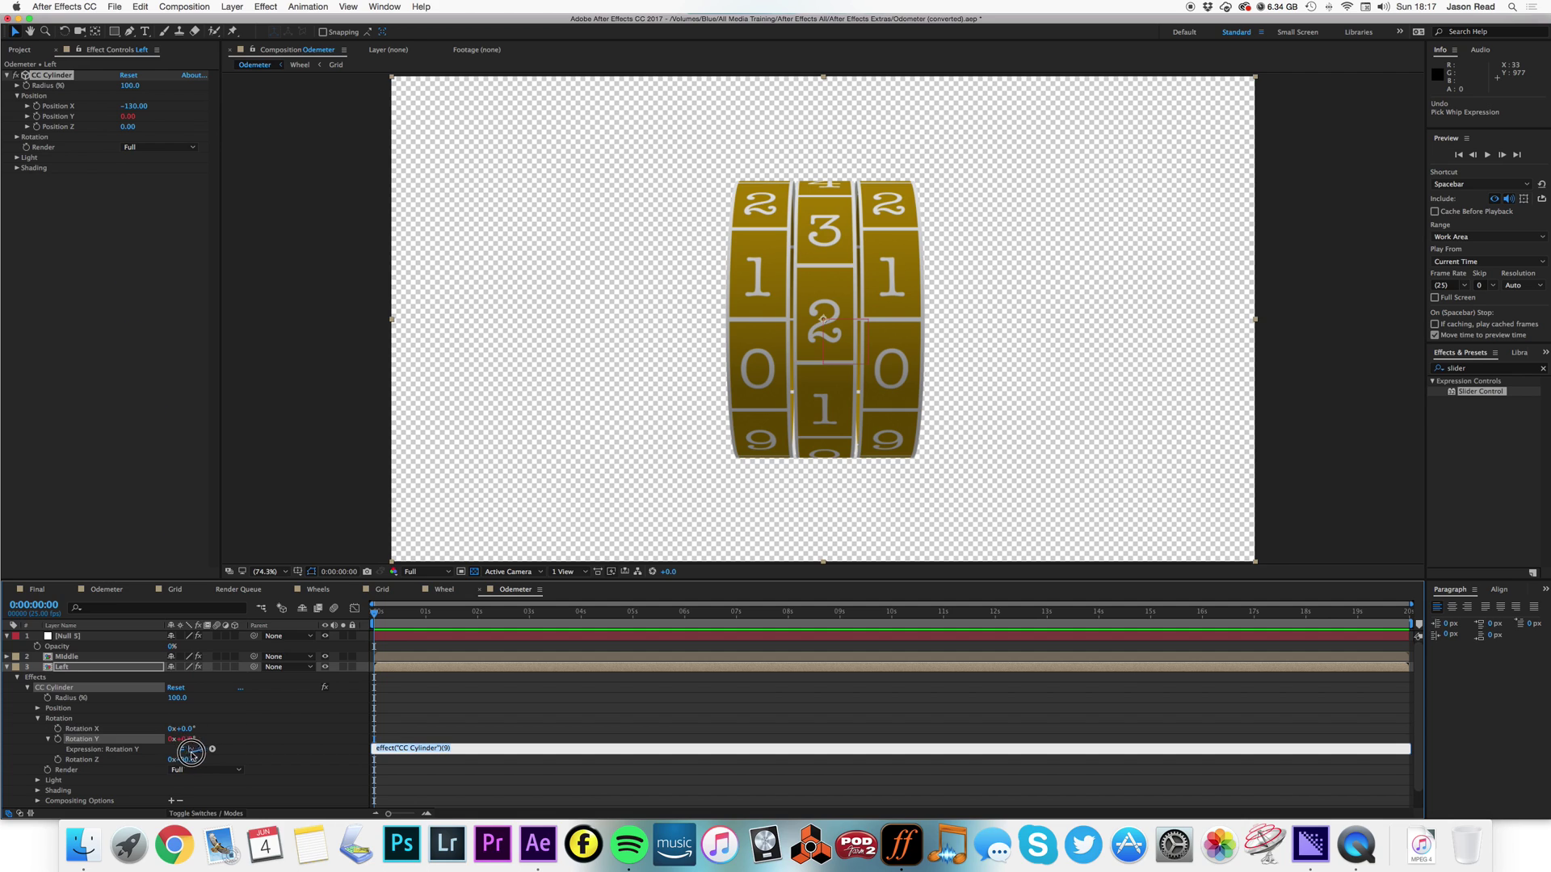
{"action": "left_click", "coordinate": [408, 636]}
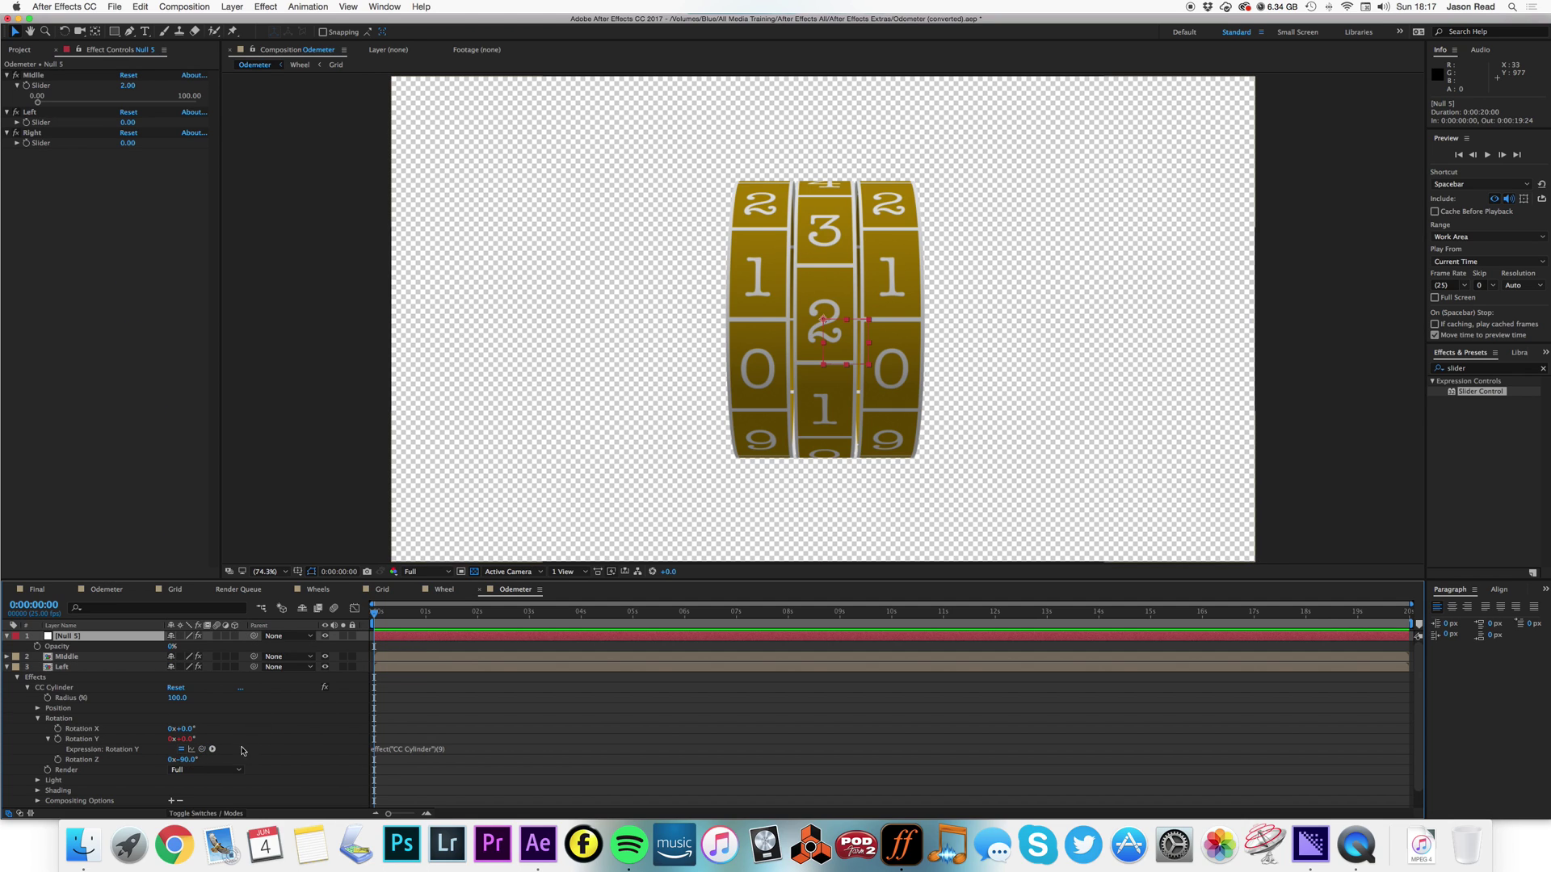
{"action": "left_click_drag", "start_coordinate": [202, 748], "coordinate": [36, 121]}
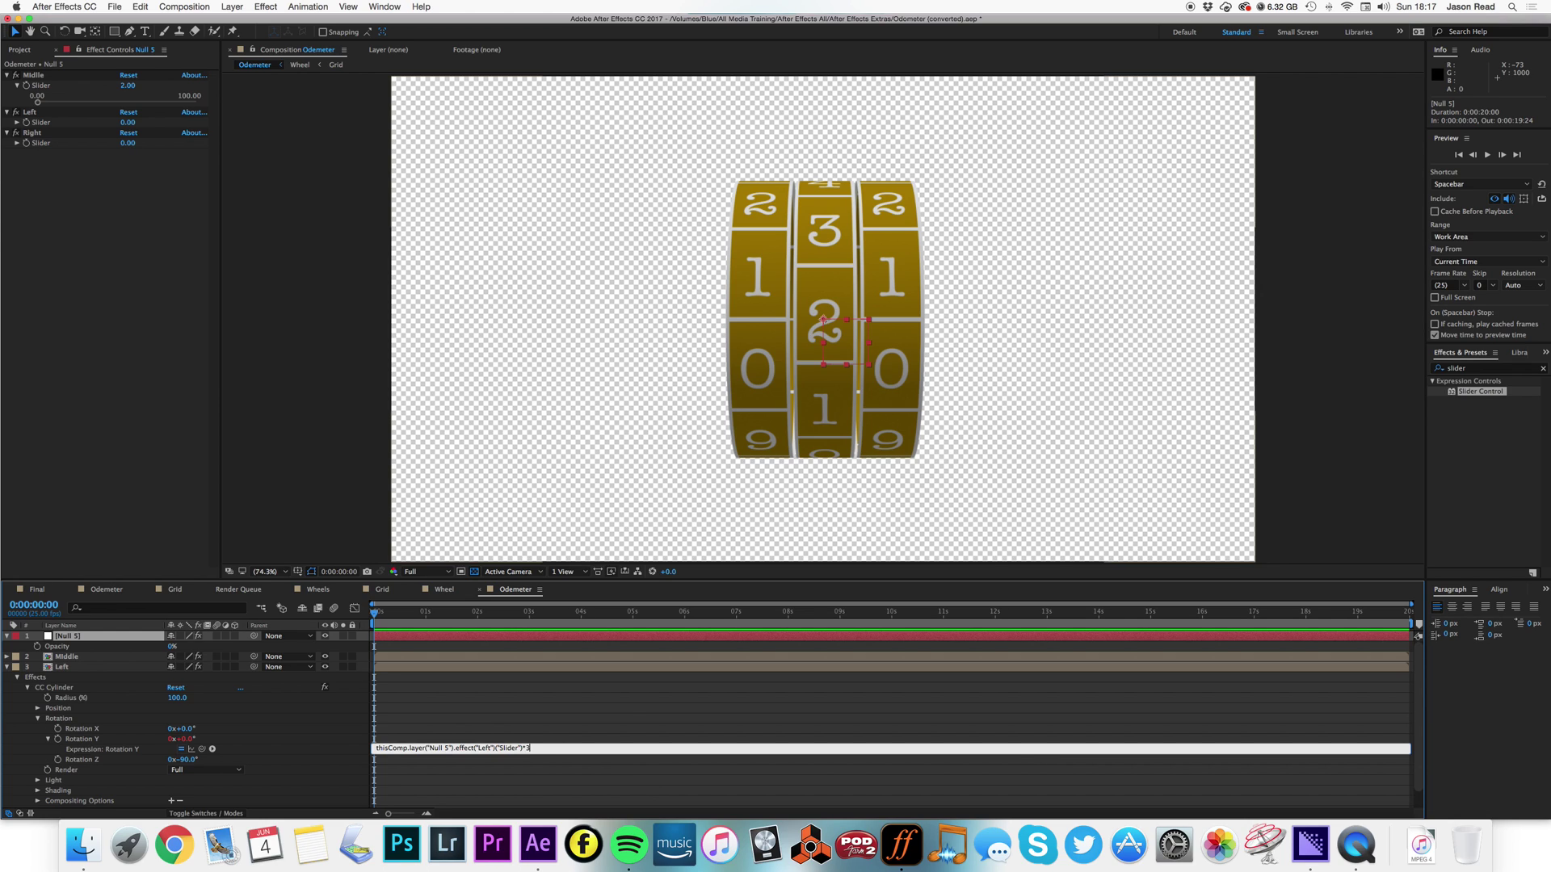
{"action": "left_click", "coordinate": [673, 726]}
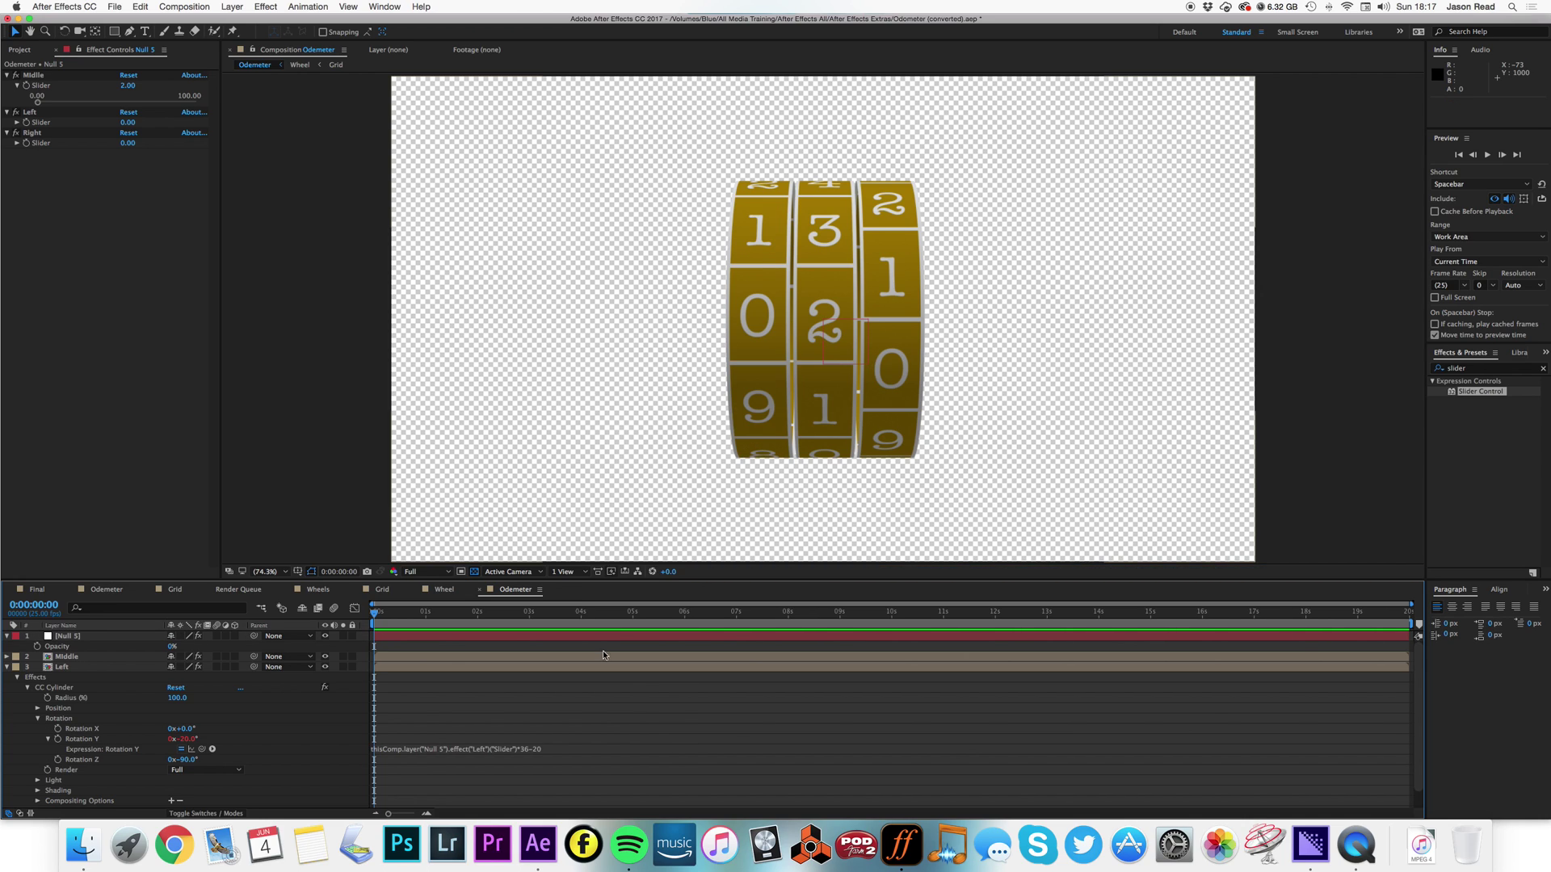
Set the Left slider to 6 so the left wheel shows 6.
{"action": "left_click", "coordinate": [126, 123]}
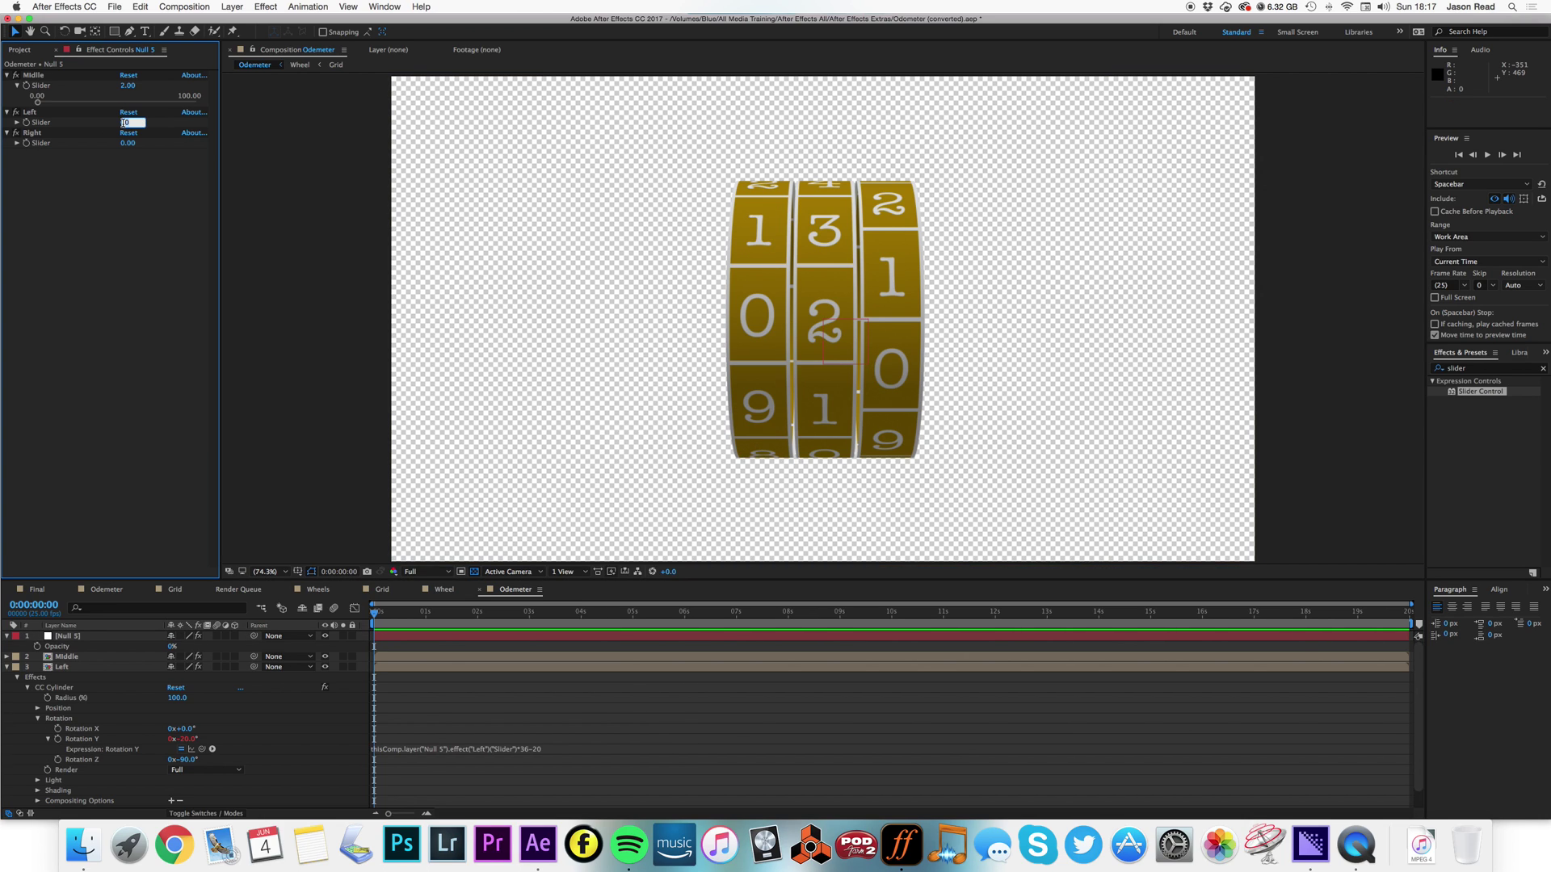
{"action": "type", "text": "6"}
{"action": "key", "text": "Return"}
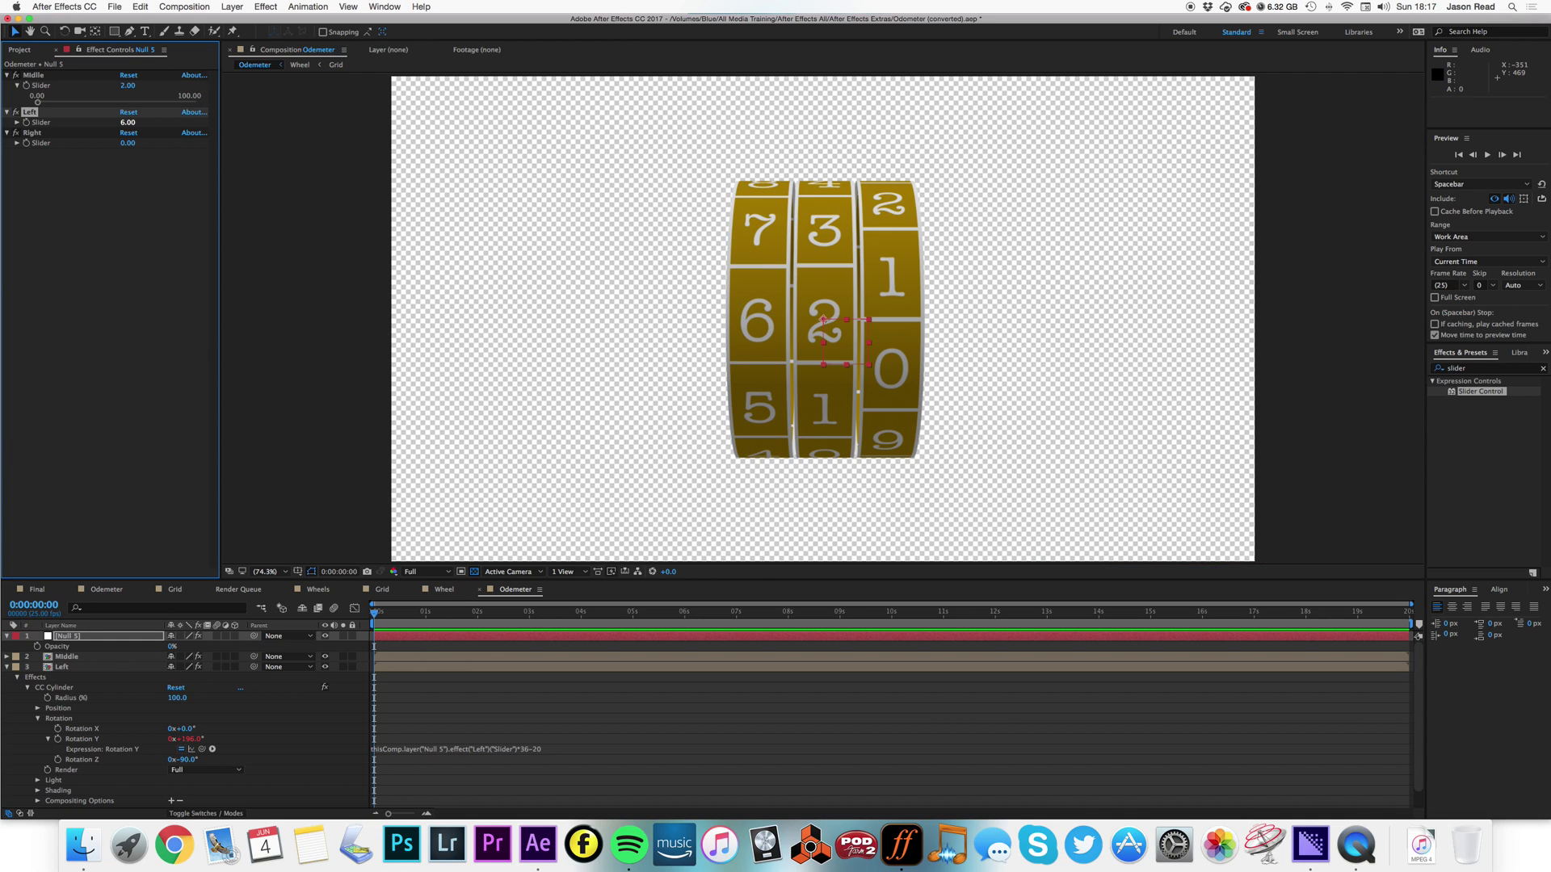
Link the Right wheel's Rotation Y to Null 5's Right slider with *36-20, centring 0.
{"action": "left_click", "coordinate": [6, 667]}
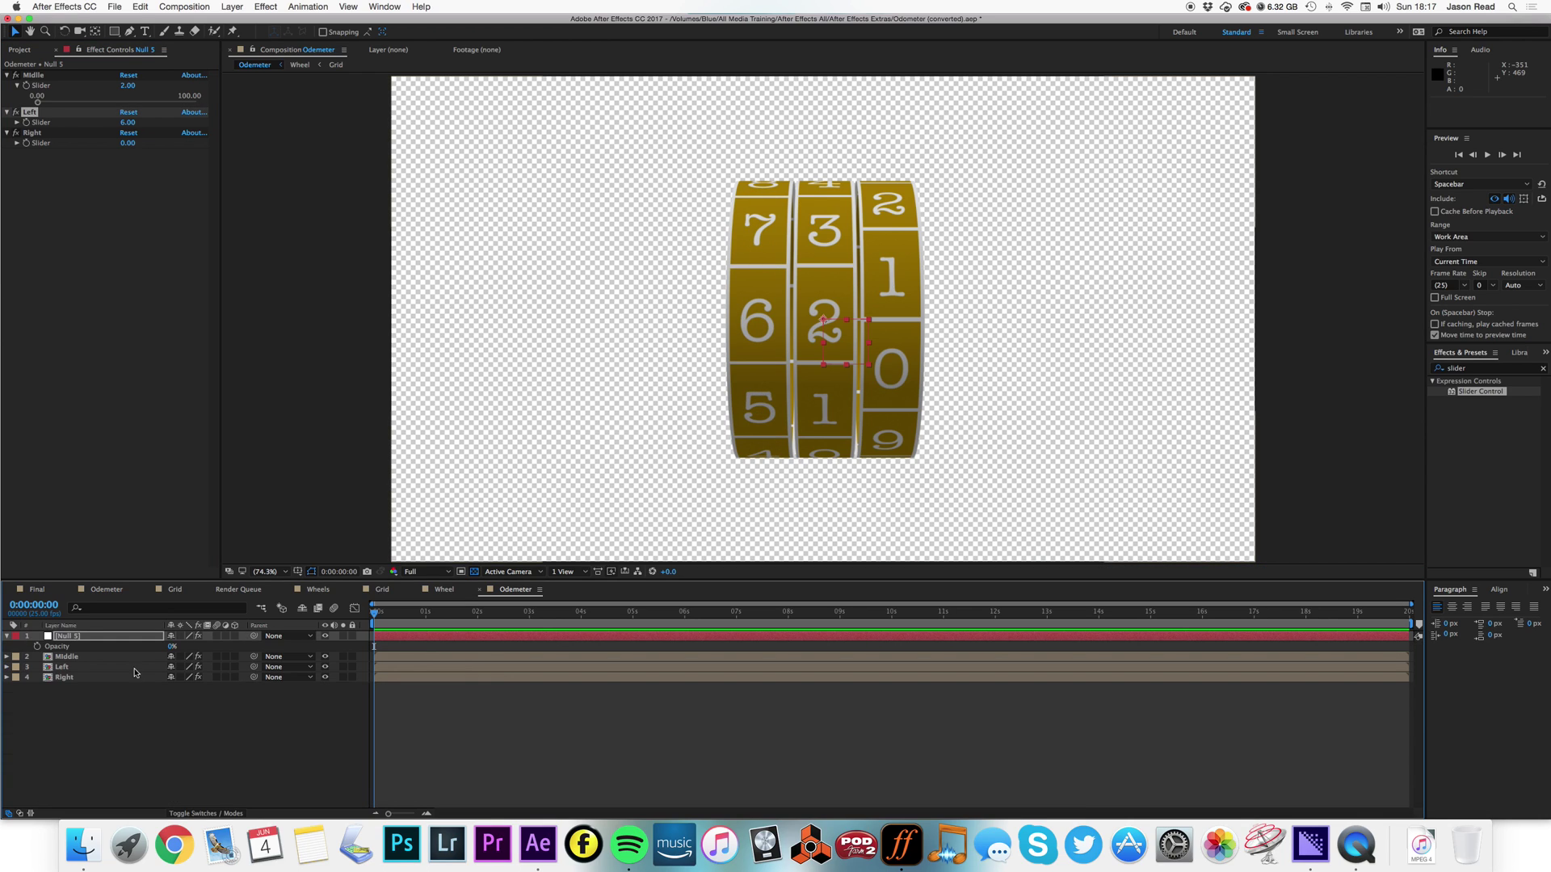
{"action": "left_click", "coordinate": [497, 679]}
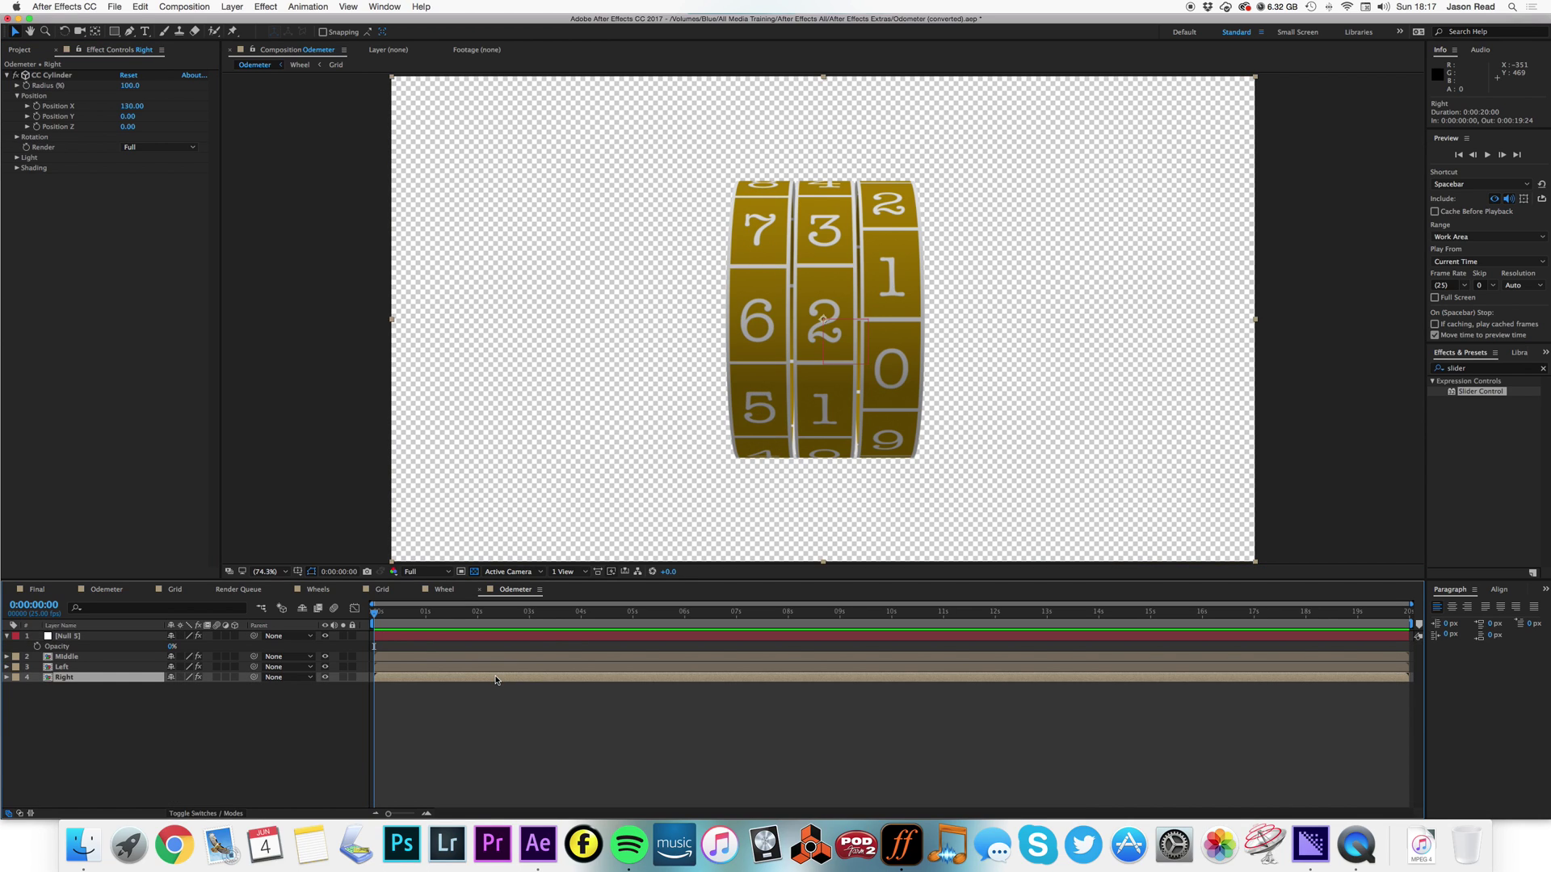
{"action": "left_click", "coordinate": [17, 96]}
{"action": "left_click", "coordinate": [17, 106]}
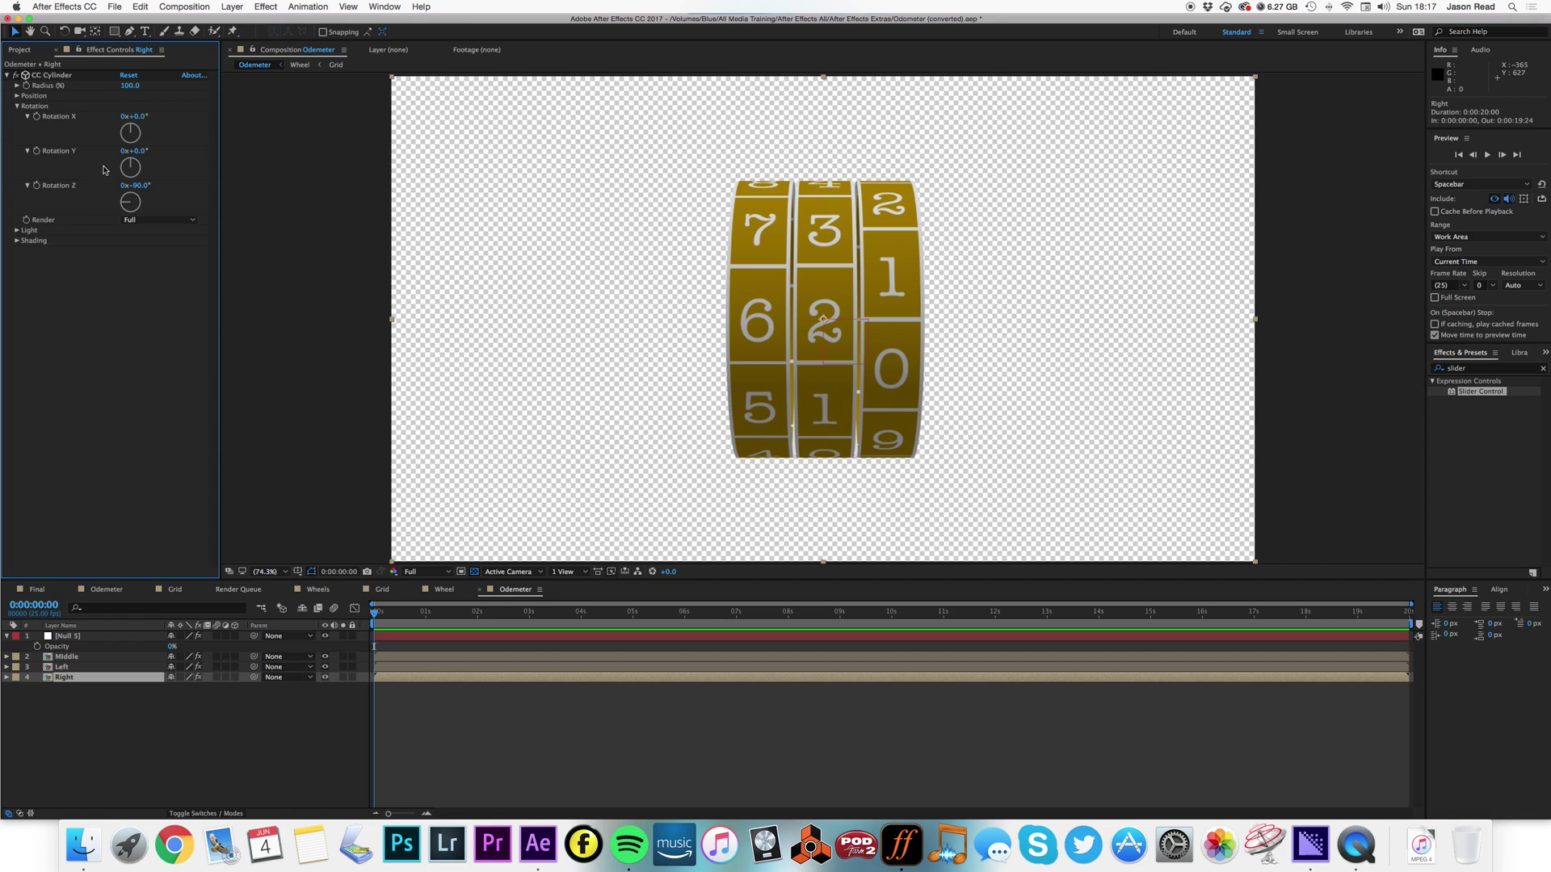
{"action": "left_click", "coordinate": [36, 152], "text": "alt"}
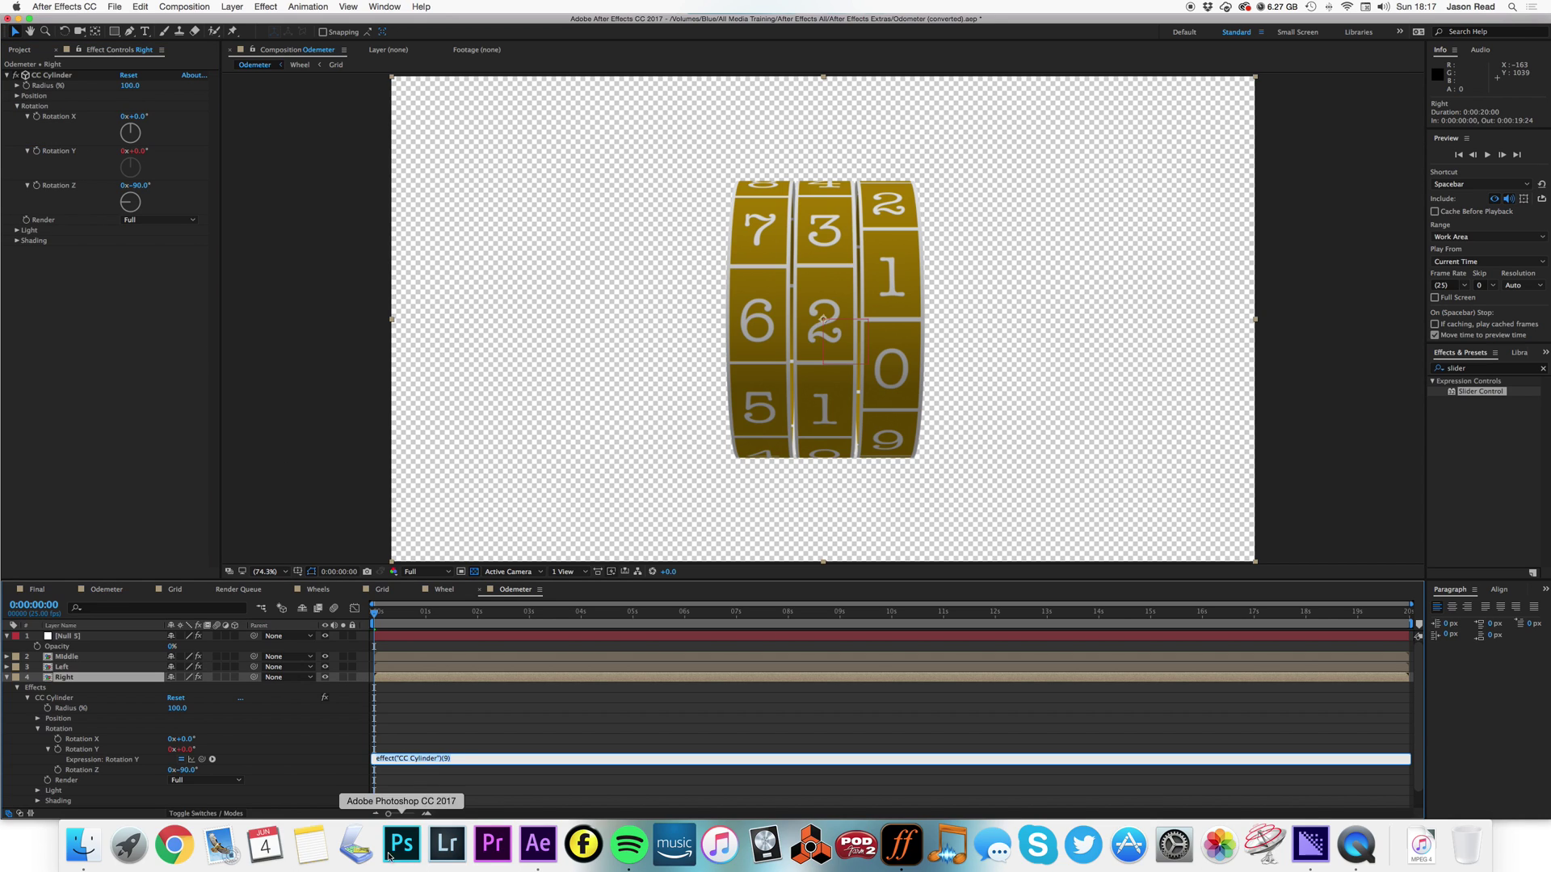
{"action": "left_click", "coordinate": [444, 635]}
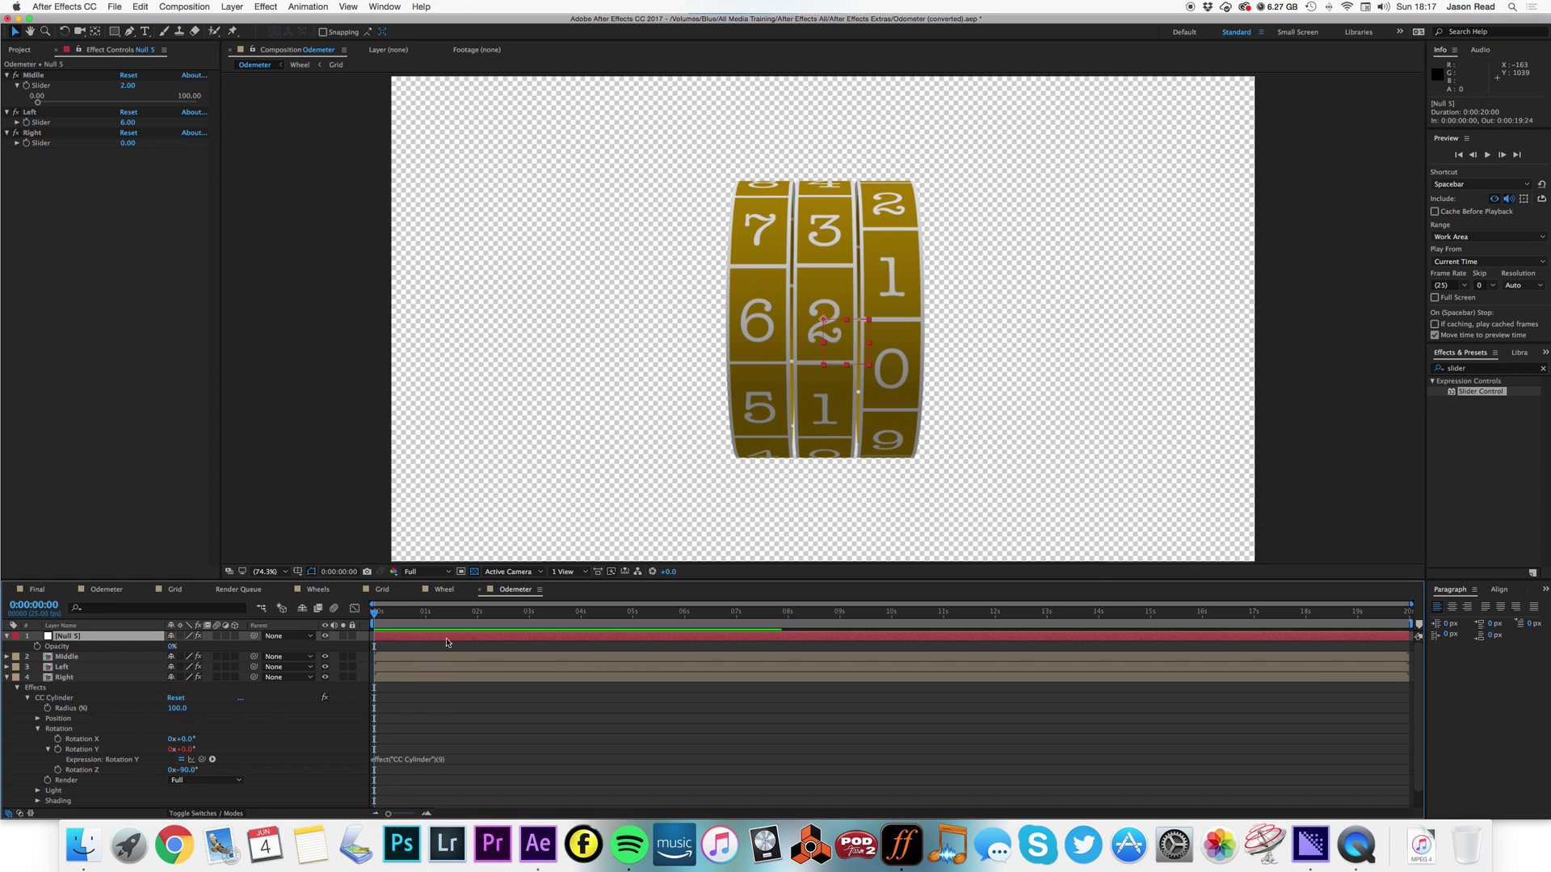
{"action": "left_click_drag", "start_coordinate": [201, 760], "coordinate": [46, 145]}
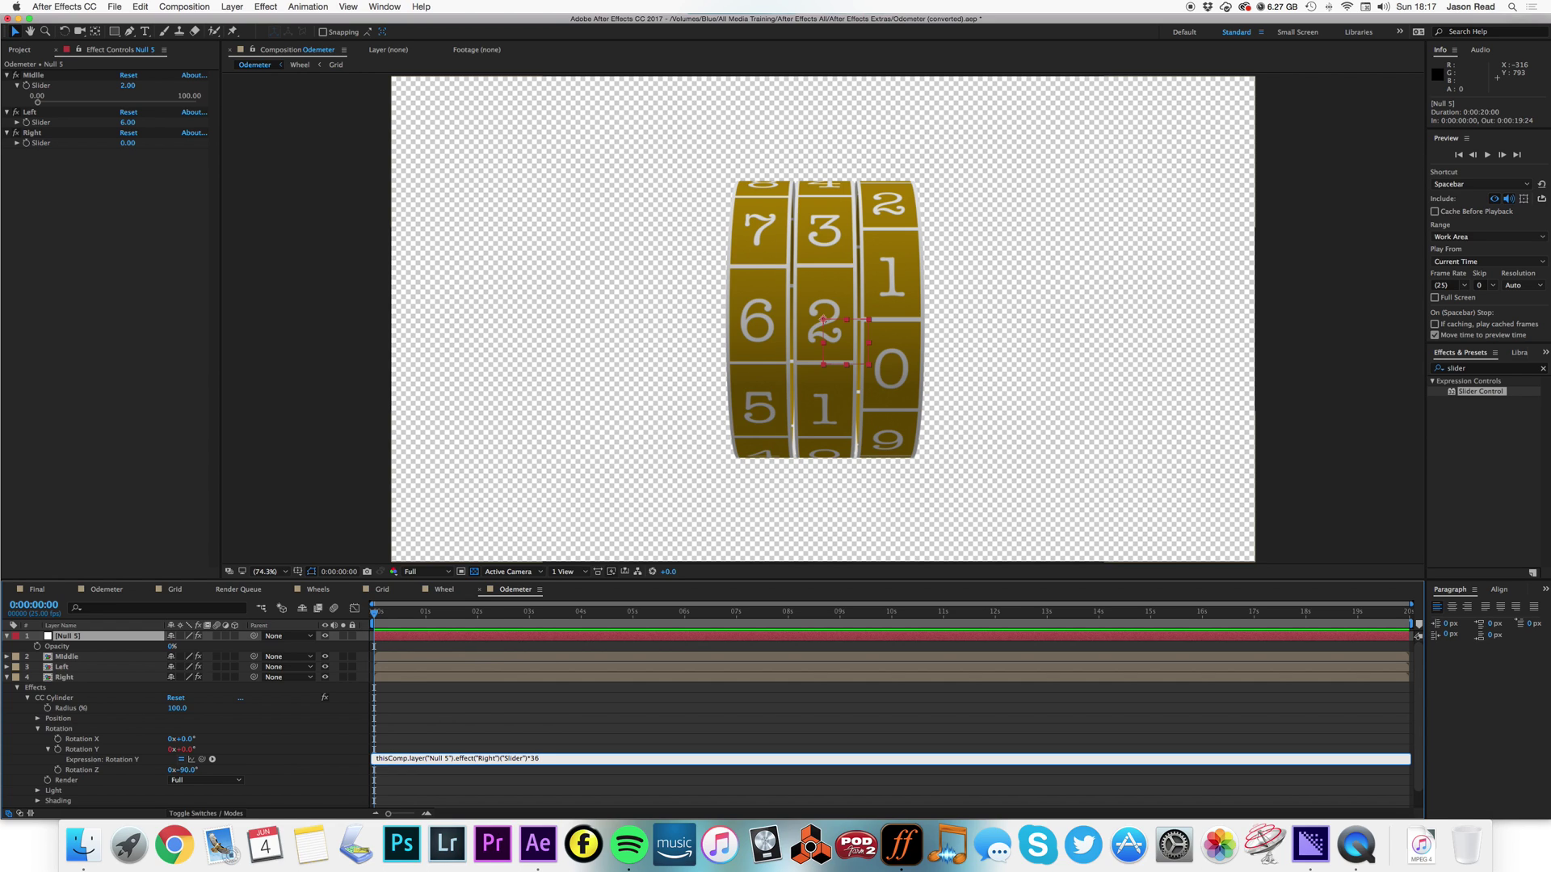
{"action": "type", "text": "*36-20"}
{"action": "left_click", "coordinate": [642, 702]}
{"action": "left_click", "coordinate": [11, 678]}
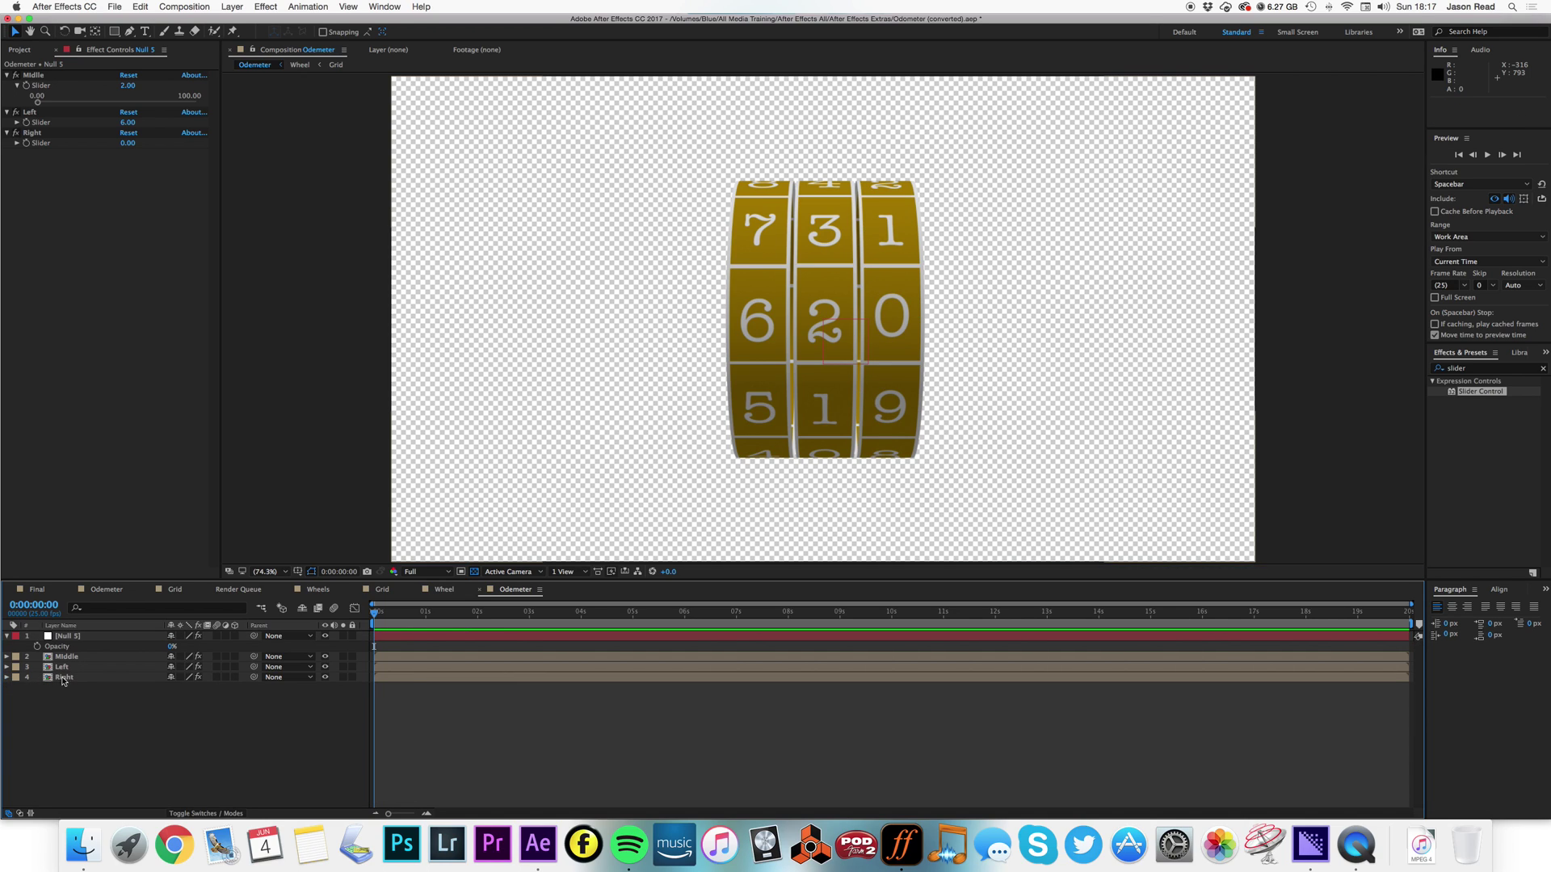
{"action": "left_click", "coordinate": [450, 677]}
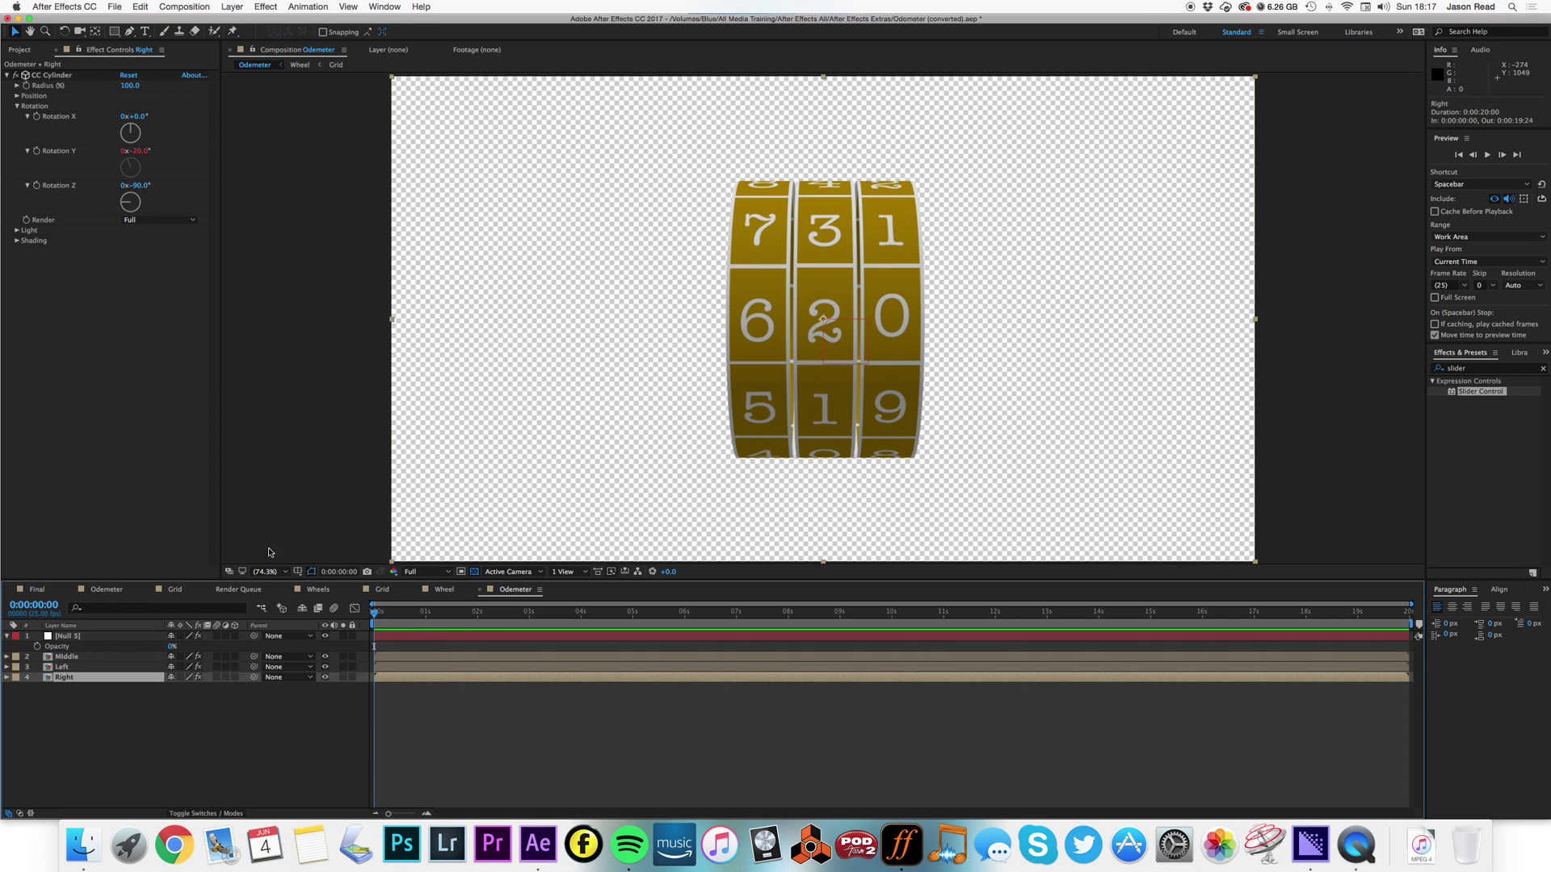
Set Null 5's Middle slider to 0.
{"action": "left_click", "coordinate": [444, 637]}
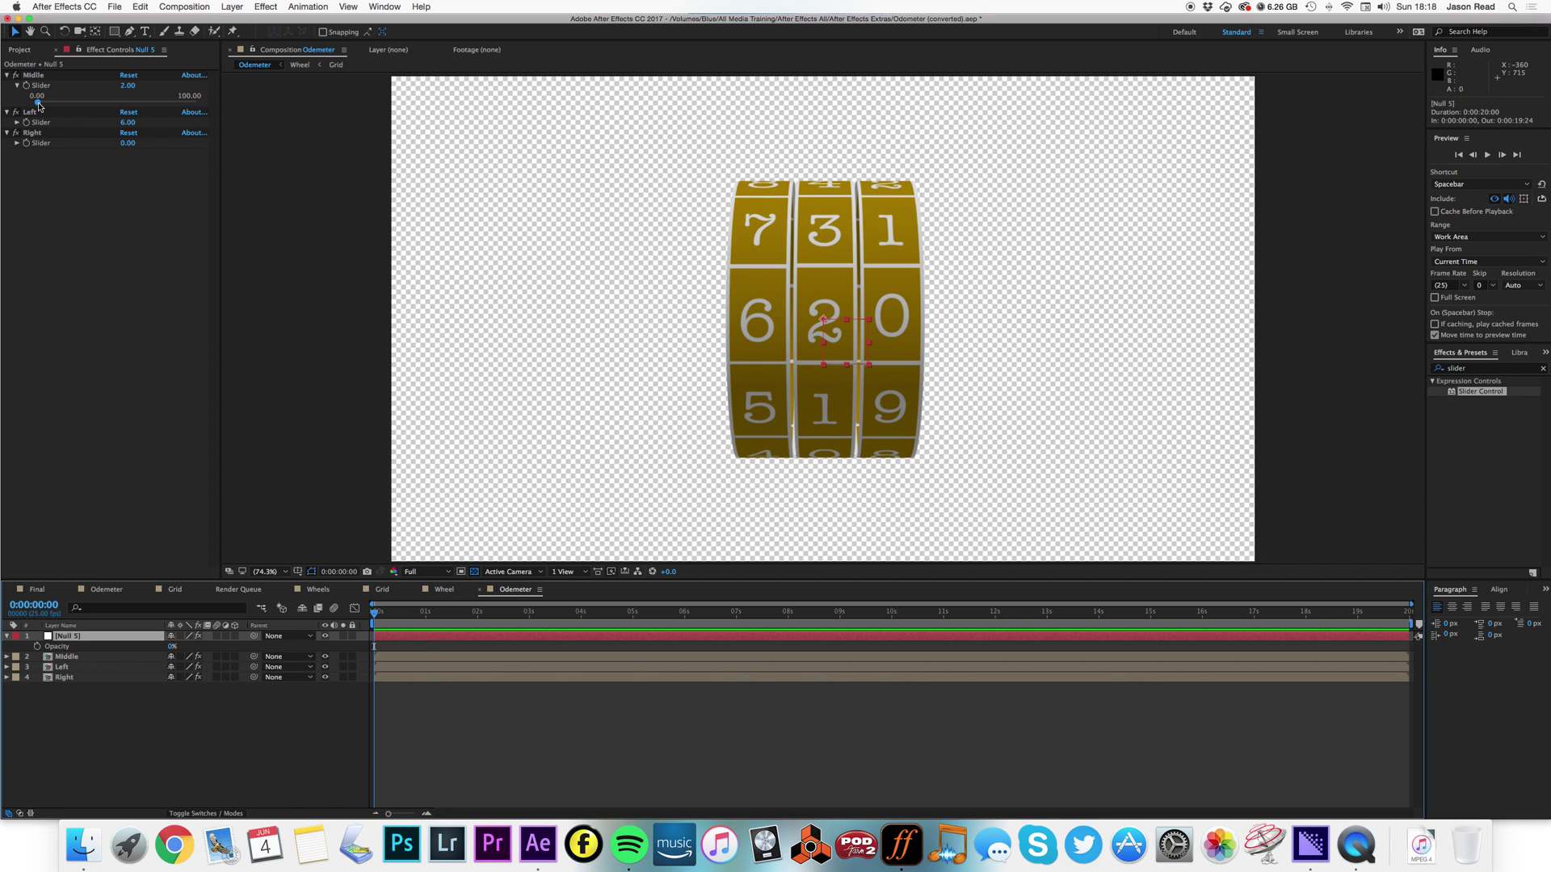
{"action": "left_click_drag", "start_coordinate": [37, 102], "coordinate": [29, 102]}
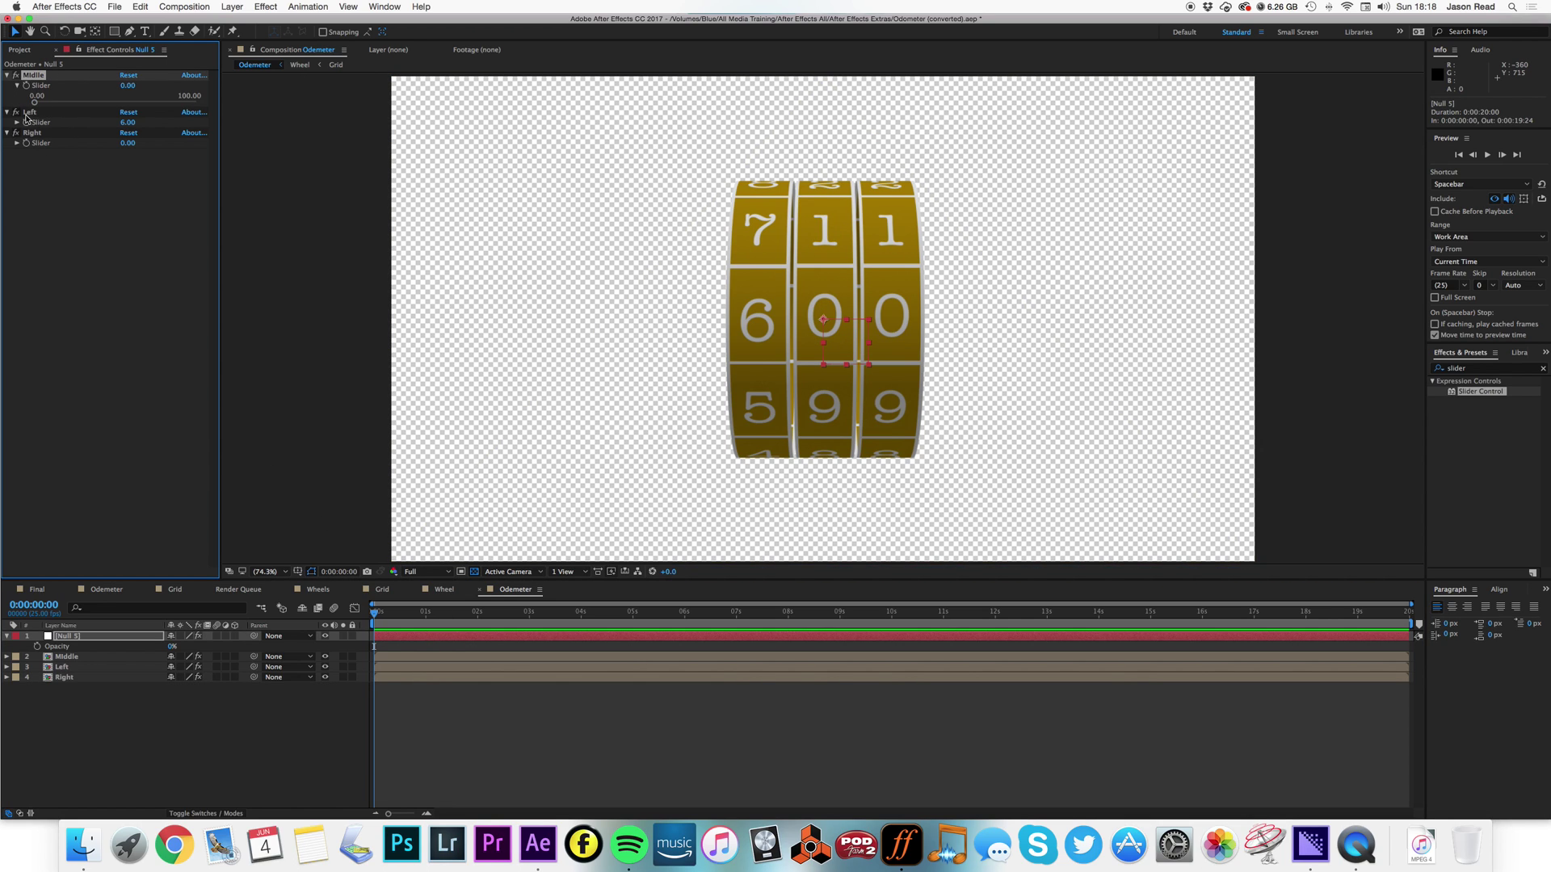
{"action": "left_click", "coordinate": [8, 74]}
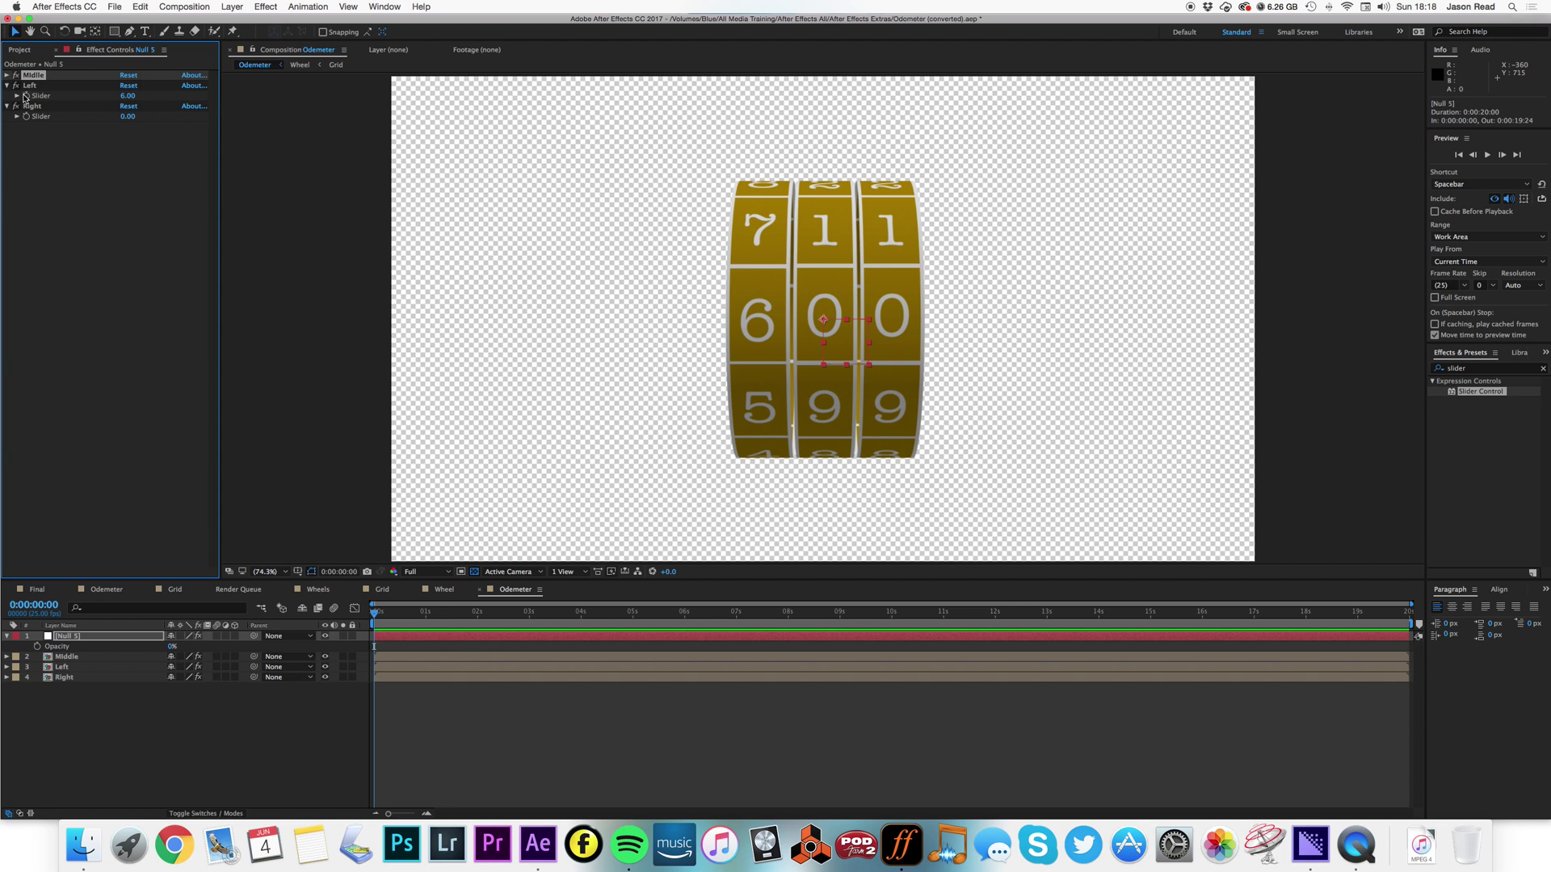
{"action": "left_click", "coordinate": [30, 84]}
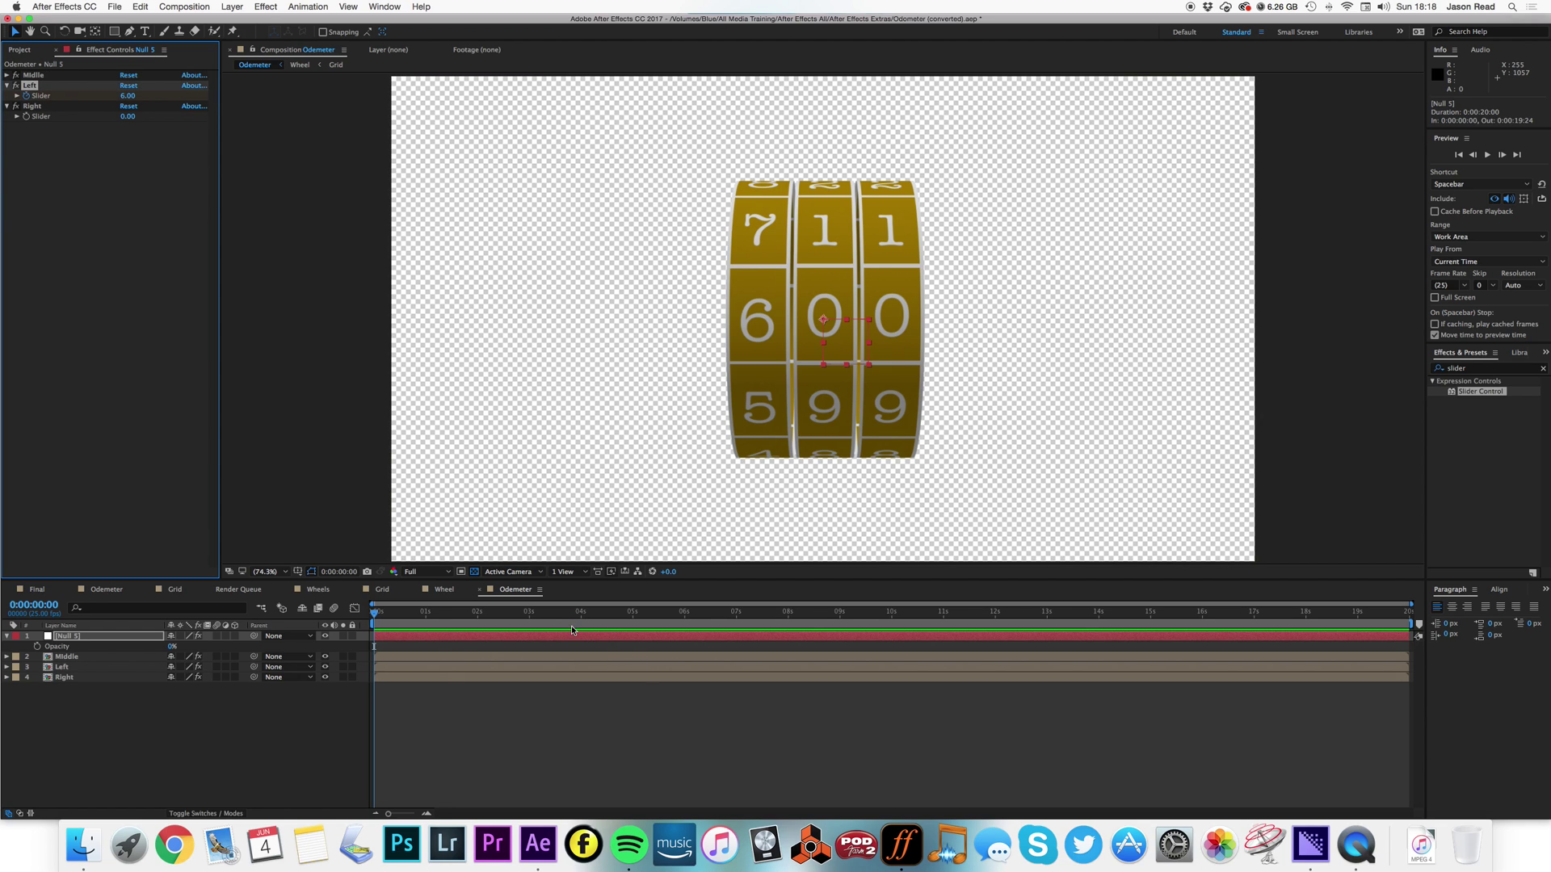
Keyframe the Left slider to 9 at 4 seconds and preview the left wheel rolling.
{"action": "left_click_drag", "start_coordinate": [533, 613], "coordinate": [581, 613]}
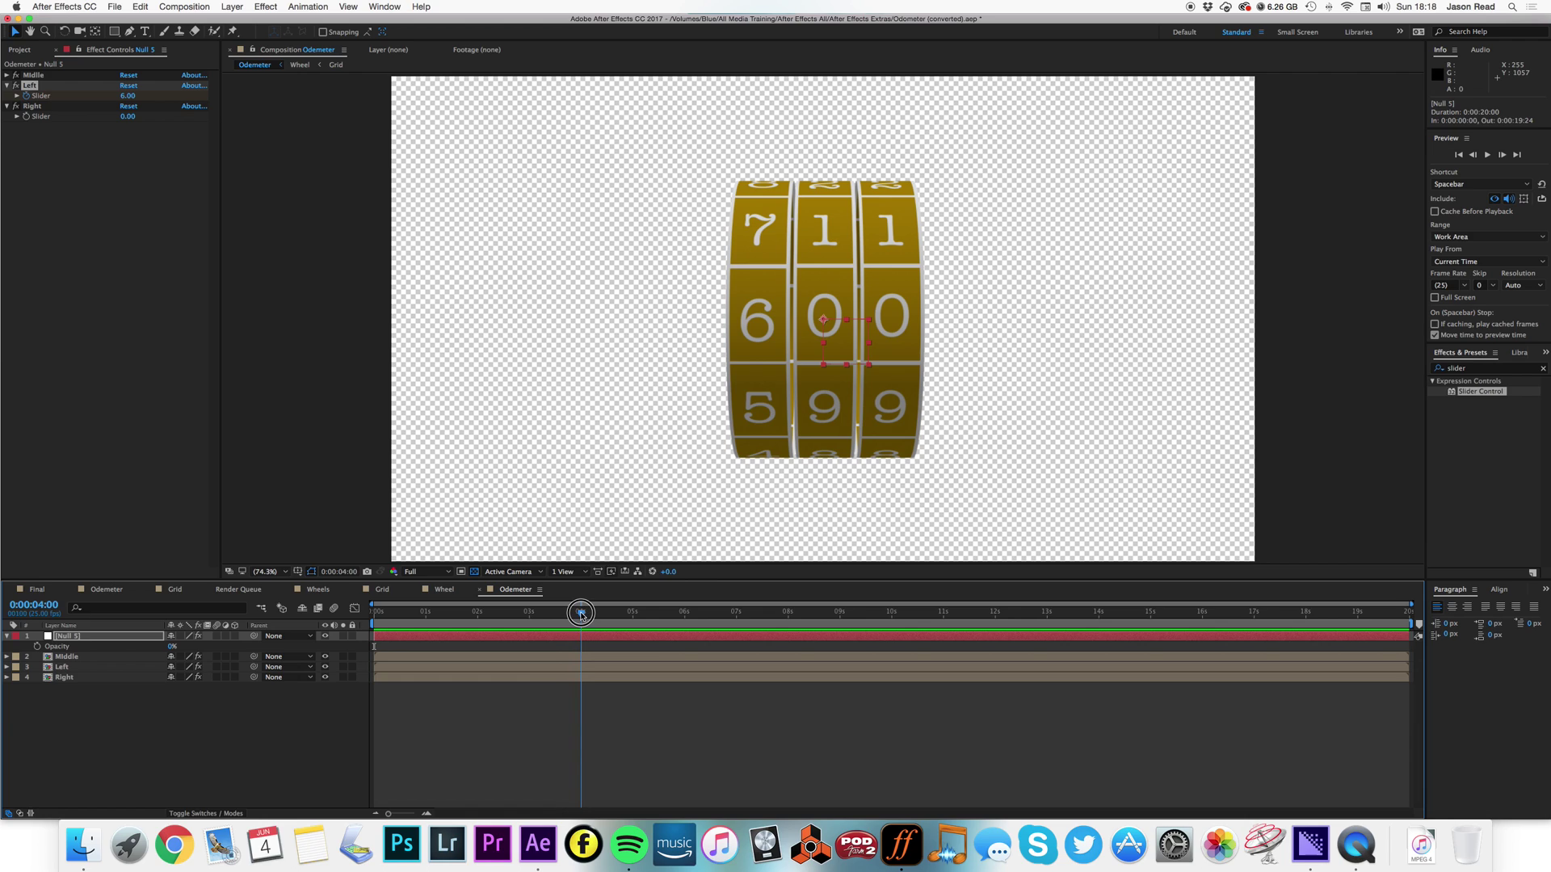
{"action": "left_click", "coordinate": [128, 95]}
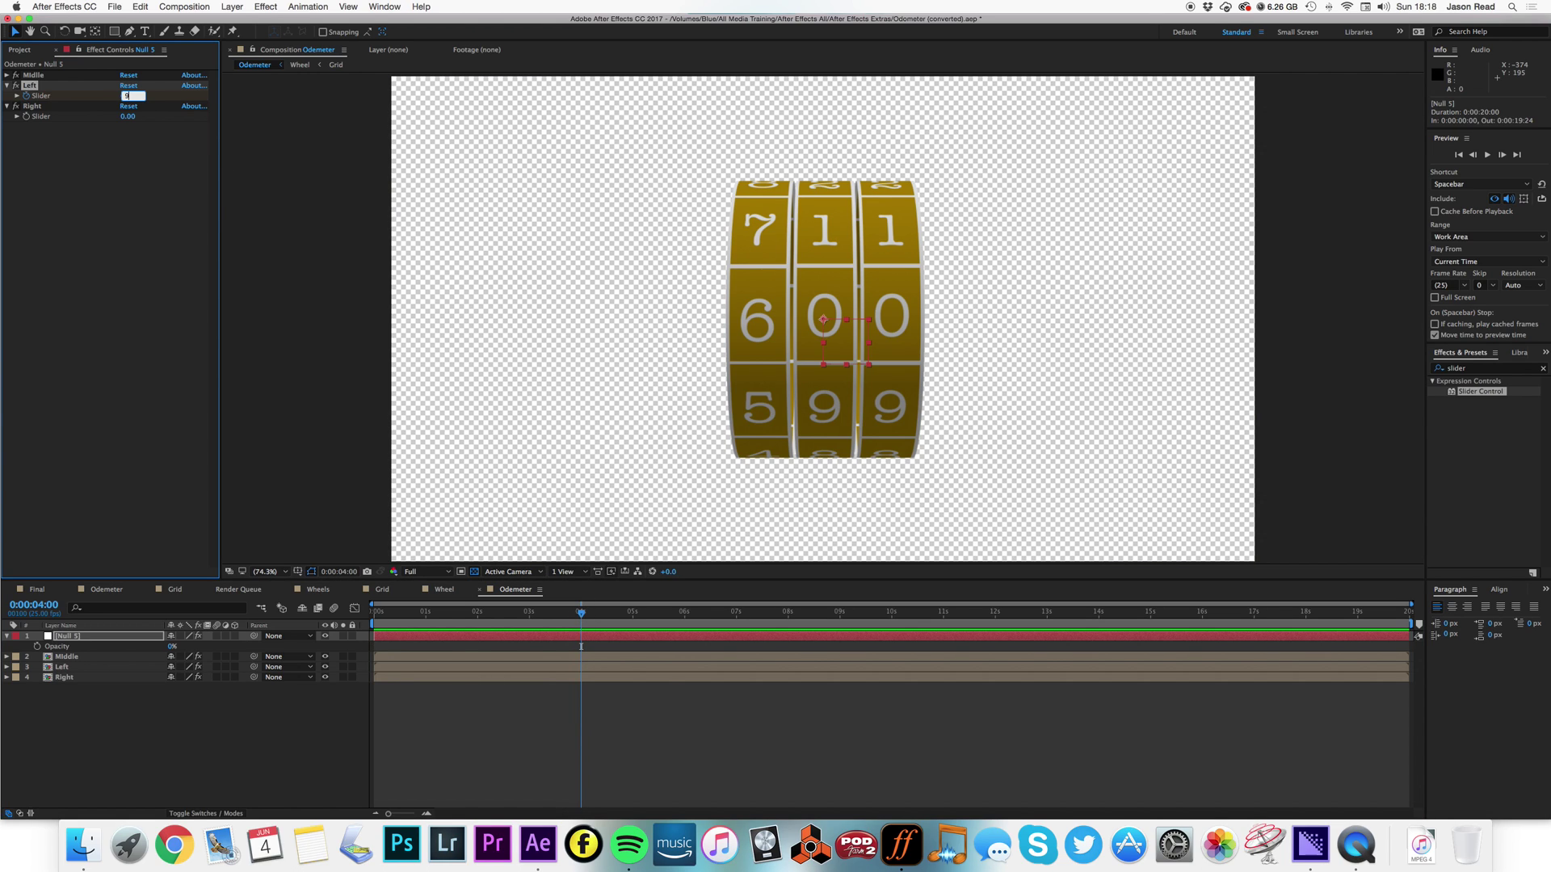
{"action": "type", "text": "9"}
{"action": "key", "text": "Return"}
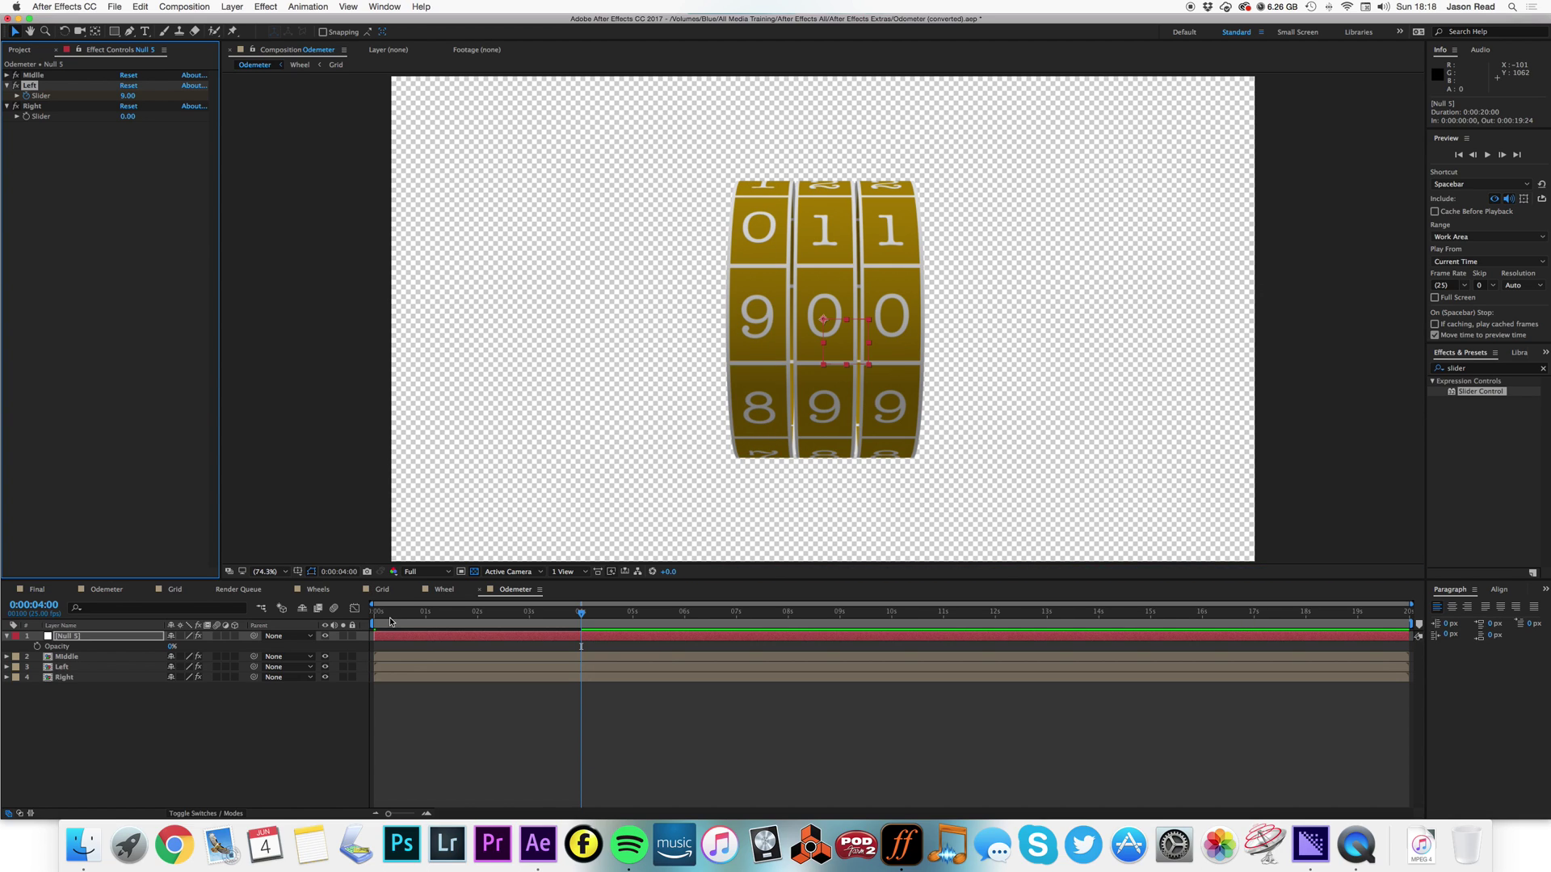
{"action": "left_click", "coordinate": [382, 613]}
{"action": "key", "text": "space"}
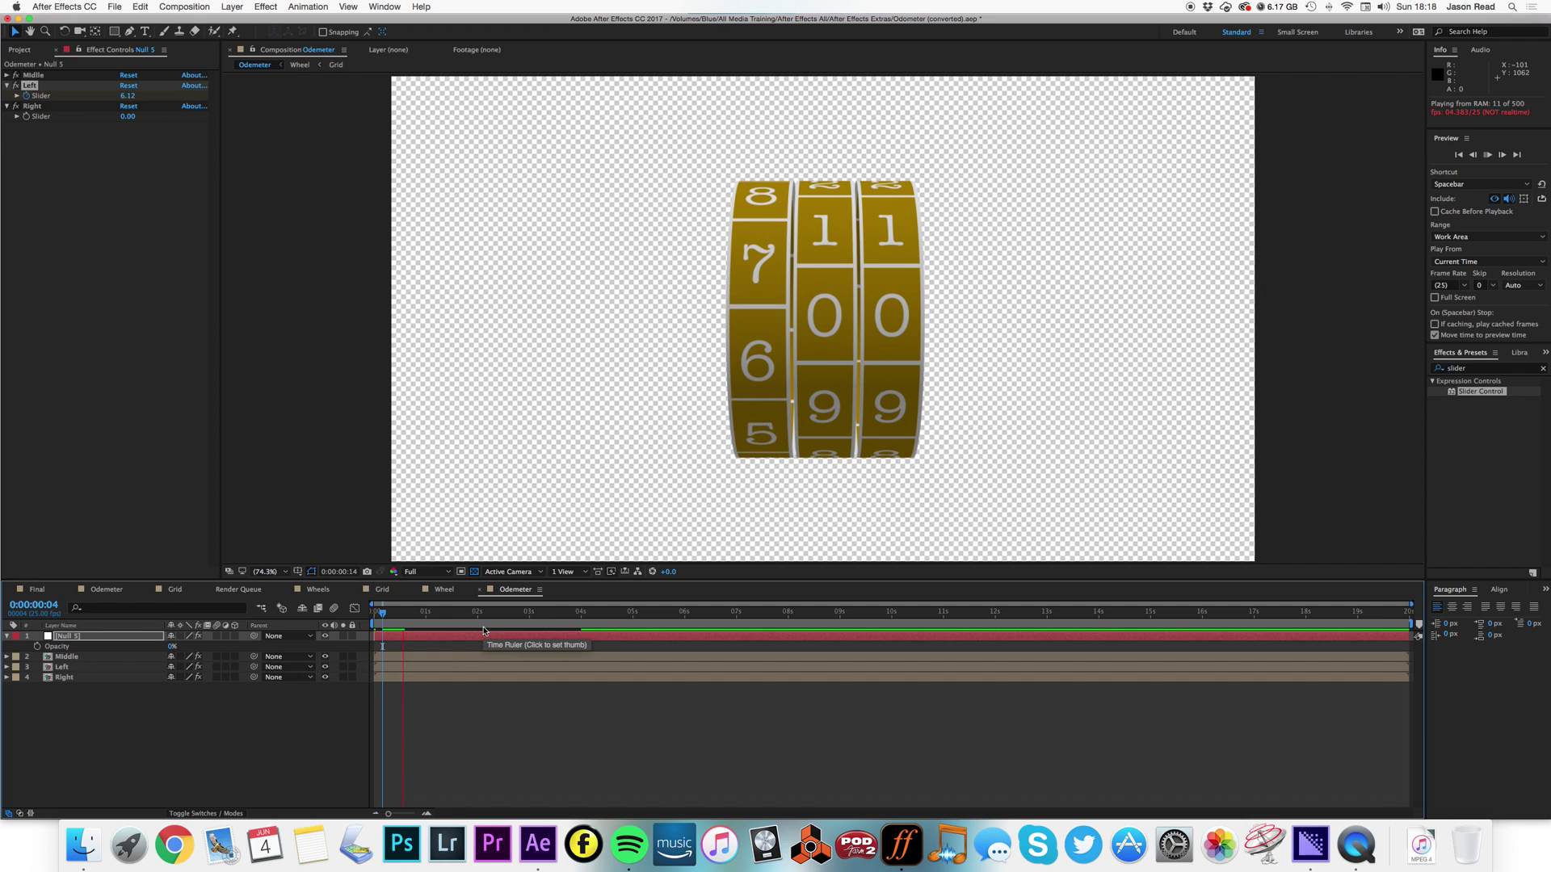
{"action": "left_click_drag", "start_coordinate": [440, 614], "coordinate": [465, 620]}
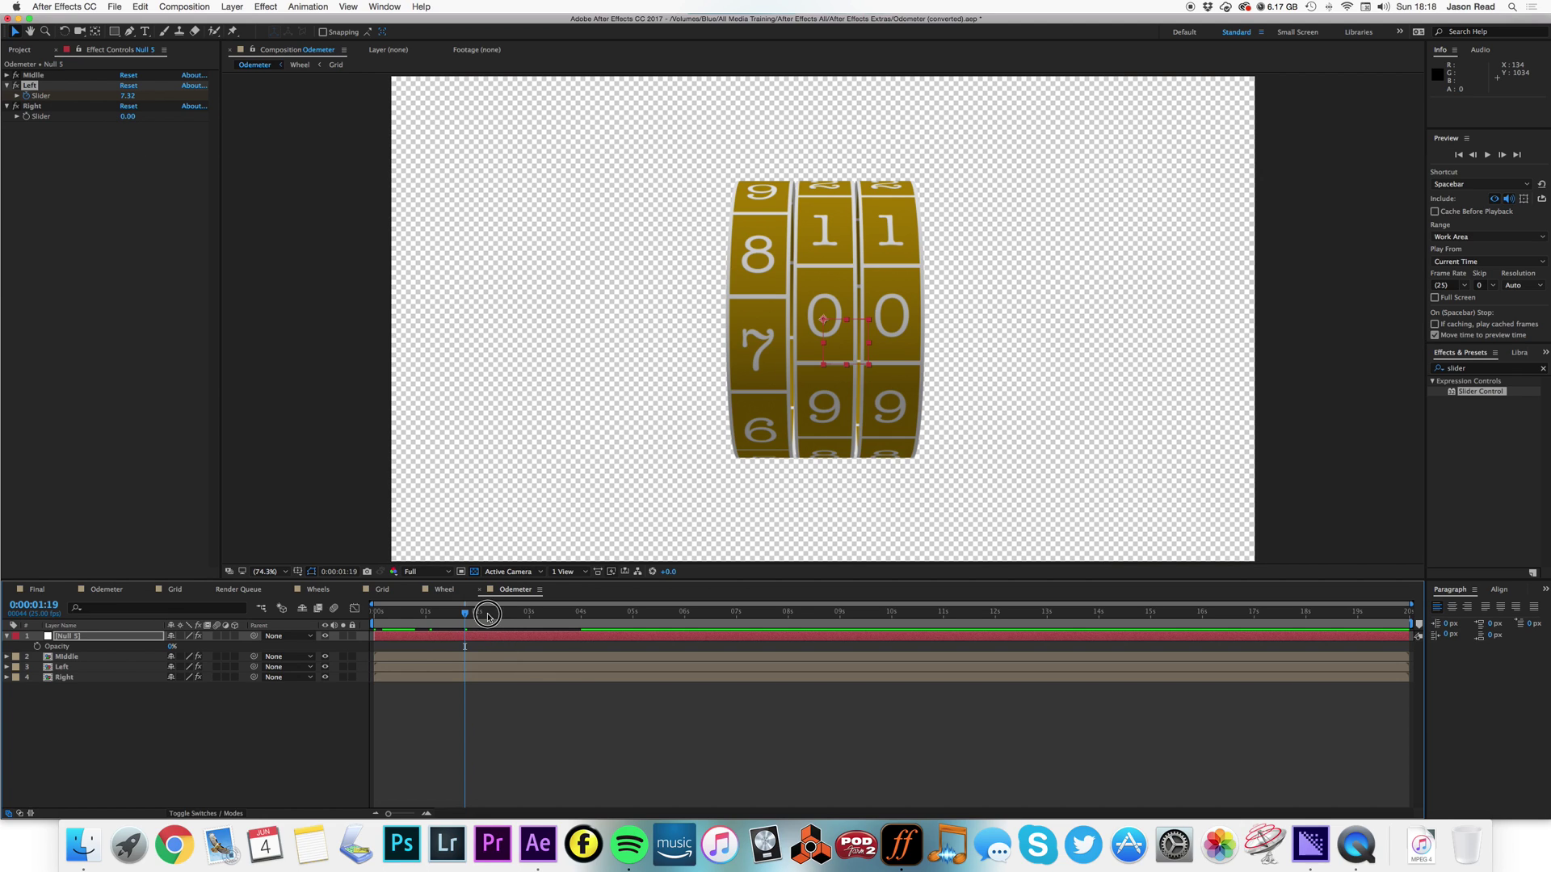
{"action": "left_click_drag", "start_coordinate": [487, 617], "coordinate": [512, 616]}
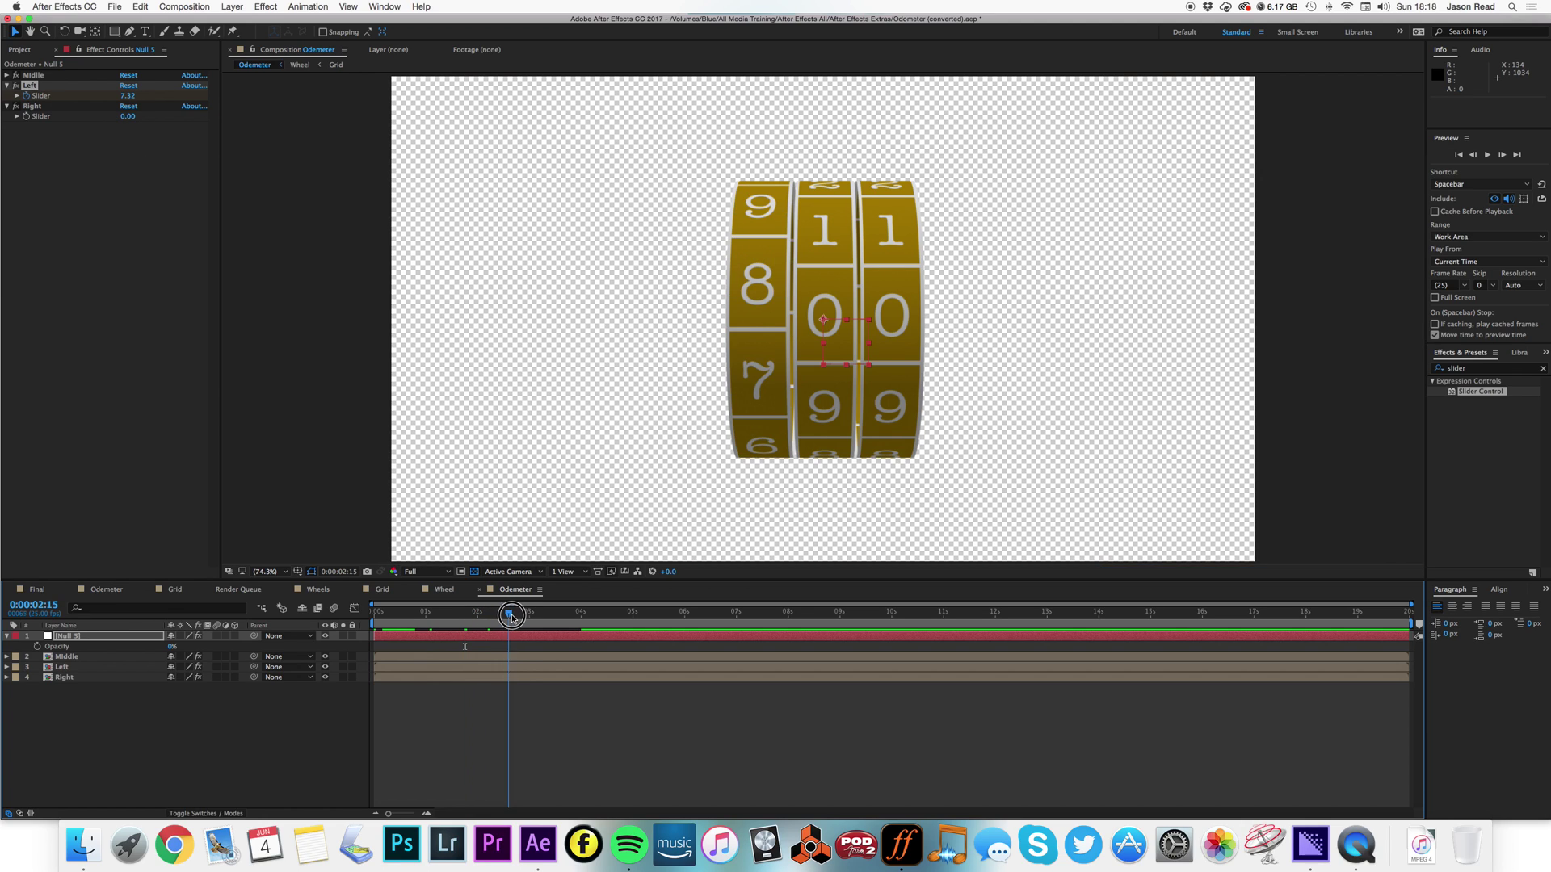
{"action": "left_click", "coordinate": [6, 637]}
{"action": "left_click", "coordinate": [404, 625]}
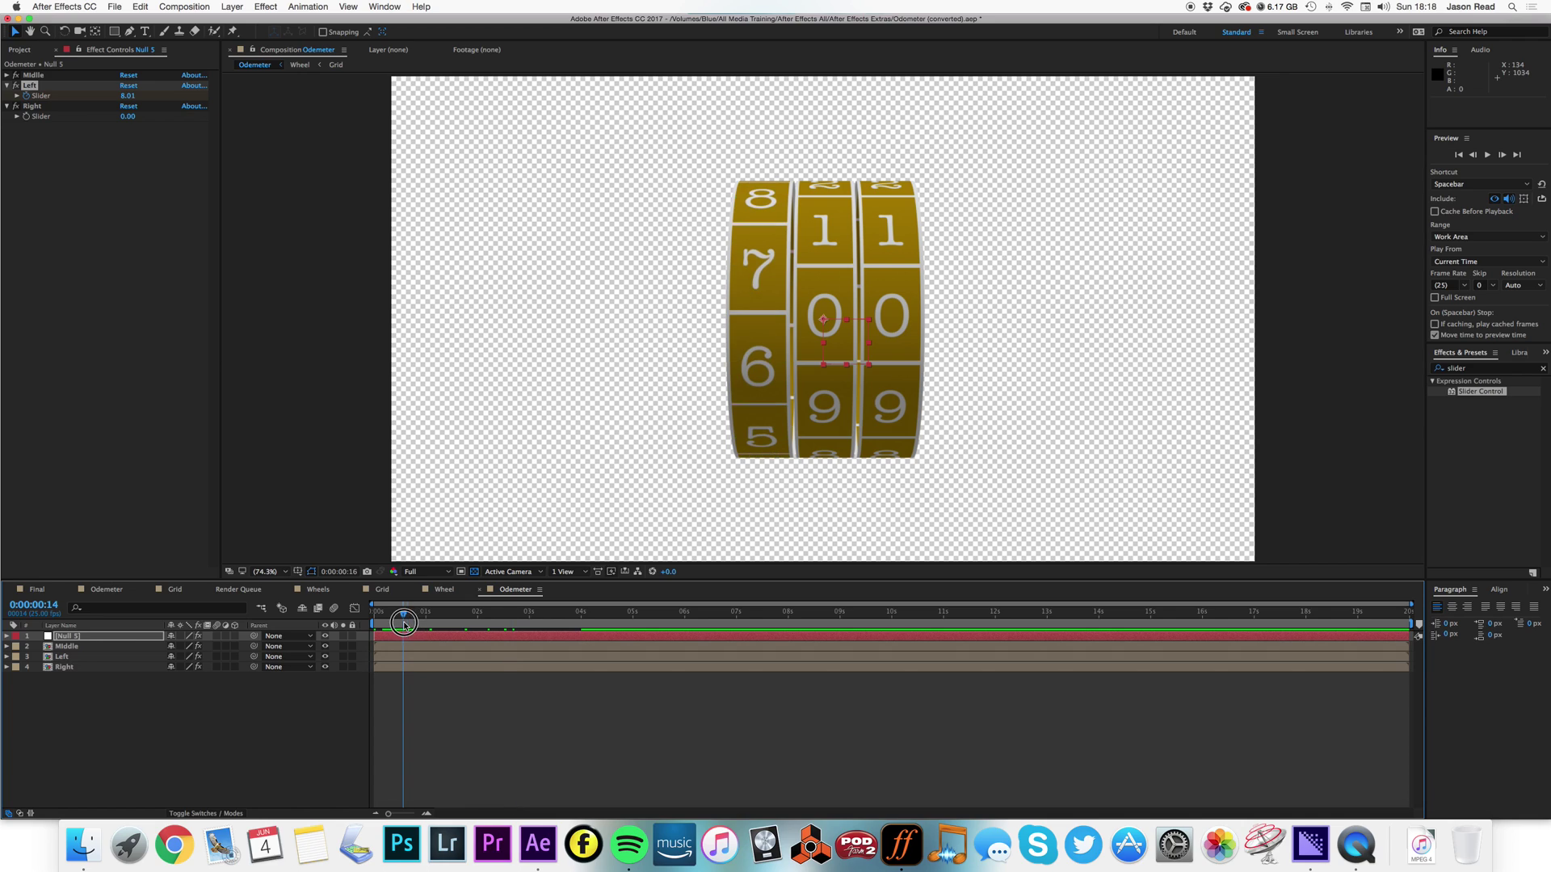